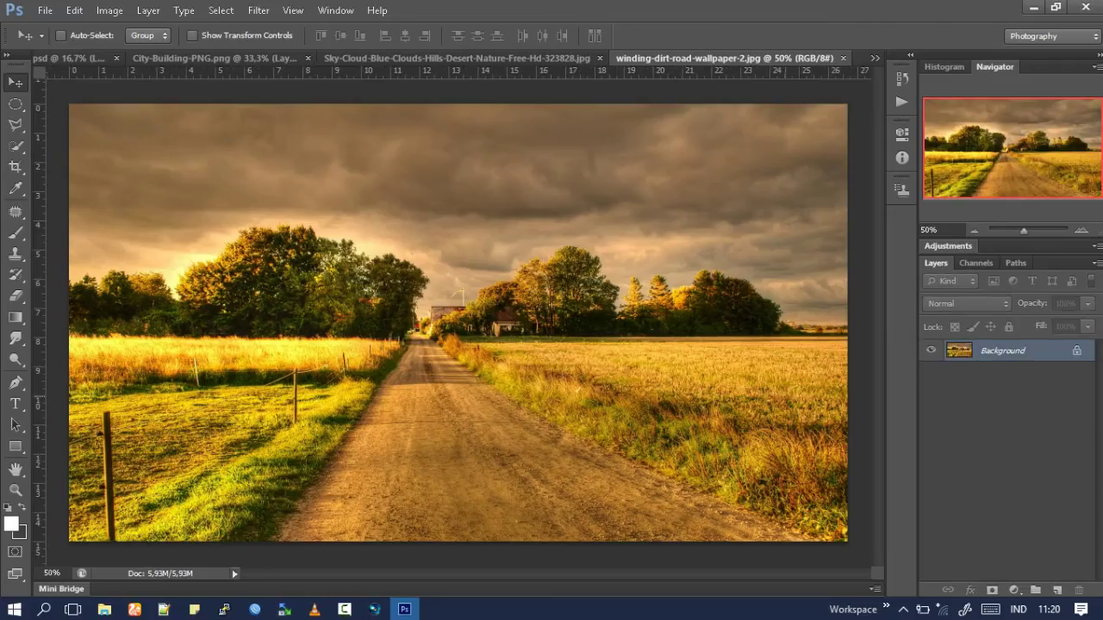
# Duplicate the road photo layer, then delete the duplicate again.
pyautogui.hotkey('ctrl', 'j')
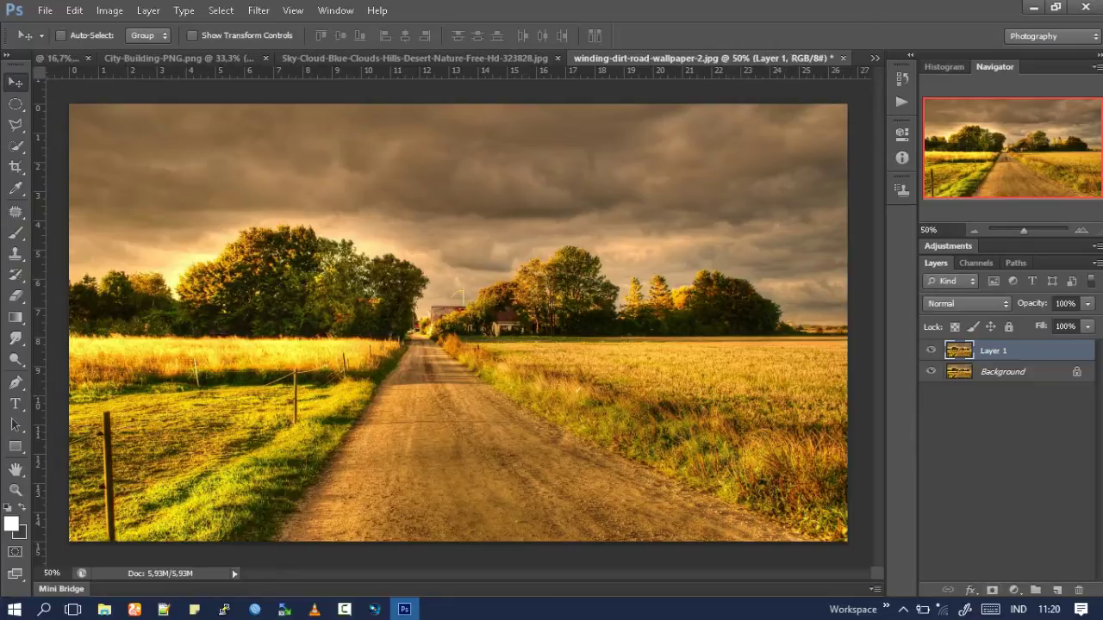
pyautogui.hotkey('alt', '[')
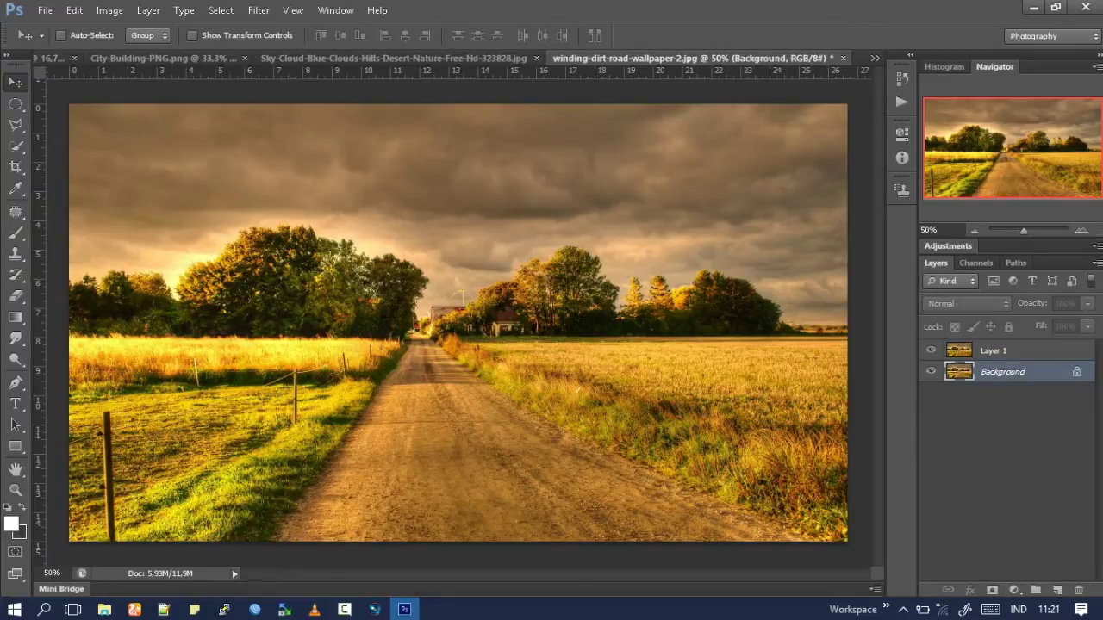
pyautogui.hotkey('alt', ']')
pyautogui.press('Delete')
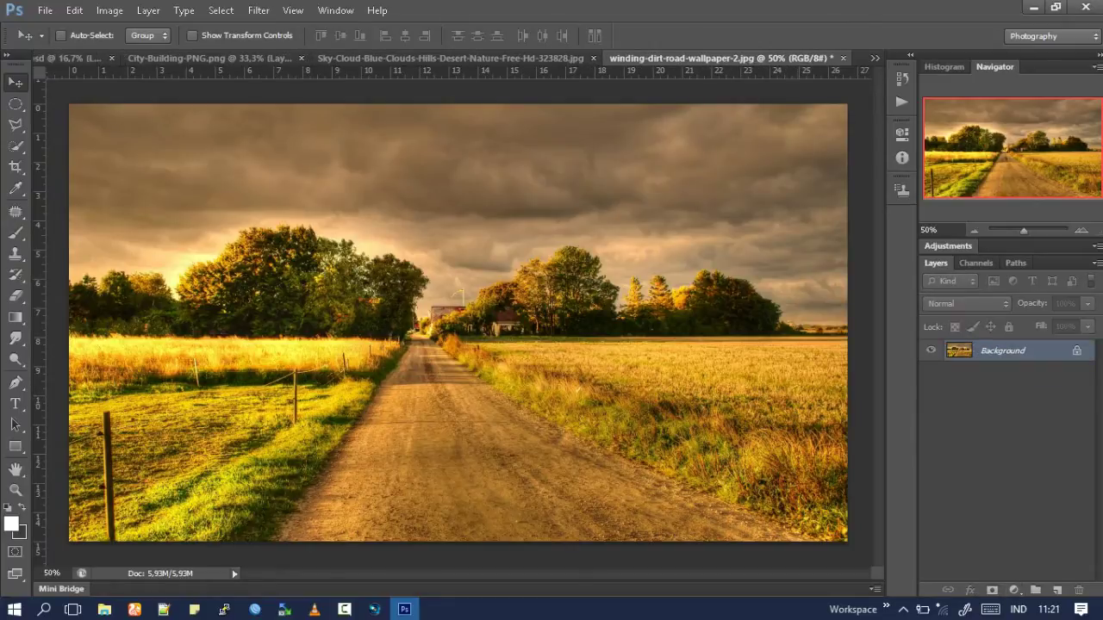
# Mask the road photo and fade out its sky with a black-to-white gradient toward the horizon.
pyautogui.click(992, 590)
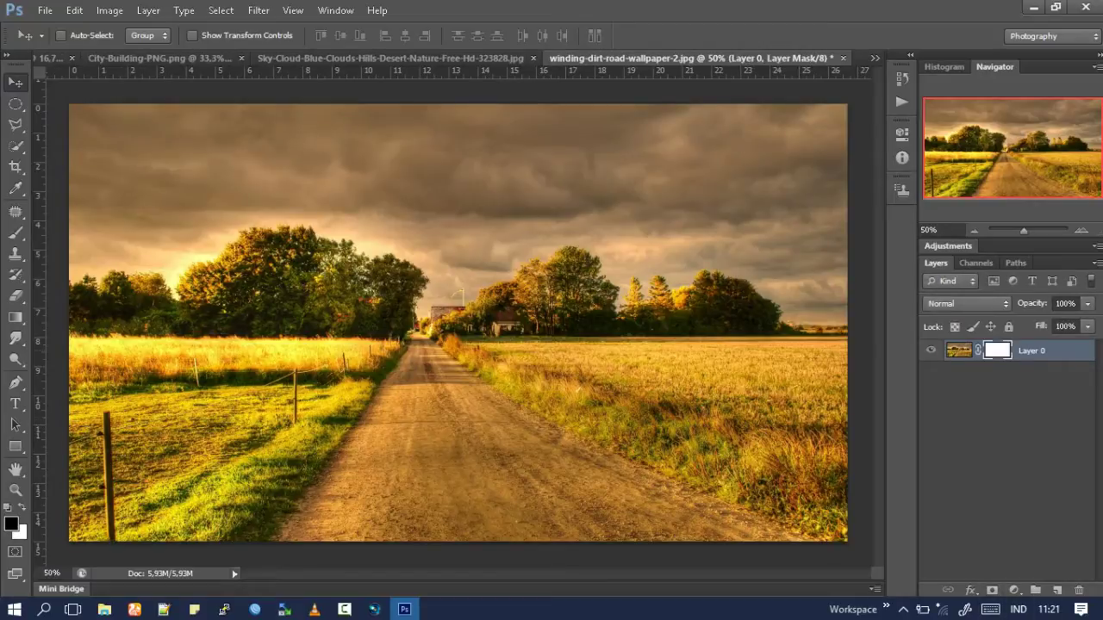
pyautogui.press('g')
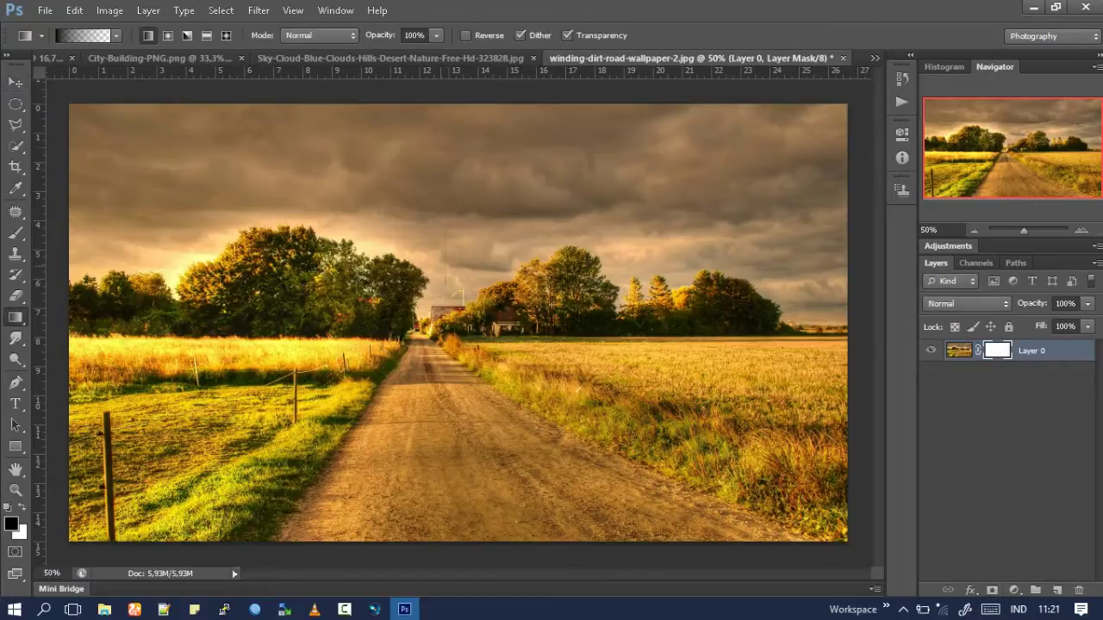
pyautogui.moveTo(457, 241)
pyautogui.mouseDown()
pyautogui.moveTo(457, 340)
pyautogui.moveTo(436, 331)
pyautogui.moveTo(436, 345)
pyautogui.mouseUp()
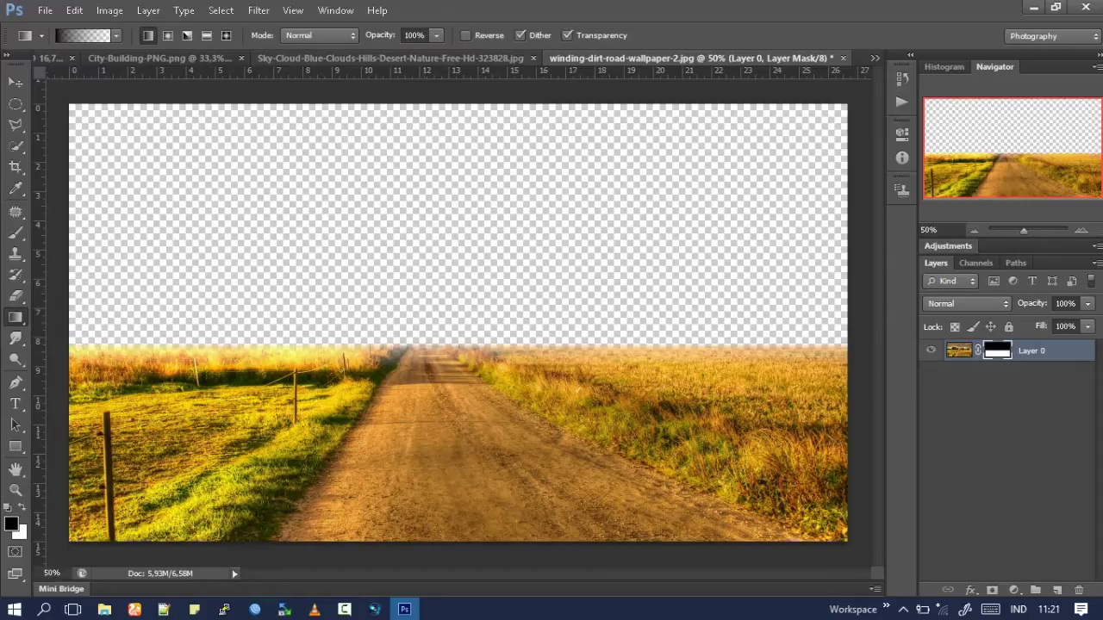
pyautogui.click(387, 58)
# Bring the cloudy sky image into the road document as a layer beneath the field layer.
pyautogui.press('v')
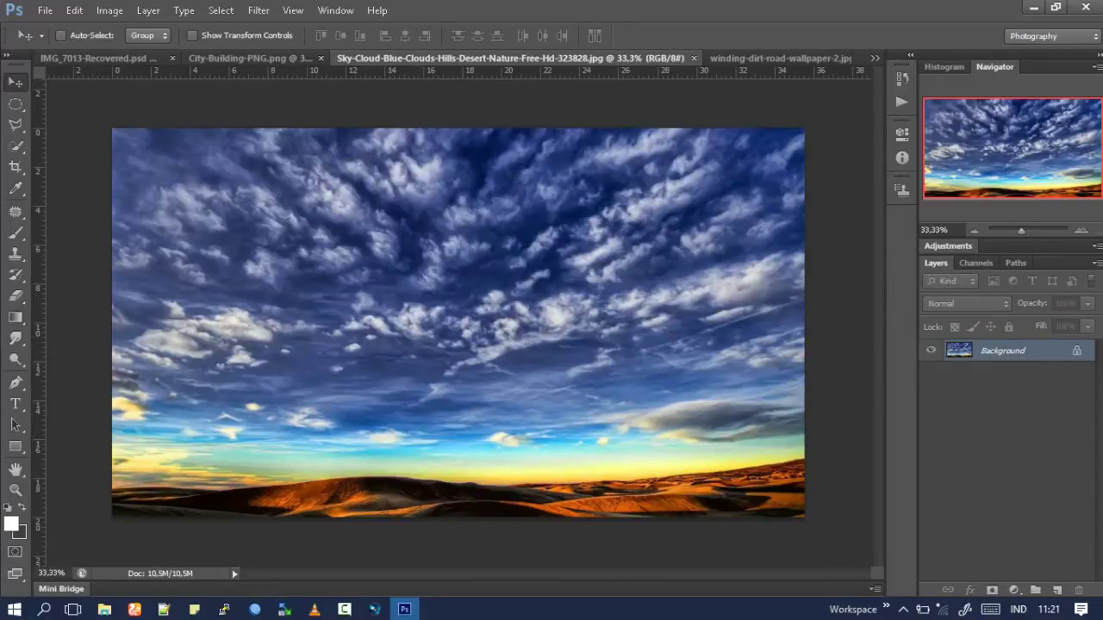
pyautogui.moveTo(388, 258); pyautogui.dragTo(624, 459)
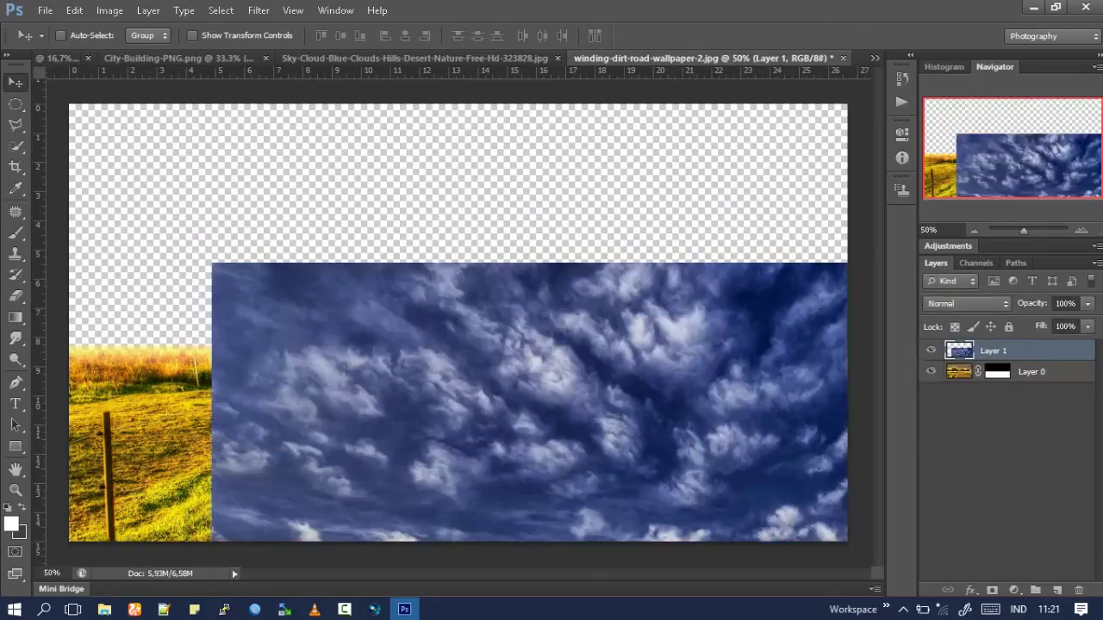
pyautogui.moveTo(1000, 371); pyautogui.dragTo(1000, 371)
pyautogui.moveTo(715, 276); pyautogui.dragTo(556, 112)
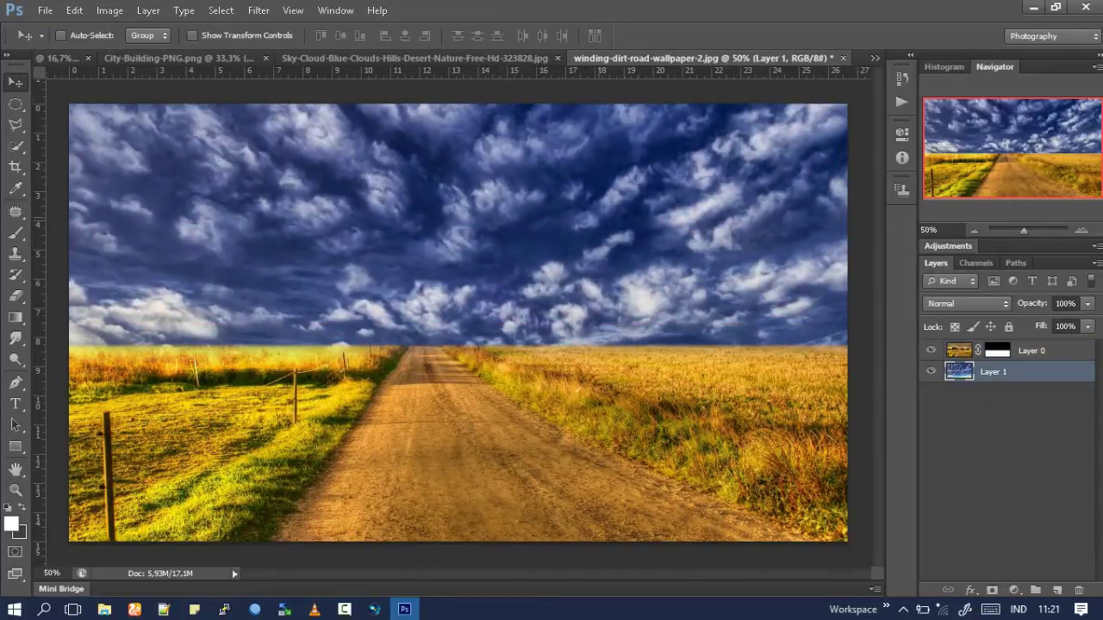
# Scale the sky to about 75%, align it left, and nudge it to fill the sky area.
pyautogui.hotkey('ctrl', 't')
pyautogui.hotkey('ctrl', '0')
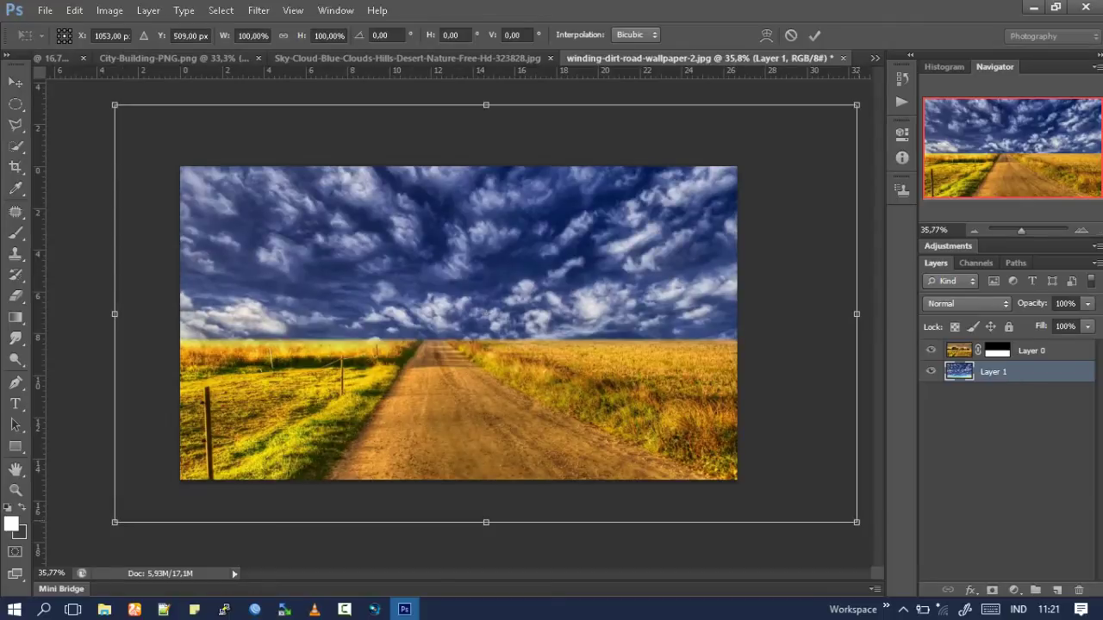
pyautogui.moveTo(857, 521); pyautogui.dragTo(770, 473)
pyautogui.moveTo(680, 308); pyautogui.dragTo(648, 303)
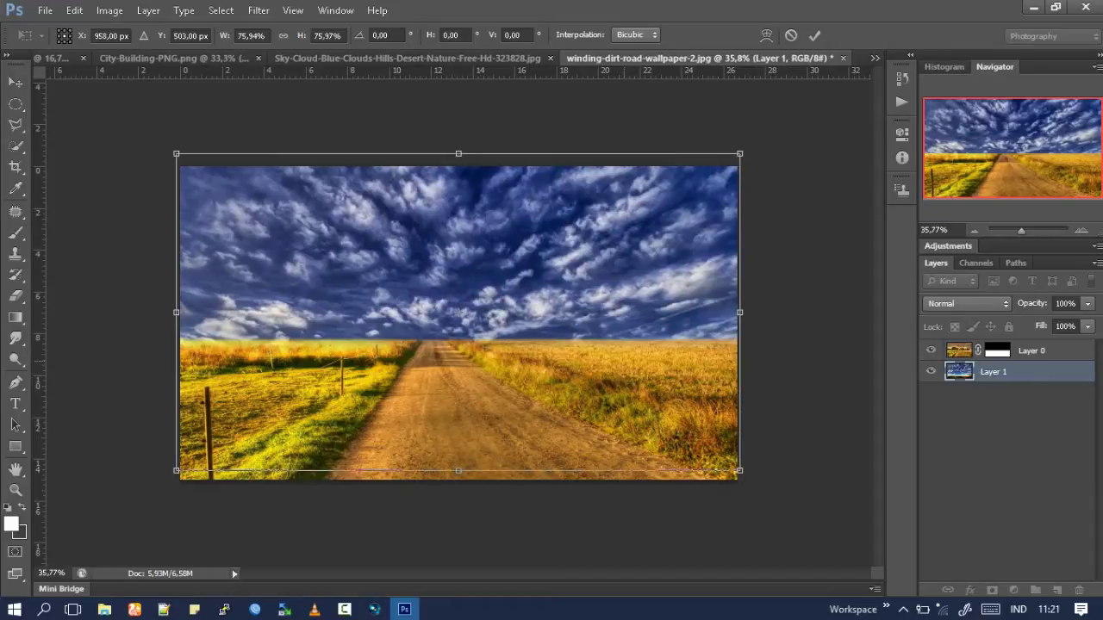
pyautogui.hotkey('shift', 'Up')
pyautogui.hotkey('shift', 'Up')
pyautogui.hotkey('shift', 'Up')
pyautogui.hotkey('shift', 'Up')
pyautogui.hotkey('shift', 'Up')
pyautogui.hotkey('shift', 'Down')
pyautogui.hotkey('shift', 'Down')
pyautogui.hotkey('shift', 'Down')
pyautogui.press('Down')
pyautogui.press('Down')
pyautogui.press('Down')
pyautogui.press('Down')
pyautogui.press('Return')
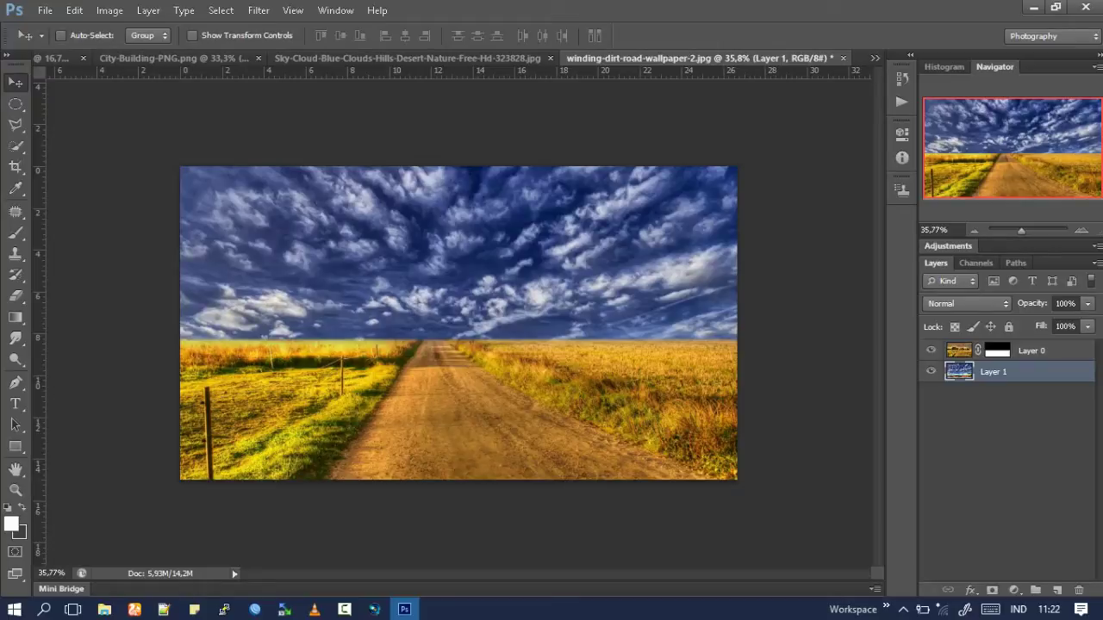
pyautogui.hotkey('alt', ']')
pyautogui.press('l')
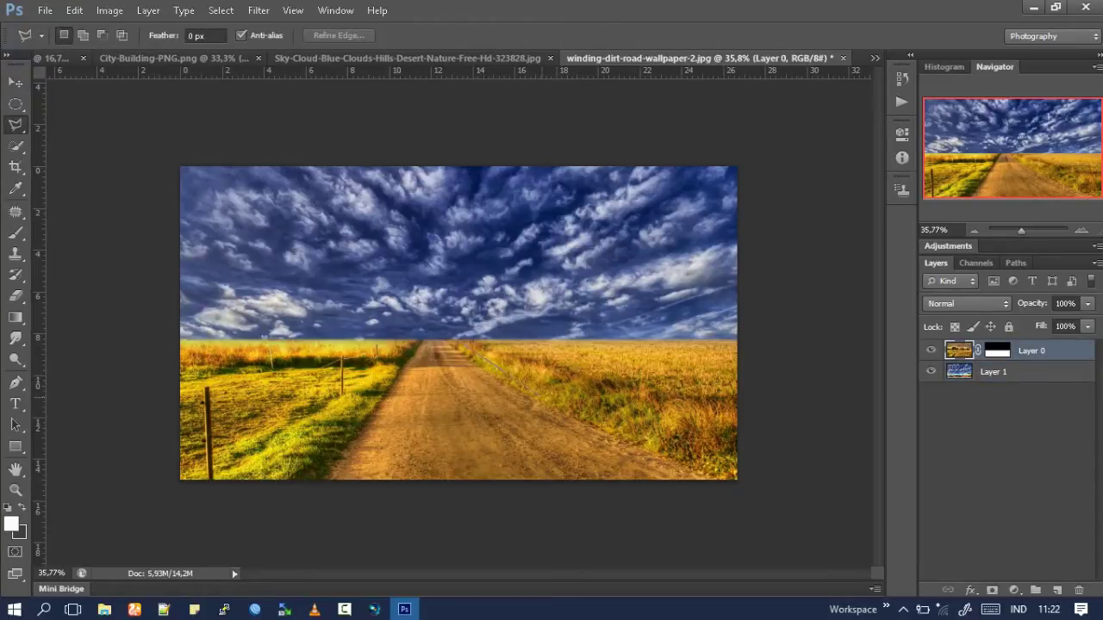
# Select the right-hand field and move a copy of its grass over the left-side fence.
pyautogui.click(748, 489)
pyautogui.click(767, 320)
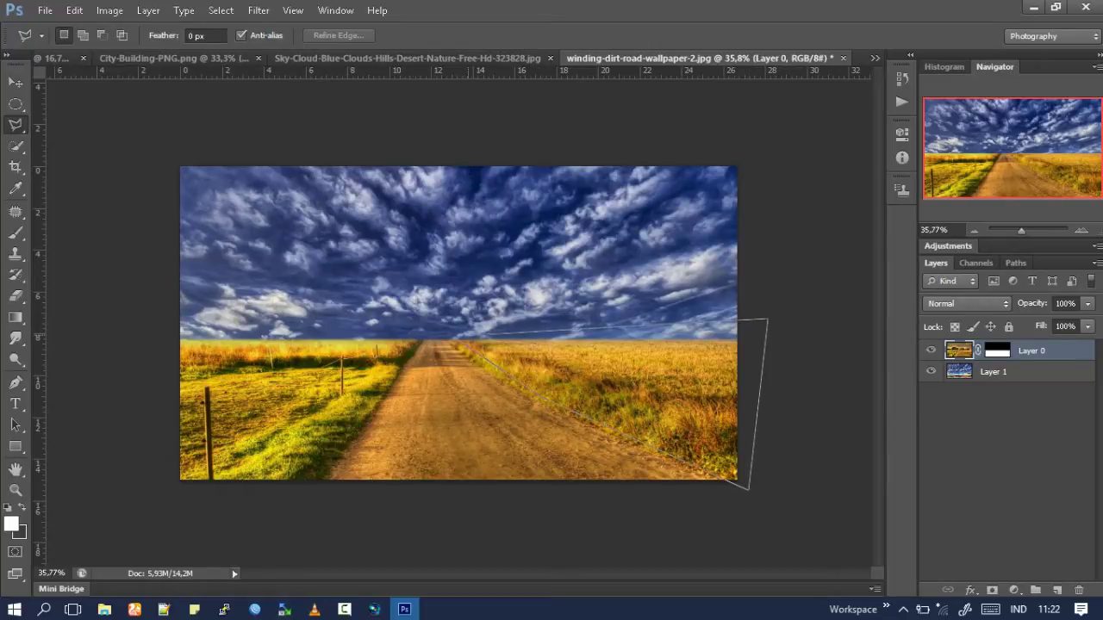
pyautogui.click(455, 334)
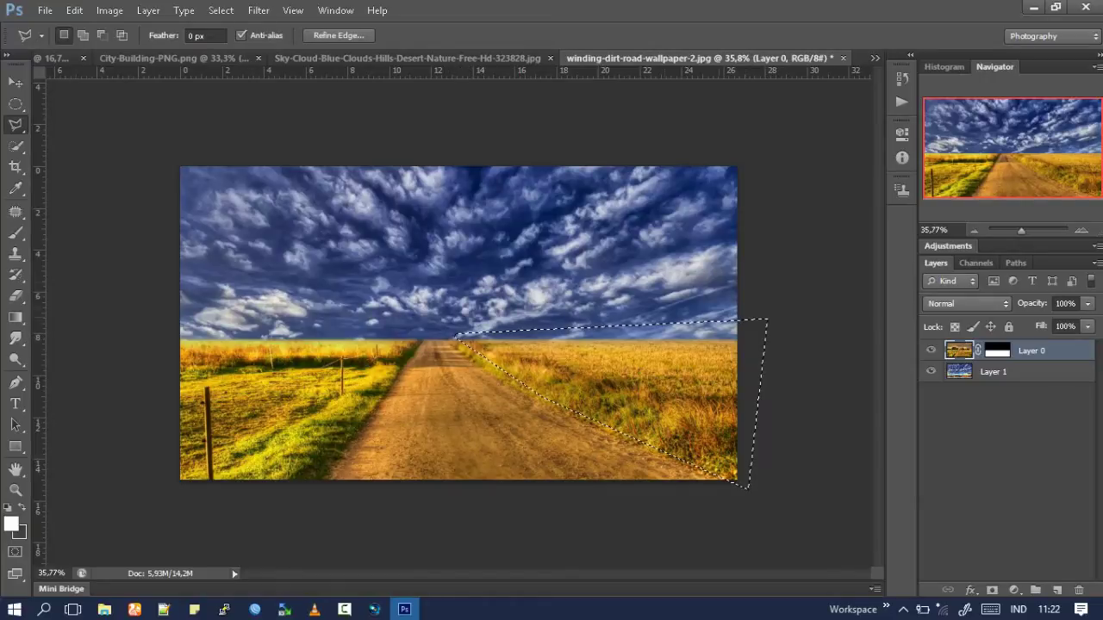
pyautogui.hotkey('ctrl', 'j')
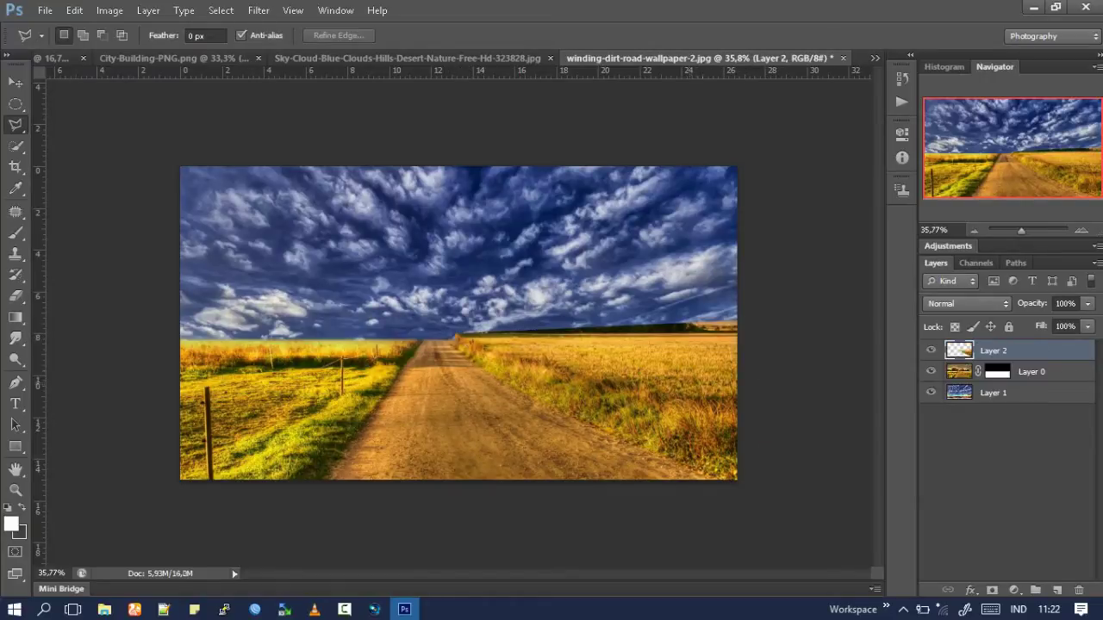
pyautogui.hotkey('ctrl', 'z')
pyautogui.moveTo(603, 379); pyautogui.dragTo(224, 375)
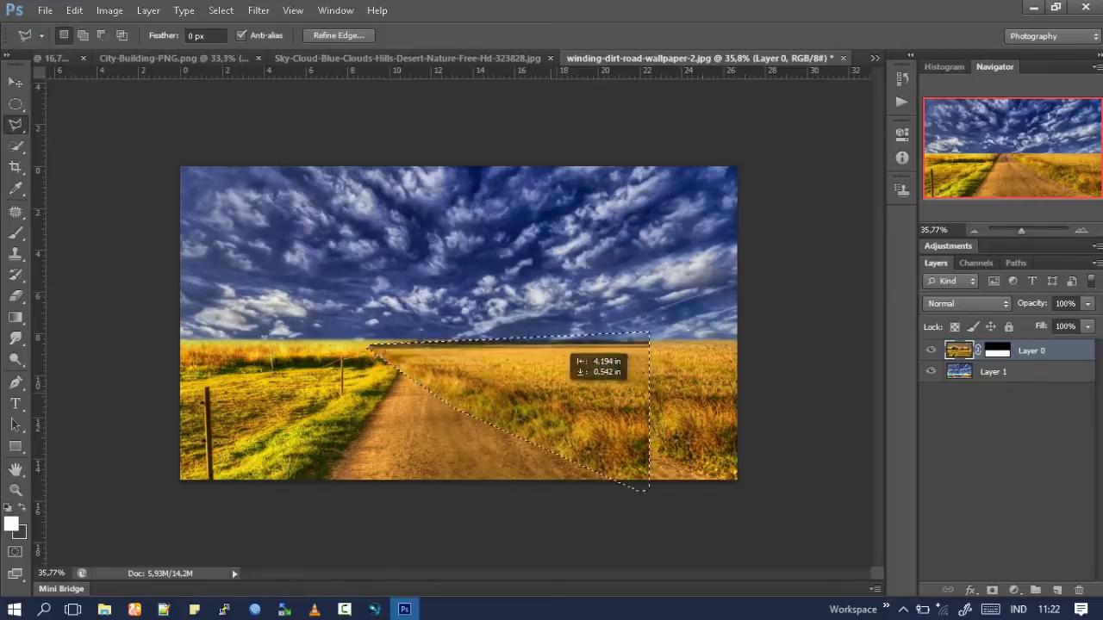
# Flip the copied grass horizontally and position it over the fence.
pyautogui.hotkey('ctrl', 't')
pyautogui.rightClick(337, 110)
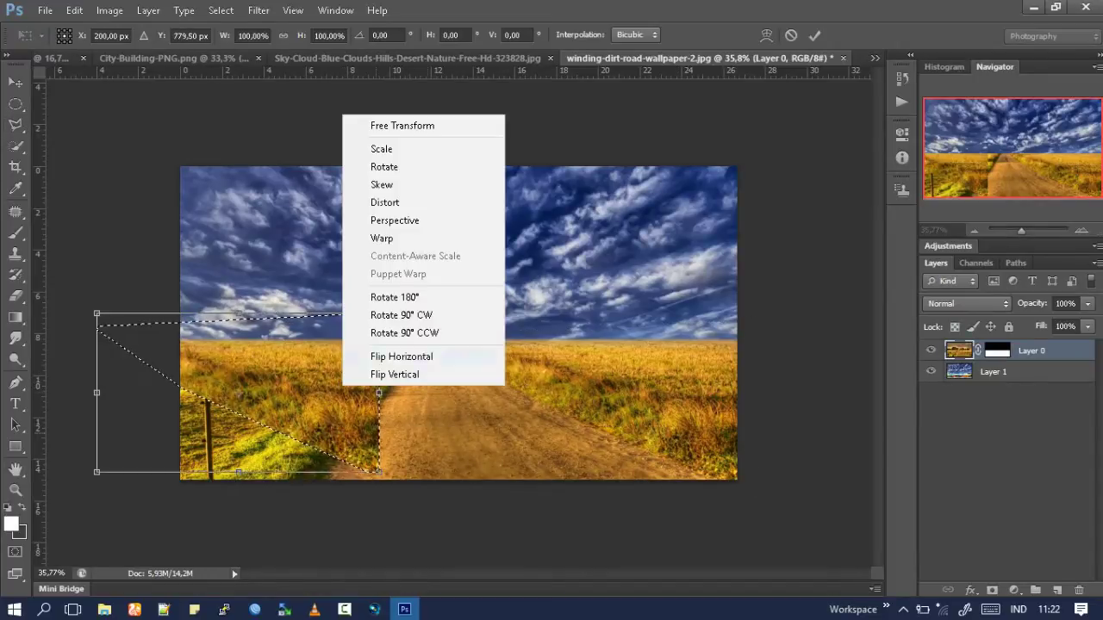
pyautogui.click(396, 350)
pyautogui.moveTo(238, 392); pyautogui.dragTo(292, 399)
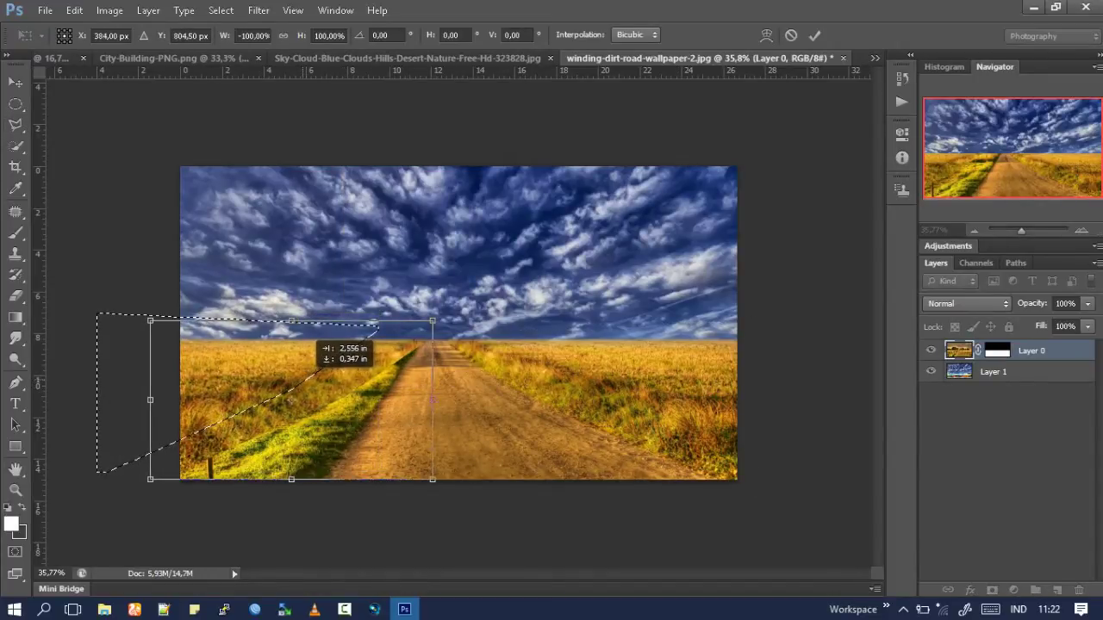
# Warp the mirrored grass to follow the road's edge, commit it and deselect.
pyautogui.rightClick(286, 112)
pyautogui.click(312, 272)
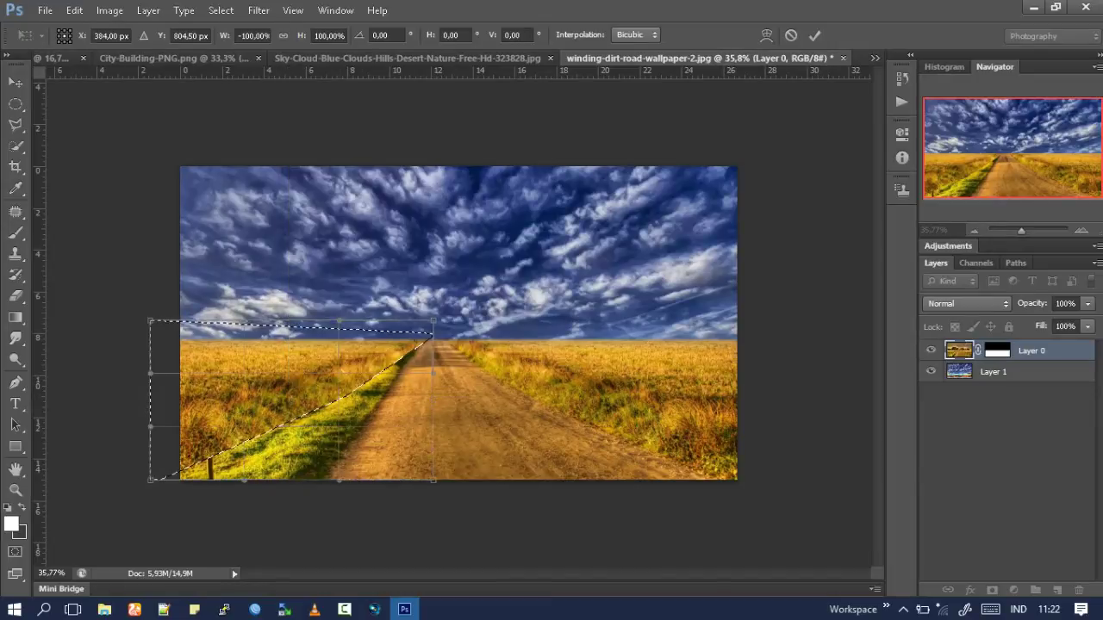
pyautogui.moveTo(245, 480); pyautogui.dragTo(278, 518)
pyautogui.moveTo(150, 426); pyautogui.dragTo(140, 389)
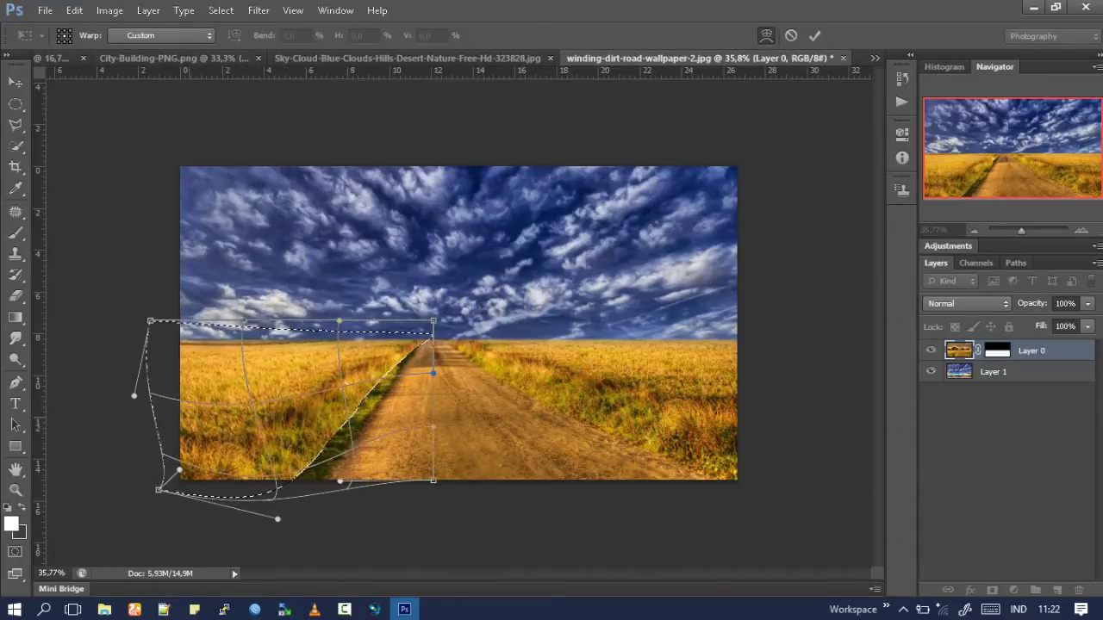
pyautogui.moveTo(344, 484); pyautogui.dragTo(364, 497)
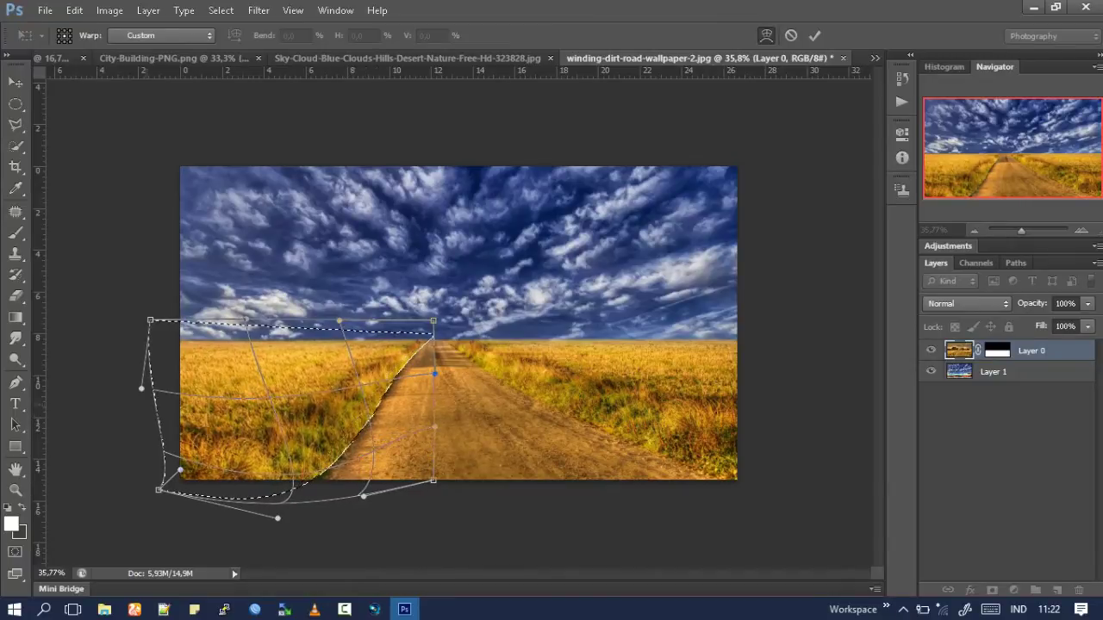
pyautogui.press('Return')
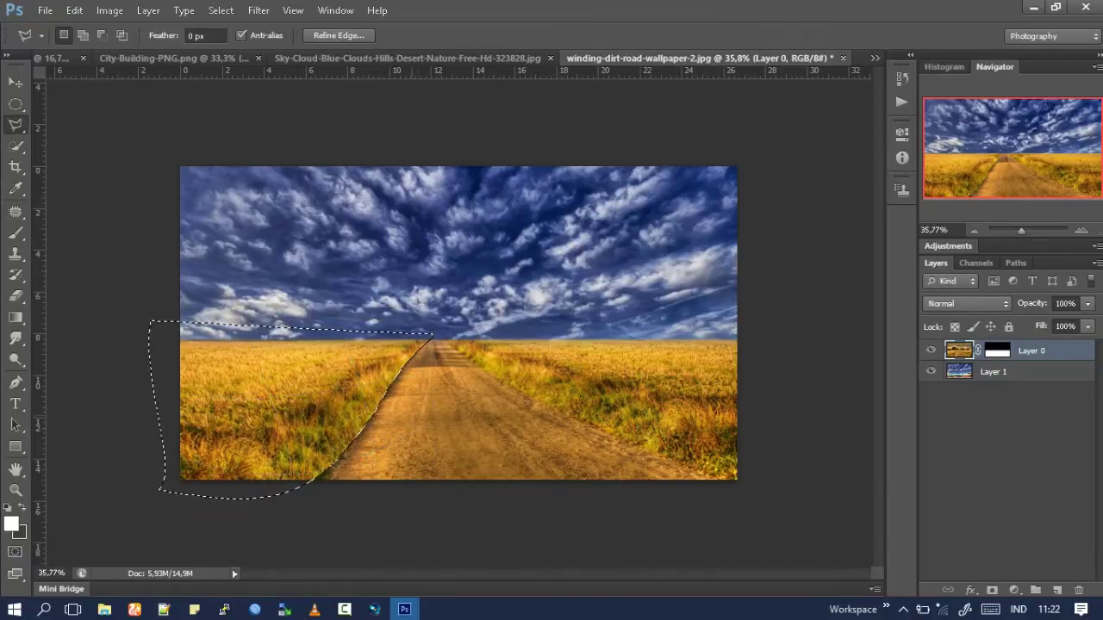
pyautogui.hotkey('ctrl', 'd')
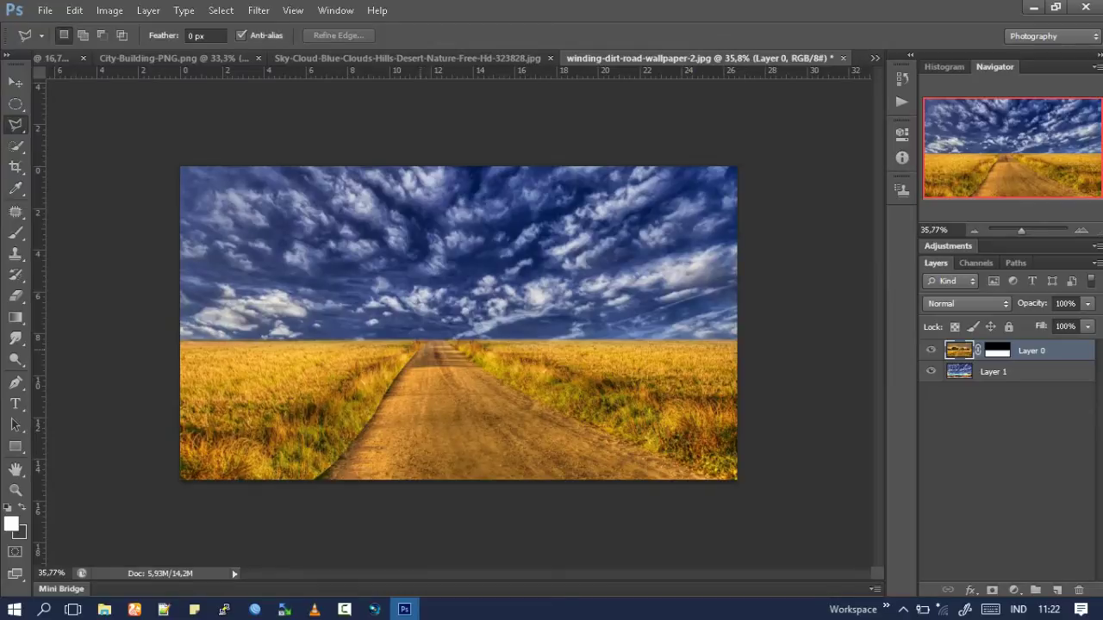
pyautogui.scroll(1, 454, 324)
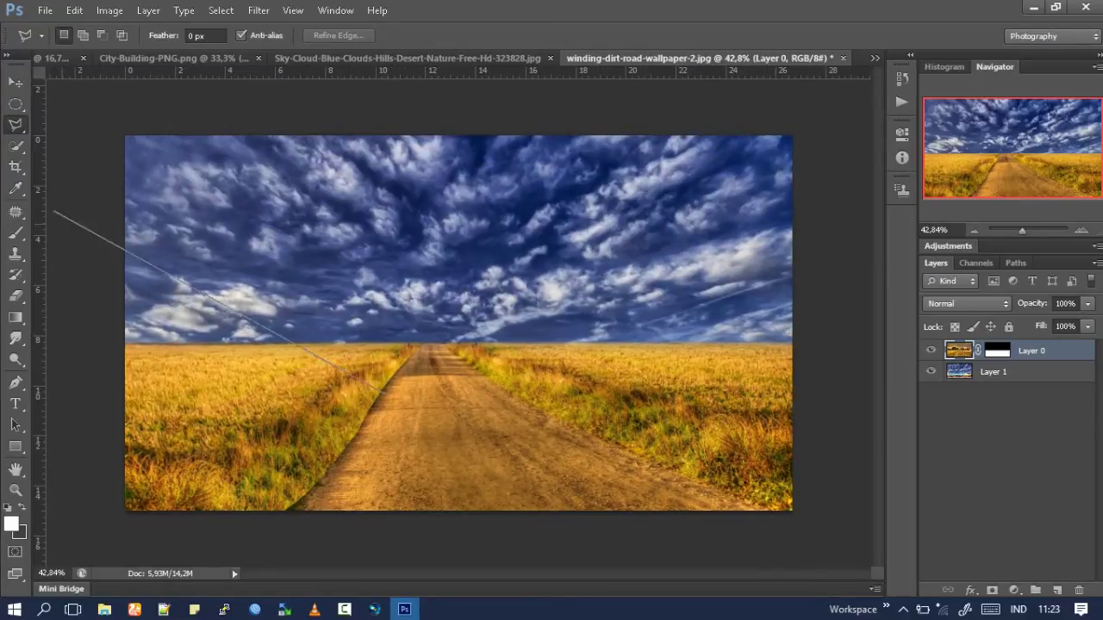
# Patch the dark seams along the road's left and lower-left edge.
pyautogui.click(16, 211)
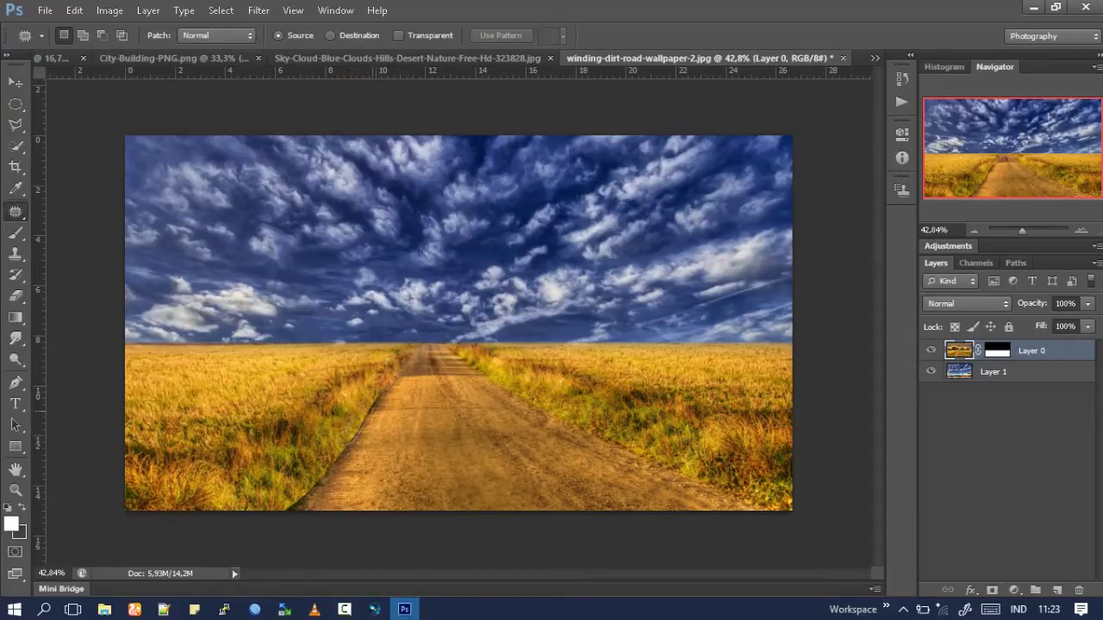
pyautogui.moveTo(386, 384); pyautogui.dragTo(258, 397)
pyautogui.hotkey('ctrl', 'd')
pyautogui.moveTo(362, 416); pyautogui.dragTo(289, 504)
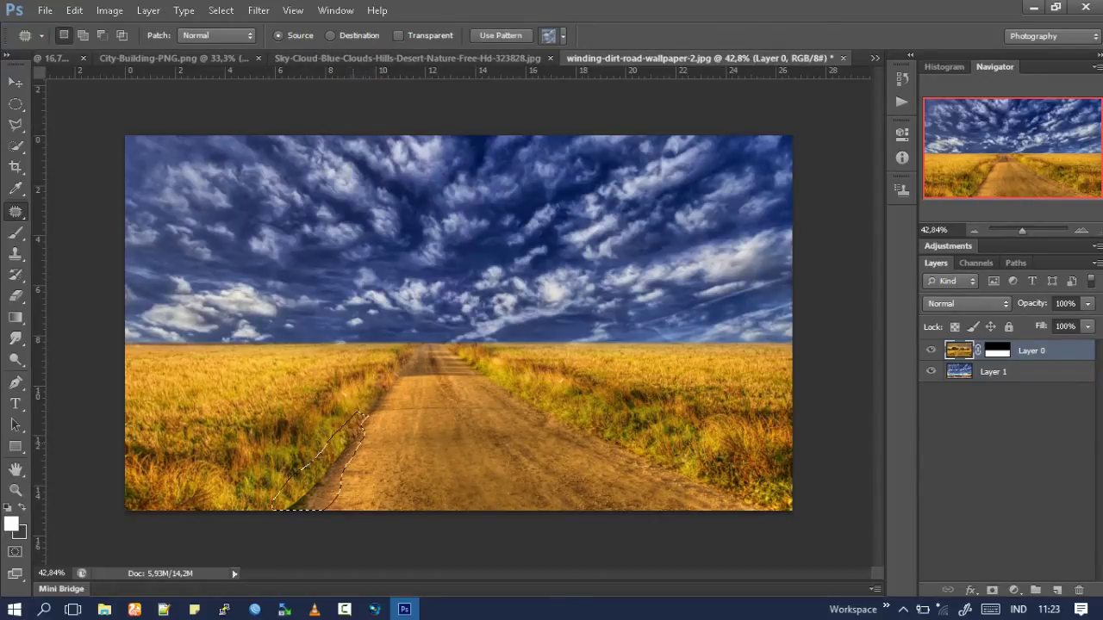
pyautogui.moveTo(319, 461); pyautogui.dragTo(271, 416)
pyautogui.hotkey('ctrl', 'd')
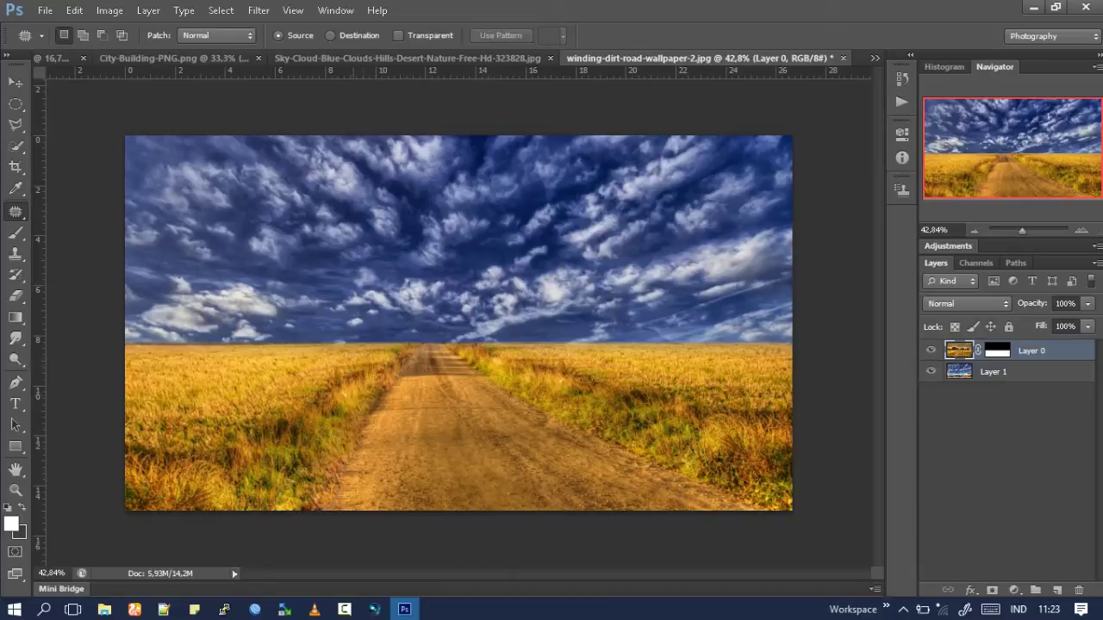
# Patch several areas of the left field to blend with the surrounding grass.
pyautogui.moveTo(250, 443); pyautogui.dragTo(259, 452)
pyautogui.moveTo(319, 413); pyautogui.dragTo(250, 388)
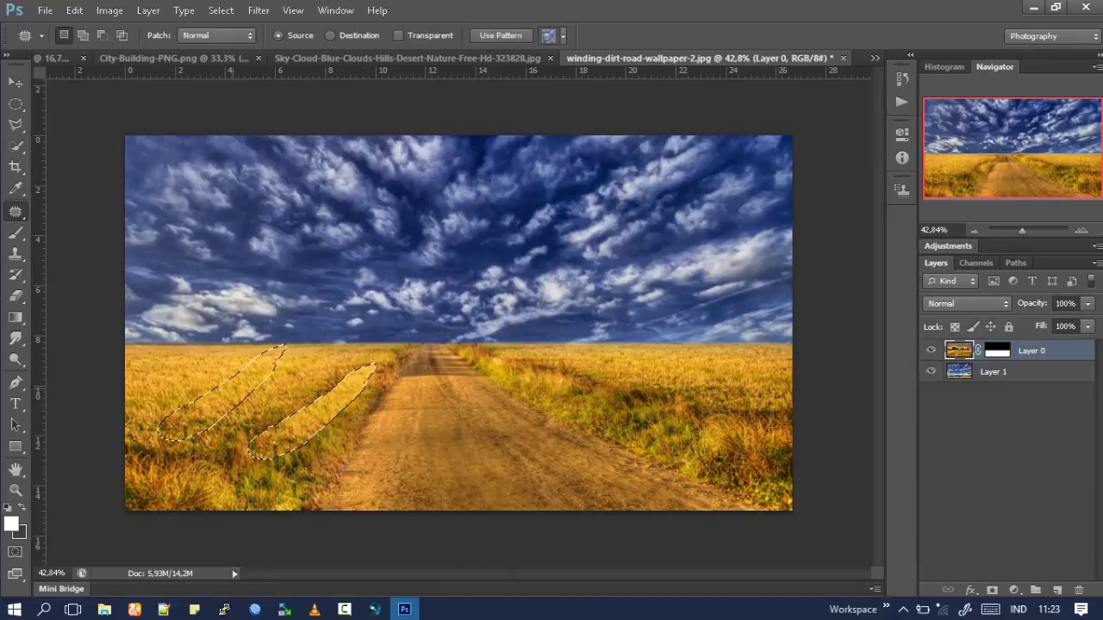
pyautogui.press('Return')
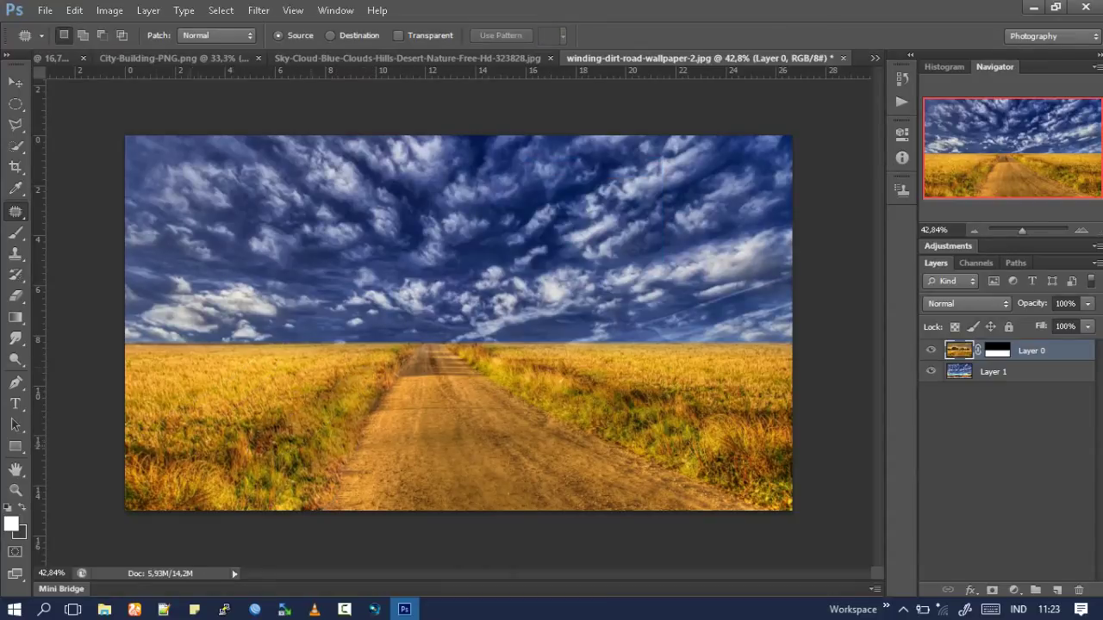
pyautogui.moveTo(129, 439); pyautogui.dragTo(181, 392)
pyautogui.hotkey('ctrl', 'd')
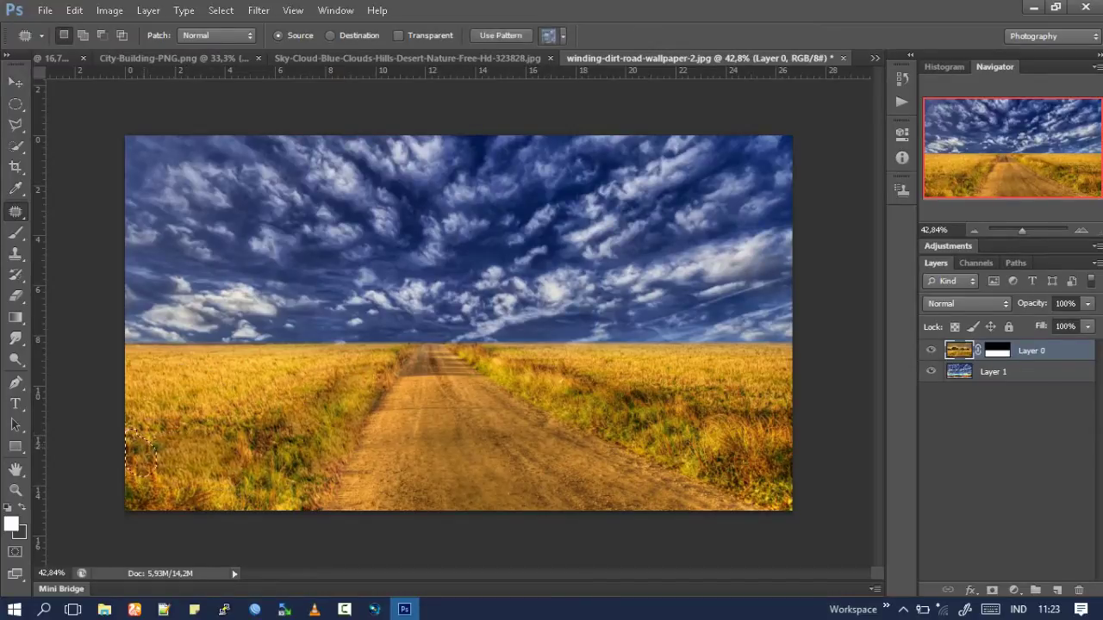
pyautogui.moveTo(129, 431); pyautogui.dragTo(128, 473)
pyautogui.hotkey('ctrl', 'd')
# Dodge the grass in the lower-left corner to brighten it.
pyautogui.scroll(-3, 458, 323)
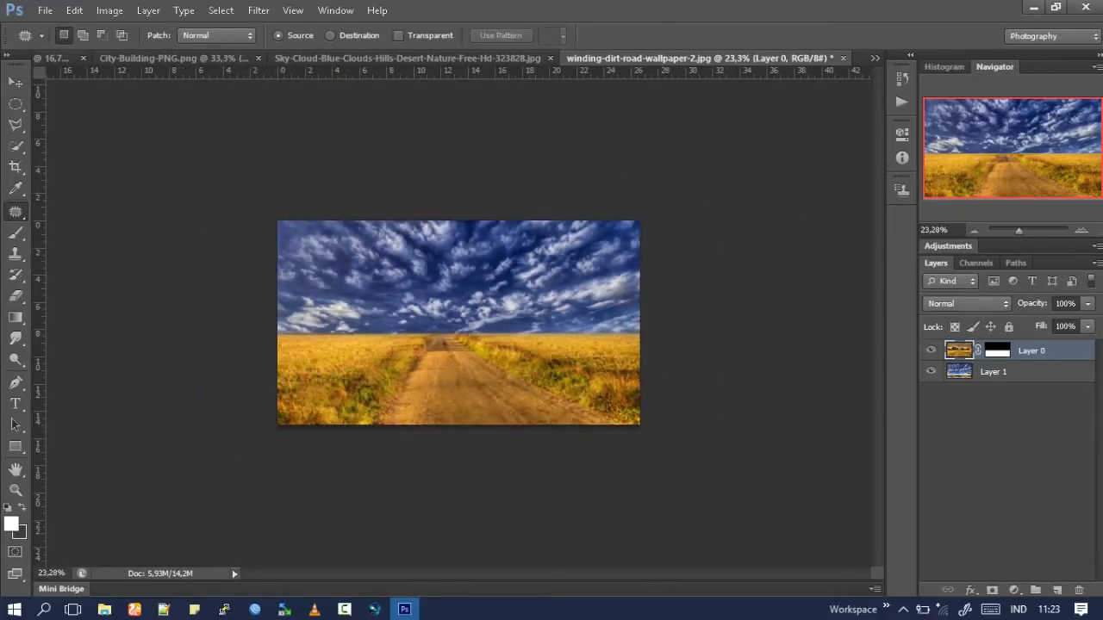
pyautogui.scroll(3, 458, 323)
pyautogui.scroll(1, 458, 323)
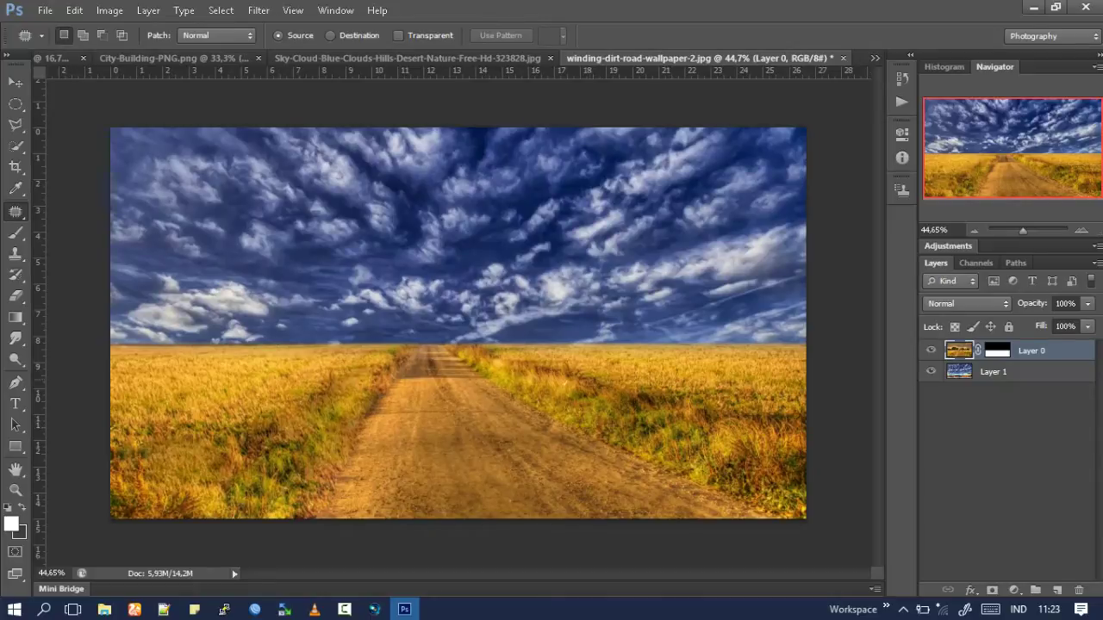
pyautogui.press('o')
pyautogui.moveTo(172, 431)
pyautogui.mouseDown()
pyautogui.moveTo(190, 457)
pyautogui.moveTo(233, 448)
pyautogui.moveTo(151, 465)
pyautogui.moveTo(216, 477)
pyautogui.mouseUp()
# Dodge the grass along the lower-left road edge and right of the road.
pyautogui.moveTo(252, 429)
pyautogui.mouseDown()
pyautogui.moveTo(121, 448)
pyautogui.moveTo(119, 482)
pyautogui.mouseUp()
pyautogui.moveTo(215, 431)
pyautogui.mouseDown()
pyautogui.moveTo(276, 457)
pyautogui.moveTo(301, 482)
pyautogui.mouseUp()
pyautogui.scroll(-2, 458, 324)
pyautogui.scroll(2, 459, 323)
pyautogui.scroll(2, 459, 323)
pyautogui.scroll(-2, 458, 323)
pyautogui.moveTo(698, 404)
pyautogui.mouseDown()
pyautogui.moveTo(801, 440)
pyautogui.moveTo(776, 490)
pyautogui.moveTo(607, 396)
pyautogui.mouseUp()
pyautogui.moveTo(646, 431)
pyautogui.mouseDown()
pyautogui.moveTo(577, 397)
pyautogui.moveTo(681, 431)
pyautogui.mouseUp()
pyautogui.scroll(5, 357, 438)
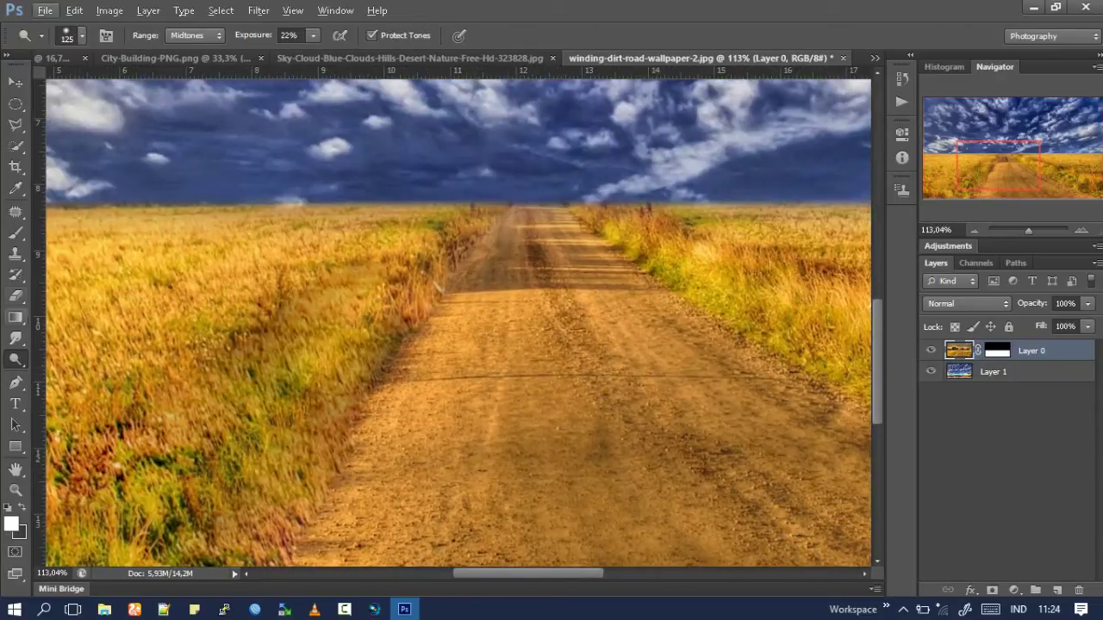
# Clone grass texture over the rough grass–road edges on the left side.
pyautogui.press('s')
pyautogui.moveTo(435, 349)
pyautogui.mouseDown()
pyautogui.moveTo(392, 388)
pyautogui.moveTo(409, 422)
pyautogui.moveTo(366, 465)
pyautogui.mouseUp()
pyautogui.moveTo(340, 538); pyautogui.dragTo(317, 556)
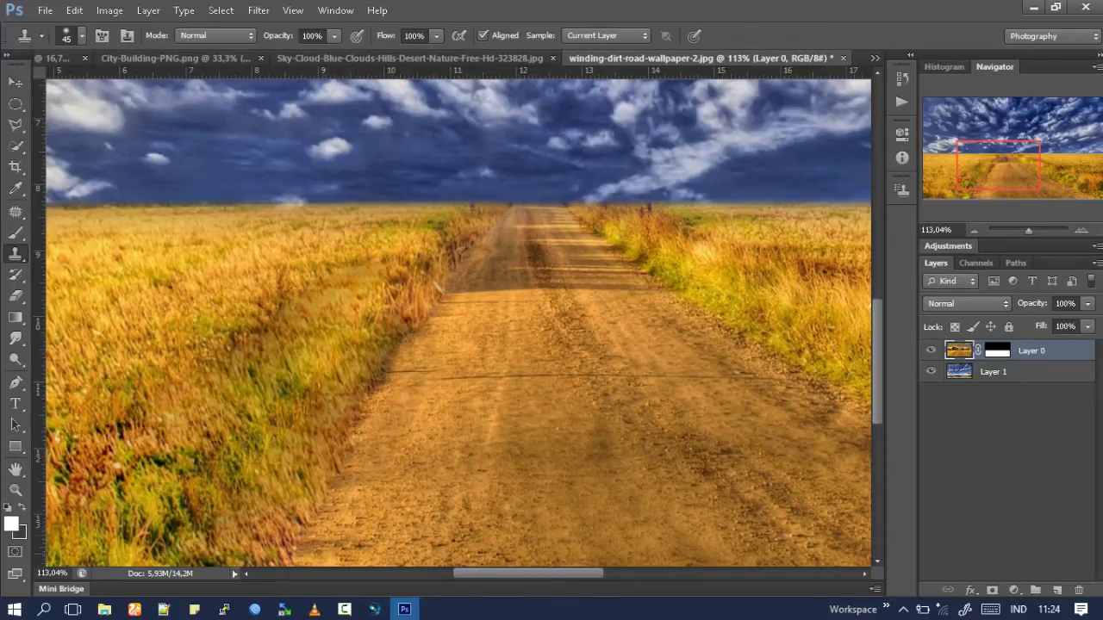
pyautogui.moveTo(379, 539); pyautogui.dragTo(306, 560)
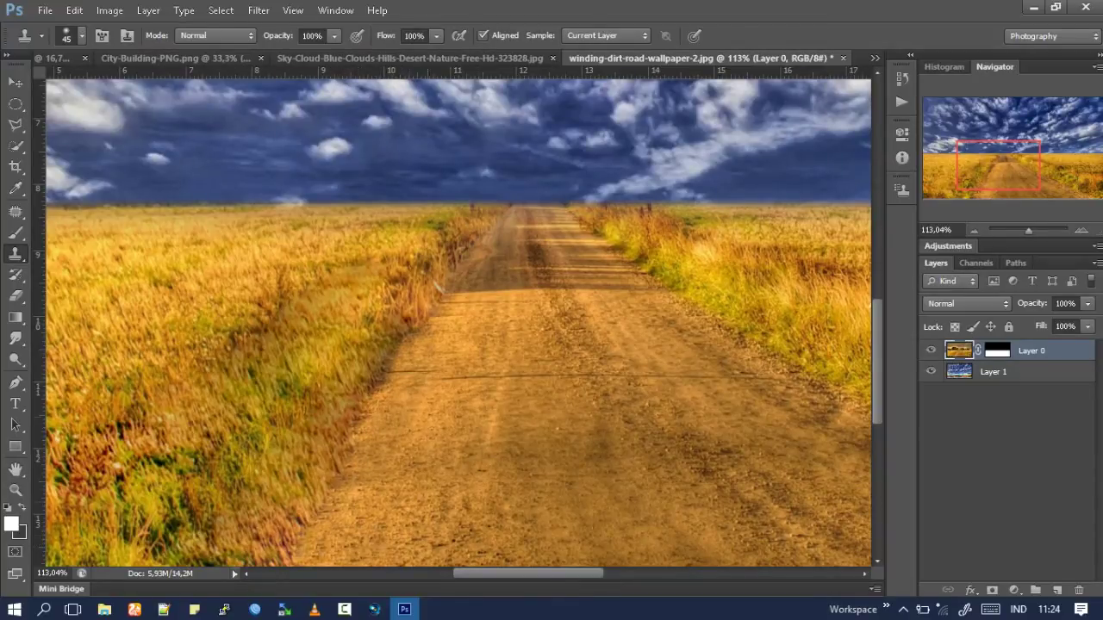
pyautogui.moveTo(401, 485); pyautogui.dragTo(345, 507)
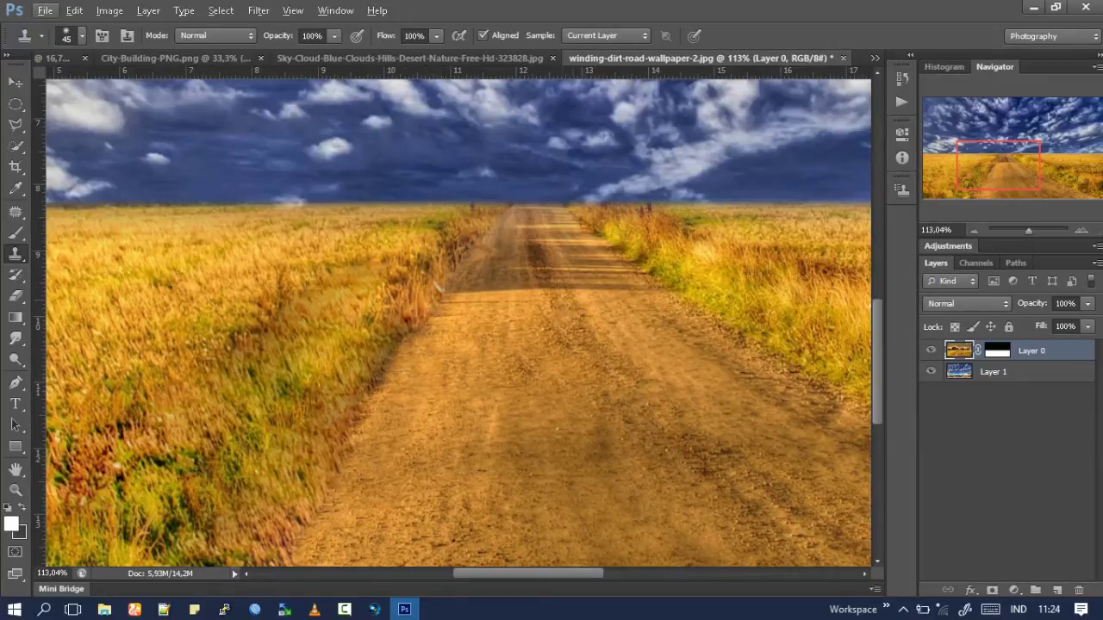
pyautogui.scroll(5, 478, 393)
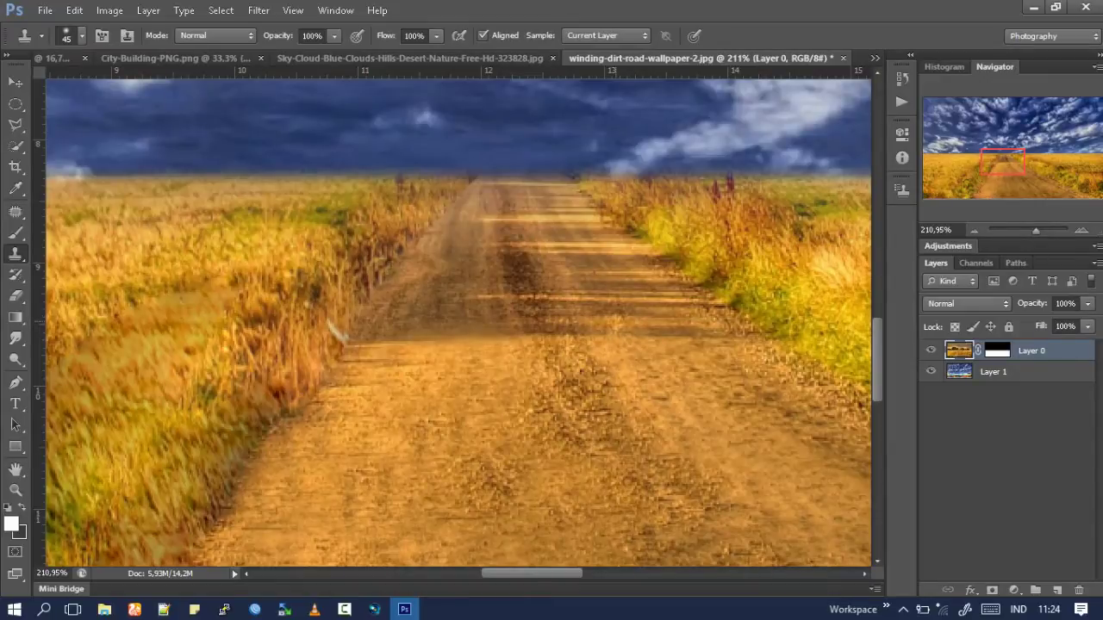
# Clone over the road's dark shadow band with a size 25 brush, then set dodging to Shadows.
pyautogui.press('[')
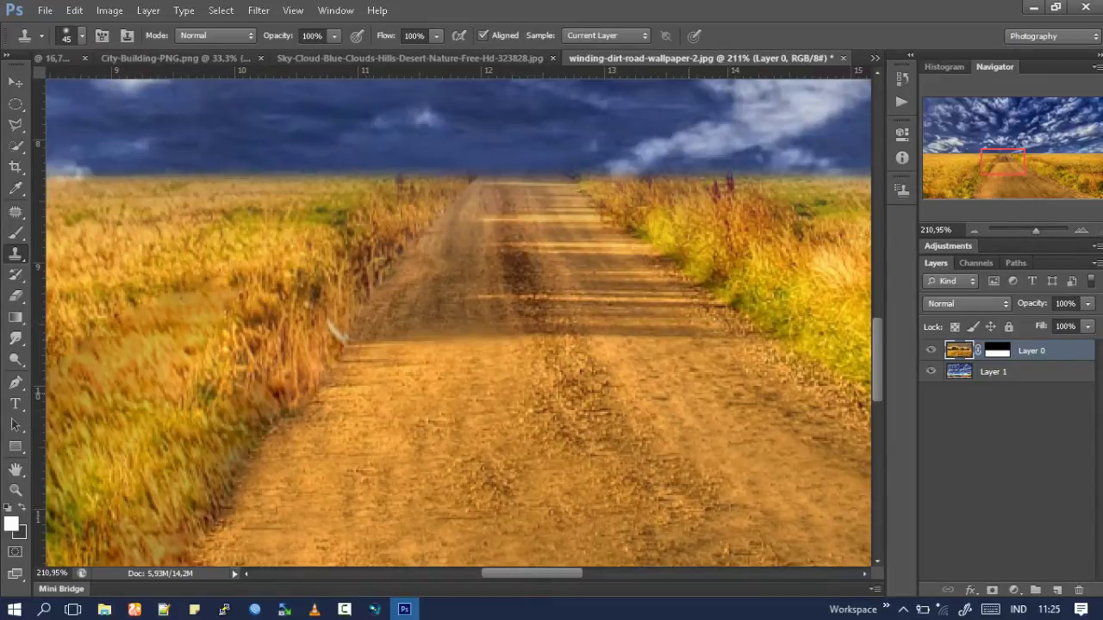
pyautogui.press('[')
pyautogui.press('[')
pyautogui.press('[')
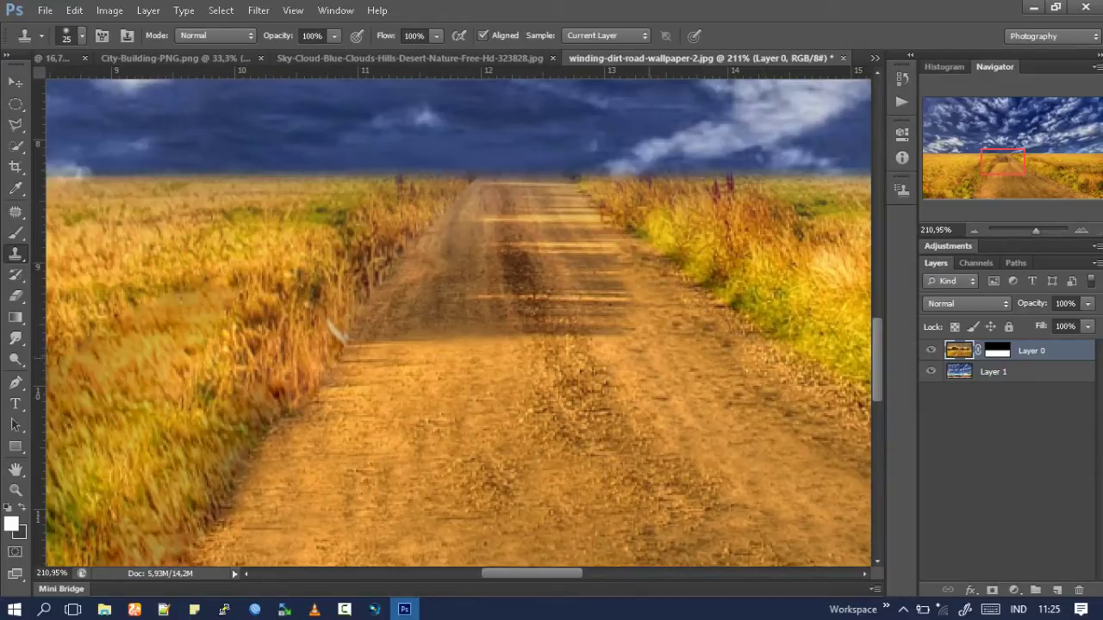
pyautogui.moveTo(642, 357); pyautogui.dragTo(607, 301)
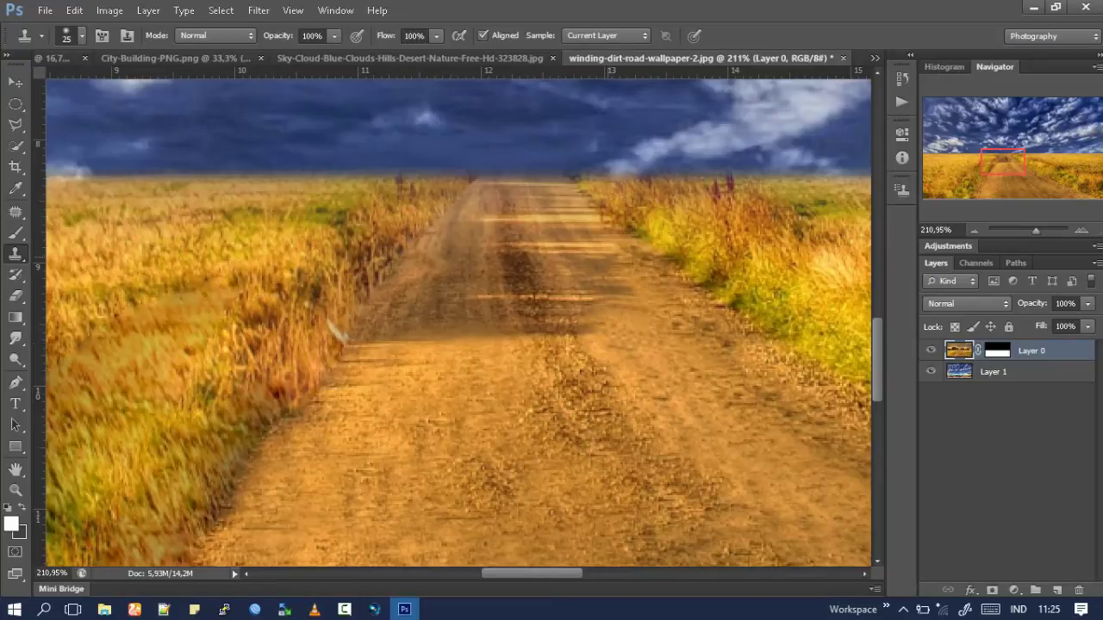
pyautogui.press('o')
pyautogui.click(196, 35)
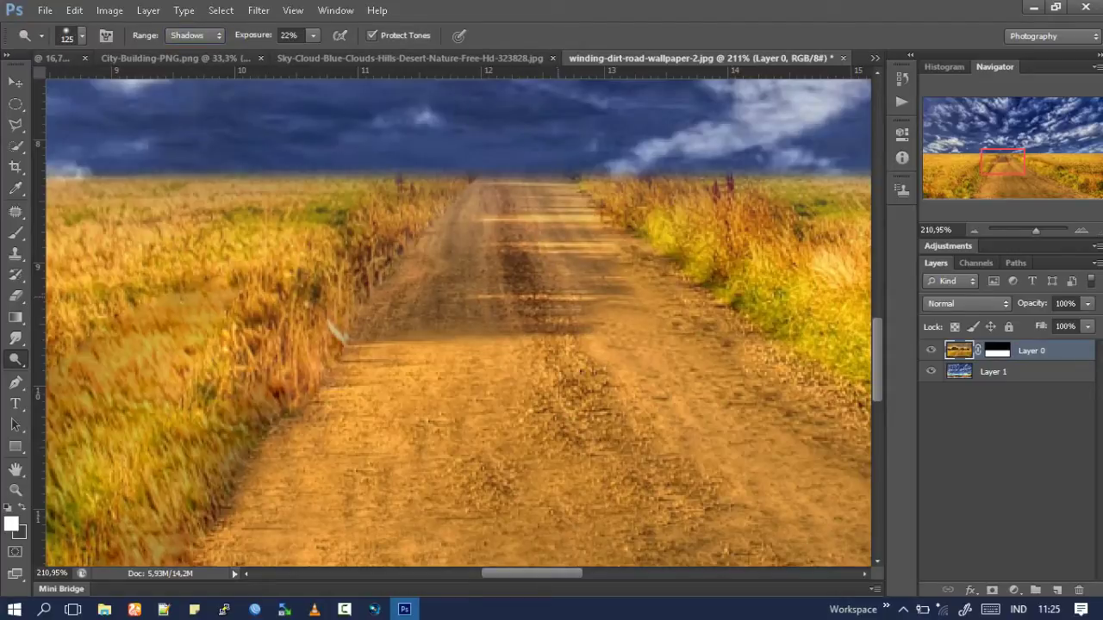
# Shrink the Dodge brush to size 41 and zoom and pan to the road.
pyautogui.moveTo(552, 284); pyautogui.dragTo(506, 281)
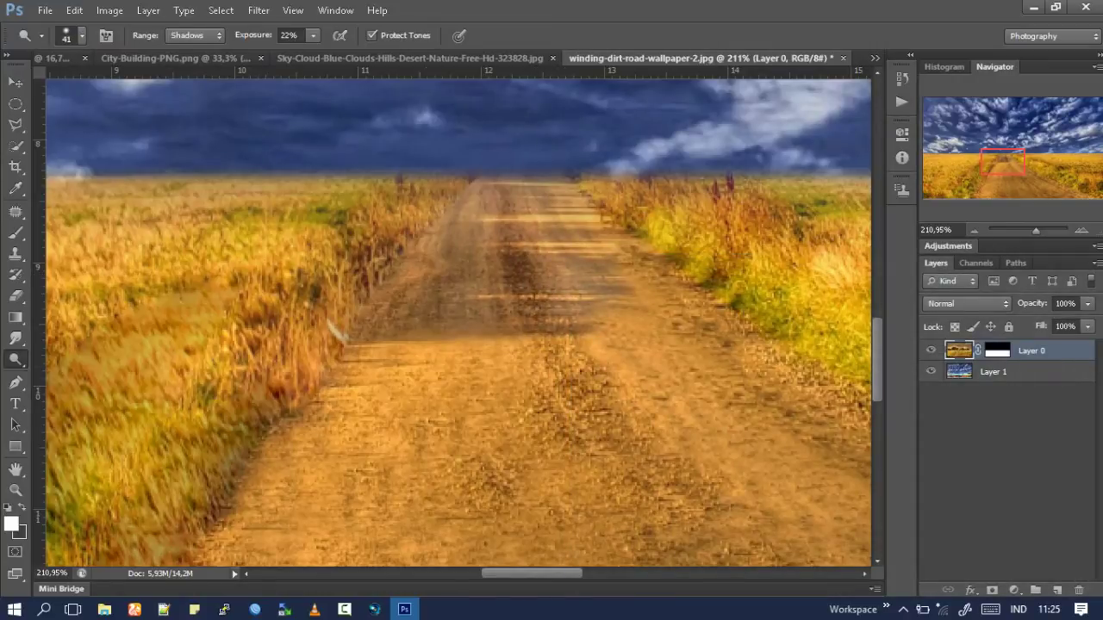
pyautogui.scroll(-3, 456, 323)
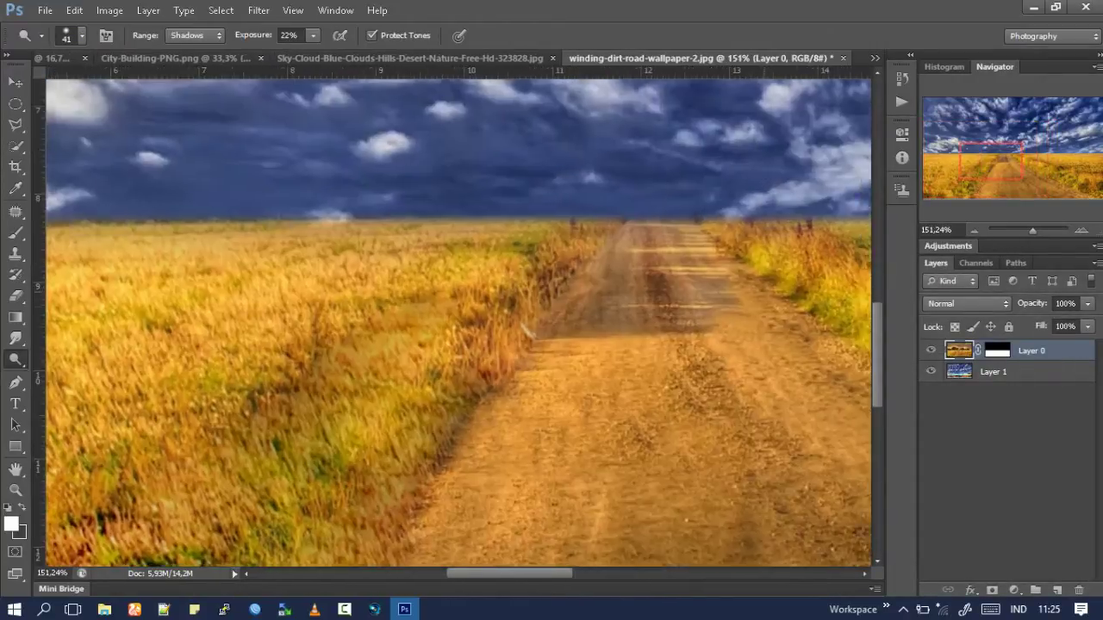
pyautogui.moveTo(603, 344); pyautogui.dragTo(431, 357)
# Patch a rough road area and the dark smudge right of centre with texture from below.
pyautogui.press('j')
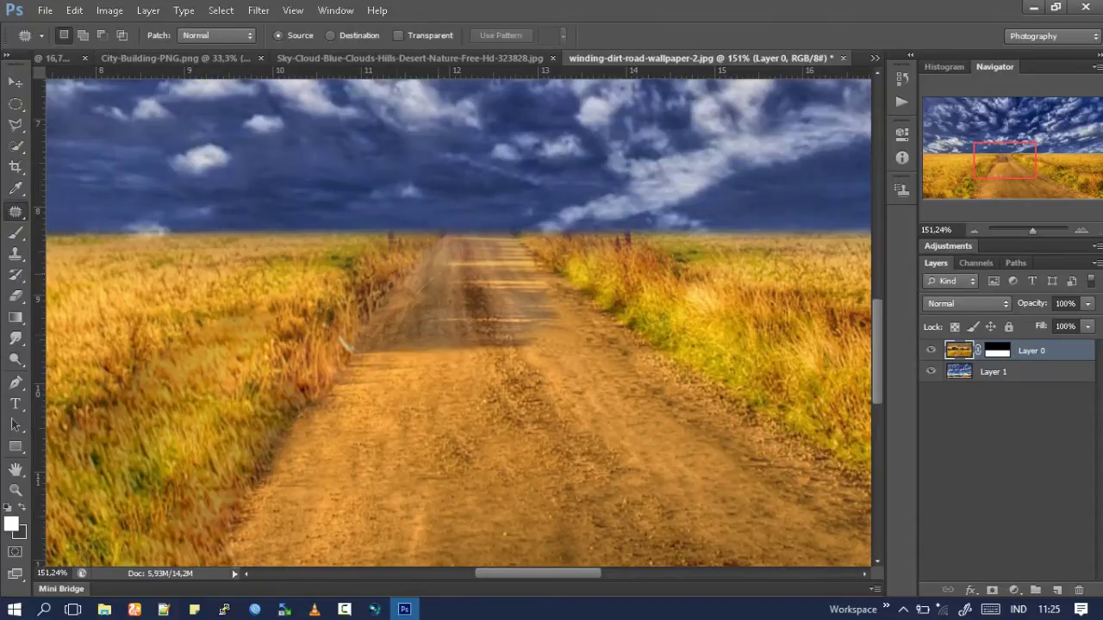
pyautogui.moveTo(464, 302); pyautogui.dragTo(444, 271)
pyautogui.moveTo(431, 312); pyautogui.dragTo(408, 432)
pyautogui.hotkey('ctrl', 'd')
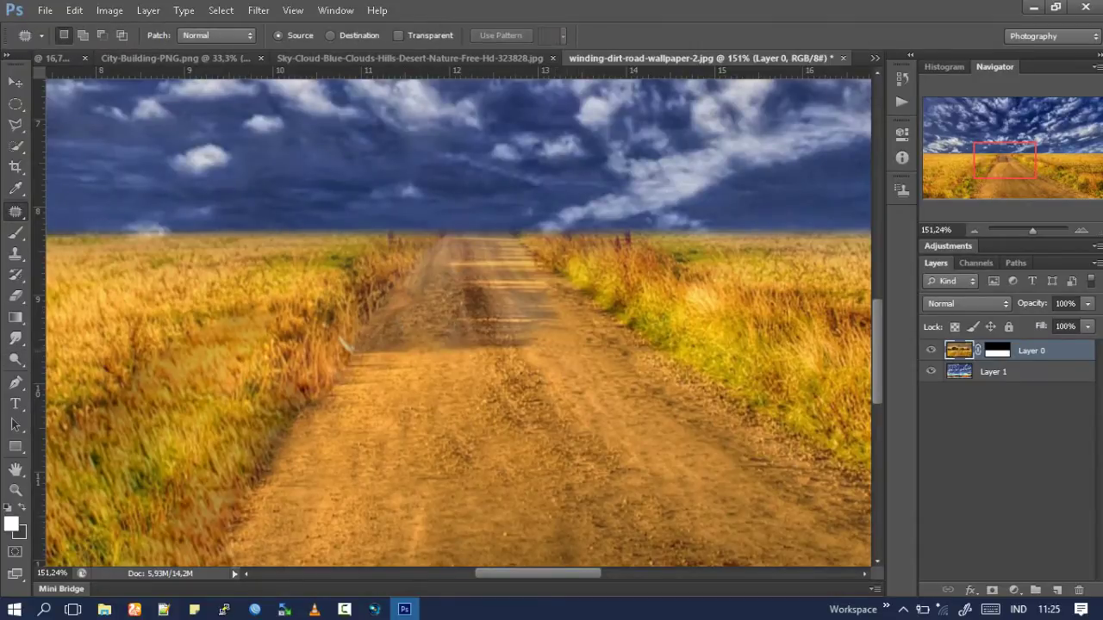
pyautogui.moveTo(552, 259); pyautogui.dragTo(547, 268)
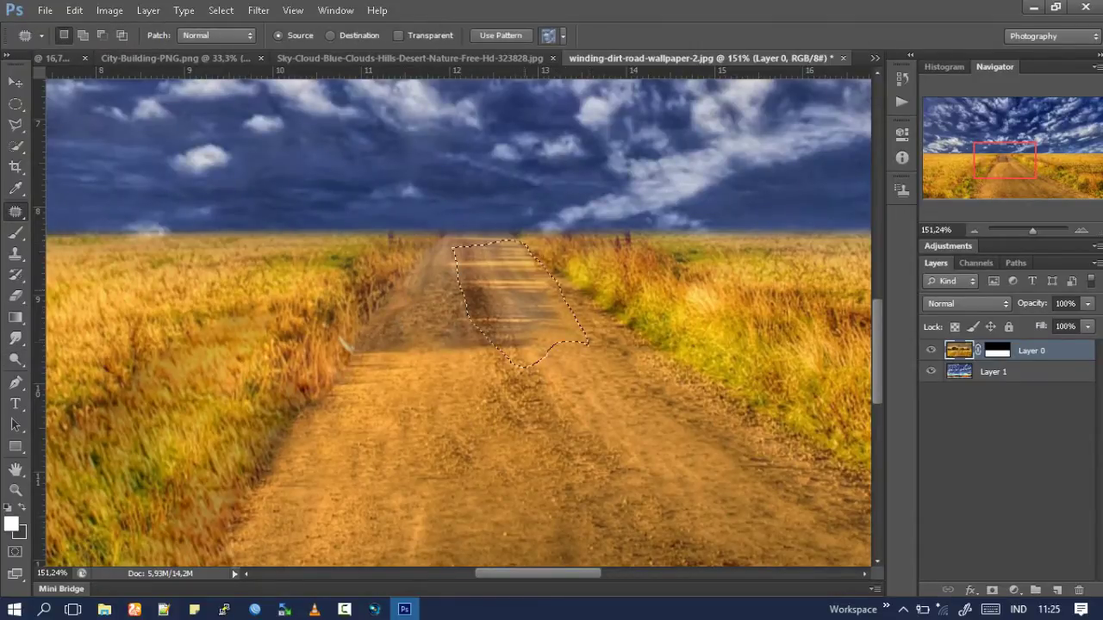
pyautogui.moveTo(517, 302); pyautogui.dragTo(534, 436)
pyautogui.hotkey('ctrl', 'd')
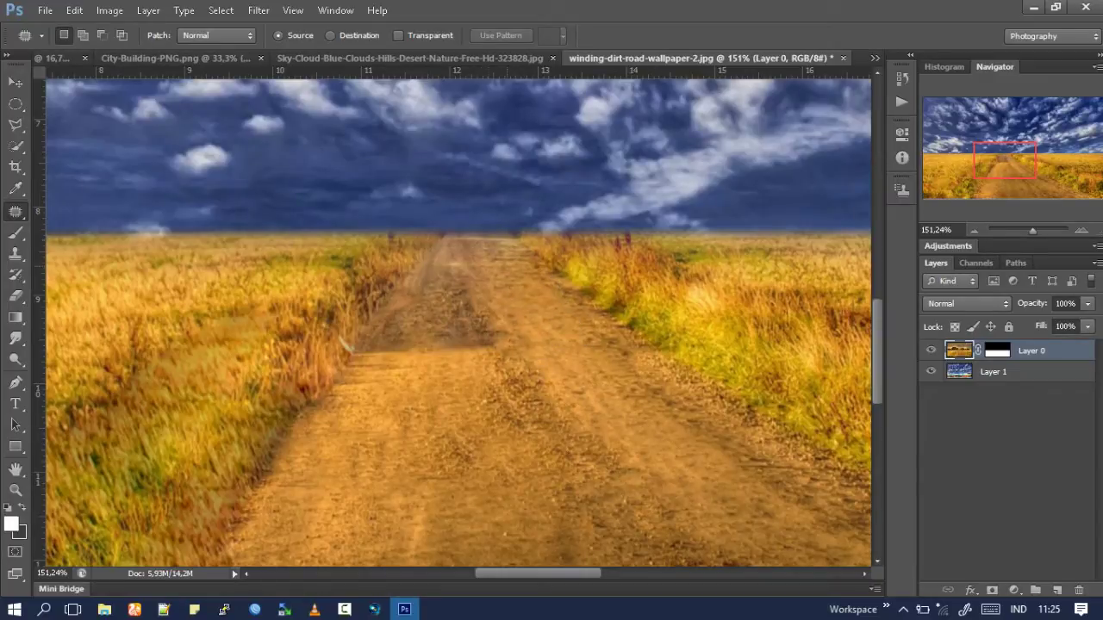
# Patch the remaining rough spots near the horizon and view the whole image.
pyautogui.moveTo(517, 237); pyautogui.dragTo(508, 241)
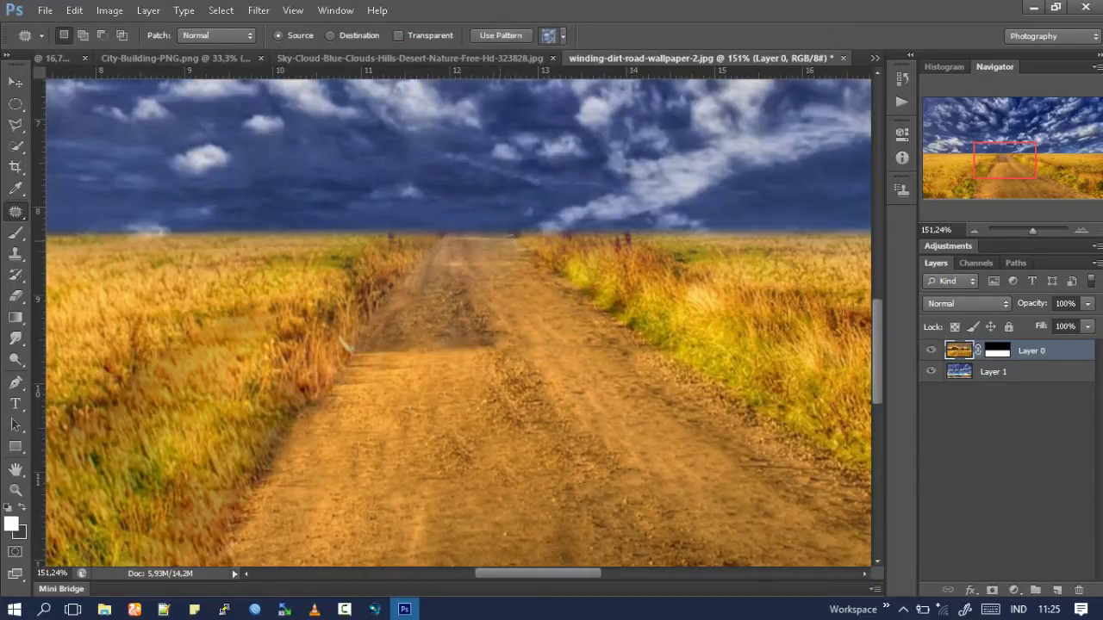
pyautogui.hotkey('ctrl', 'd')
pyautogui.moveTo(392, 336)
pyautogui.mouseDown()
pyautogui.moveTo(486, 350)
pyautogui.moveTo(392, 336)
pyautogui.mouseUp()
pyautogui.moveTo(440, 328); pyautogui.dragTo(440, 258)
pyautogui.hotkey('ctrl', 'd')
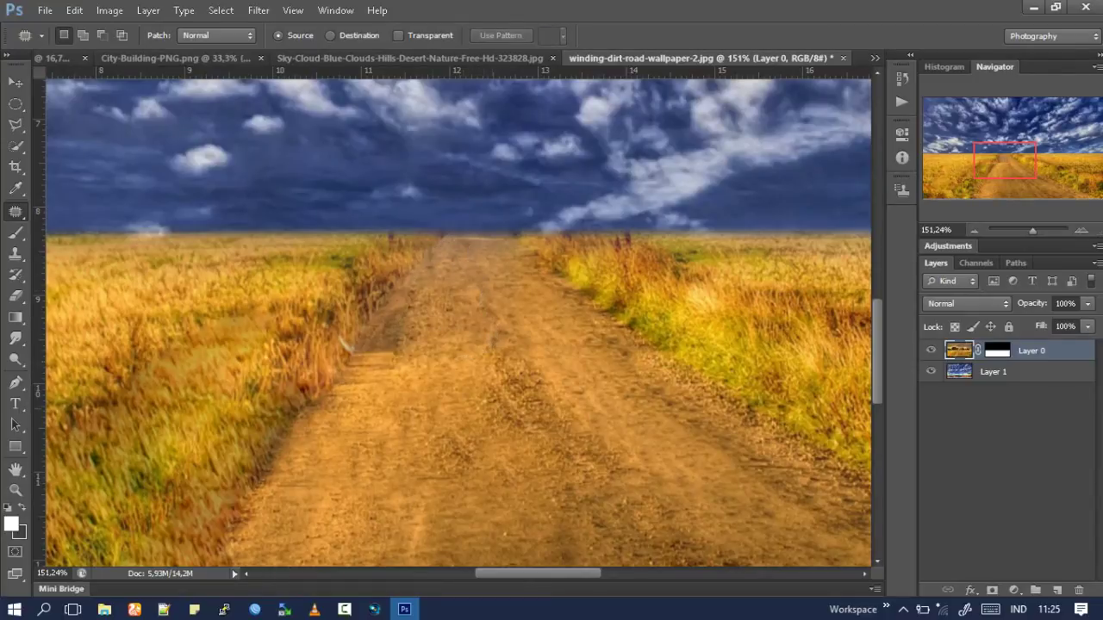
pyautogui.hotkey('ctrl', 'd')
pyautogui.hotkey('ctrl', '0')
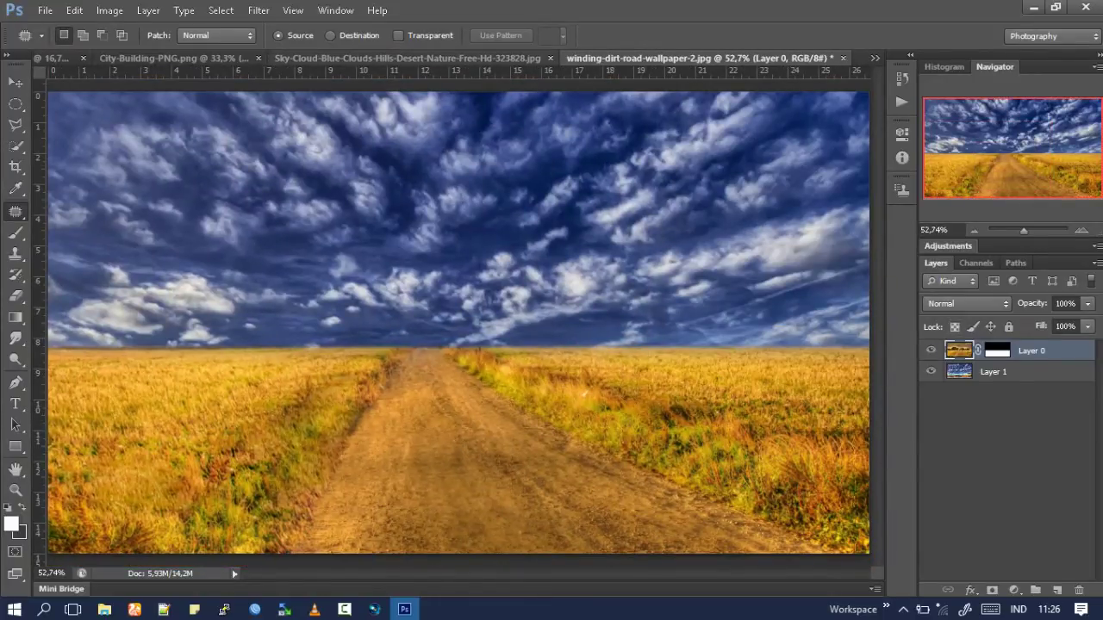
# Bring the City-Building image into the road document as Layer 2 below the field layer.
pyautogui.click(173, 58)
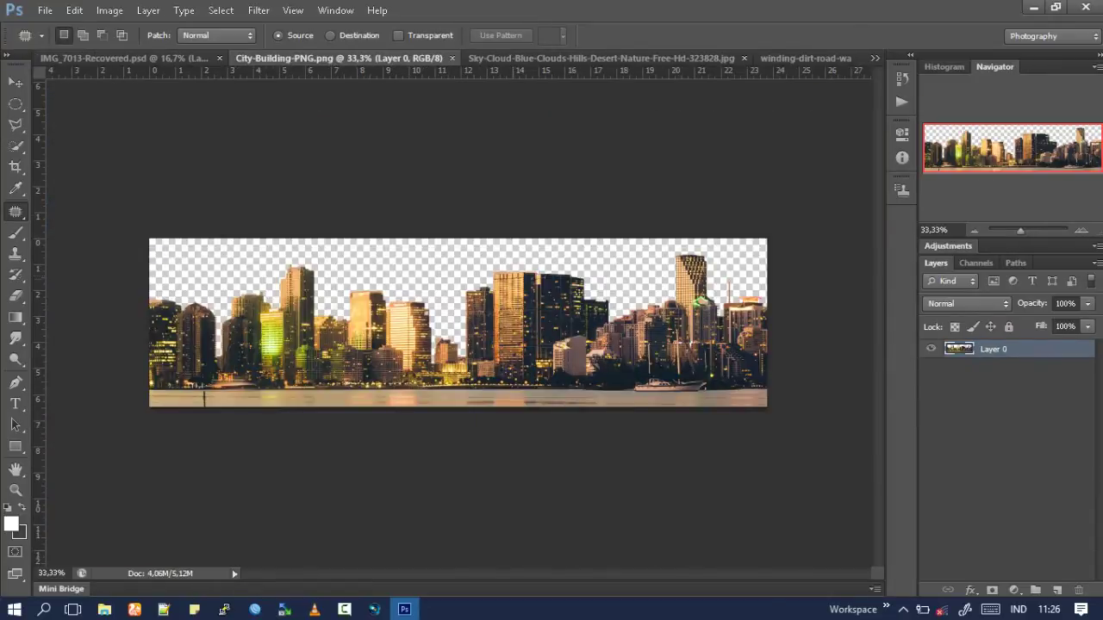
pyautogui.press('v')
pyautogui.moveTo(595, 293)
pyautogui.mouseDown()
pyautogui.moveTo(806, 57)
pyautogui.moveTo(457, 284)
pyautogui.mouseUp()
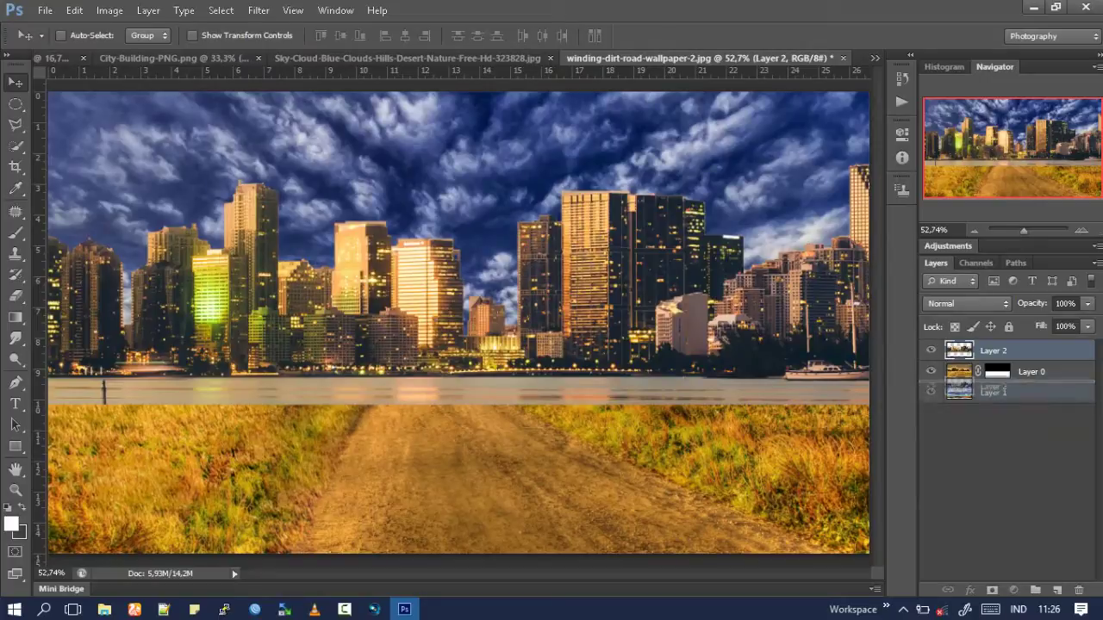
pyautogui.moveTo(991, 394); pyautogui.dragTo(991, 382)
pyautogui.scroll(-2, 459, 324)
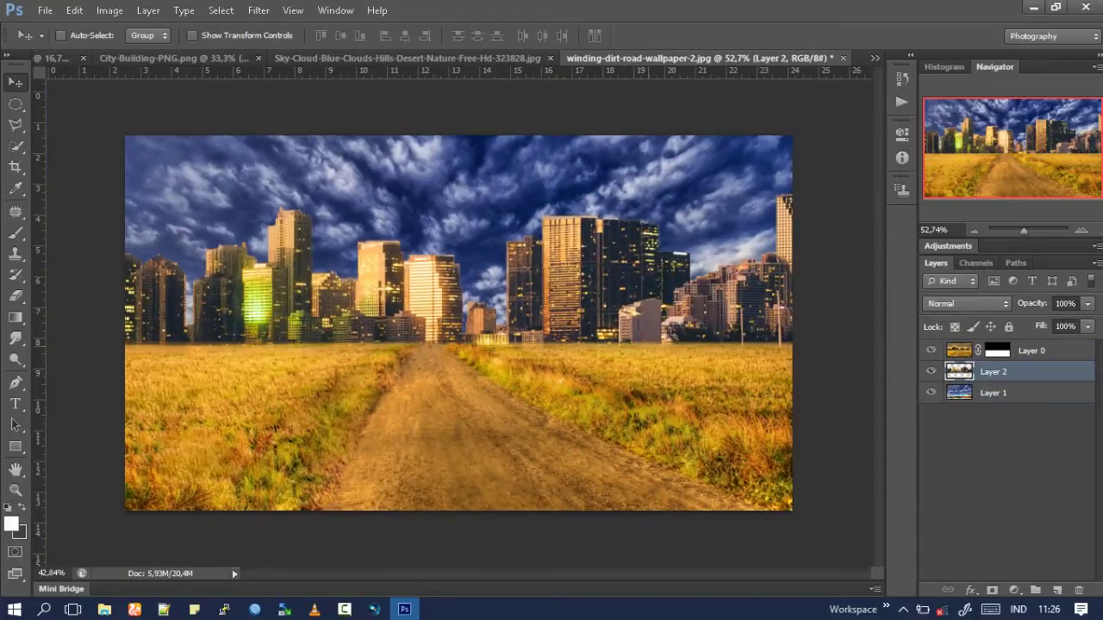
# Scale the skyline to about 88% and position it along the horizon.
pyautogui.hotkey('ctrl', 't')
pyautogui.moveTo(763, 252); pyautogui.dragTo(664, 248)
pyautogui.scroll(-1, 705, 251)
pyautogui.scroll(-3, 458, 321)
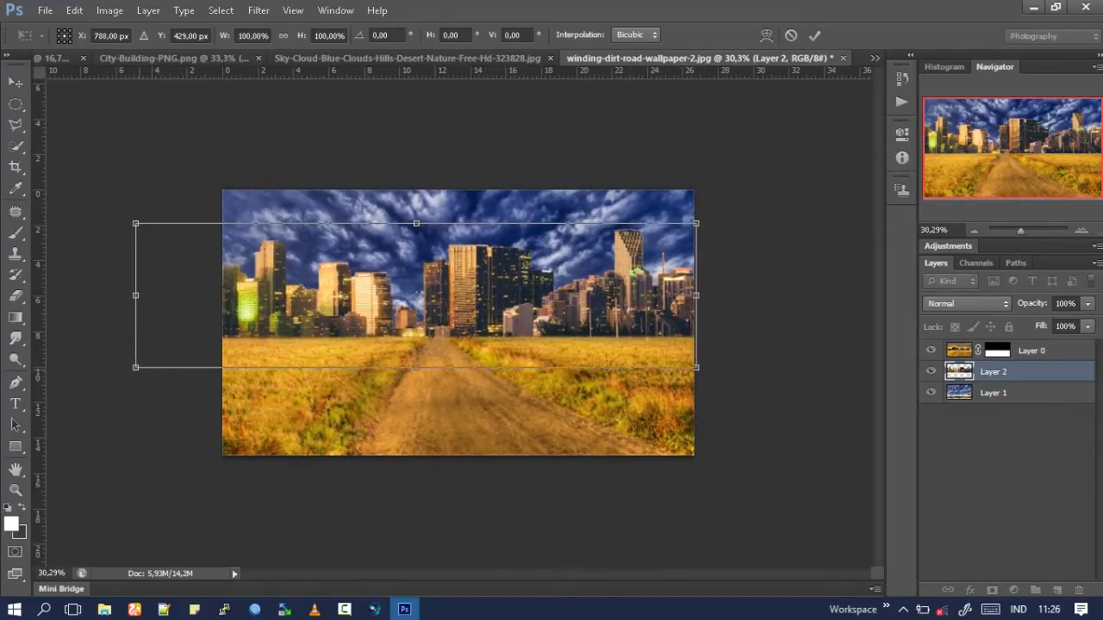
pyautogui.moveTo(135, 367); pyautogui.dragTo(86, 382)
pyautogui.moveTo(397, 276); pyautogui.dragTo(395, 258)
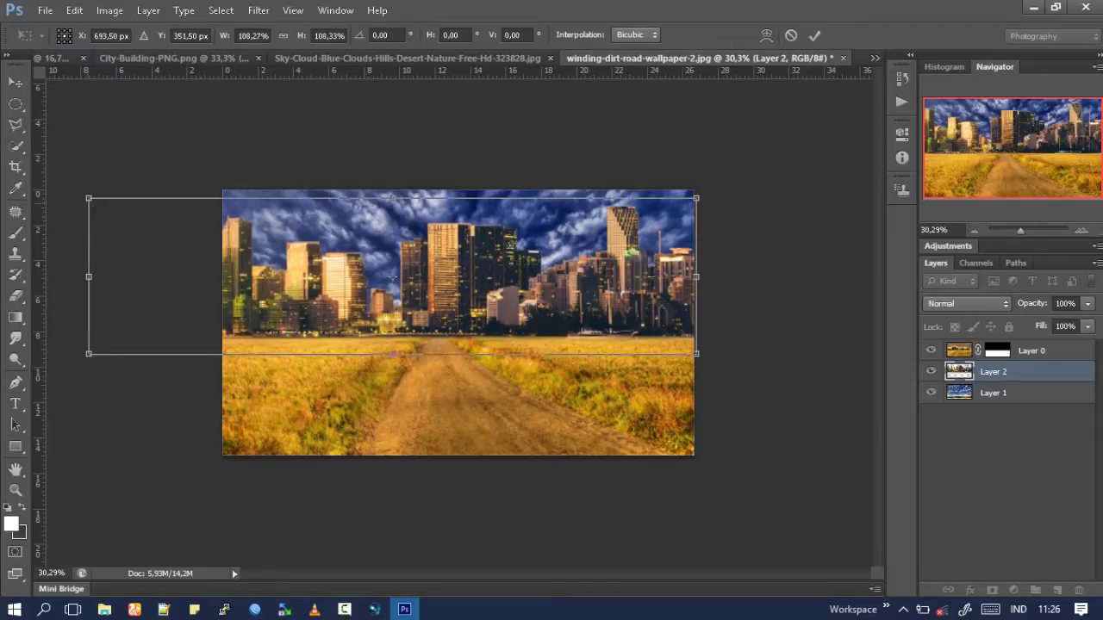
pyautogui.moveTo(89, 198); pyautogui.dragTo(214, 231)
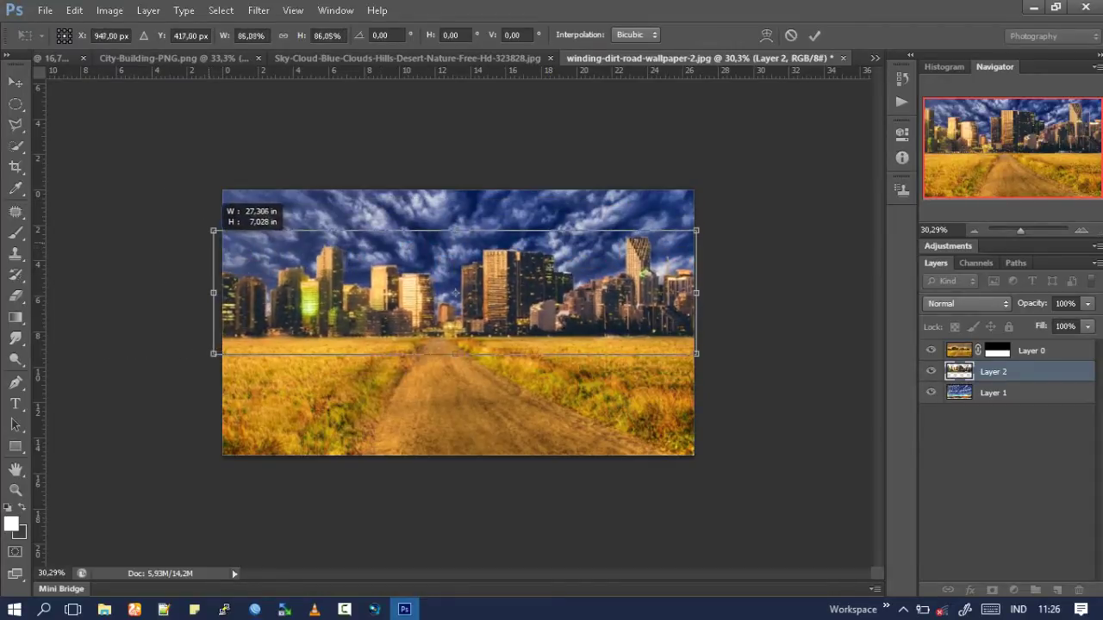
pyautogui.moveTo(213, 230); pyautogui.dragTo(201, 226)
pyautogui.moveTo(515, 277); pyautogui.dragTo(525, 277)
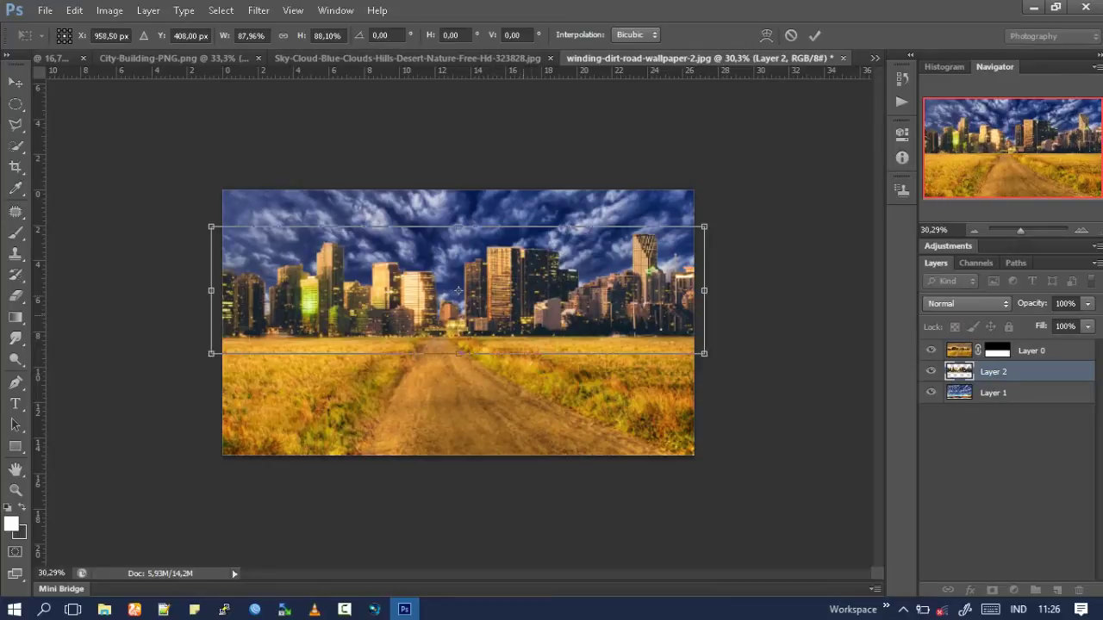
pyautogui.press('Return')
pyautogui.scroll(1, 450, 316)
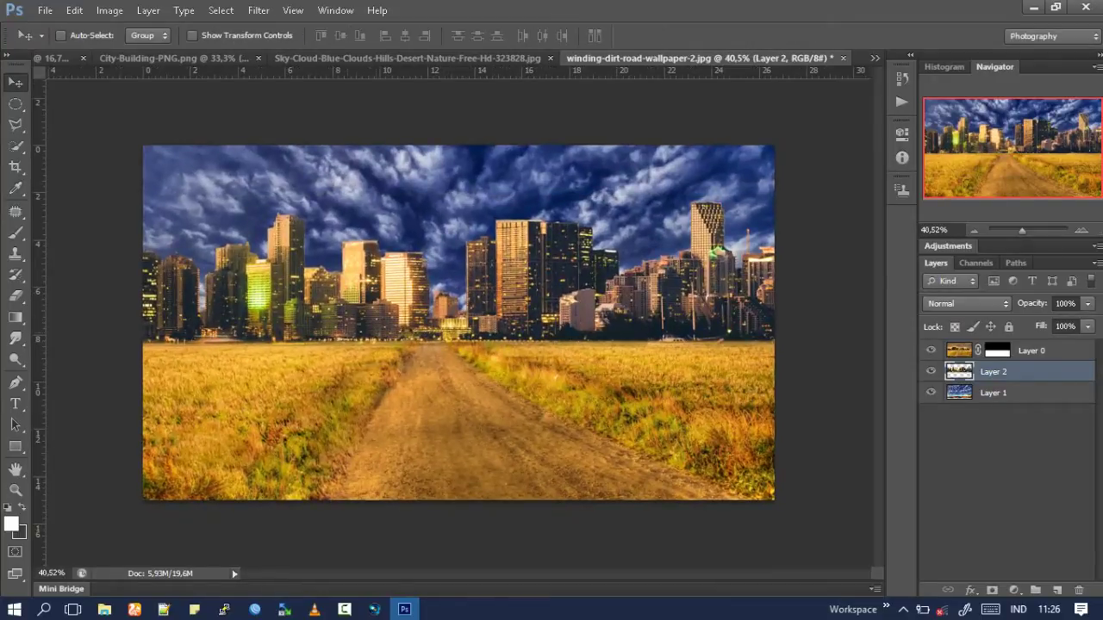
# Create Layer 3 and set a tan-orange brush at 24% opacity and 31% flow.
pyautogui.scroll(5, 238, 297)
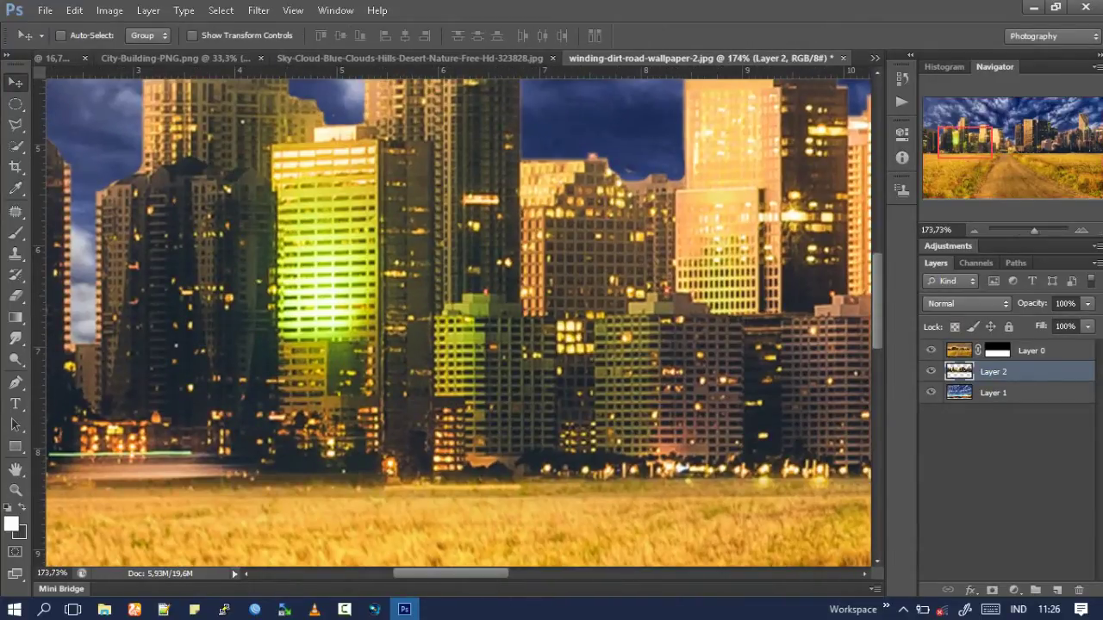
pyautogui.press('b')
pyautogui.keyDown('alt'); pyautogui.click(388, 121); pyautogui.keyUp('alt')
pyautogui.hotkey('ctrl', 'shift', 'n')
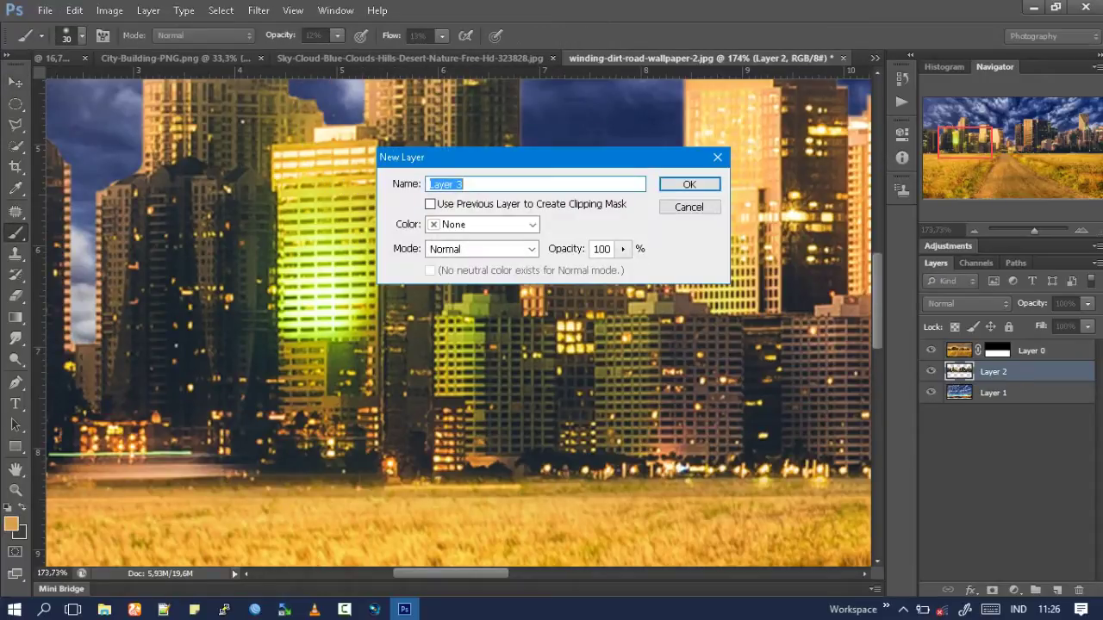
pyautogui.press('Return')
pyautogui.press('2')
pyautogui.press('4')
pyautogui.hotkey('shift', '3')
pyautogui.hotkey('shift', '1')
# Paint tan and darker brown over the glowing centre building to tone down its highlight.
pyautogui.moveTo(334, 296); pyautogui.dragTo(322, 321)
pyautogui.moveTo(312, 259)
pyautogui.mouseDown()
pyautogui.moveTo(312, 302)
pyautogui.moveTo(338, 345)
pyautogui.moveTo(300, 319)
pyautogui.mouseUp()
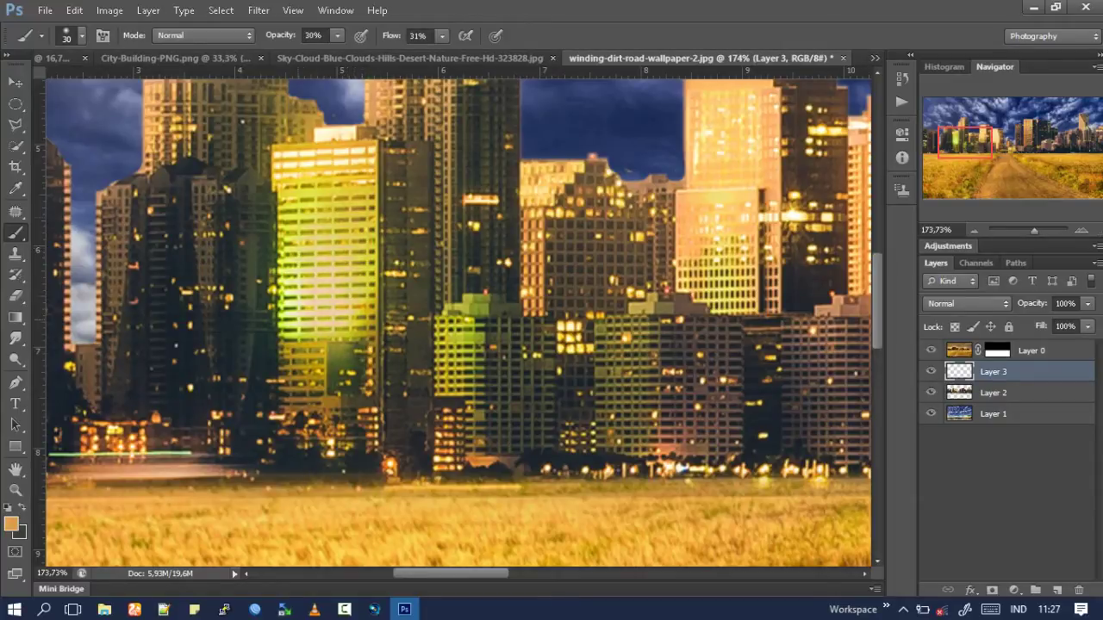
pyautogui.keyDown('alt'); pyautogui.click(332, 404); pyautogui.keyUp('alt')
pyautogui.moveTo(319, 252); pyautogui.dragTo(297, 338)
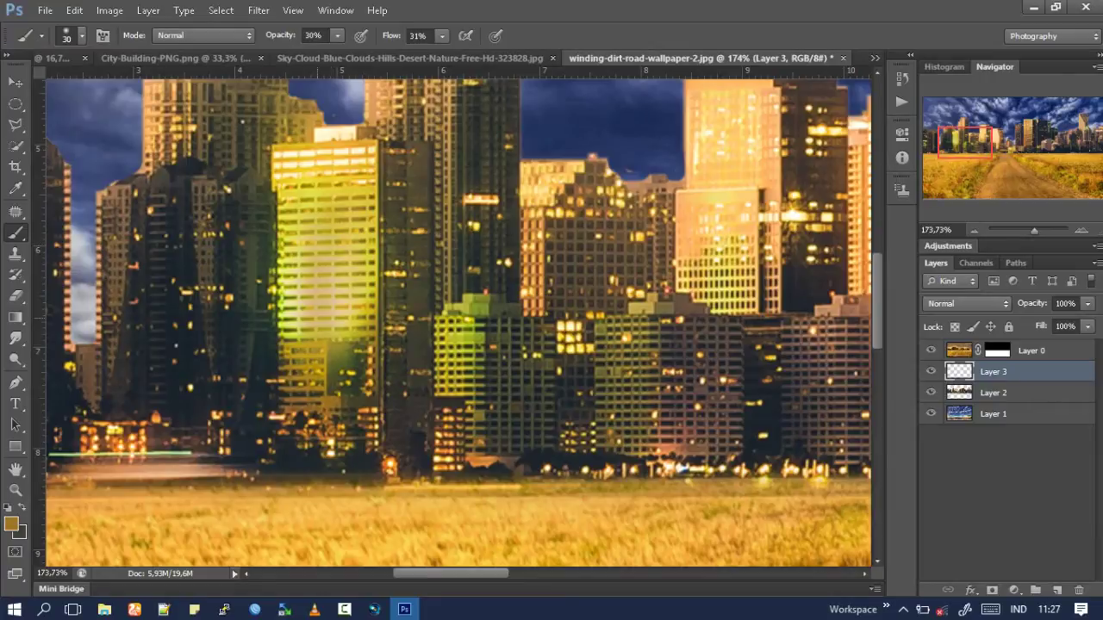
pyautogui.moveTo(327, 212); pyautogui.dragTo(290, 233)
pyautogui.moveTo(303, 276)
pyautogui.mouseDown()
pyautogui.moveTo(293, 341)
pyautogui.moveTo(323, 339)
pyautogui.mouseUp()
pyautogui.moveTo(343, 266); pyautogui.dragTo(358, 306)
pyautogui.hotkey('ctrl', '0')
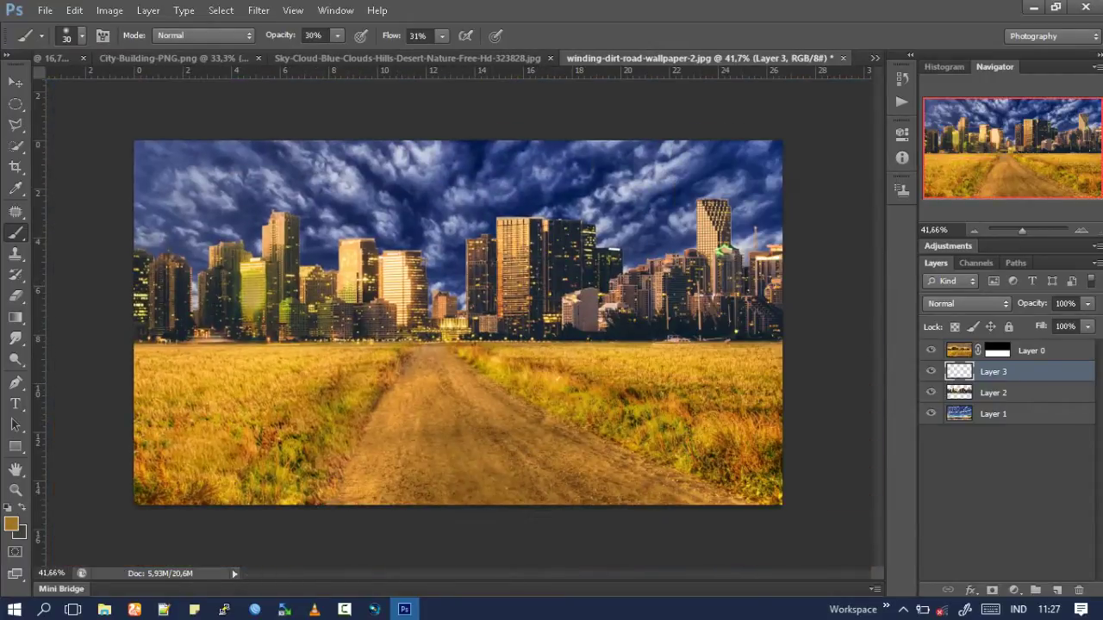
pyautogui.scroll(3, 237, 280)
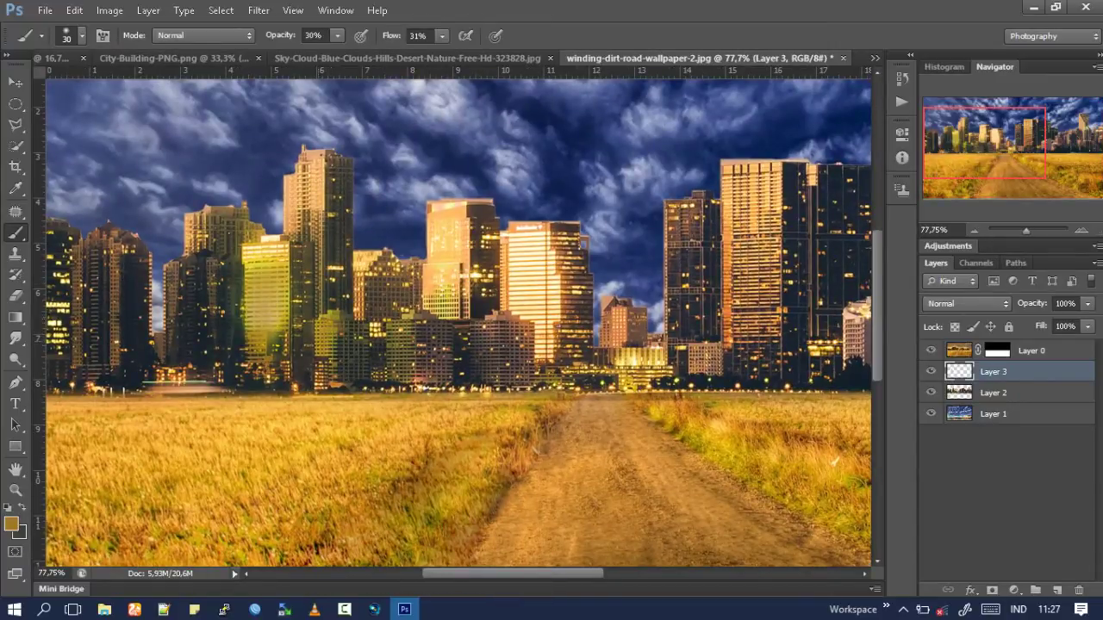
# Set the Dodge tool to Midtones at 32% exposure with Layer 2 selected.
pyautogui.press('d')
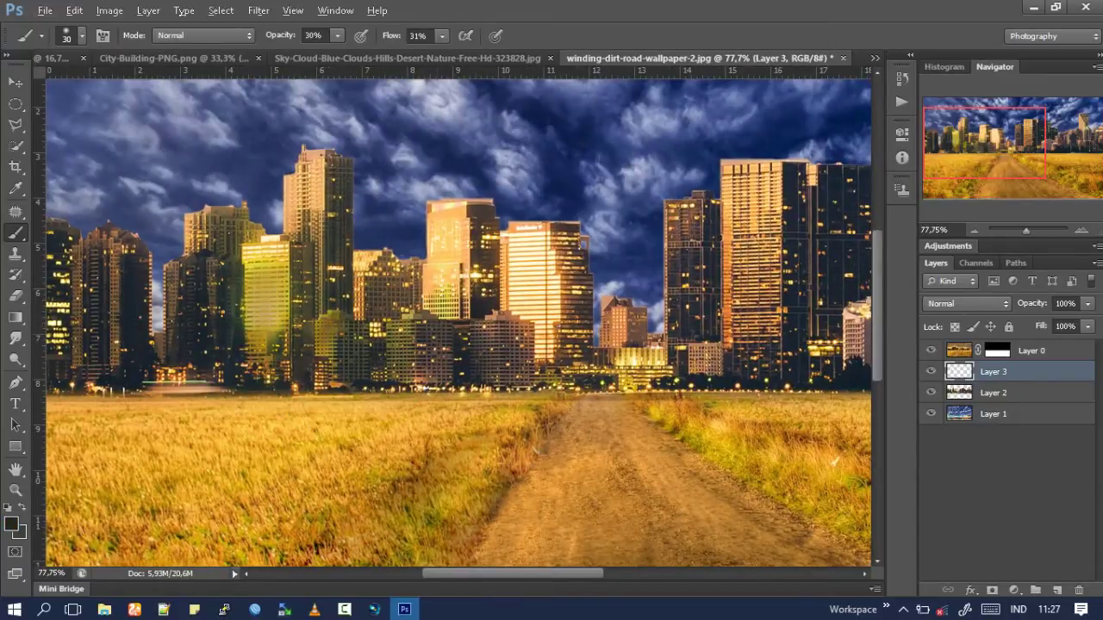
pyautogui.press('o')
pyautogui.hotkey('alt', '[')
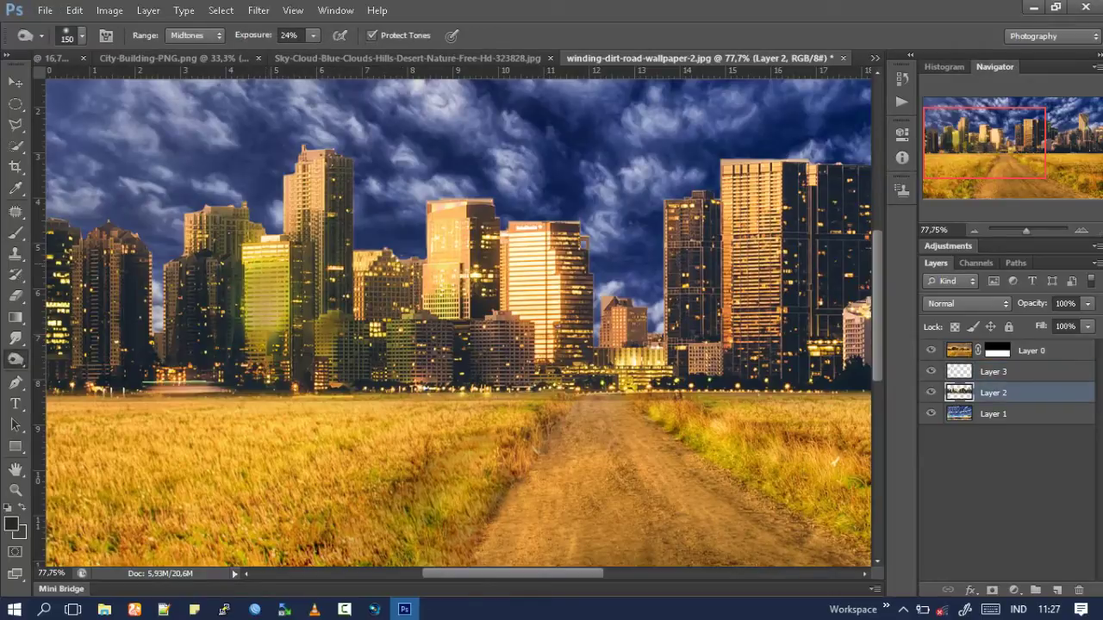
pyautogui.moveTo(254, 35); pyautogui.dragTo(271, 35)
pyautogui.click(197, 36)
pyautogui.click(185, 65)
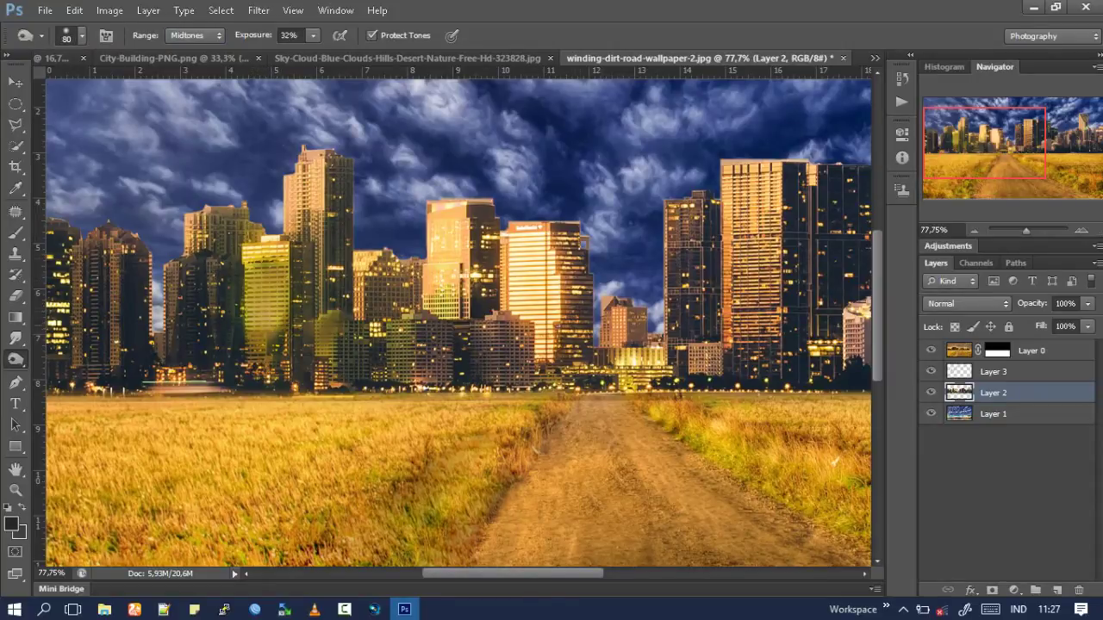
# Step through the layers to compare them, ending on the field layer Layer 0.
pyautogui.scroll(-3, 458, 323)
pyautogui.hotkey('alt', '[')
pyautogui.hotkey('alt', ']')
pyautogui.hotkey('alt', ']')
pyautogui.hotkey('alt', '[')
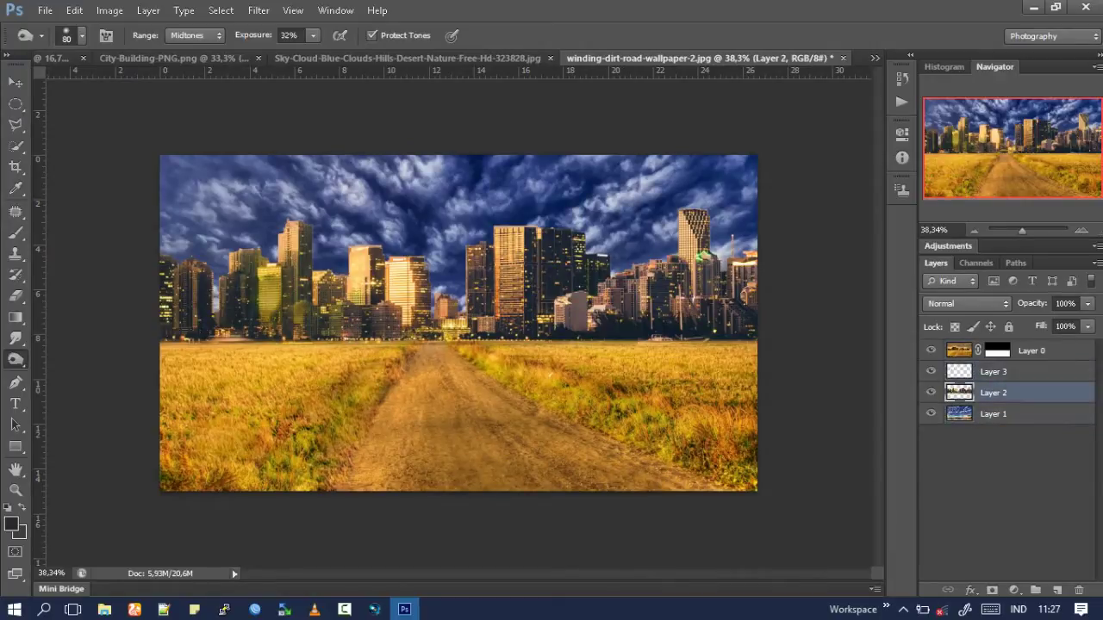
pyautogui.hotkey('alt', '[')
pyautogui.hotkey('alt', '.')
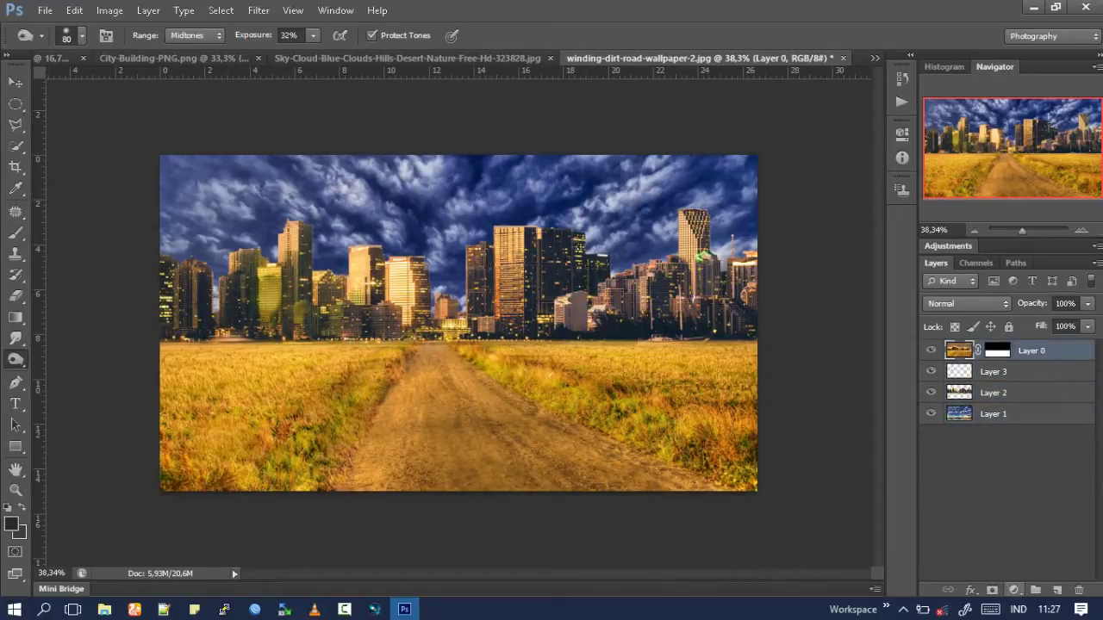
# Add a Hue/Saturation adjustment clipped to Layer 0 with Saturation -37 and Lightness -6.
pyautogui.click(1013, 591)
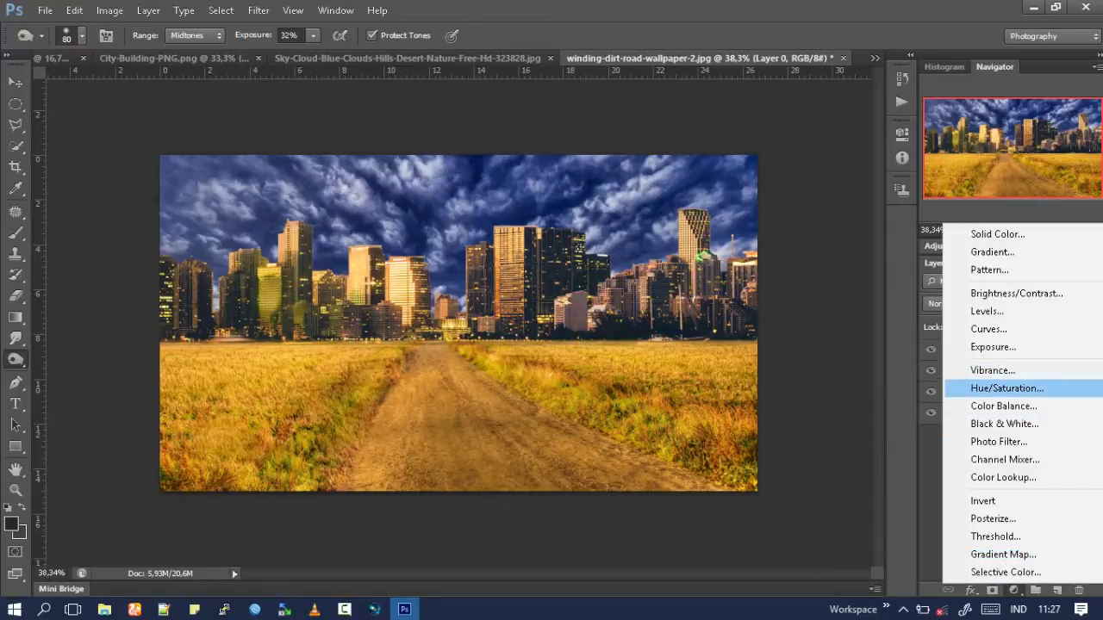
pyautogui.click(1007, 388)
pyautogui.moveTo(791, 267)
pyautogui.mouseDown()
pyautogui.moveTo(779, 268)
pyautogui.moveTo(791, 267)
pyautogui.mouseUp()
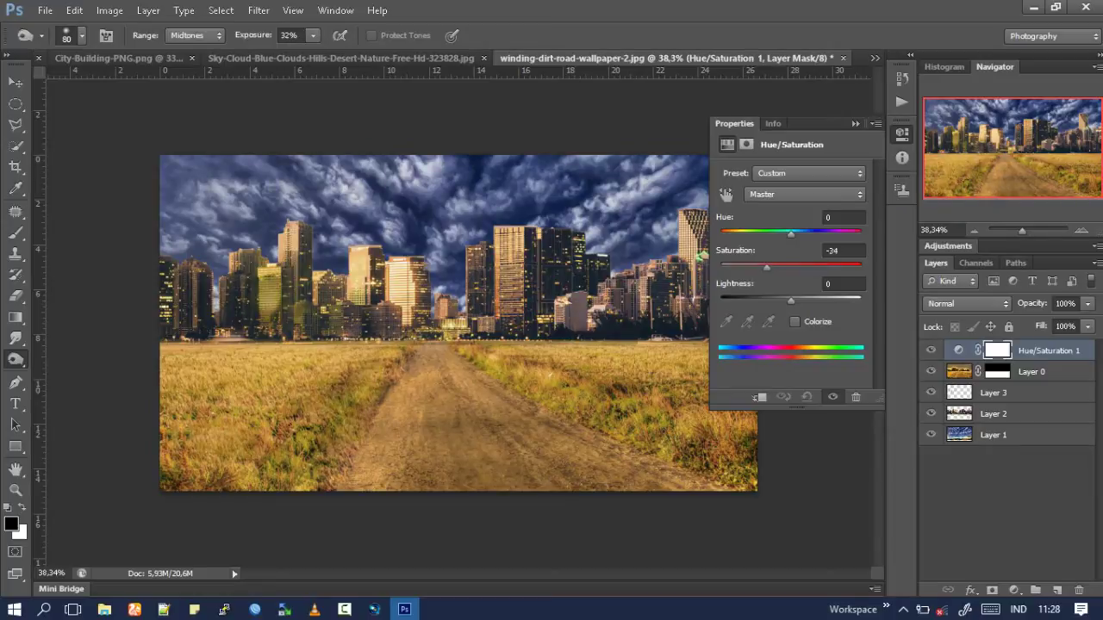
pyautogui.moveTo(791, 300); pyautogui.dragTo(781, 300)
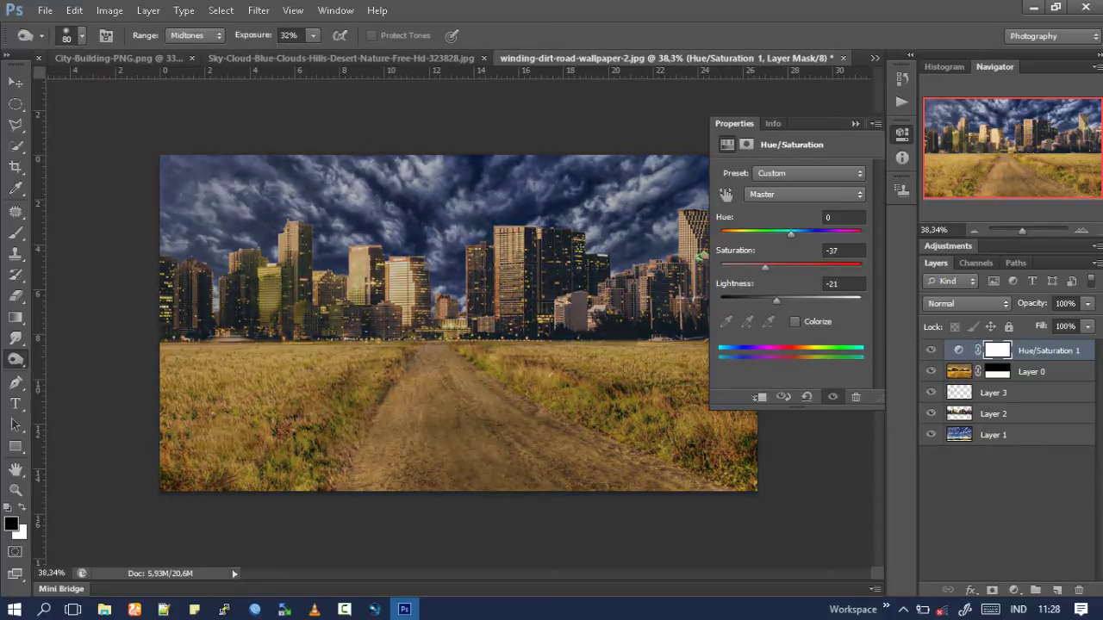
pyautogui.click(759, 397)
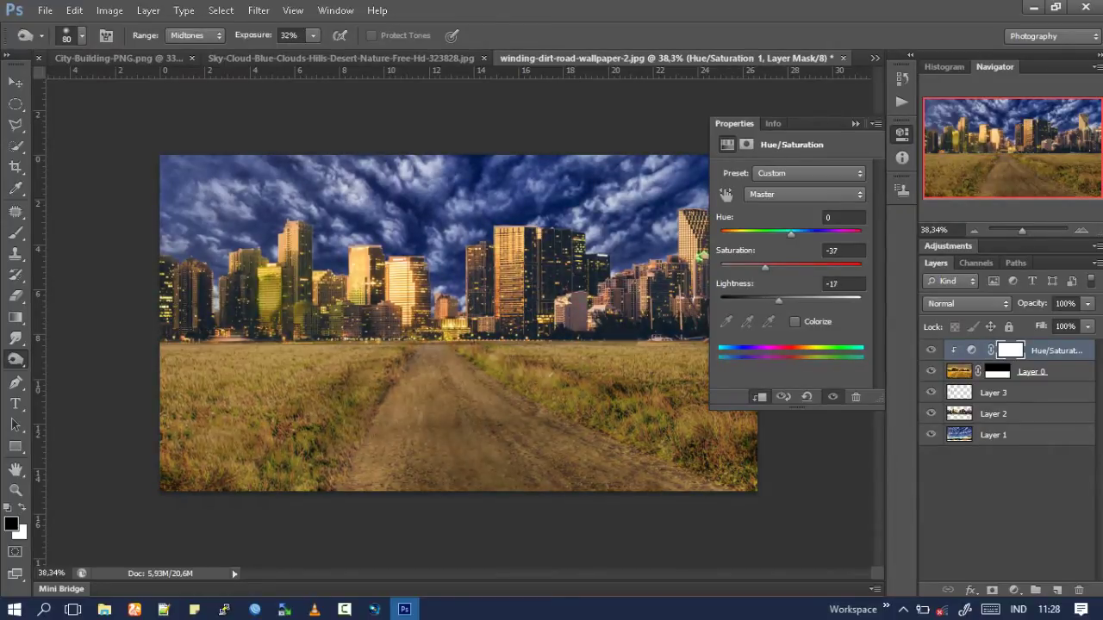
pyautogui.moveTo(779, 301); pyautogui.dragTo(787, 301)
pyautogui.press('\\')
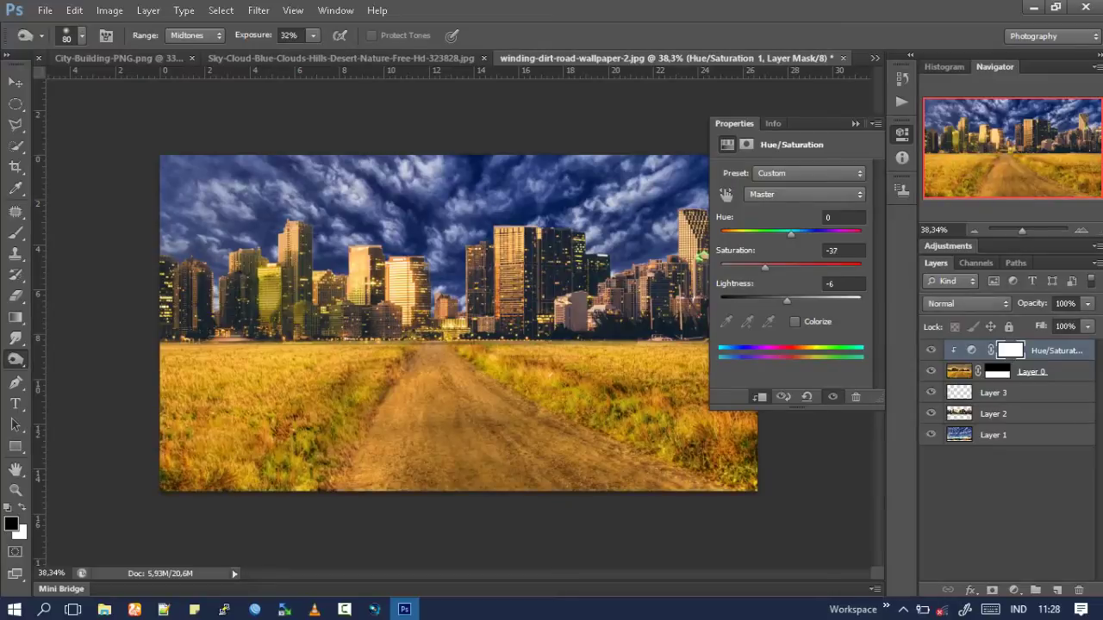
pyautogui.click(901, 133)
pyautogui.hotkey('ctrl', 'shift', 'n')
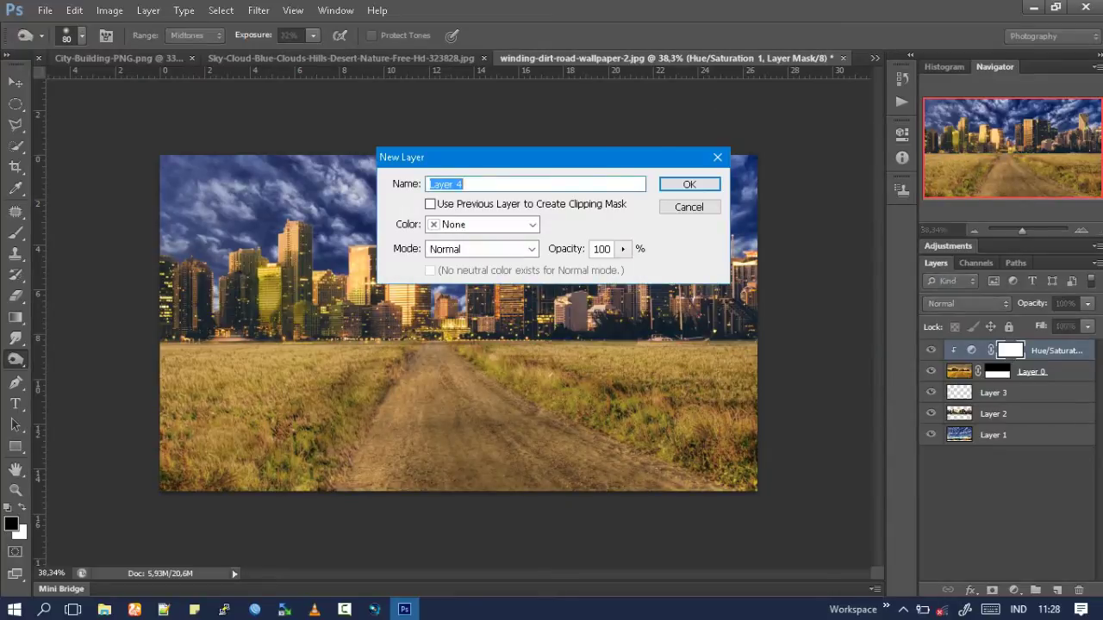
# Create Layer 4 and fill it with solid black.
pyautogui.press('Return')
pyautogui.press('g')
pyautogui.press('d')
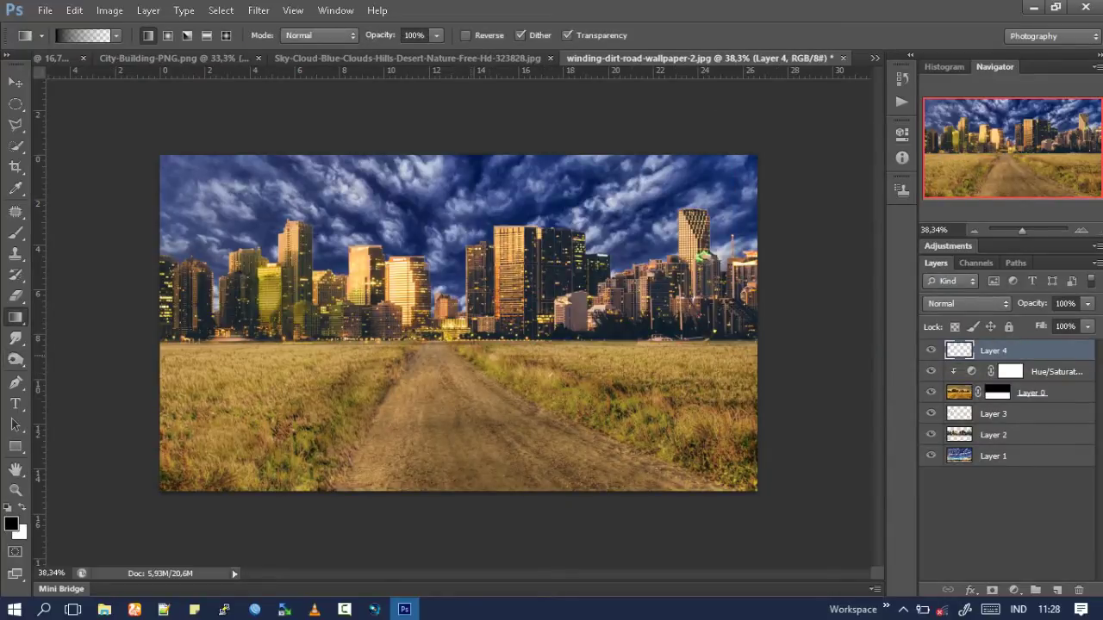
pyautogui.hotkey('shift', 'g')
pyautogui.hotkey('alt', 'BackSpace')
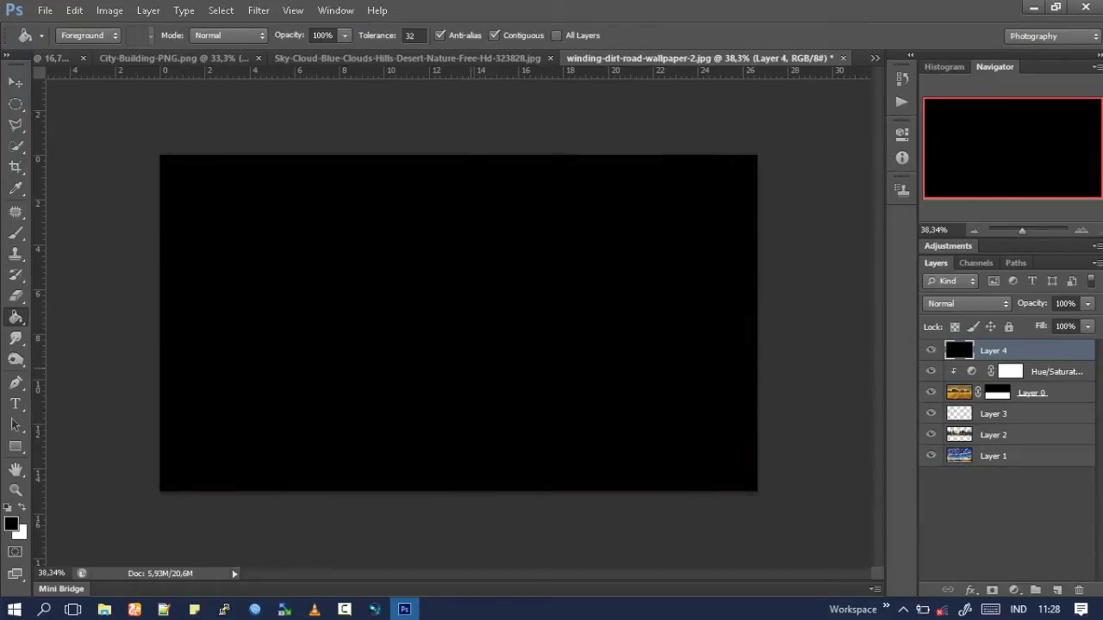
pyautogui.hotkey('shift', 'g')
# Add a layer mask to Layer 4 and draw a radial gradient revealing city, sky and road.
pyautogui.click(992, 590)
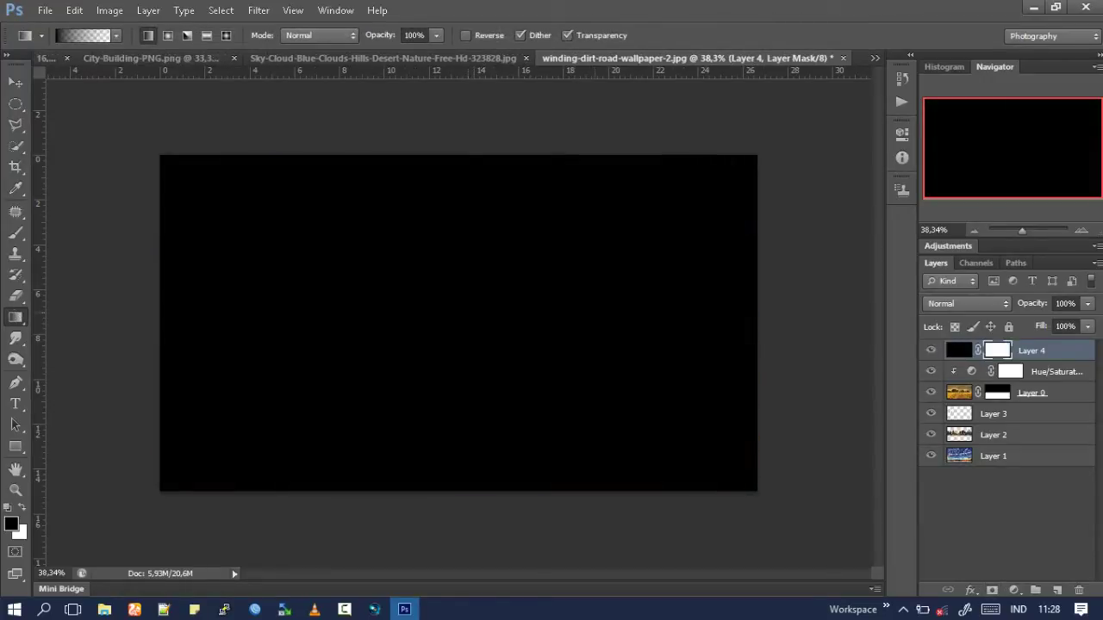
pyautogui.click(167, 35)
pyautogui.moveTo(453, 297); pyautogui.dragTo(453, 387)
pyautogui.moveTo(454, 297); pyautogui.dragTo(454, 481)
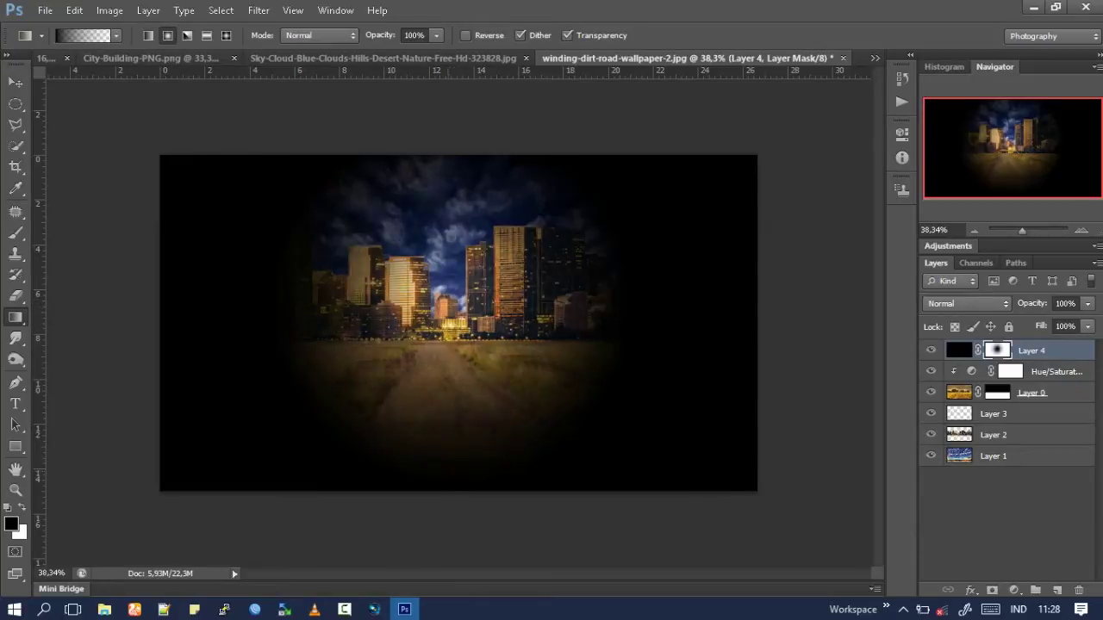
pyautogui.rightClick(456, 66)
pyautogui.press('Escape')
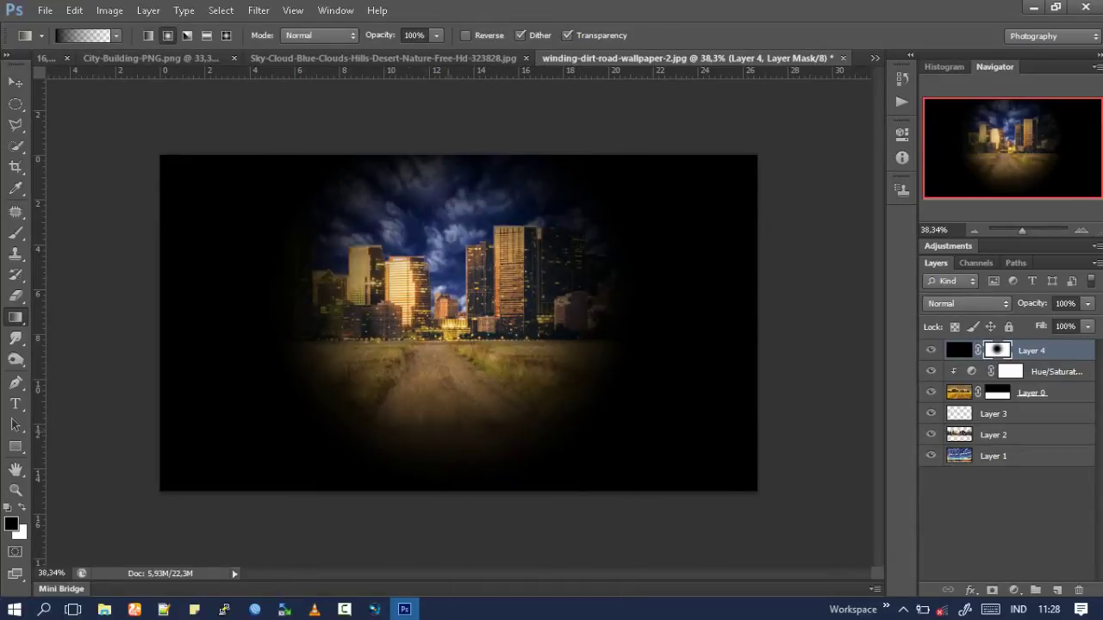
pyautogui.hotkey('ctrl', 'z')
pyautogui.moveTo(453, 383); pyautogui.dragTo(452, 549)
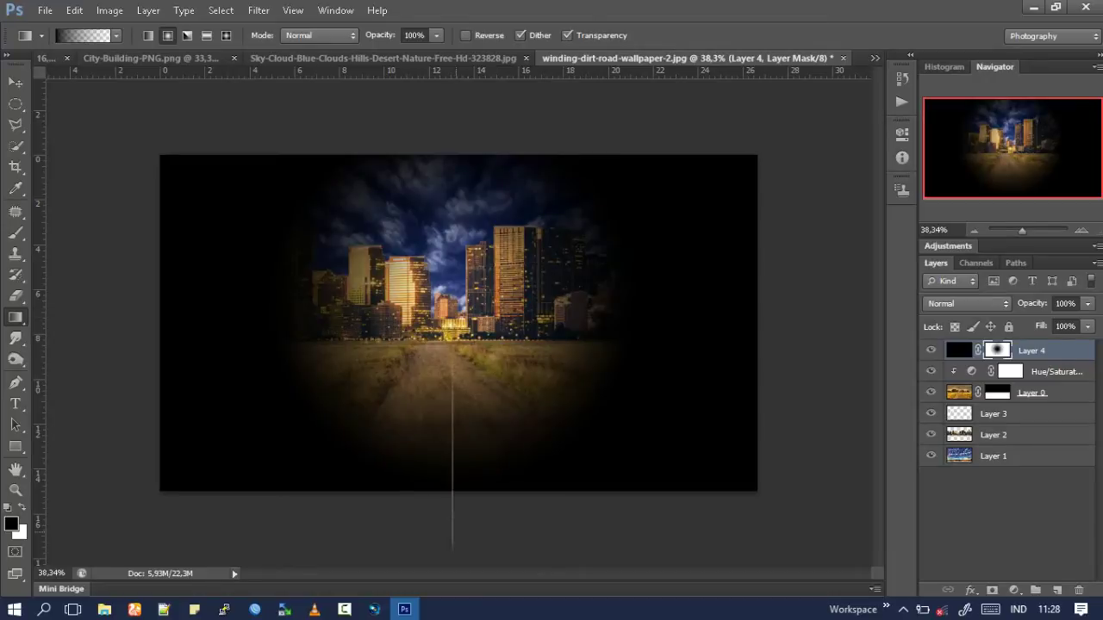
# Free Transform the black vignette layer to about 172%, beyond the canvas edges.
pyautogui.hotkey('ctrl', 't')
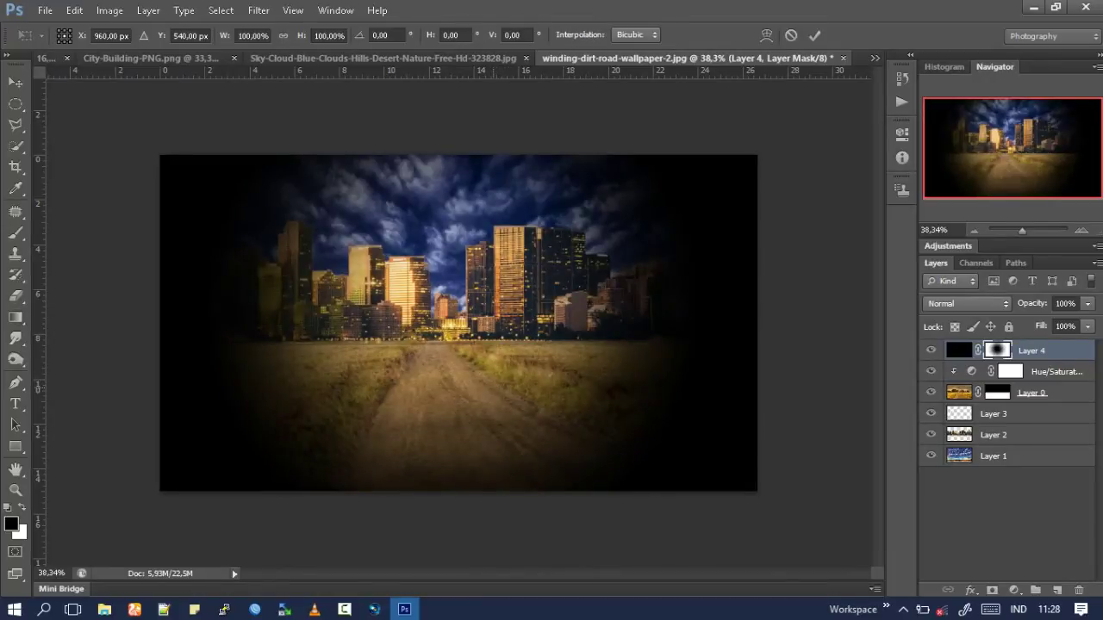
pyautogui.moveTo(757, 491)
pyautogui.mouseDown()
pyautogui.moveTo(819, 524)
pyautogui.moveTo(862, 529)
pyautogui.mouseUp()
pyautogui.scroll(-5, 458, 323)
pyautogui.moveTo(670, 443); pyautogui.dragTo(717, 472)
pyautogui.moveTo(685, 362); pyautogui.dragTo(685, 366)
pyautogui.moveTo(715, 464); pyautogui.dragTo(711, 465)
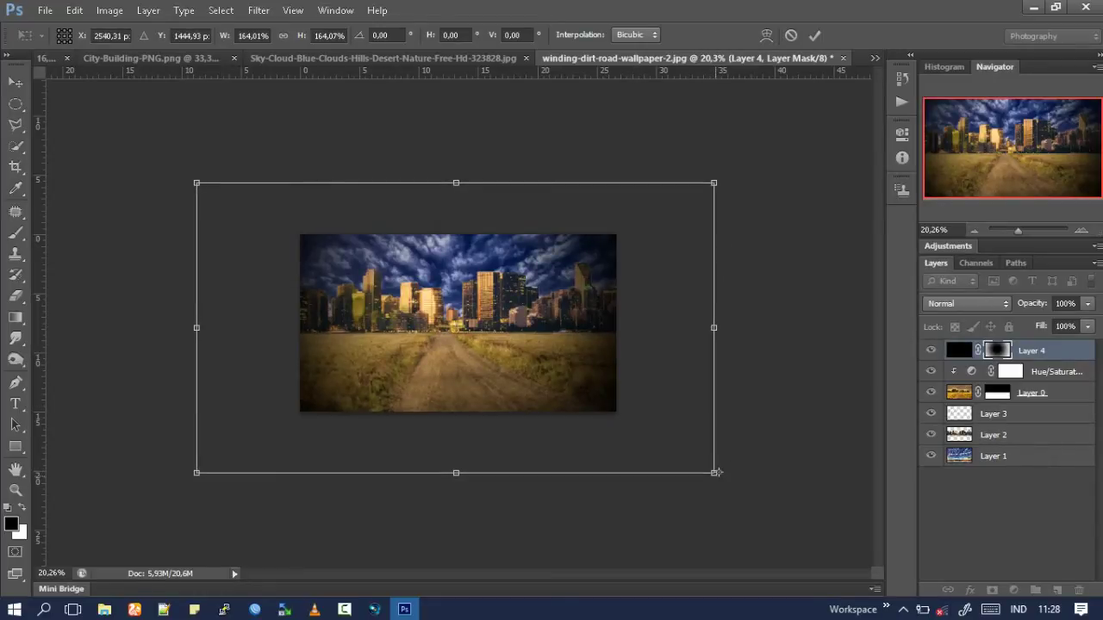
pyautogui.moveTo(714, 472); pyautogui.dragTo(730, 482)
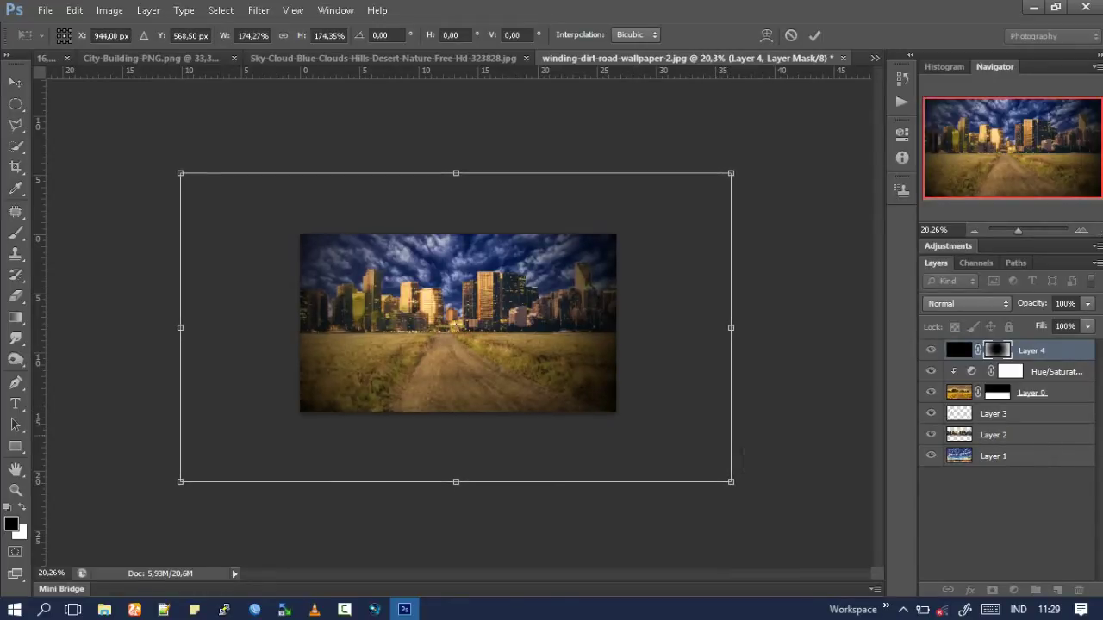
pyautogui.press('Return')
# Lower the vignette layer's opacity to 70%.
pyautogui.press('g')
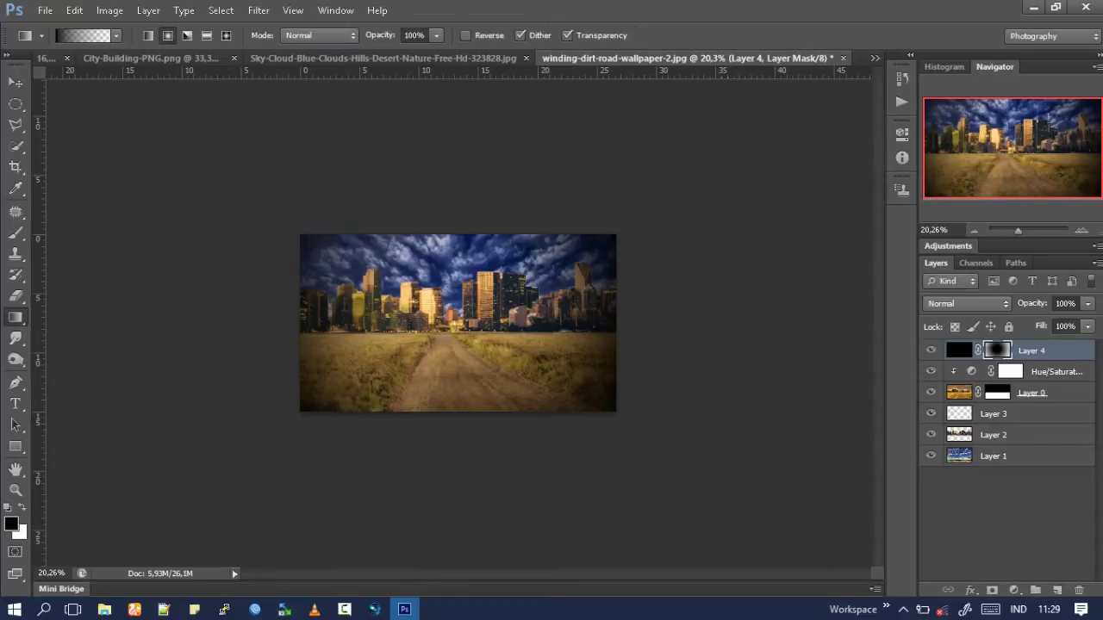
pyautogui.hotkey('ctrl', '0')
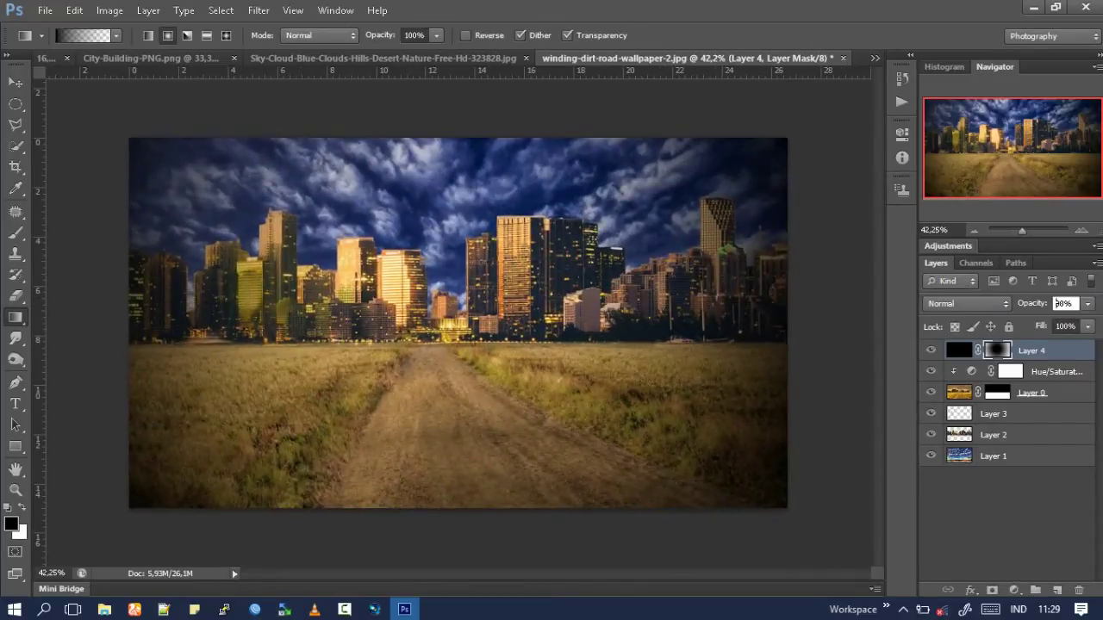
pyautogui.scroll(-3, 458, 323)
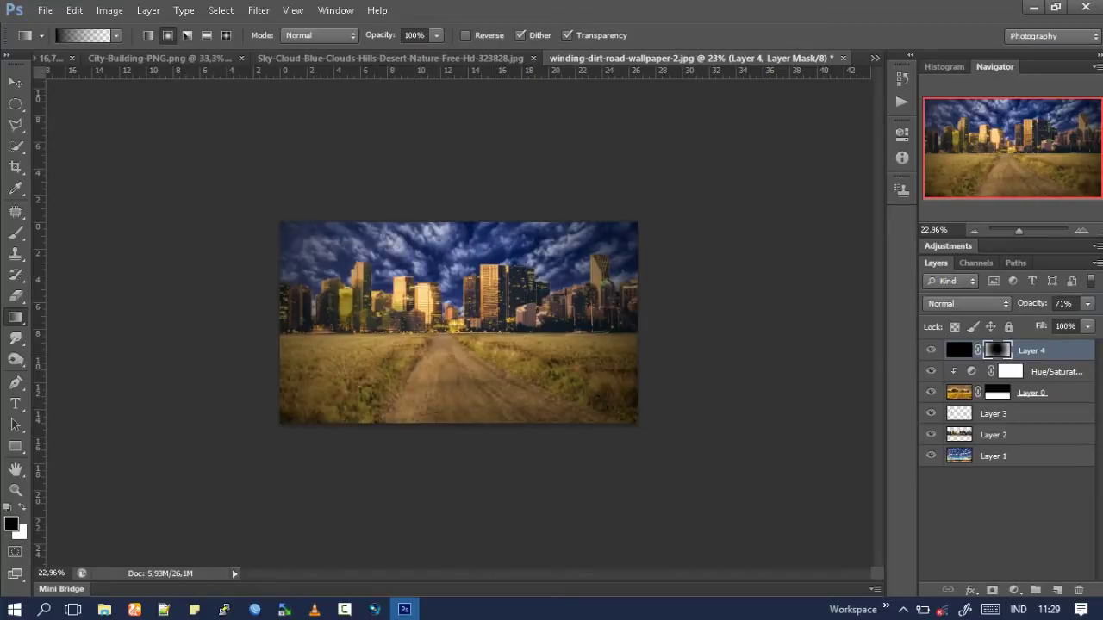
pyautogui.write('70')
pyautogui.press('Return')
pyautogui.scroll(3, 458, 324)
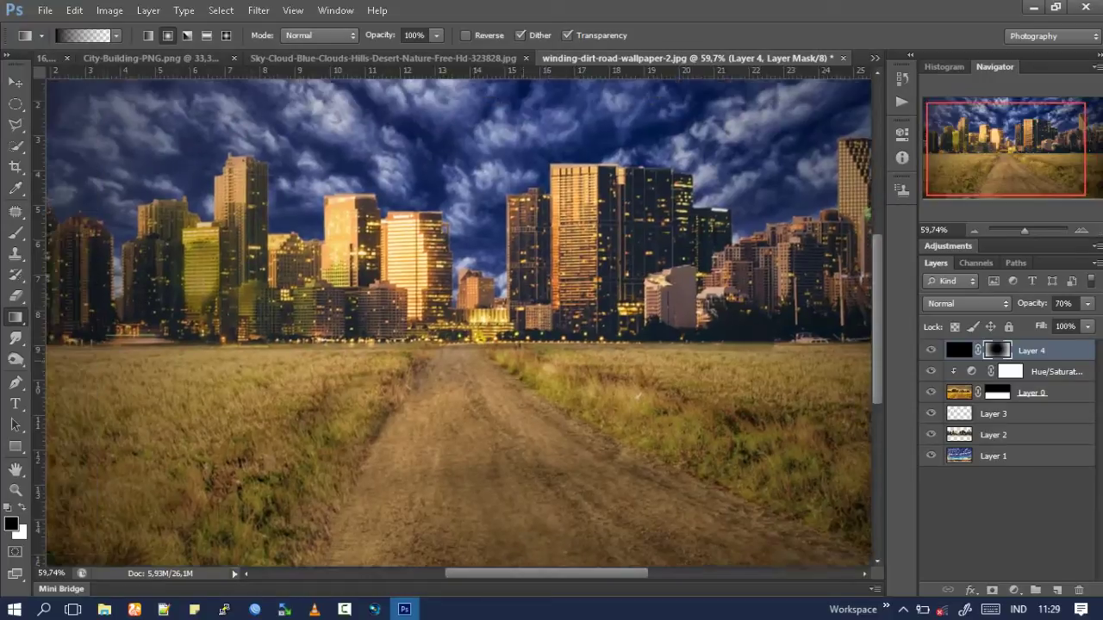
pyautogui.scroll(1, 458, 324)
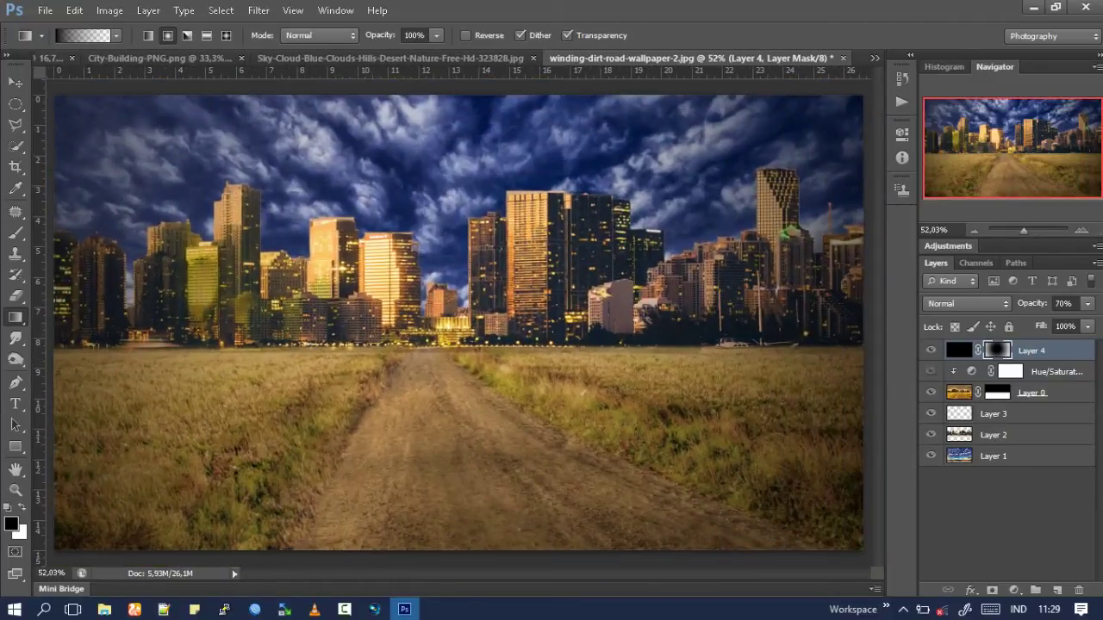
pyautogui.scroll(-1, 459, 323)
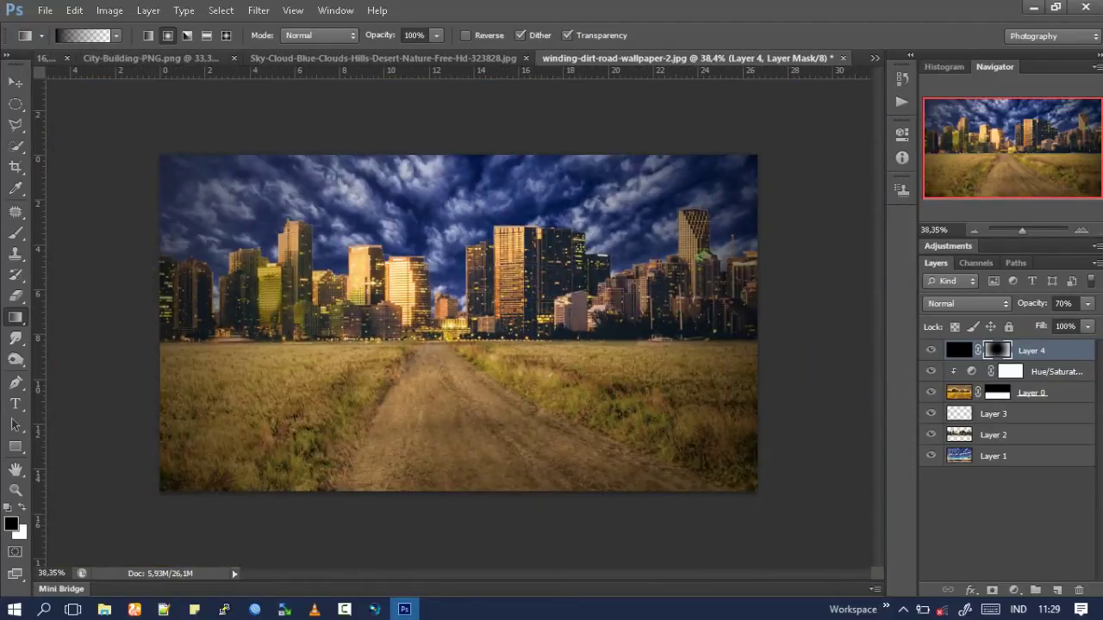
pyautogui.click(993, 413)
pyautogui.click(993, 435)
# Select Layer 2 and add a Hue/Saturation adjustment with reduced saturation.
pyautogui.click(992, 456)
pyautogui.click(993, 434)
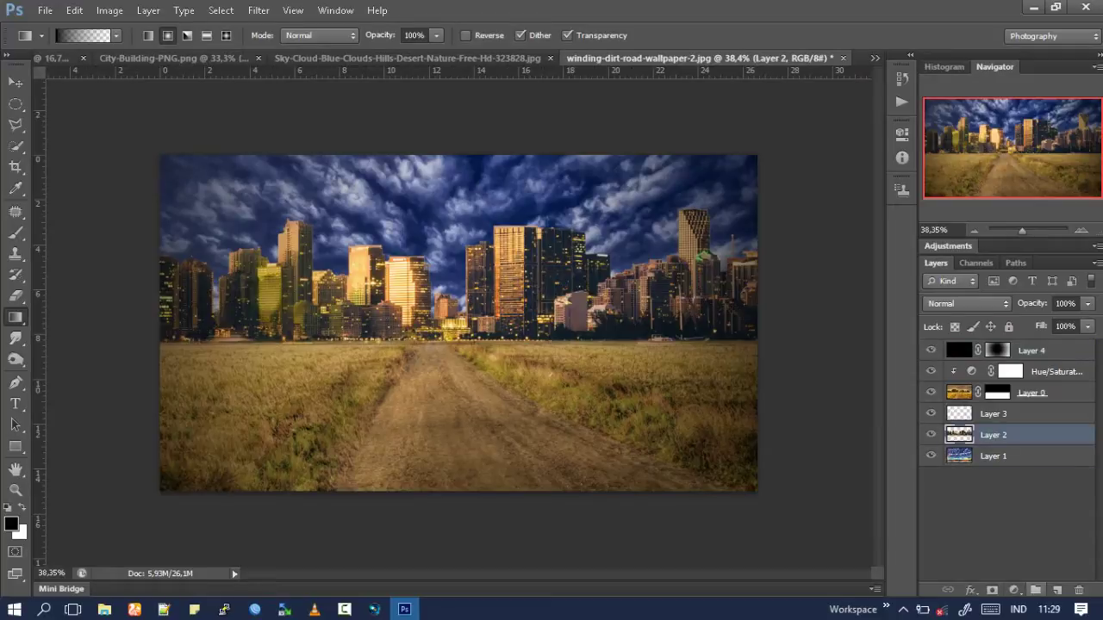
pyautogui.click(1014, 590)
pyautogui.click(1006, 391)
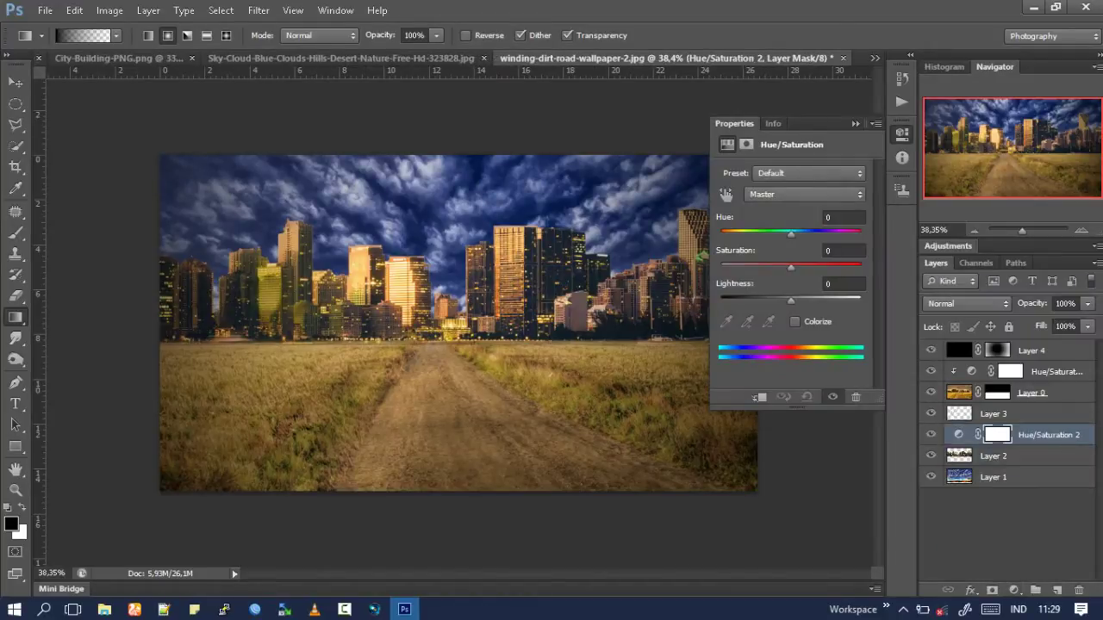
pyautogui.moveTo(792, 267)
pyautogui.mouseDown()
pyautogui.moveTo(747, 267)
pyautogui.moveTo(764, 267)
pyautogui.mouseUp()
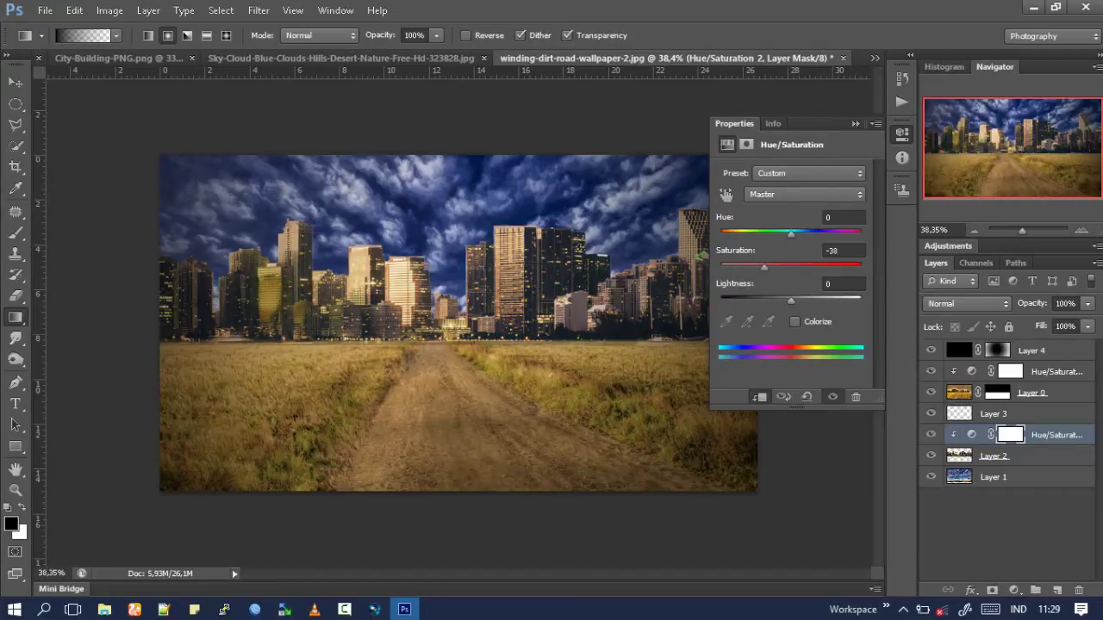
# Delete the mistakenly clipped Layer 3 and its Hue/Saturation adjustment.
pyautogui.hotkey('alt', ']')
pyautogui.hotkey('ctrl', 'alt', 'g')
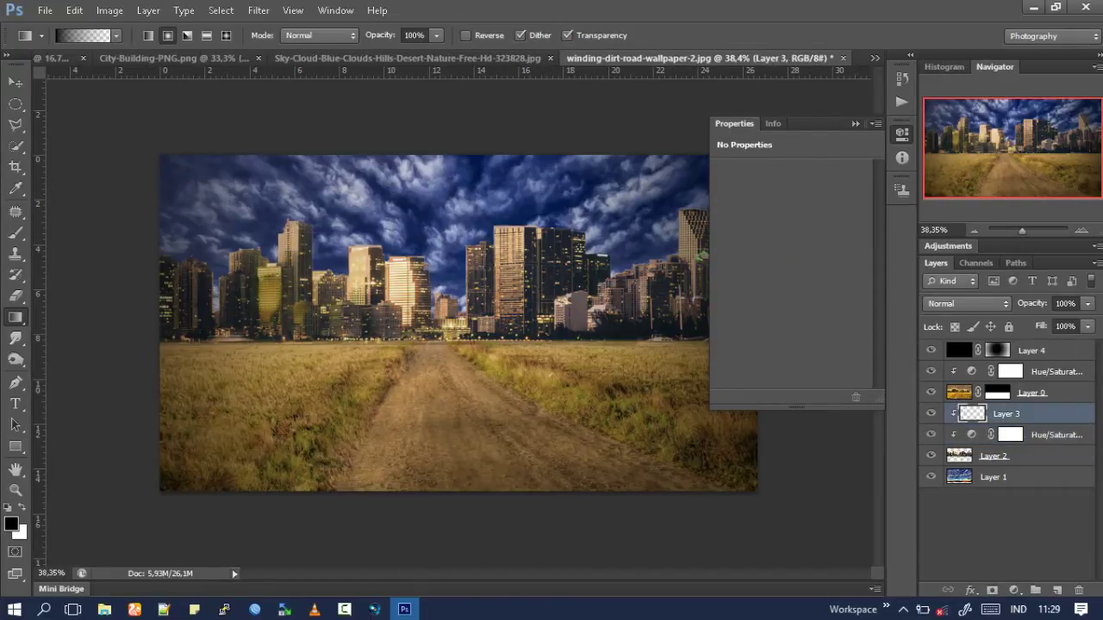
pyautogui.hotkey('alt', '[')
pyautogui.hotkey('alt', '[')
pyautogui.hotkey('alt', ']')
pyautogui.press('Delete')
pyautogui.hotkey('alt', ']')
pyautogui.press('Delete')
# Add a Hue/Saturation adjustment clipped to Layer 2: Hue -8, Saturation -55, Lightness -25.
pyautogui.click(1013, 590)
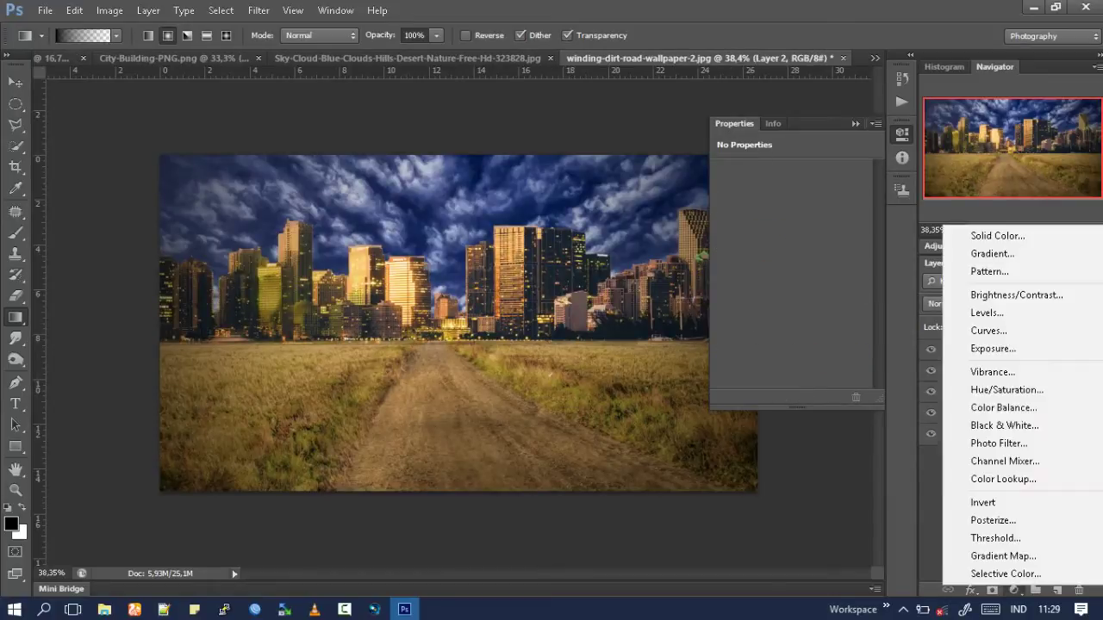
pyautogui.click(985, 390)
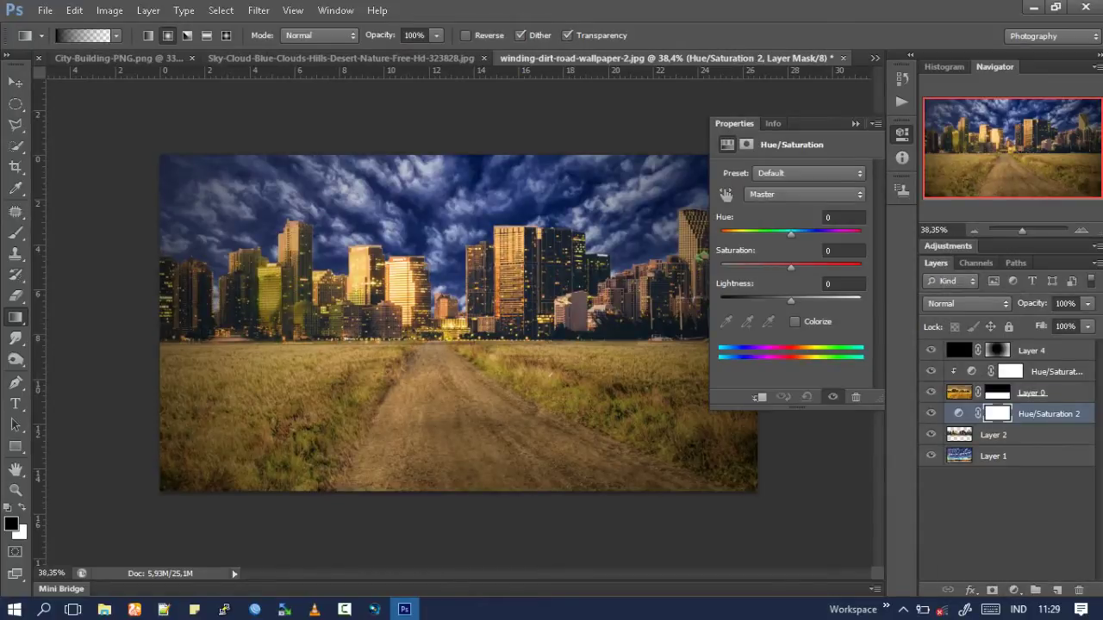
pyautogui.hotkey('ctrl', 'alt', 'g')
pyautogui.moveTo(790, 267)
pyautogui.mouseDown()
pyautogui.moveTo(765, 268)
pyautogui.moveTo(775, 300)
pyautogui.mouseUp()
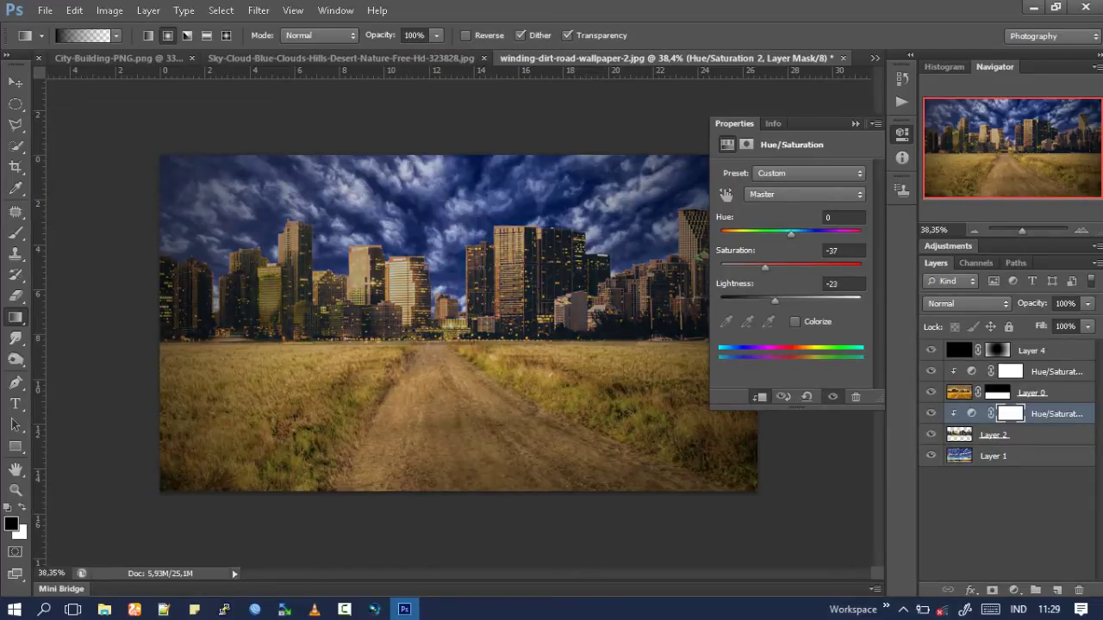
pyautogui.moveTo(790, 234); pyautogui.dragTo(785, 234)
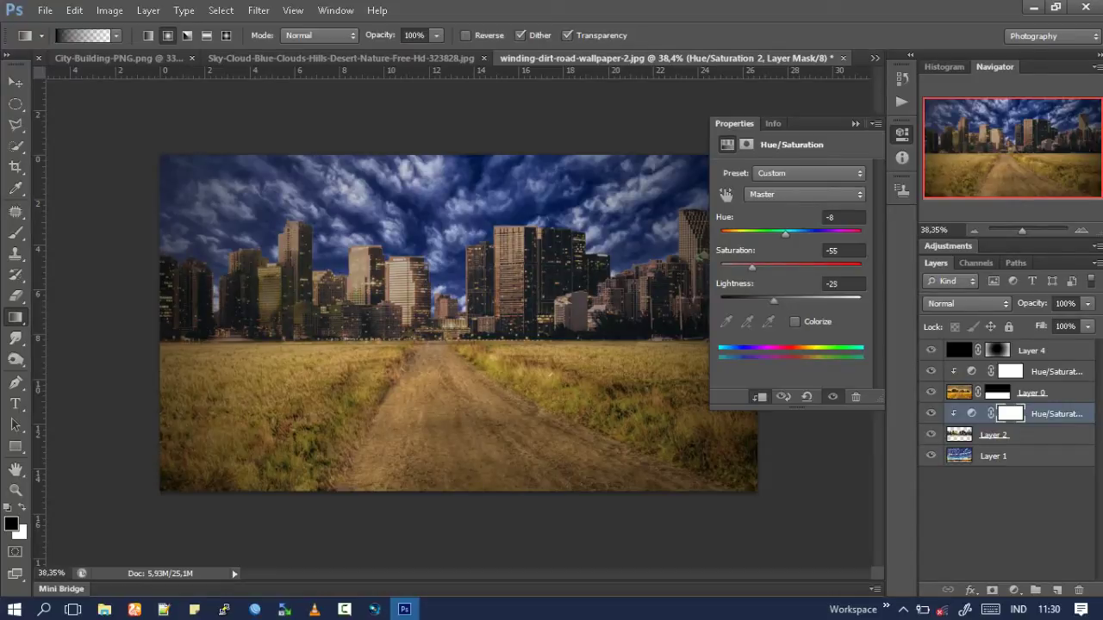
pyautogui.moveTo(774, 301); pyautogui.dragTo(770, 301)
pyautogui.click(902, 133)
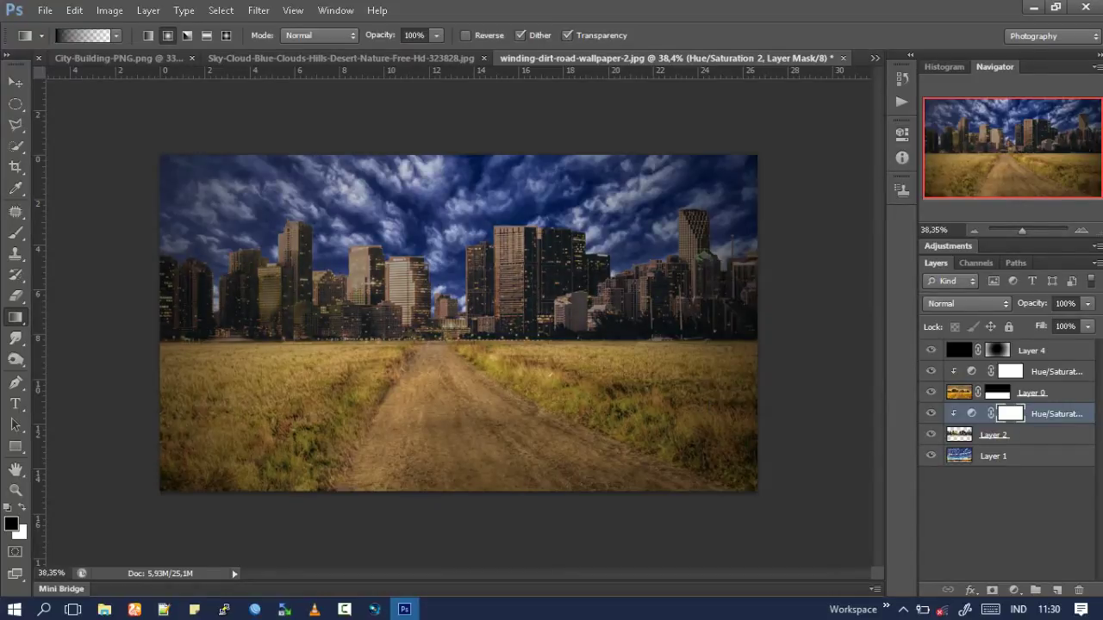
# Add Curves 1 clipped to the city, raising the black point and lowering the white point.
pyautogui.click(1013, 590)
pyautogui.click(988, 333)
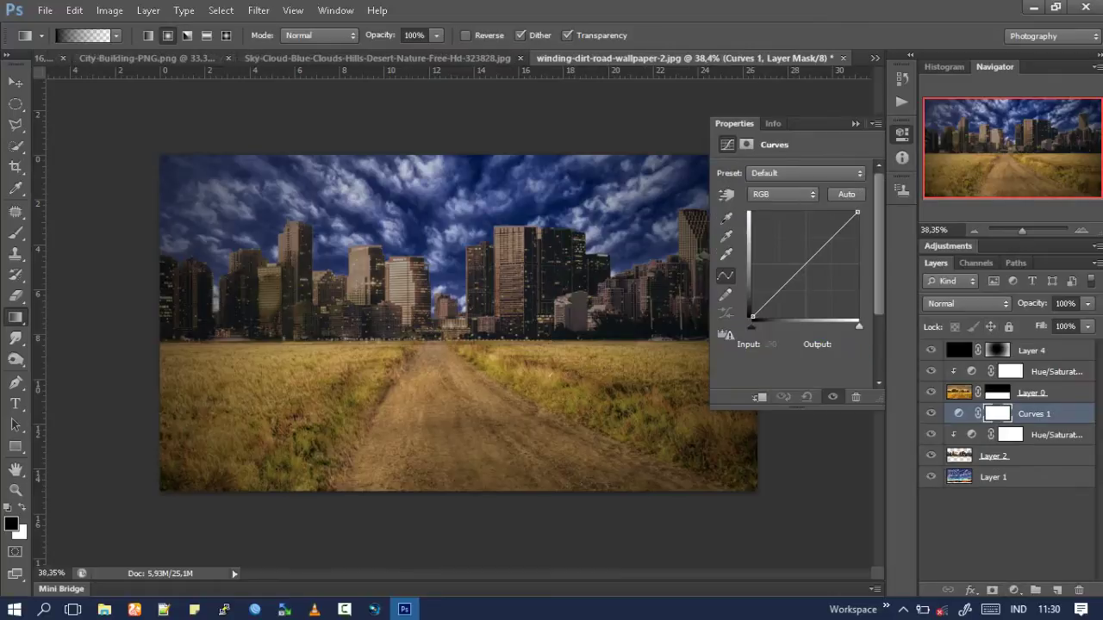
pyautogui.click(760, 397)
pyautogui.moveTo(858, 212); pyautogui.dragTo(857, 220)
pyautogui.moveTo(752, 316); pyautogui.dragTo(758, 318)
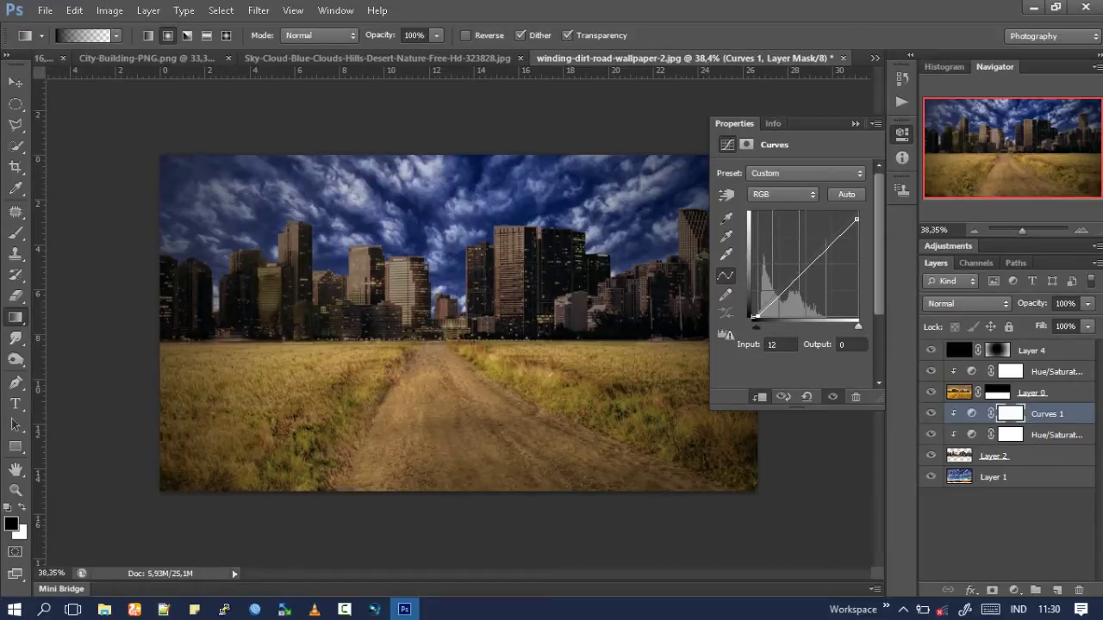
pyautogui.moveTo(804, 274); pyautogui.dragTo(803, 265)
pyautogui.click(855, 124)
# Add Color Balance 1 clipped to the city, pushing midtones toward red and blue.
pyautogui.click(1013, 591)
pyautogui.click(1003, 410)
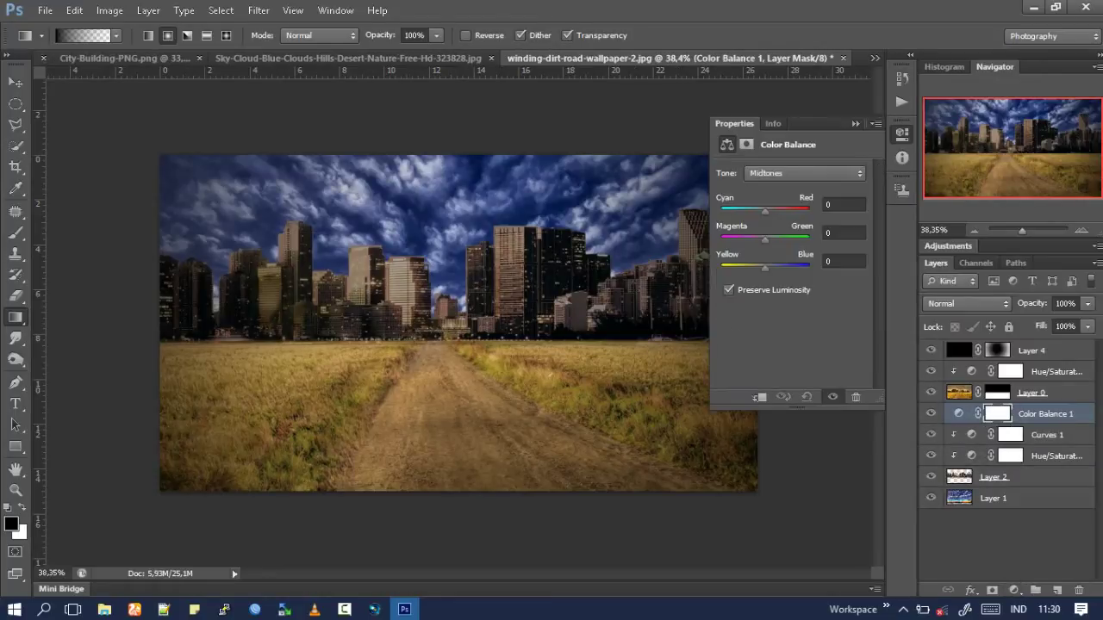
pyautogui.moveTo(766, 268); pyautogui.dragTo(756, 239)
pyautogui.moveTo(757, 210); pyautogui.dragTo(768, 211)
pyautogui.click(759, 397)
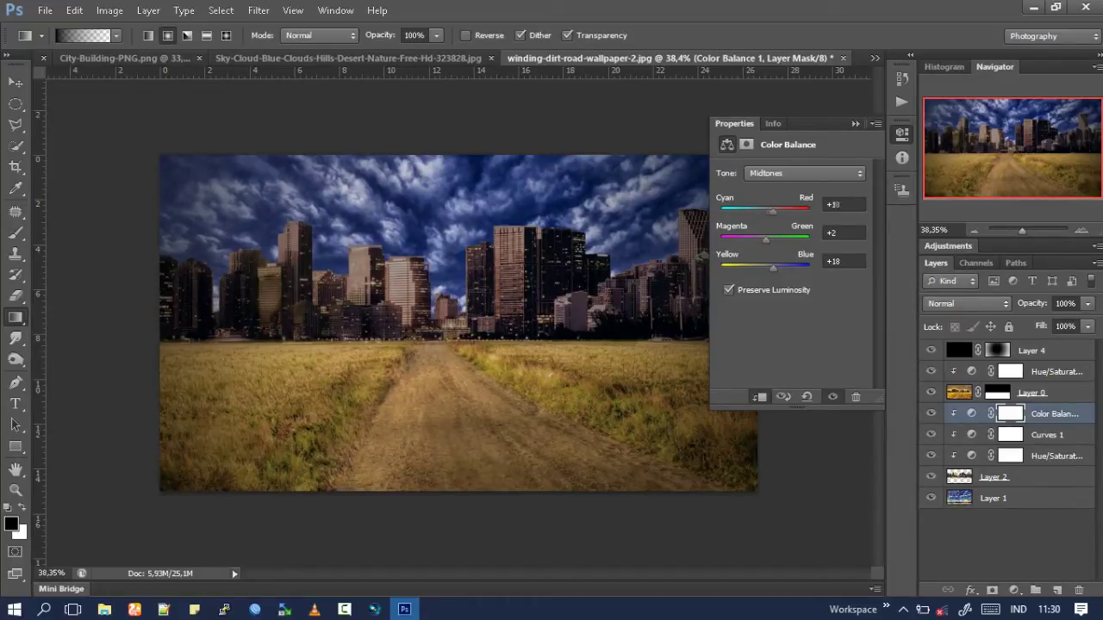
# Set Color Balance 1 highlights to +11 red and +15 blue.
pyautogui.click(804, 174)
pyautogui.click(771, 215)
pyautogui.moveTo(761, 211); pyautogui.dragTo(769, 210)
pyautogui.moveTo(764, 268); pyautogui.dragTo(769, 268)
pyautogui.scroll(-2, 458, 323)
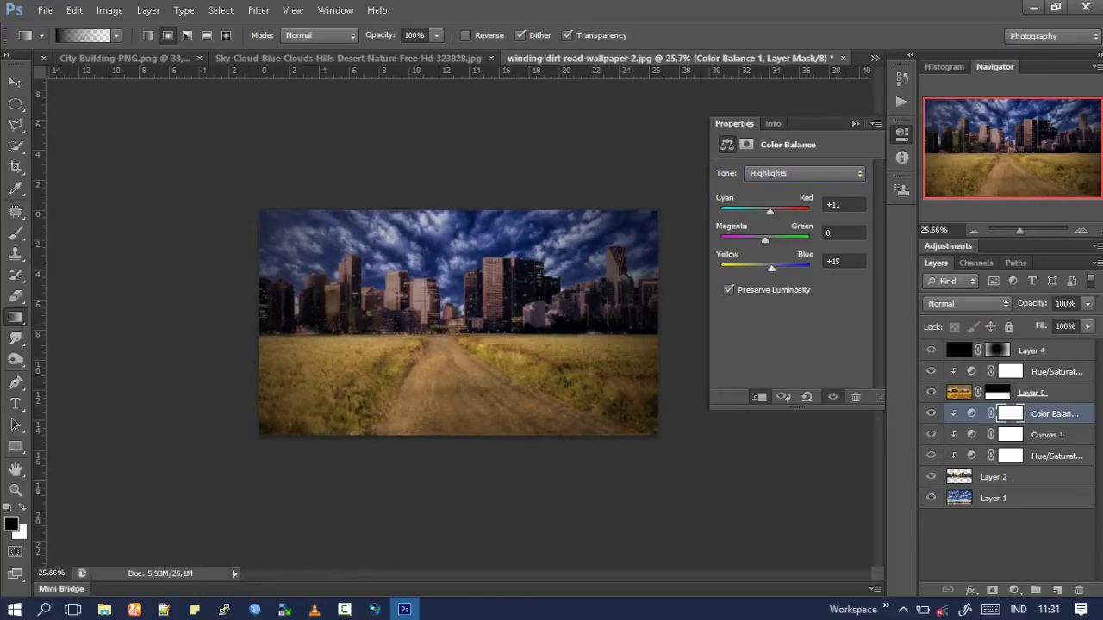
pyautogui.click(855, 123)
pyautogui.scroll(3, 459, 323)
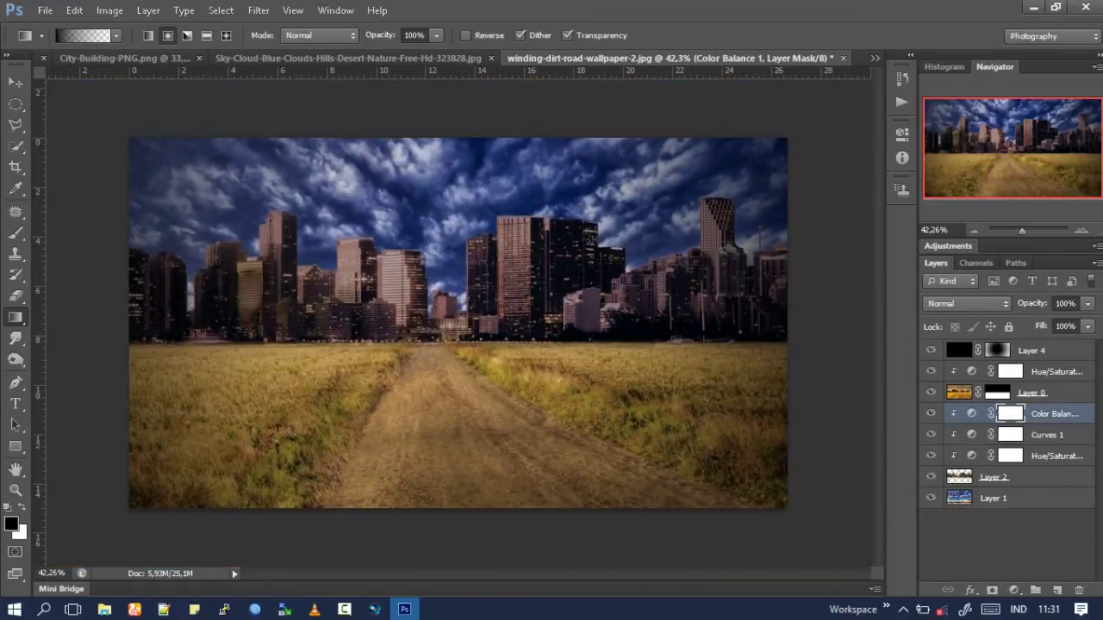
# Add Levels clipped to Layer 0: input 25 / 0.77 / 243, output 0–233.
pyautogui.click(1031, 393)
pyautogui.click(1014, 591)
pyautogui.click(973, 315)
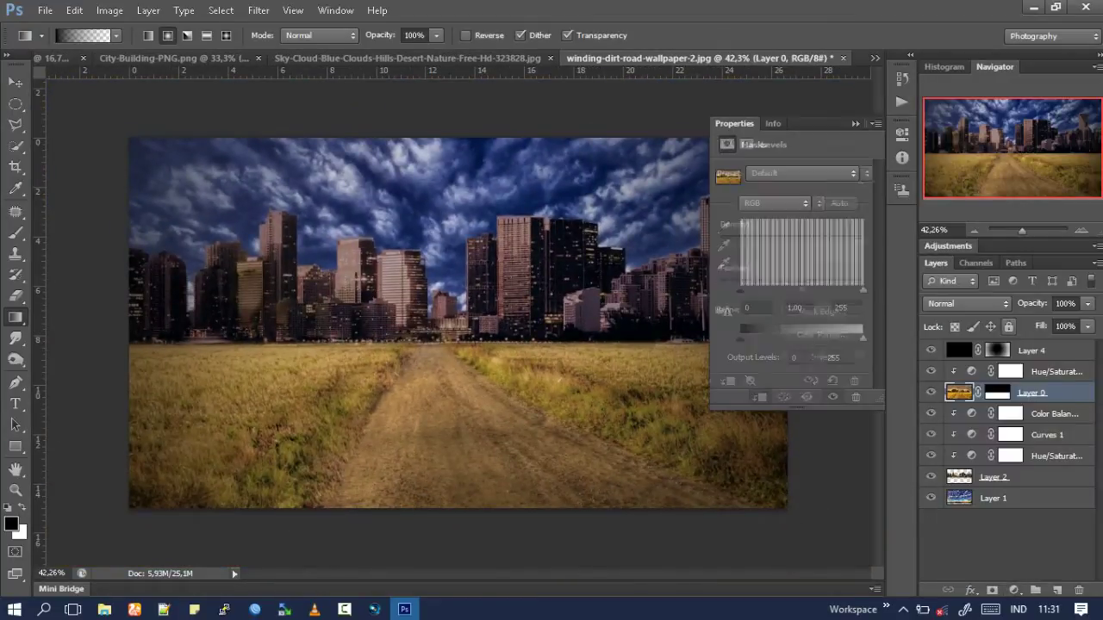
pyautogui.write('20')
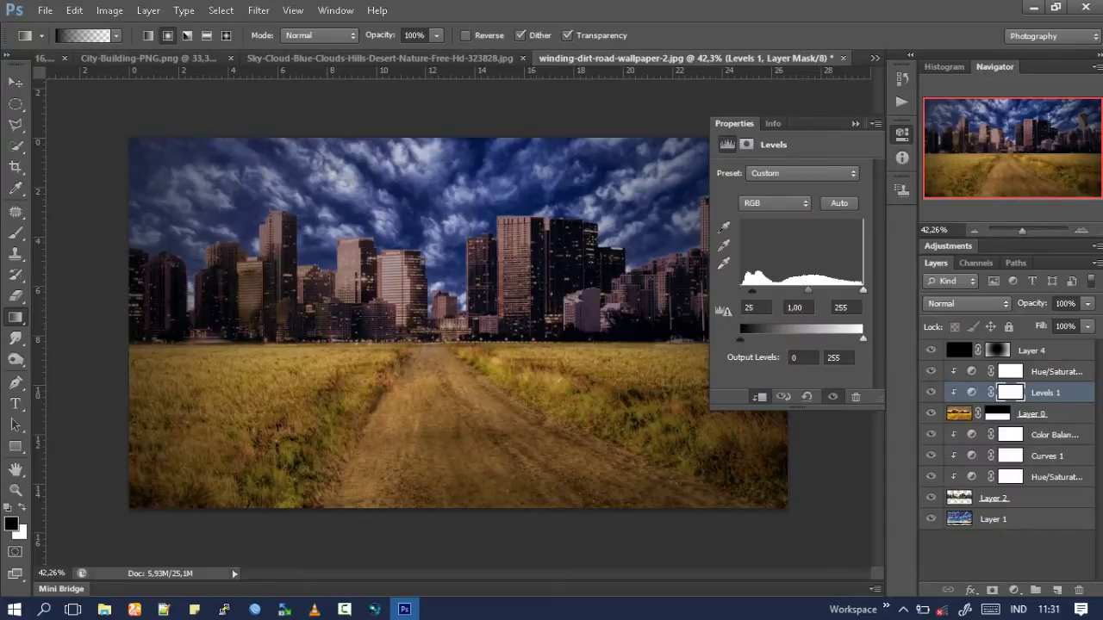
pyautogui.press('BackSpace')
pyautogui.moveTo(856, 338); pyautogui.dragTo(853, 338)
pyautogui.moveTo(862, 289); pyautogui.dragTo(858, 289)
pyautogui.moveTo(797, 291); pyautogui.dragTo(811, 290)
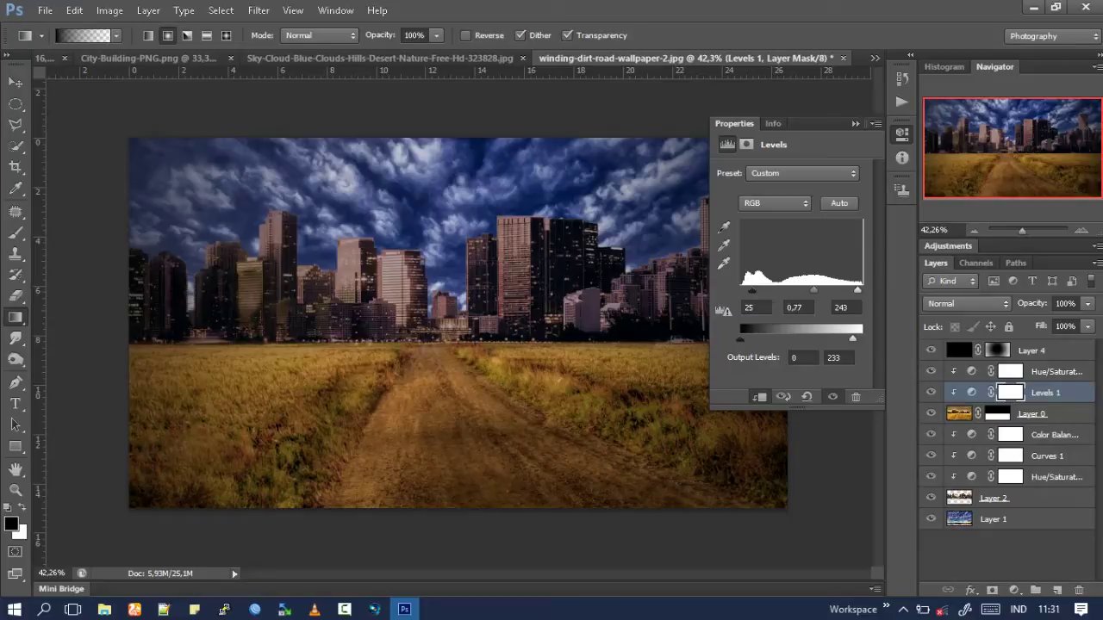
pyautogui.click(855, 124)
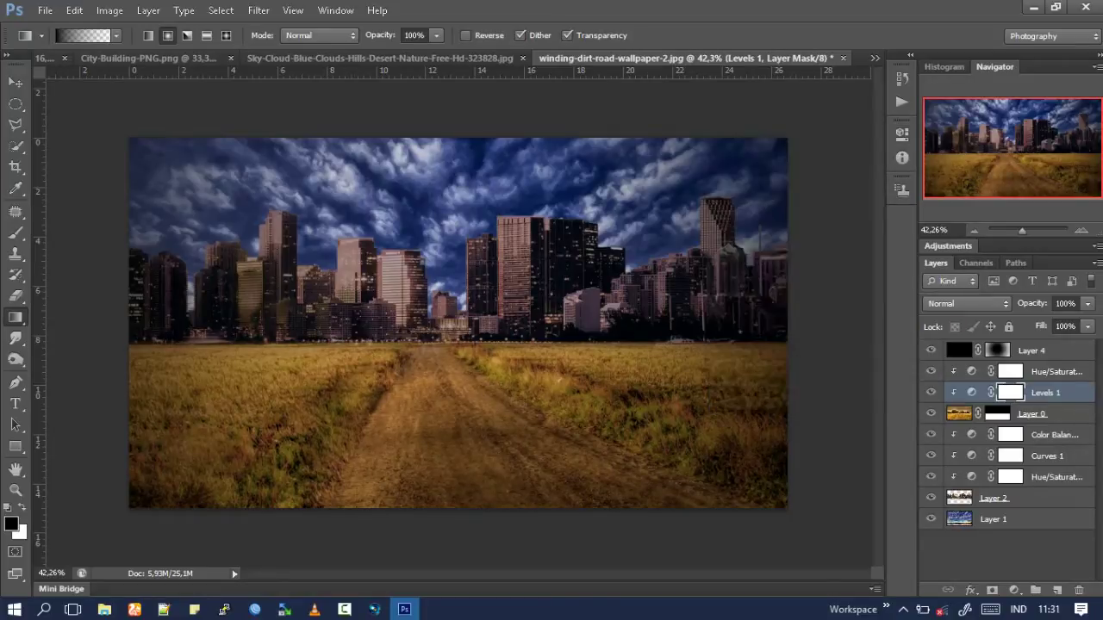
# Add Color Balance 2 for the field with Cyan-Red -27 and Yellow-Blue -20.
pyautogui.click(1014, 590)
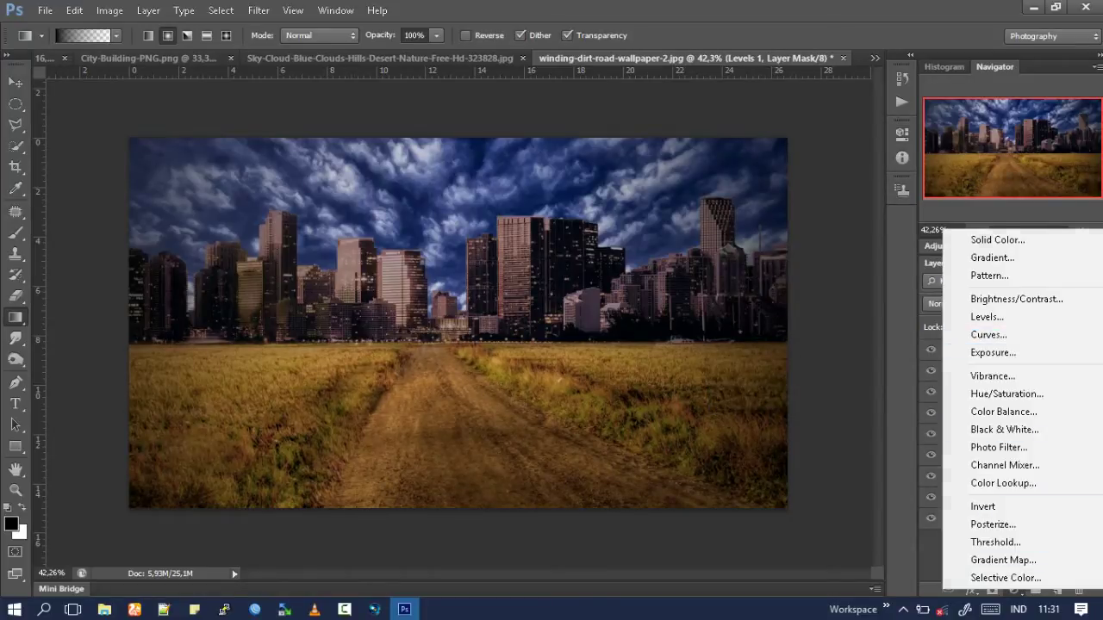
pyautogui.press('Escape')
pyautogui.click(1014, 591)
pyautogui.click(982, 411)
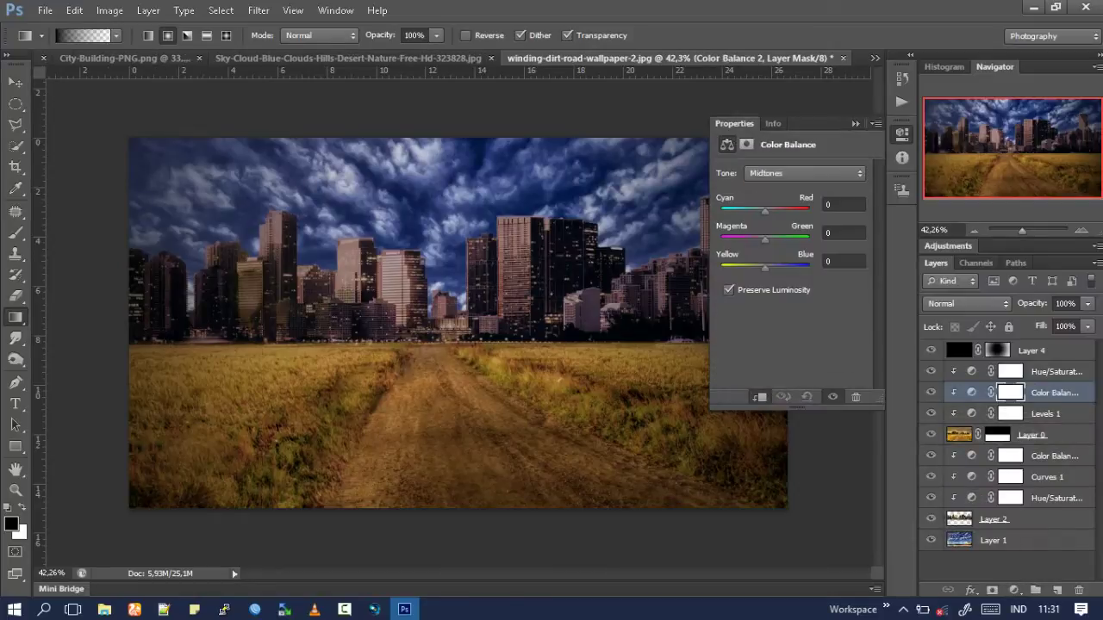
pyautogui.moveTo(767, 268)
pyautogui.mouseDown()
pyautogui.moveTo(756, 268)
pyautogui.moveTo(771, 239)
pyautogui.moveTo(751, 210)
pyautogui.mouseUp()
pyautogui.click(855, 123)
pyautogui.click(1014, 591)
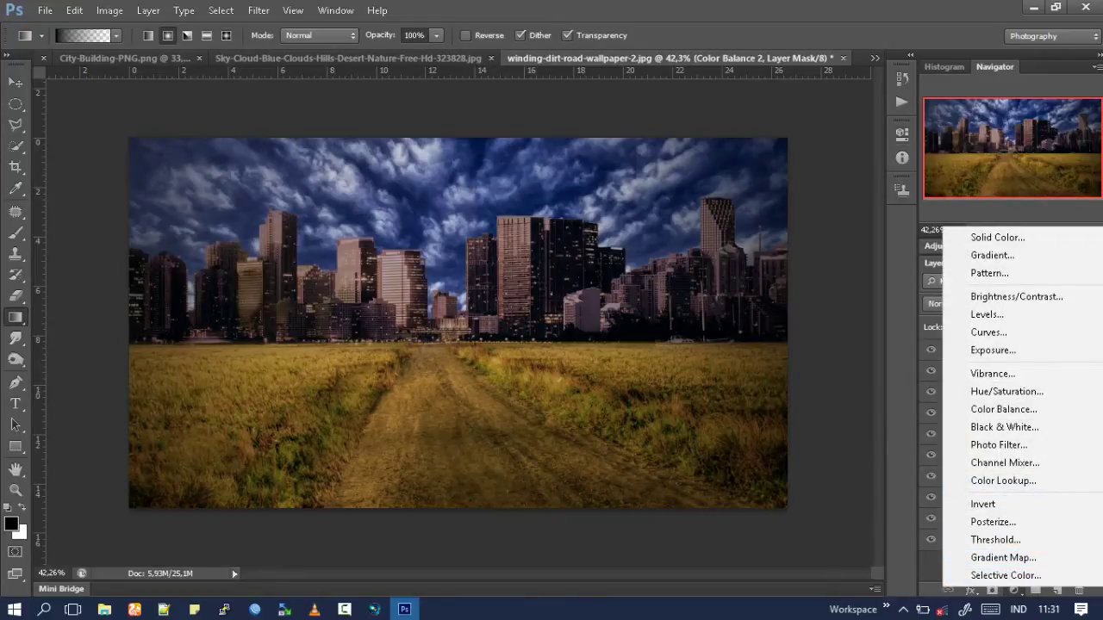
# Add Curves 2 for the field, moving the black and white points inward.
pyautogui.press('Escape')
pyautogui.click(1014, 591)
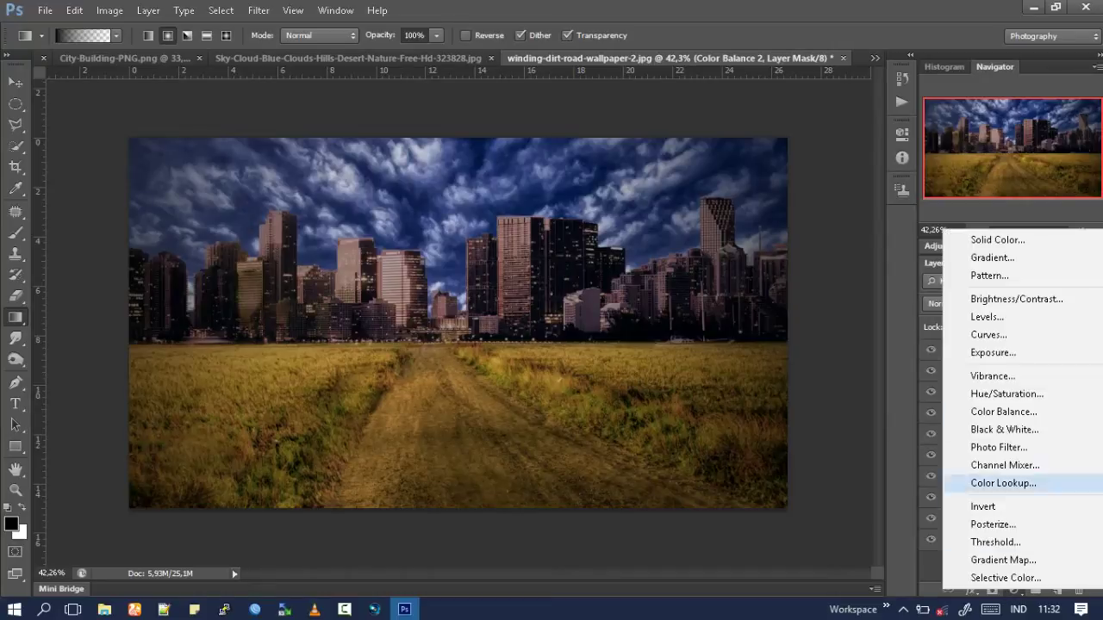
pyautogui.doubleClick(972, 392)
pyautogui.click(1013, 590)
pyautogui.click(988, 326)
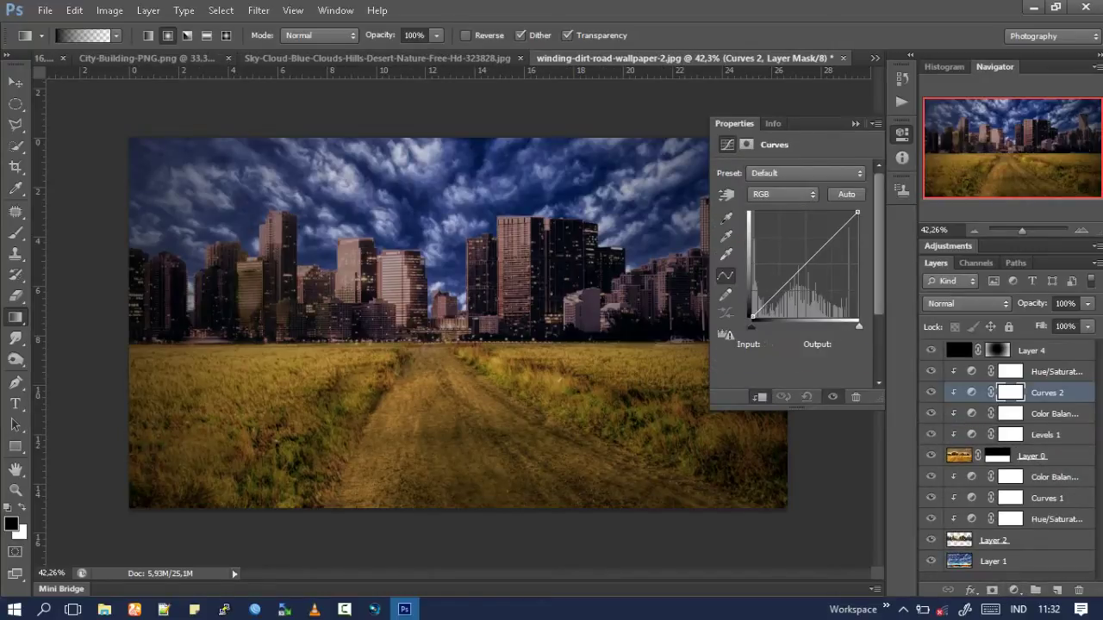
pyautogui.moveTo(752, 326); pyautogui.dragTo(758, 327)
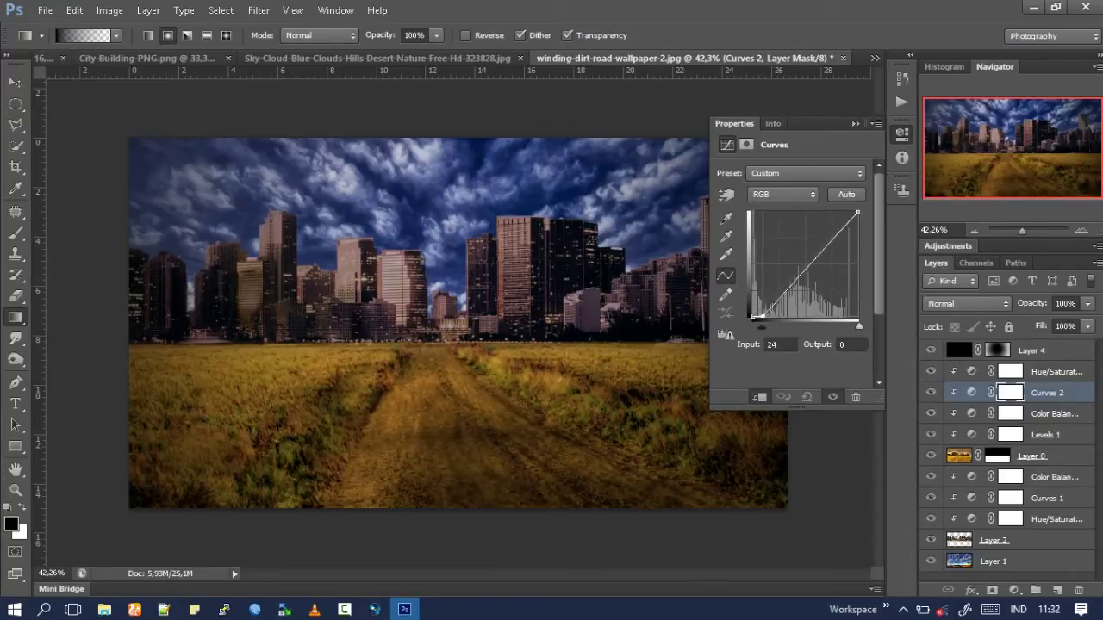
pyautogui.moveTo(858, 213); pyautogui.dragTo(857, 218)
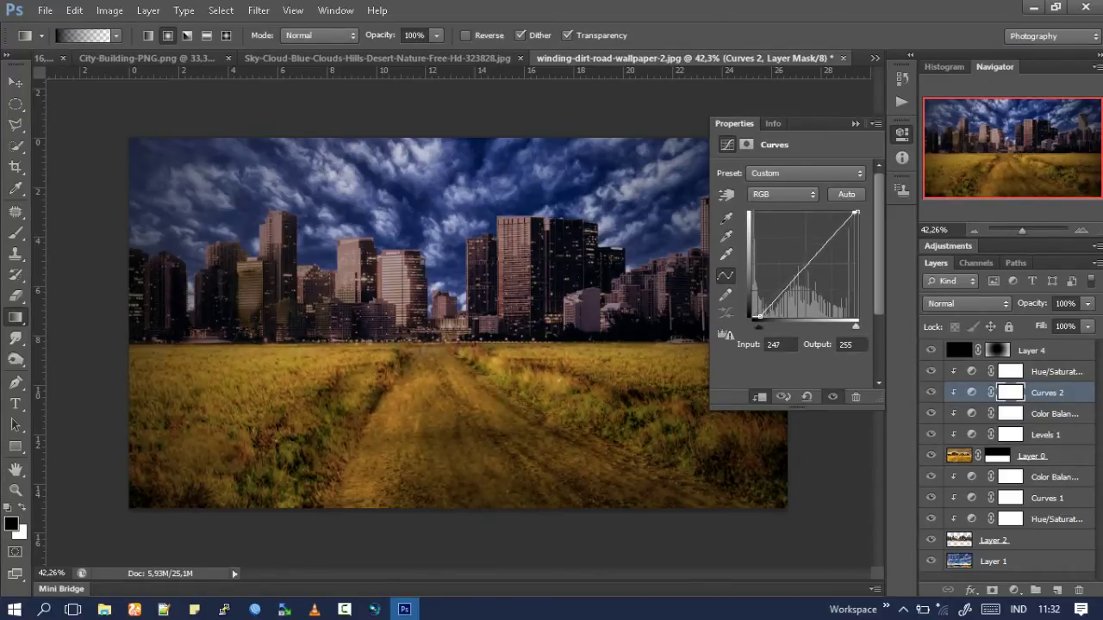
pyautogui.click(855, 123)
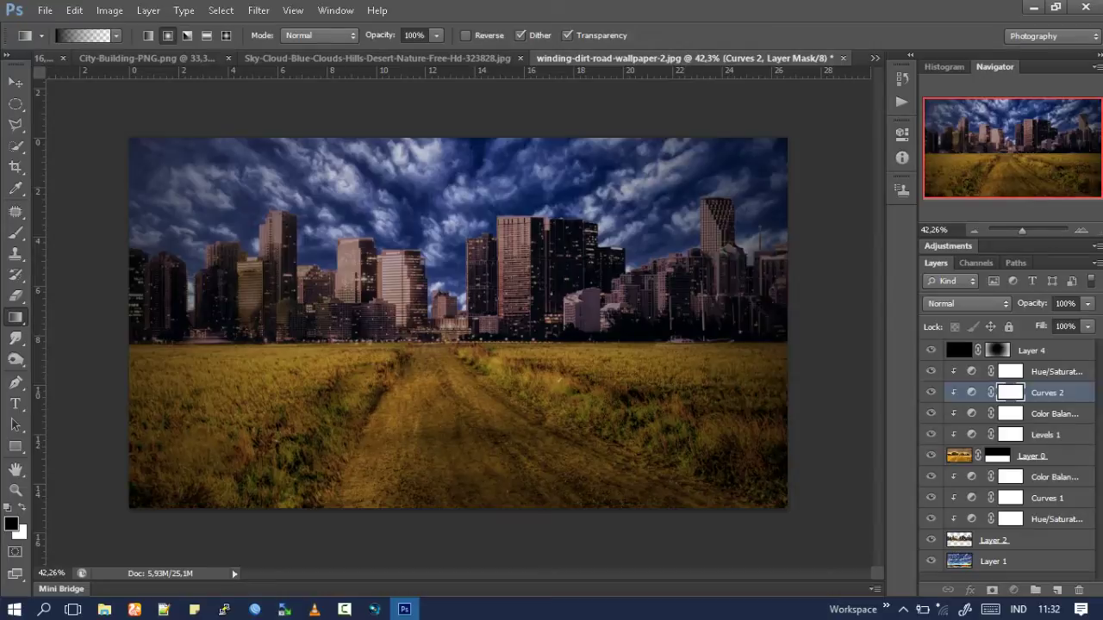
# Lower the field's Hue/Saturation saturation to -59, then select the sky Layer 1.
pyautogui.doubleClick(971, 371)
pyautogui.moveTo(764, 268); pyautogui.dragTo(747, 268)
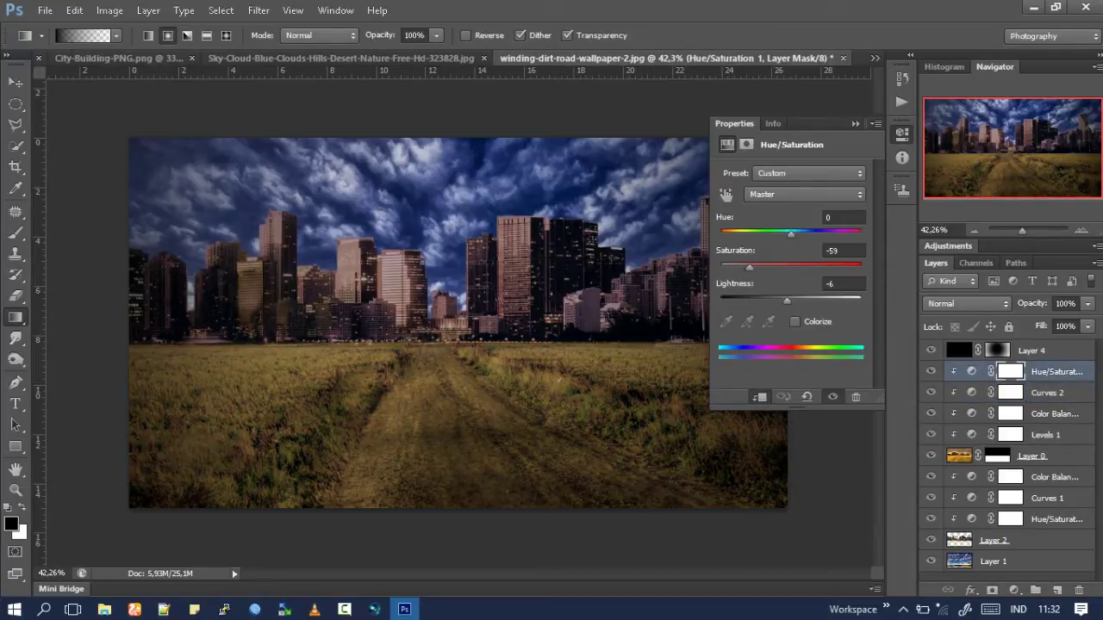
pyautogui.click(855, 123)
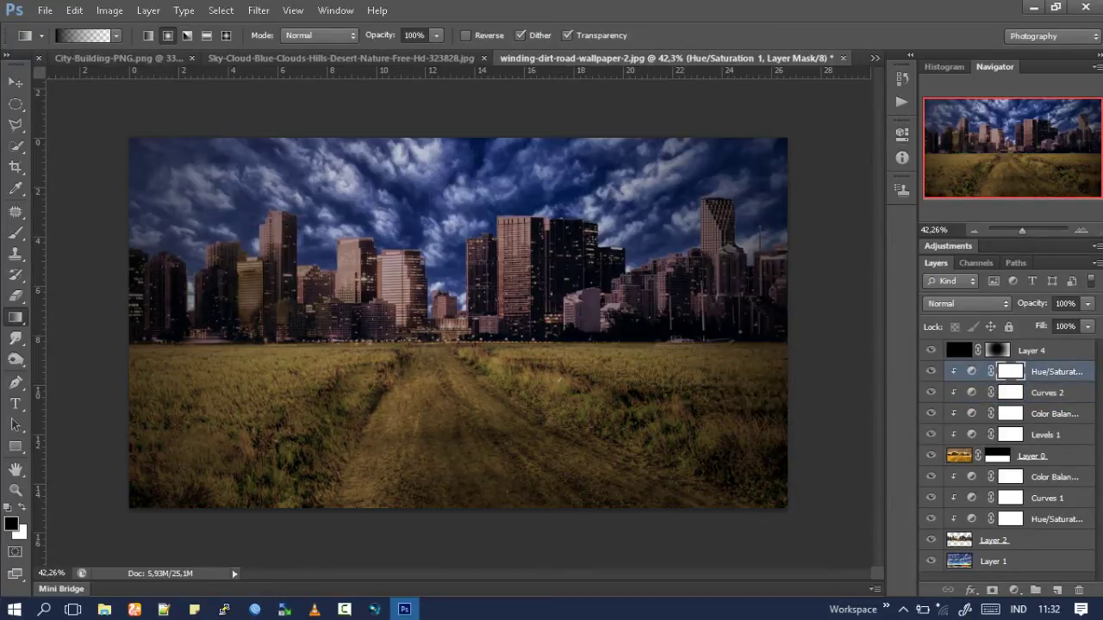
pyautogui.click(993, 561)
pyautogui.click(1014, 591)
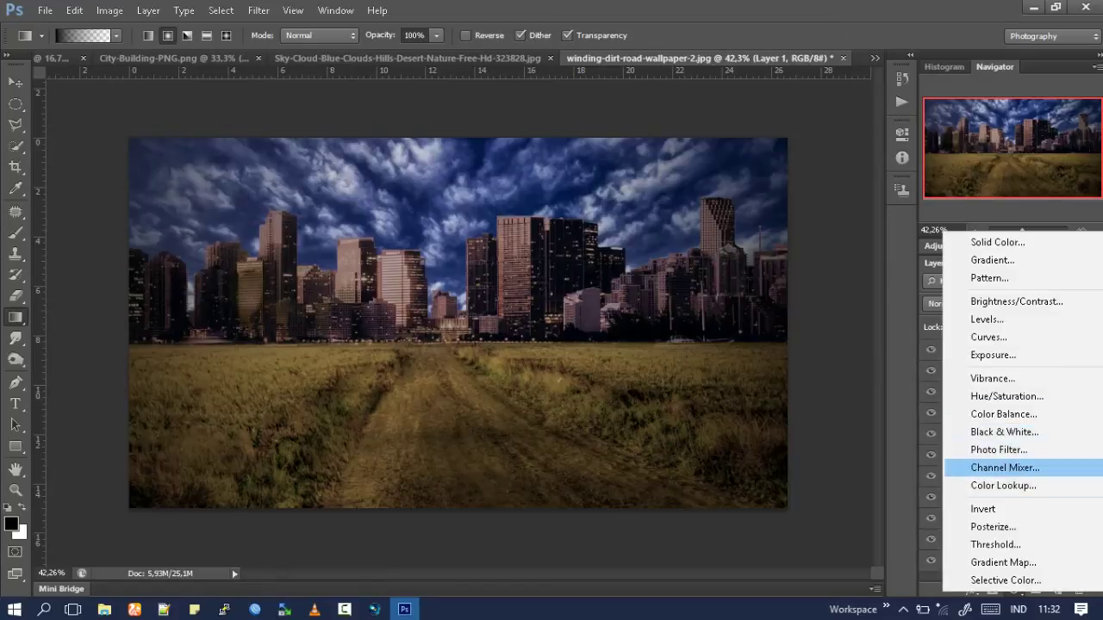
# Add a Hue/Saturation adjustment desaturating and darkening the sky, with Hue 0.
pyautogui.click(1007, 396)
pyautogui.moveTo(790, 267); pyautogui.dragTo(746, 267)
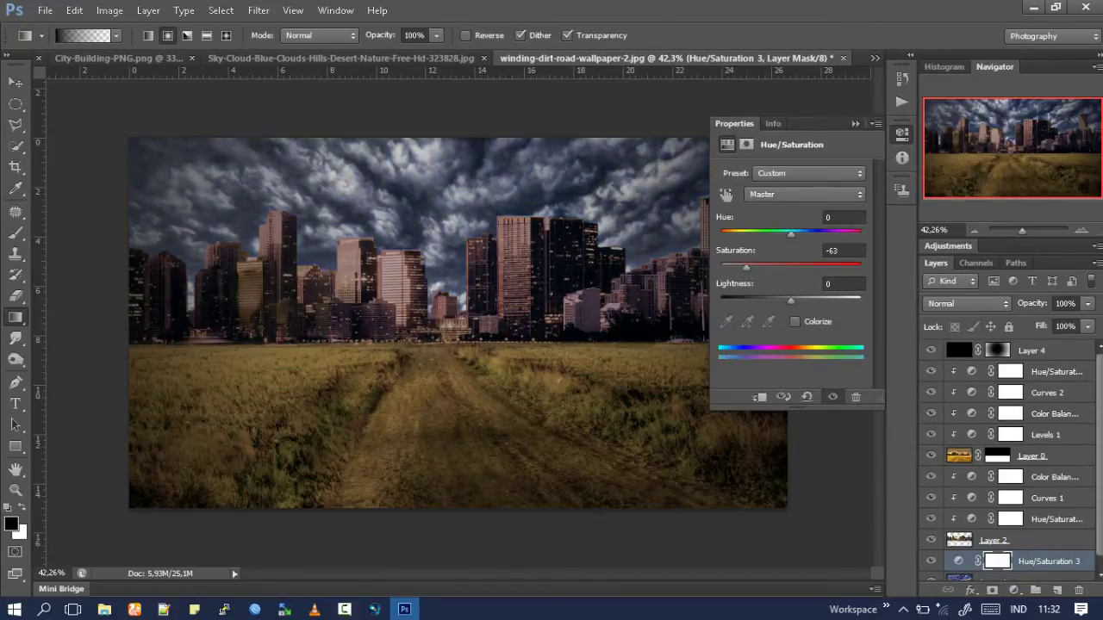
pyautogui.moveTo(791, 300); pyautogui.dragTo(773, 300)
pyautogui.moveTo(791, 232); pyautogui.dragTo(788, 233)
pyautogui.click(843, 217)
pyautogui.press('BackSpace')
pyautogui.press('BackSpace')
pyautogui.write('0')
pyautogui.press('Return')
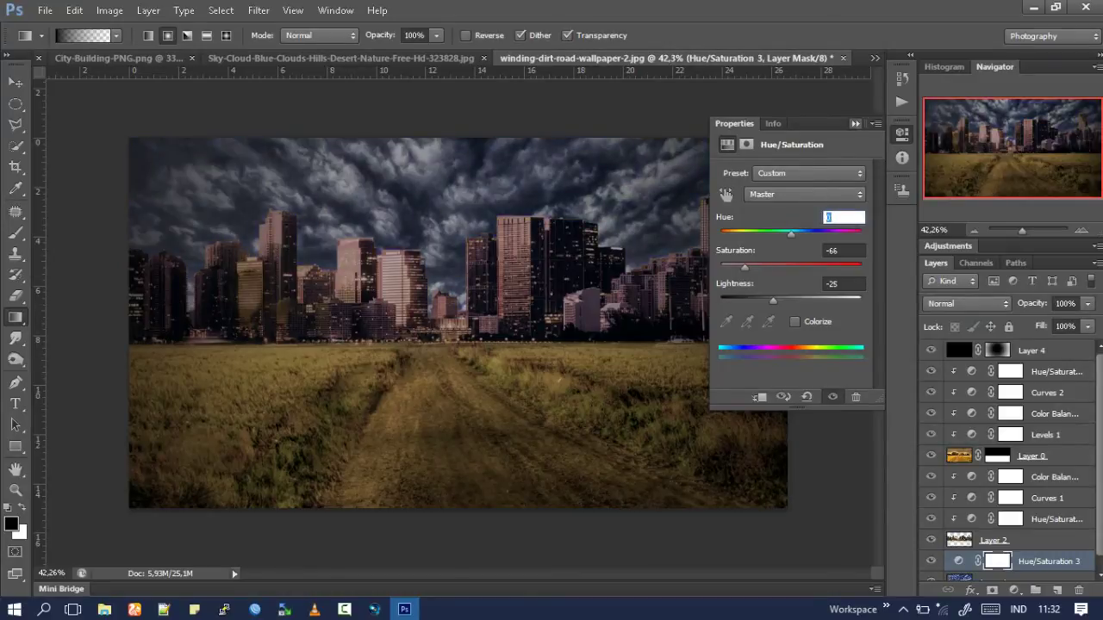
# Add a Color Balance adjustment shifting the sky's midtones toward yellow and cyan.
pyautogui.click(1013, 591)
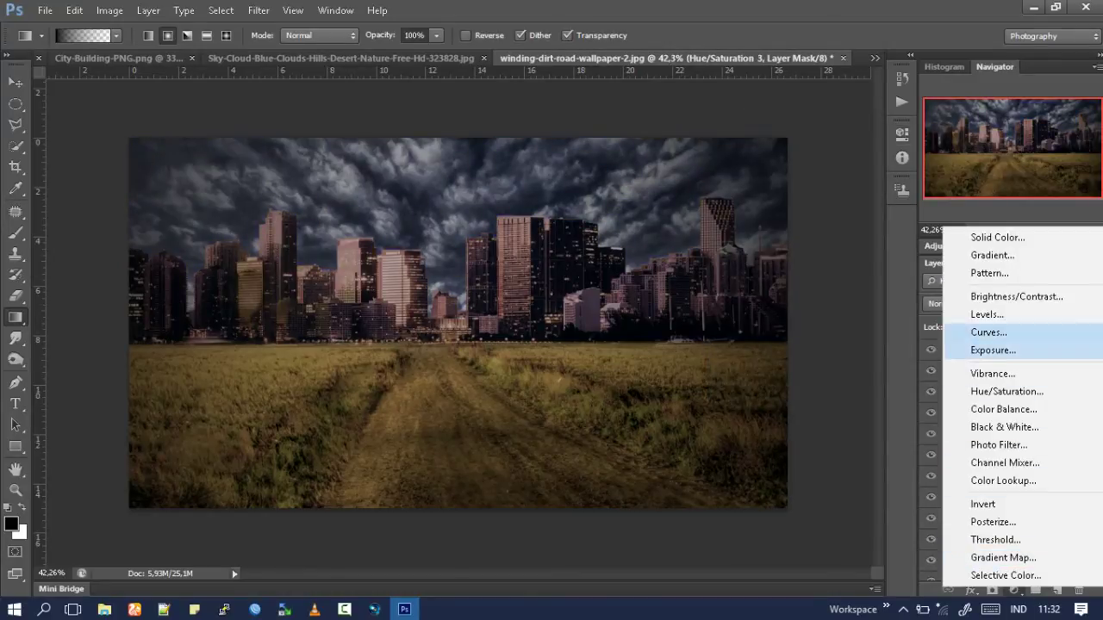
pyautogui.click(1004, 409)
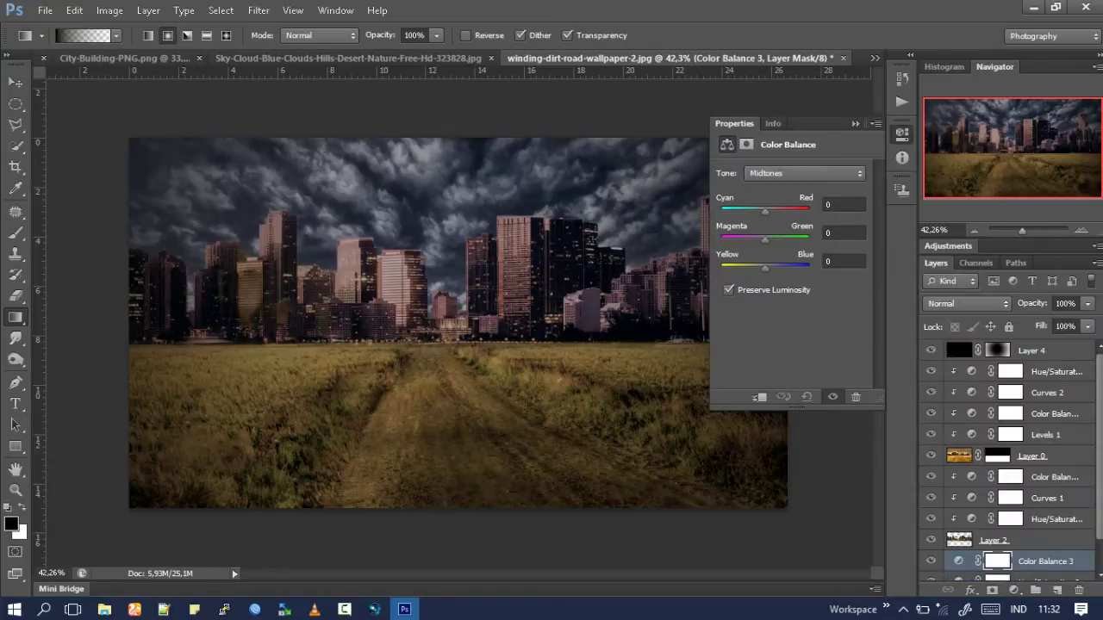
pyautogui.moveTo(763, 268)
pyautogui.mouseDown()
pyautogui.moveTo(751, 268)
pyautogui.moveTo(762, 239)
pyautogui.mouseUp()
pyautogui.moveTo(765, 211); pyautogui.dragTo(764, 211)
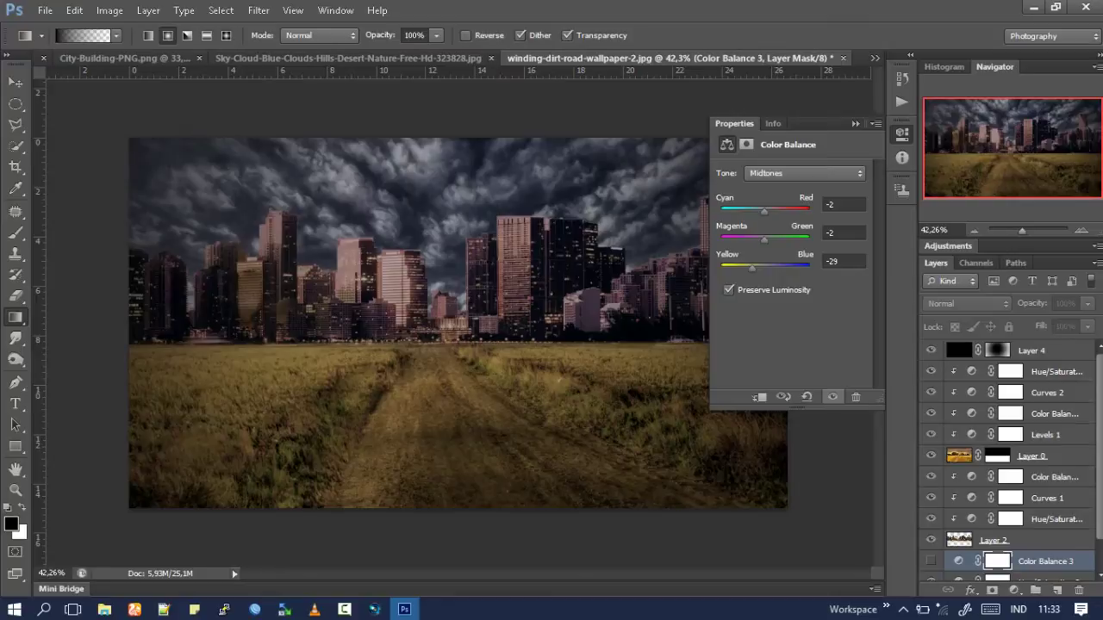
pyautogui.click(901, 133)
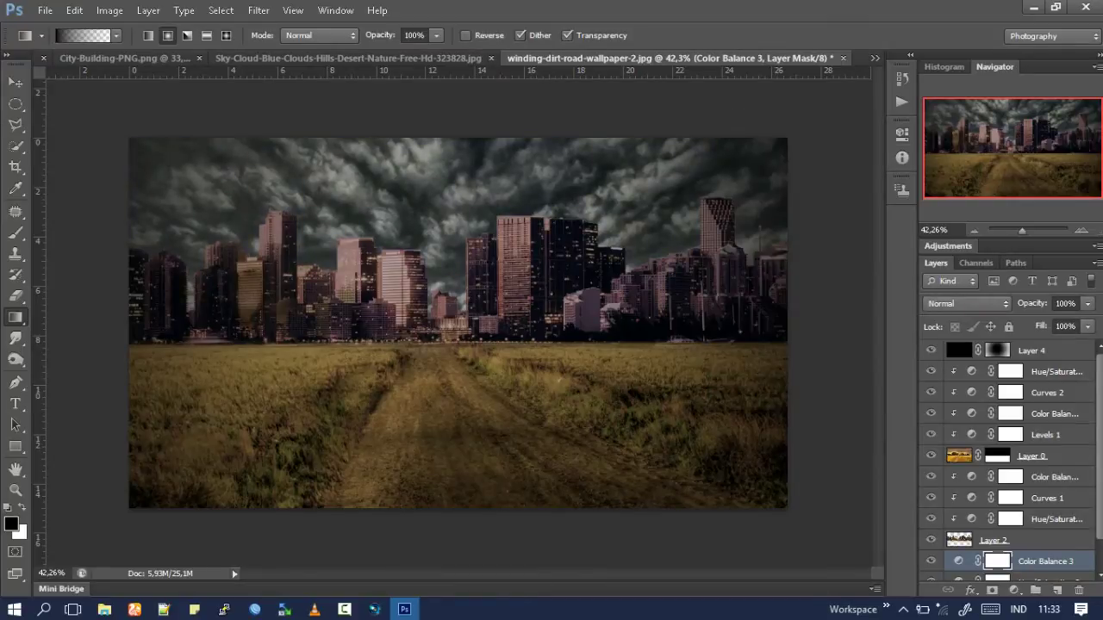
# Retune the field's Color Balance midtones to -5, -5, +13.
pyautogui.doubleClick(972, 476)
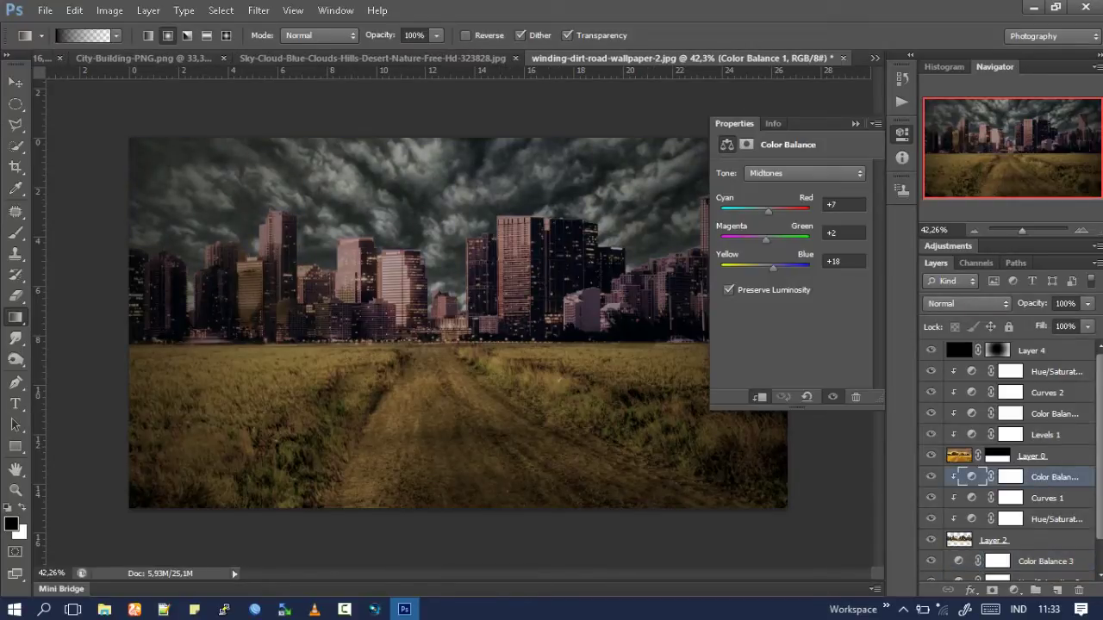
pyautogui.moveTo(768, 268); pyautogui.dragTo(763, 268)
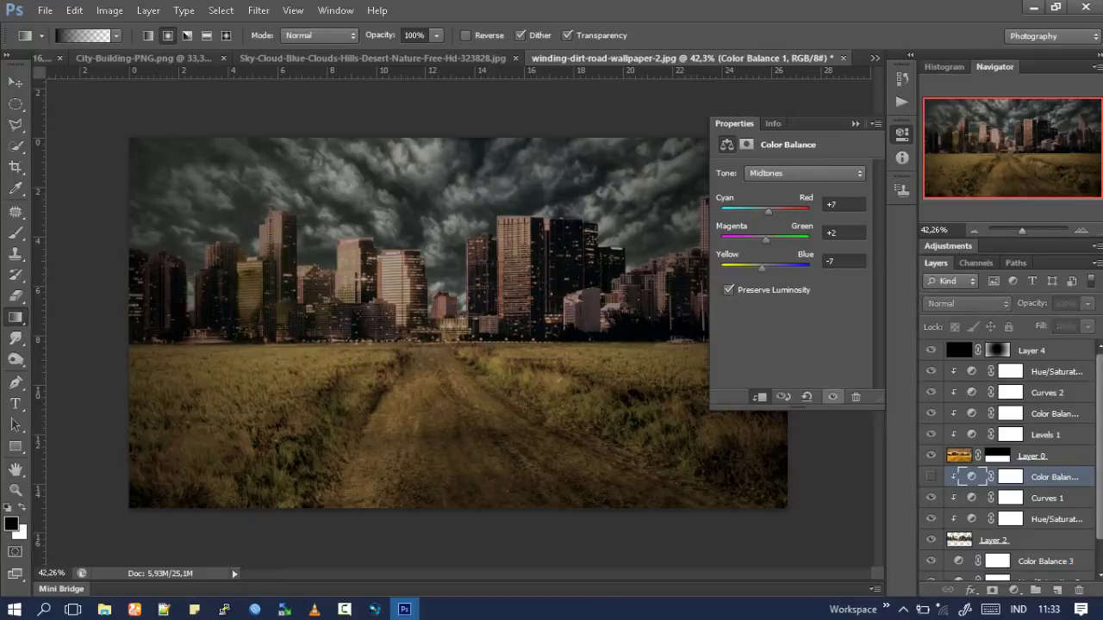
pyautogui.moveTo(766, 240)
pyautogui.mouseDown()
pyautogui.moveTo(773, 210)
pyautogui.moveTo(762, 210)
pyautogui.mouseUp()
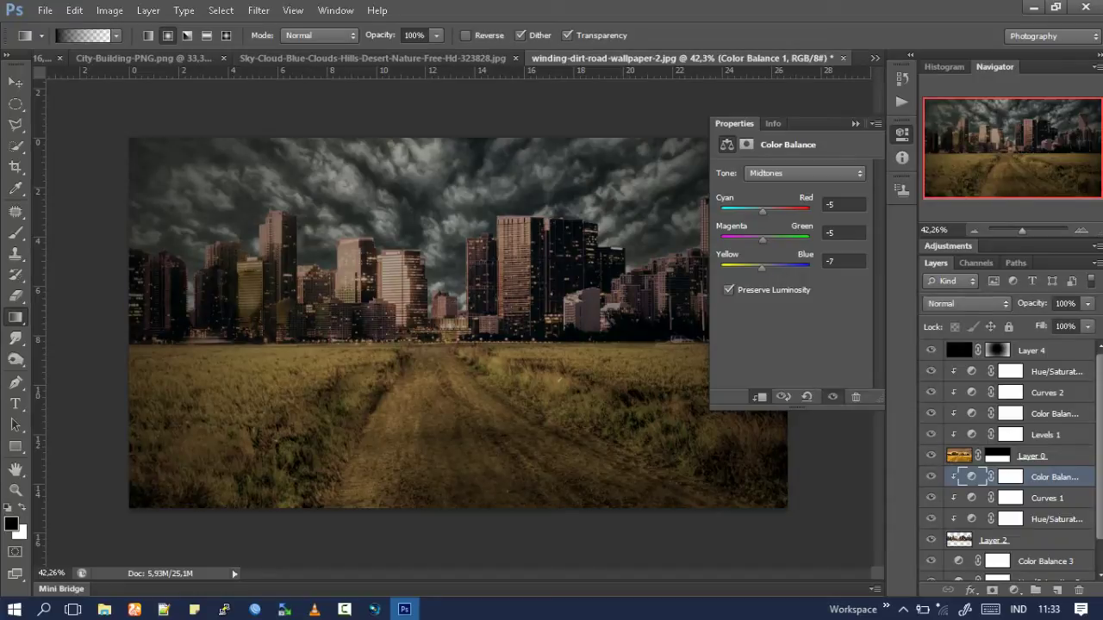
pyautogui.moveTo(761, 268); pyautogui.dragTo(770, 268)
pyautogui.click(854, 123)
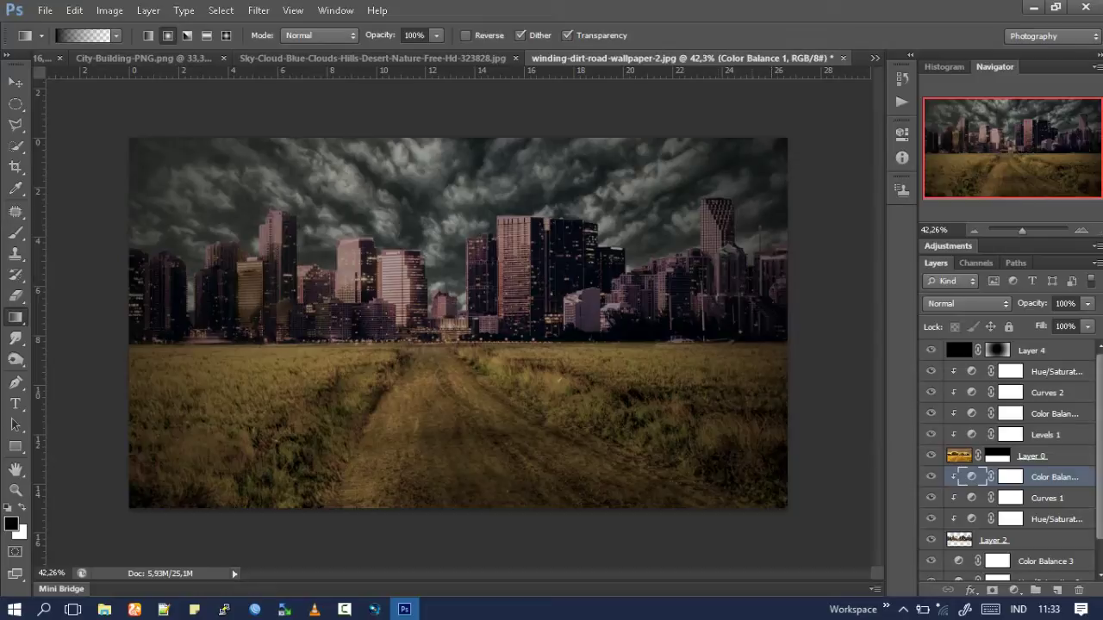
pyautogui.scroll(-3, 457, 323)
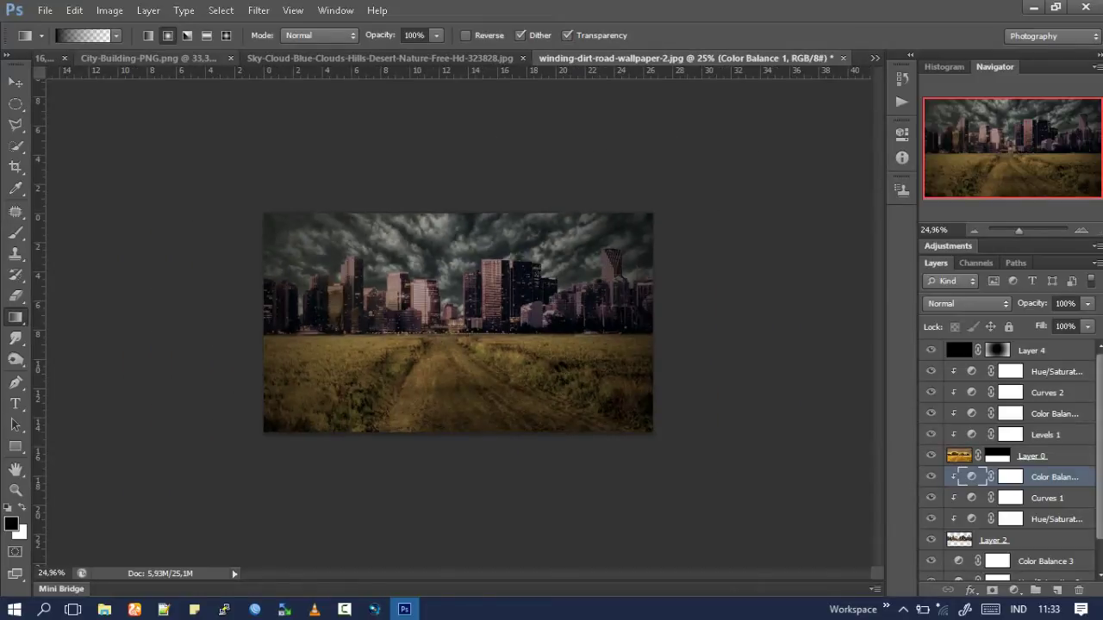
pyautogui.hotkey('ctrl', 'shift', 'Tab')
pyautogui.hotkey('ctrl', 'shift', 'Tab')
pyautogui.hotkey('ctrl', 'shift', 'Tab')
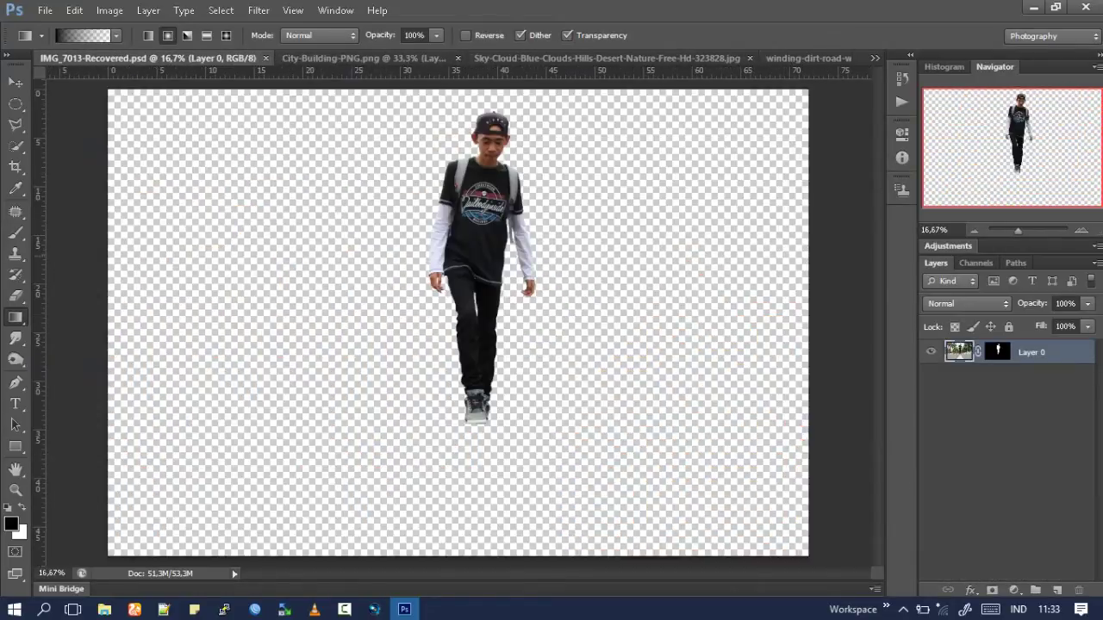
# Drag the cut-out young man into the dirt-road composite and shrink him to roughly half size on the road.
pyautogui.press('v')
pyautogui.moveTo(478, 250); pyautogui.dragTo(457, 323)
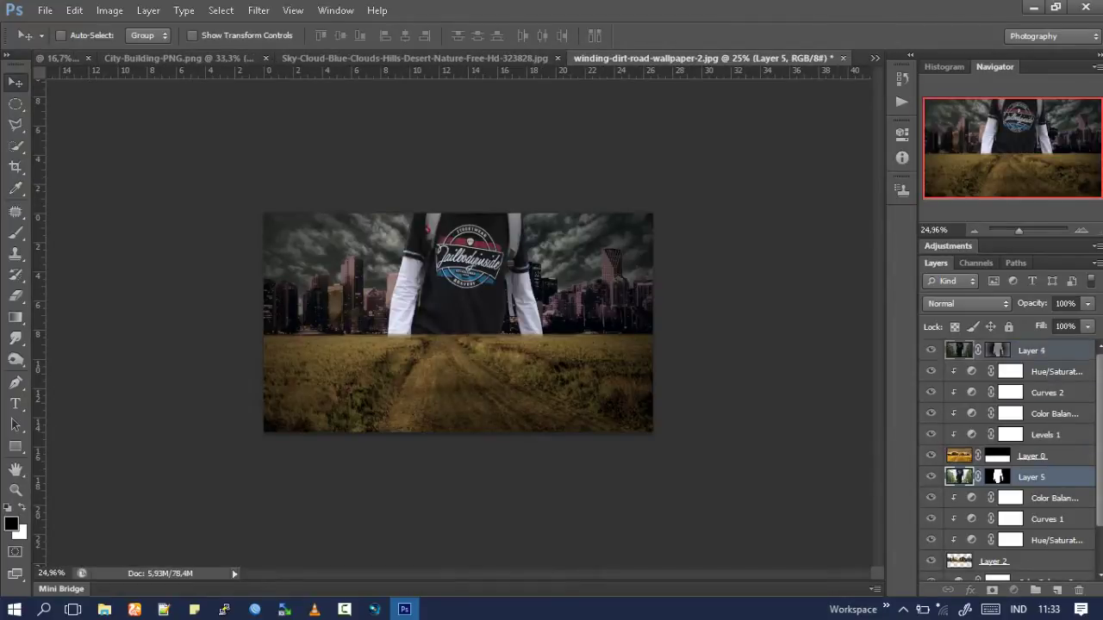
pyautogui.moveTo(1028, 351); pyautogui.dragTo(1028, 360)
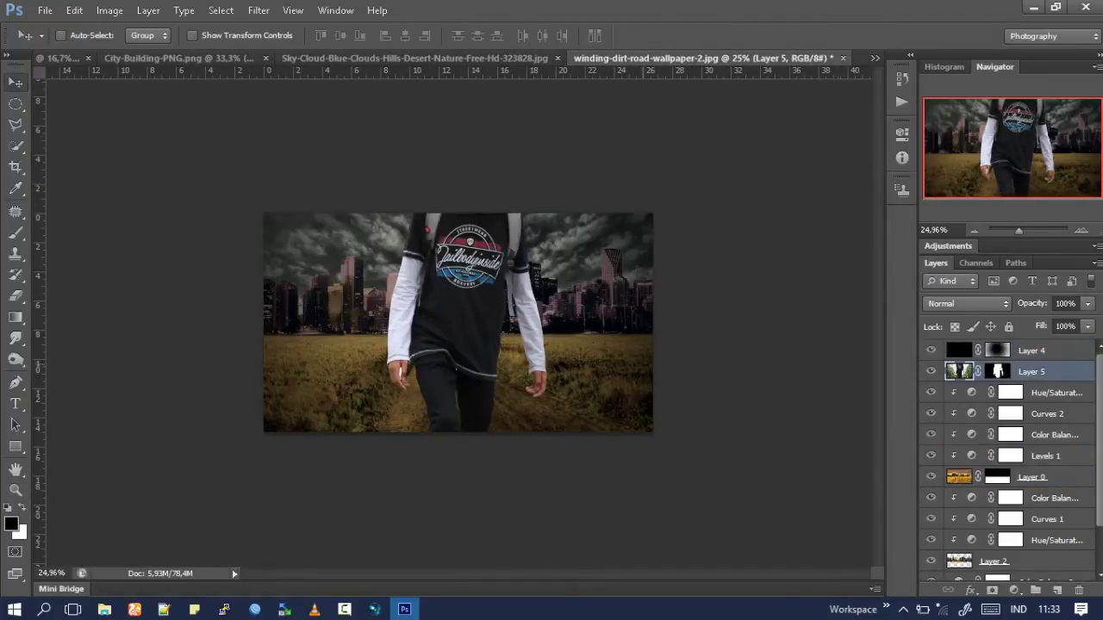
pyautogui.hotkey('ctrl', 't')
pyautogui.hotkey('ctrl', '-')
pyautogui.hotkey('ctrl', '-')
pyautogui.moveTo(707, 546); pyautogui.dragTo(542, 443)
pyautogui.moveTo(484, 379); pyautogui.dragTo(496, 345)
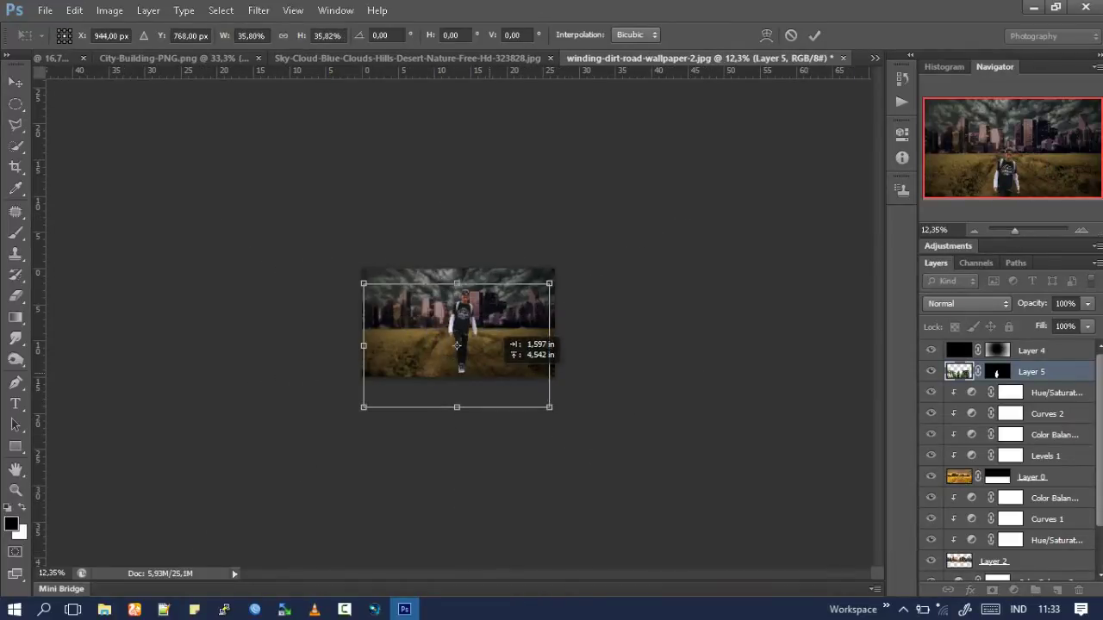
pyautogui.moveTo(549, 406); pyautogui.dragTo(539, 400)
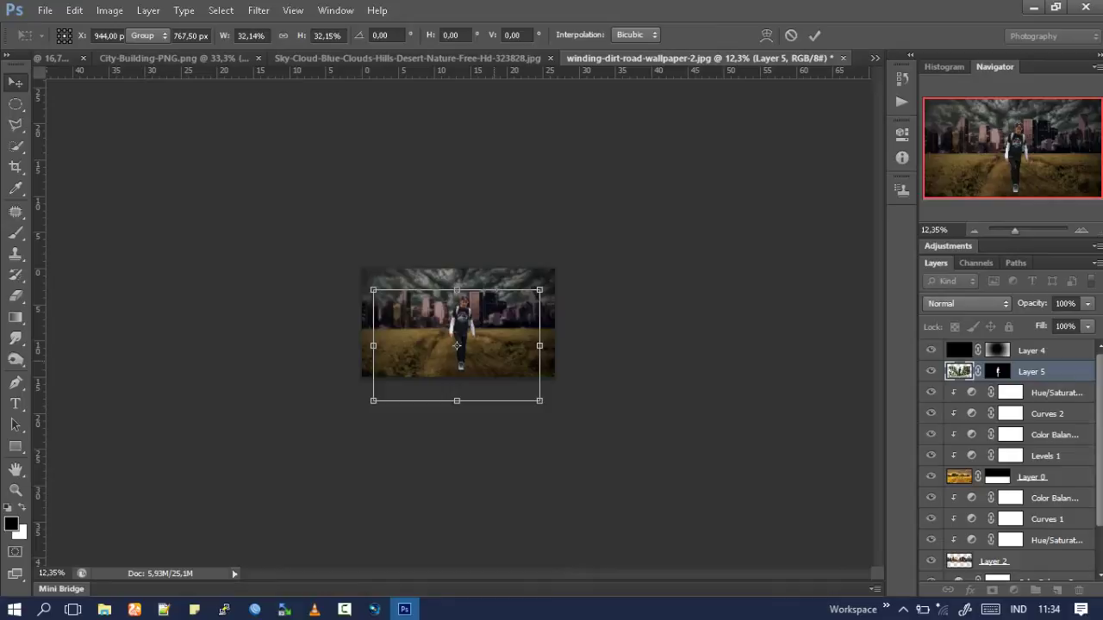
pyautogui.press('Return')
pyautogui.hotkey('ctrl', '+')
pyautogui.hotkey('ctrl', '0')
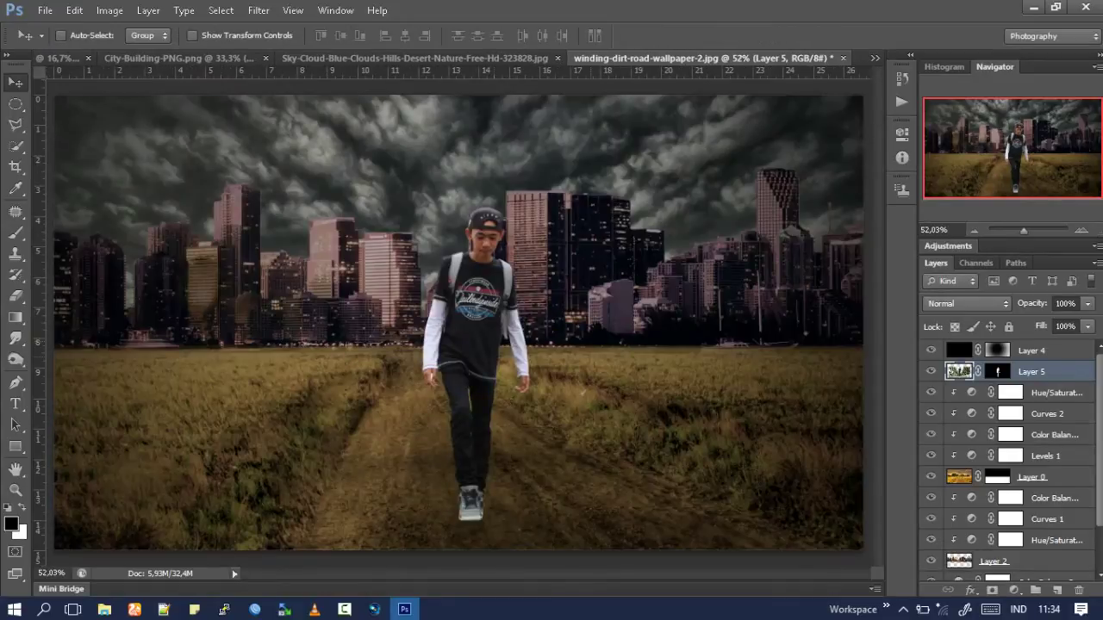
# Scale the young man down slightly more and set him a little lower on the road.
pyautogui.hotkey('ctrl', 't')
pyautogui.moveTo(804, 185); pyautogui.dragTo(780, 200)
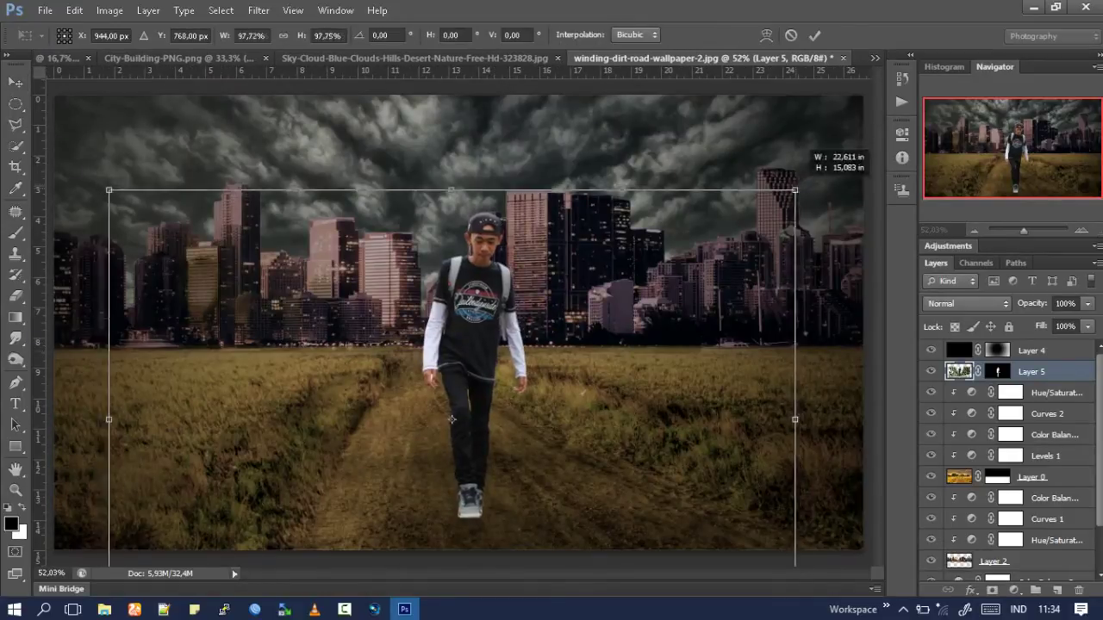
pyautogui.moveTo(482, 431); pyautogui.dragTo(473, 394)
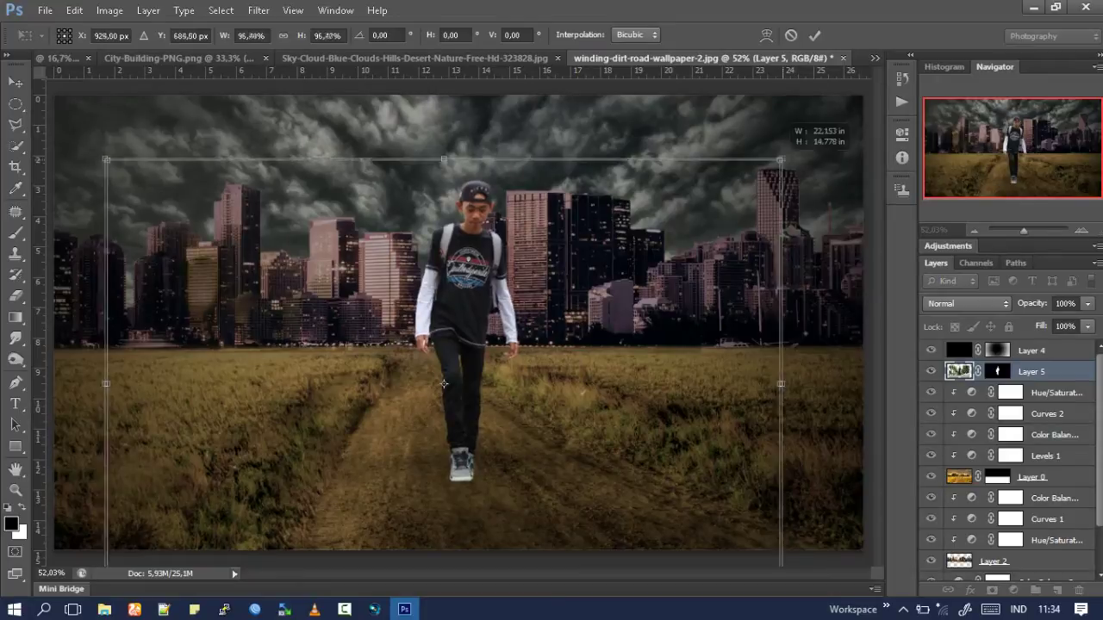
pyautogui.moveTo(104, 383); pyautogui.dragTo(122, 378)
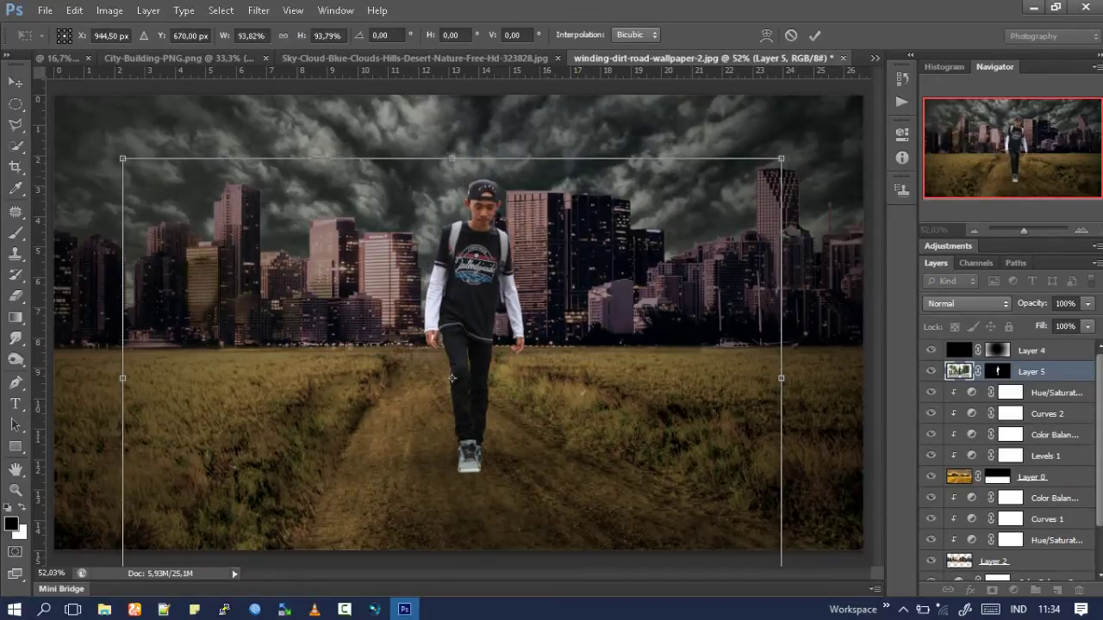
pyautogui.moveTo(781, 159); pyautogui.dragTo(767, 167)
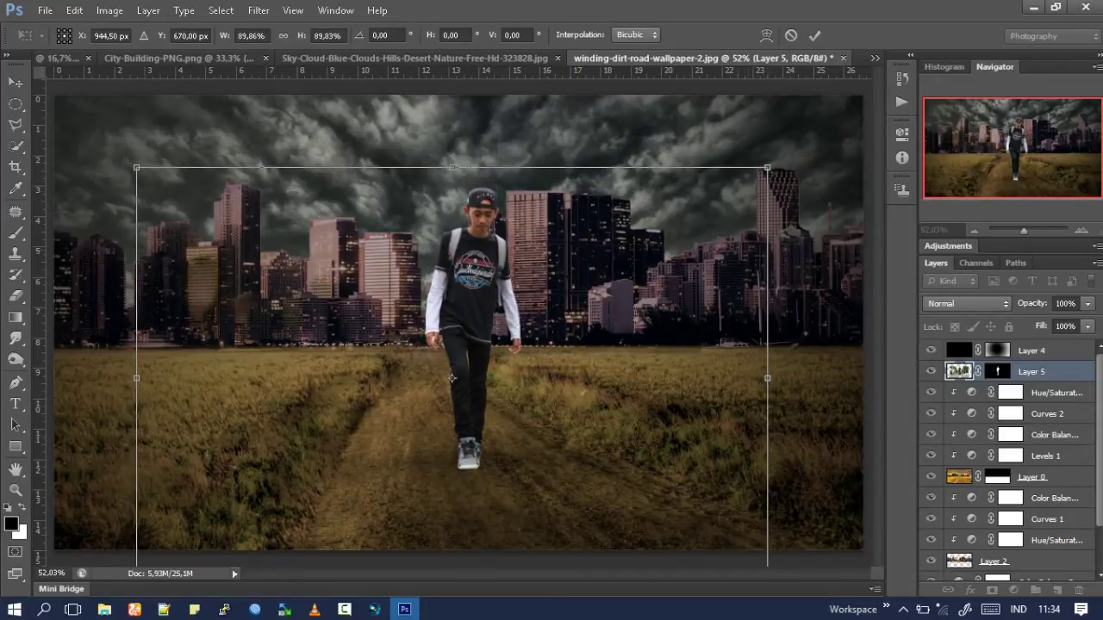
pyautogui.scroll(-5, 452, 378)
pyautogui.scroll(2, 453, 377)
pyautogui.press('Return')
pyautogui.moveTo(474, 311); pyautogui.dragTo(479, 322)
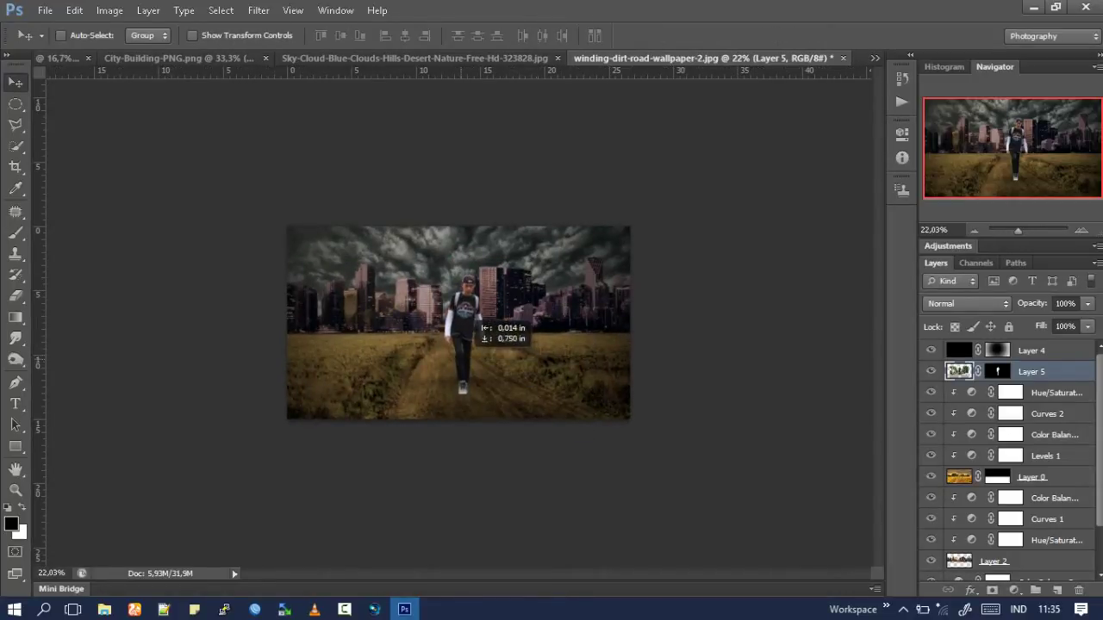
# Shrink the young man to about 92% and shift him slightly up and left.
pyautogui.scroll(3, 479, 325)
pyautogui.hotkey('ctrl', 't')
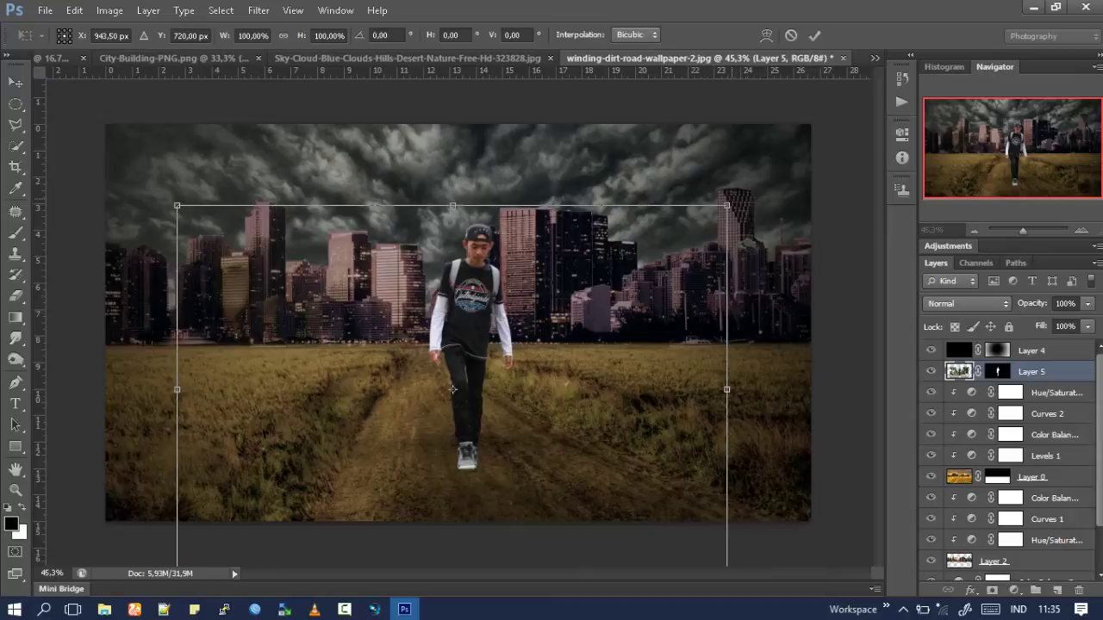
pyautogui.moveTo(727, 206); pyautogui.dragTo(707, 221)
pyautogui.moveTo(560, 259); pyautogui.dragTo(543, 248)
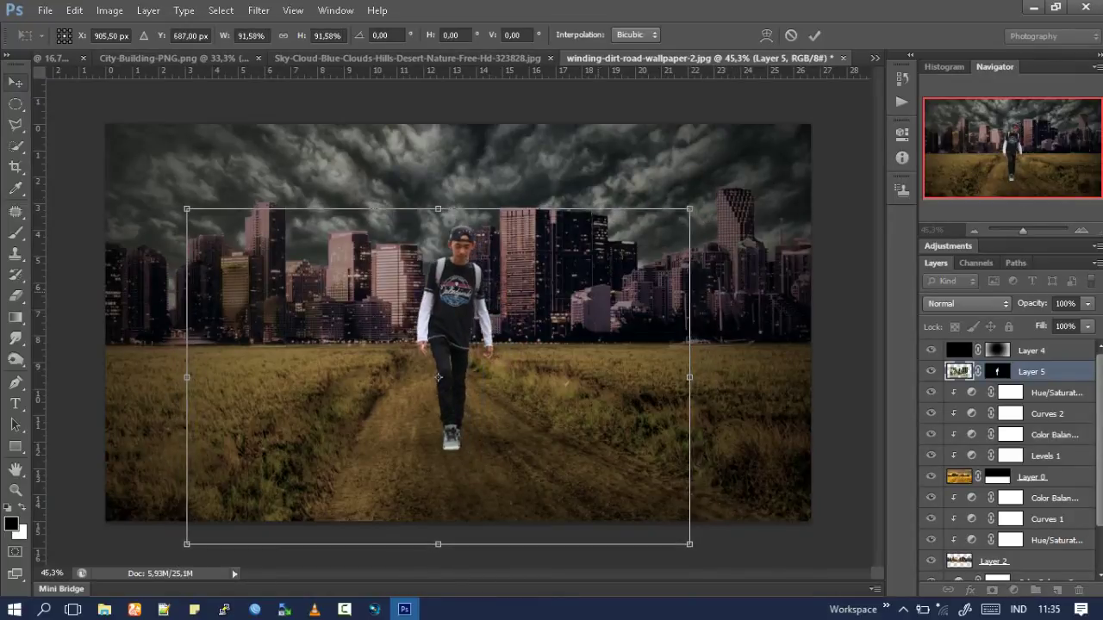
pyautogui.press('Return')
# Shrink the young man slightly once more and move him a little up the road.
pyautogui.scroll(-1, 458, 322)
pyautogui.scroll(-1, 458, 322)
pyautogui.scroll(-1, 458, 322)
pyautogui.scroll(2, 458, 323)
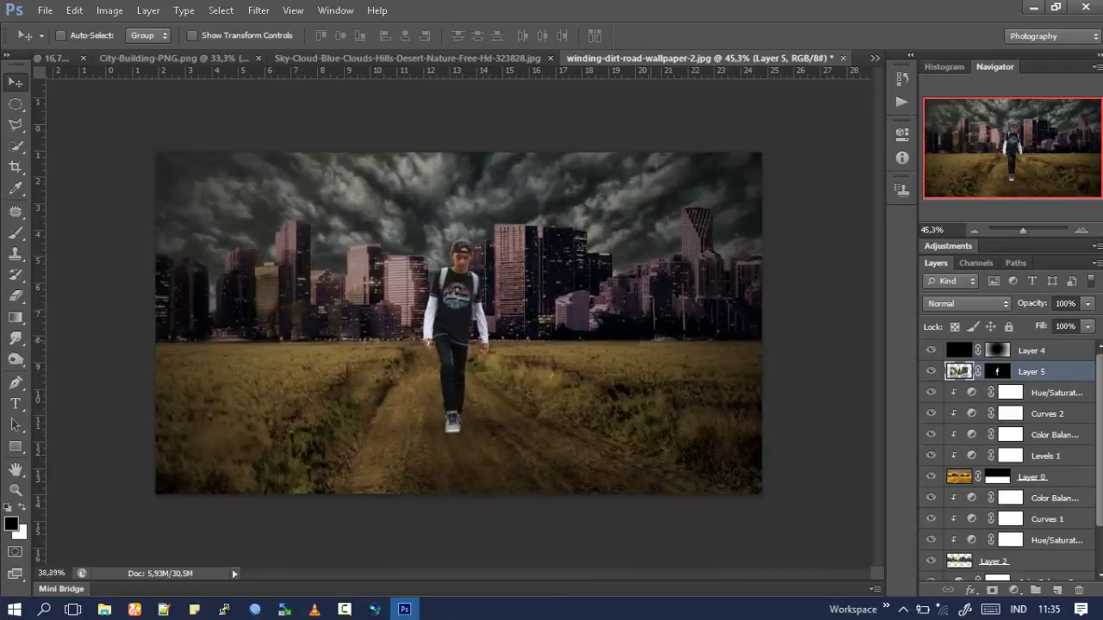
pyautogui.scroll(1, 459, 323)
pyautogui.scroll(1, 458, 323)
pyautogui.scroll(-1, 459, 322)
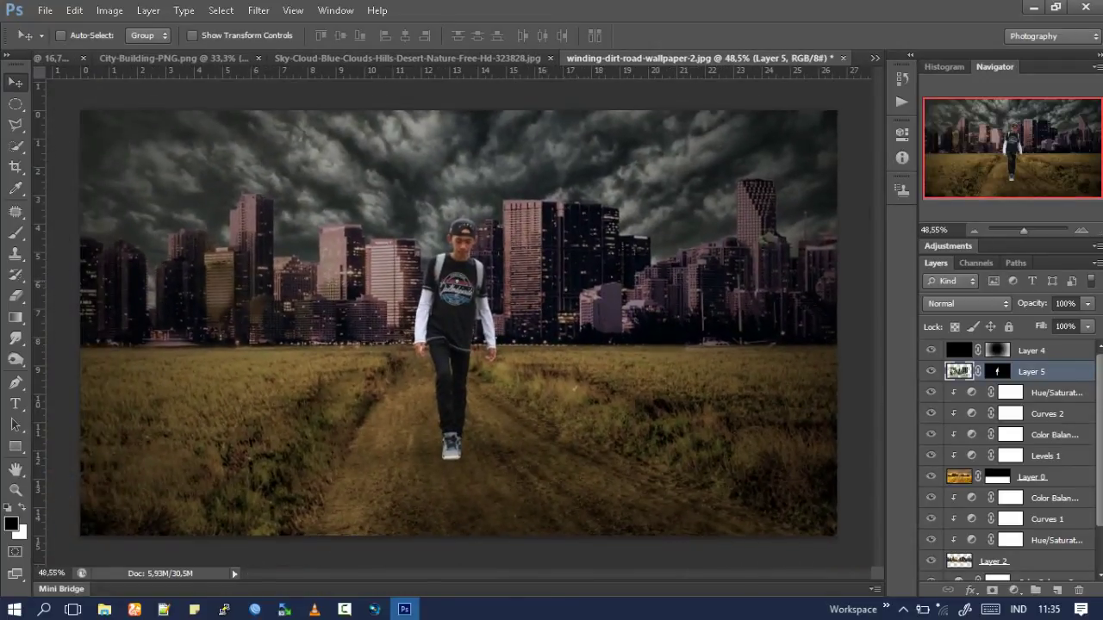
pyautogui.hotkey('ctrl', 't')
pyautogui.moveTo(706, 560); pyautogui.dragTo(684, 542)
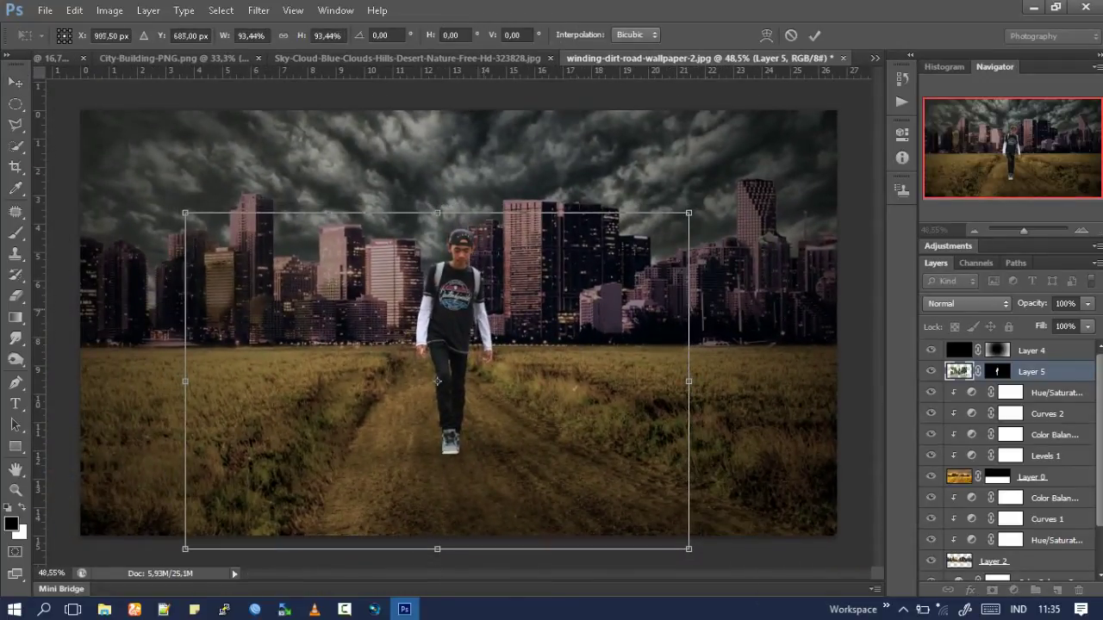
pyautogui.press('Return')
pyautogui.moveTo(470, 312); pyautogui.dragTo(471, 292)
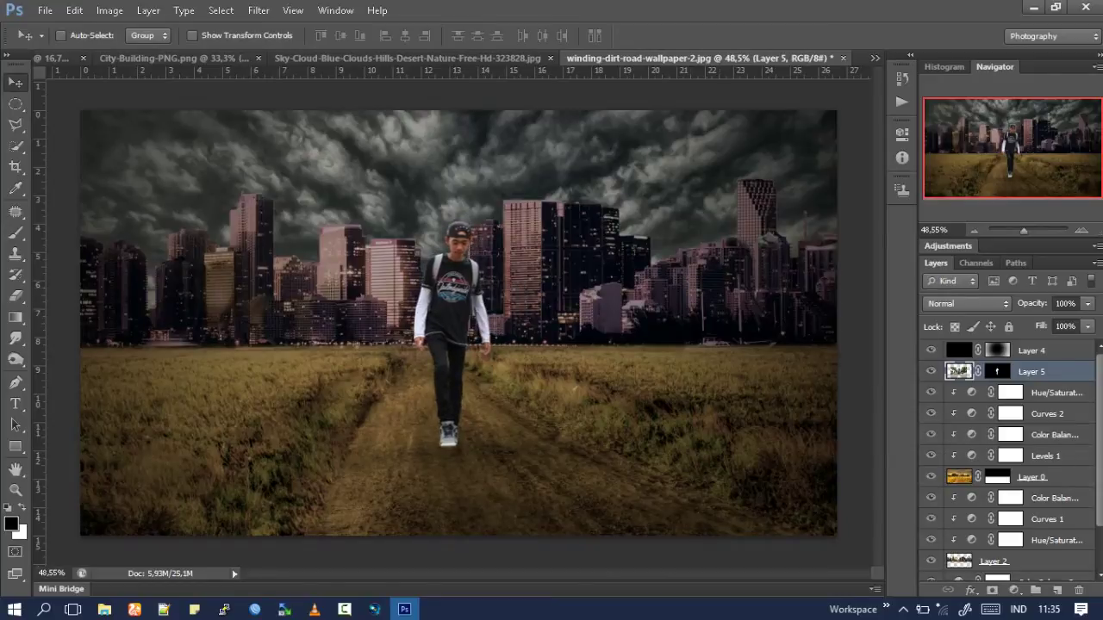
pyautogui.click(1014, 591)
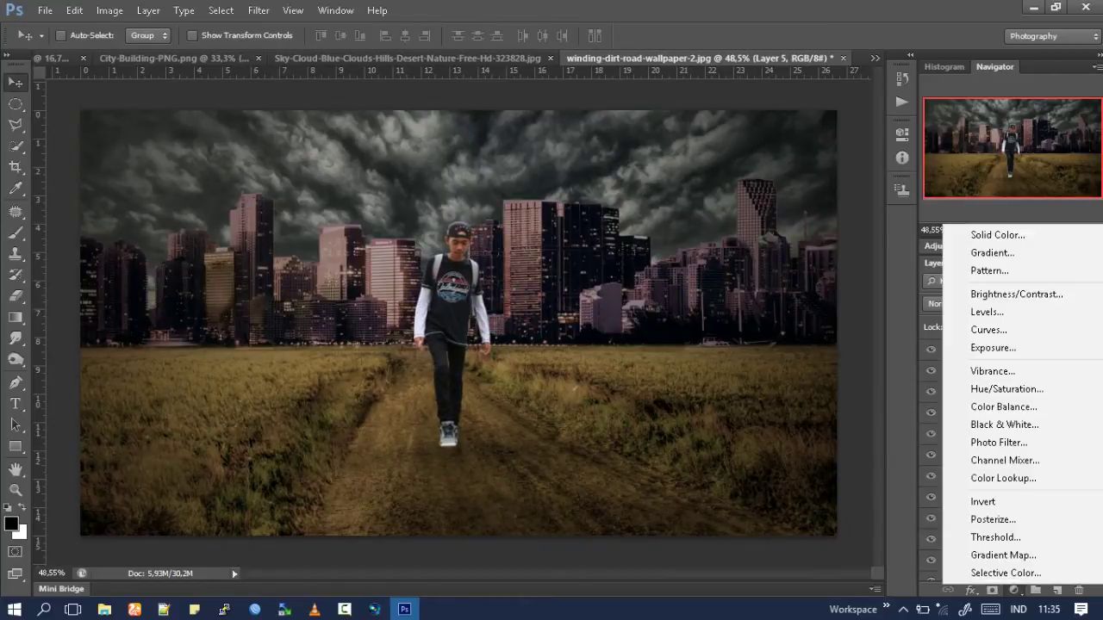
# Add a Hue/Saturation adjustment clipped to the man, with Saturation -46 and Lightness -14.
pyautogui.click(982, 387)
pyautogui.moveTo(791, 267); pyautogui.dragTo(756, 268)
pyautogui.click(759, 397)
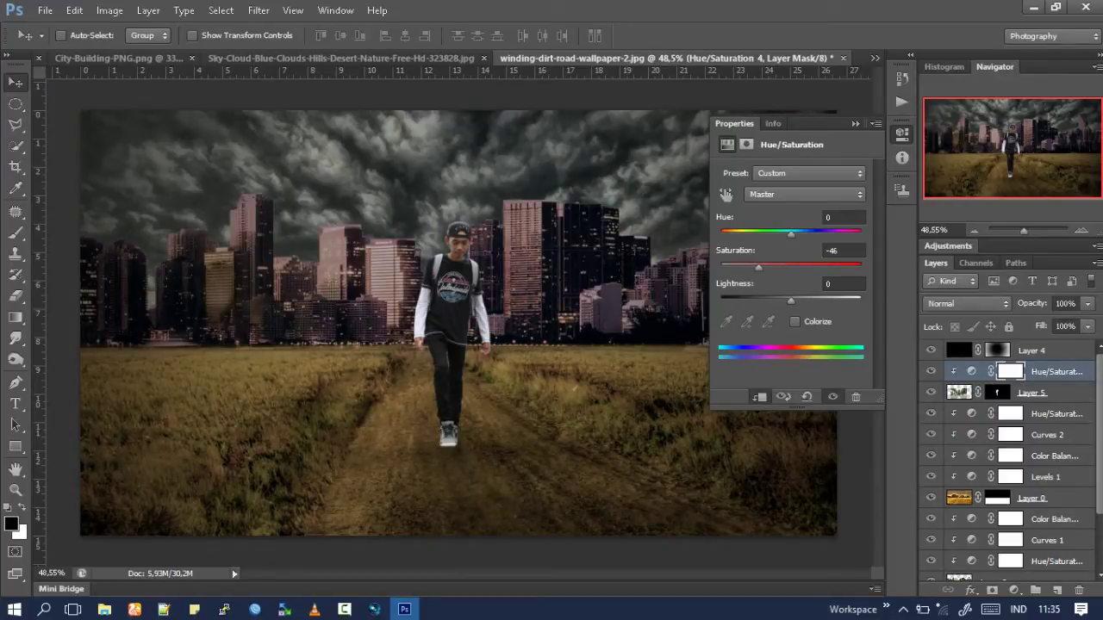
pyautogui.moveTo(791, 300); pyautogui.dragTo(782, 300)
pyautogui.moveTo(791, 233); pyautogui.dragTo(790, 233)
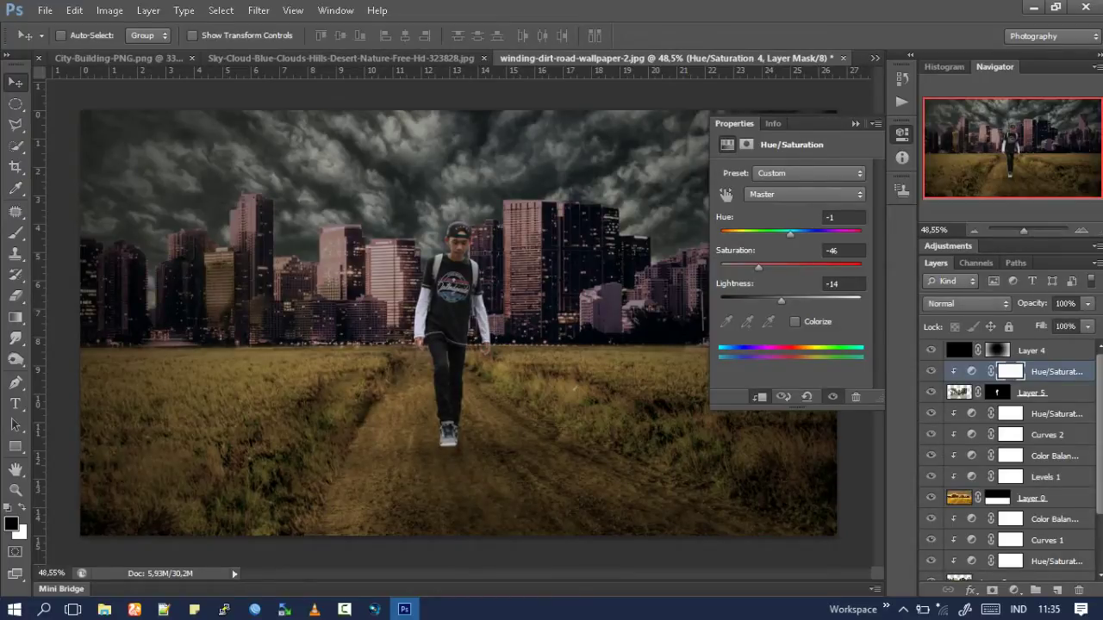
pyautogui.click(902, 134)
# Add a Levels adjustment clipped to the man, lowering RGB output highlights and deepening shadows.
pyautogui.click(1013, 590)
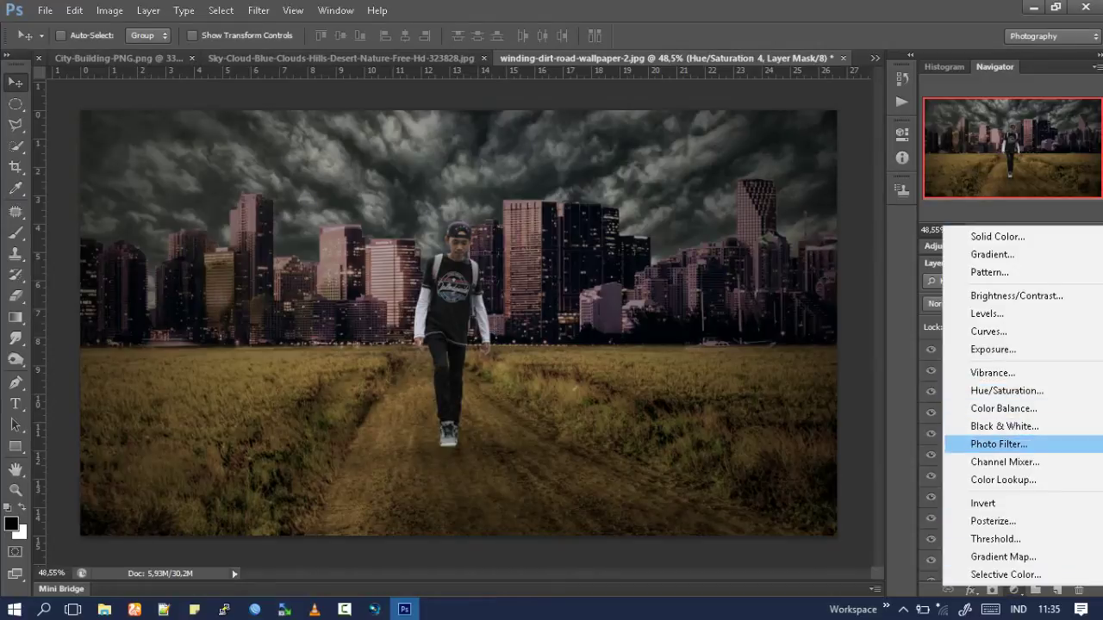
pyautogui.click(987, 314)
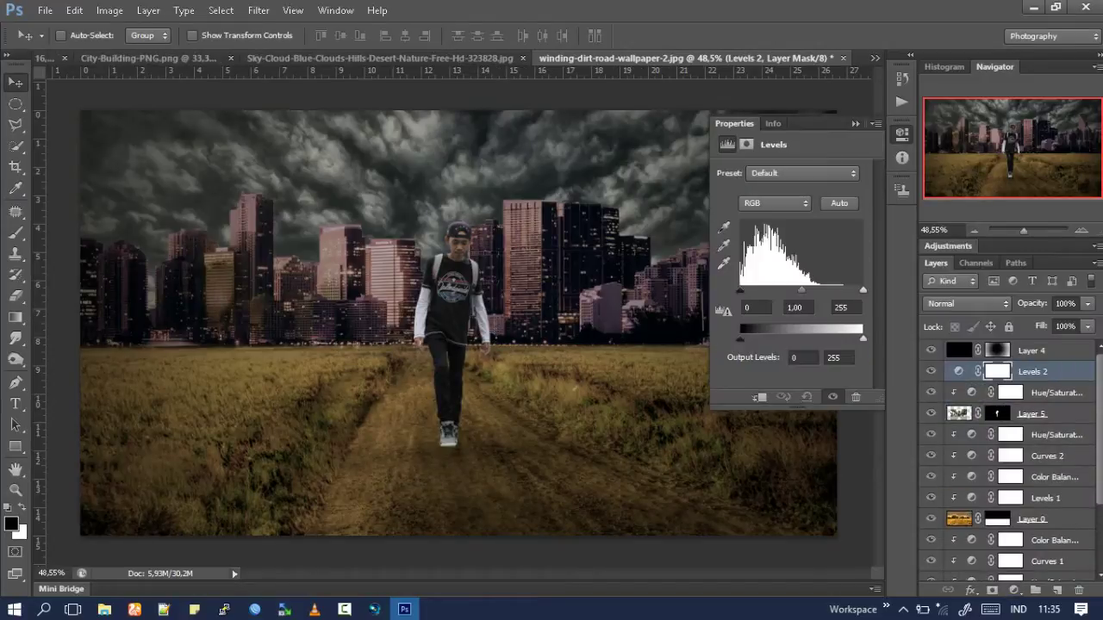
pyautogui.click(759, 397)
pyautogui.moveTo(744, 339); pyautogui.dragTo(740, 338)
pyautogui.moveTo(862, 339); pyautogui.dragTo(846, 338)
pyautogui.moveTo(741, 290); pyautogui.dragTo(748, 291)
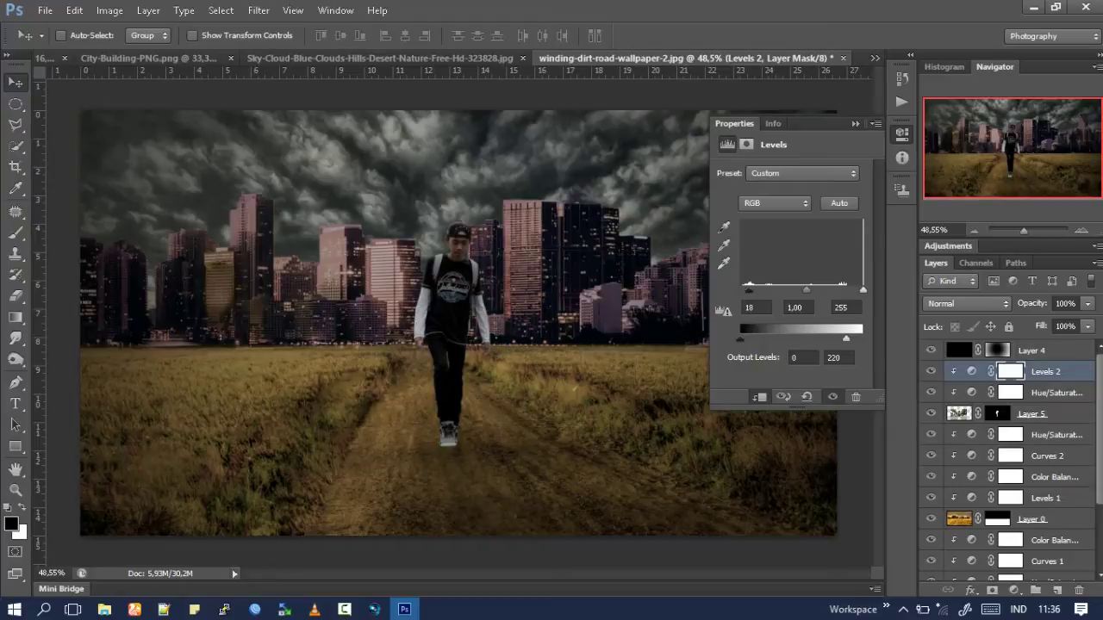
# In Levels, lift the Blue channel's output shadows and deepen its input shadows.
pyautogui.click(774, 203)
pyautogui.click(748, 258)
pyautogui.moveTo(743, 340); pyautogui.dragTo(746, 340)
pyautogui.moveTo(740, 290); pyautogui.dragTo(747, 290)
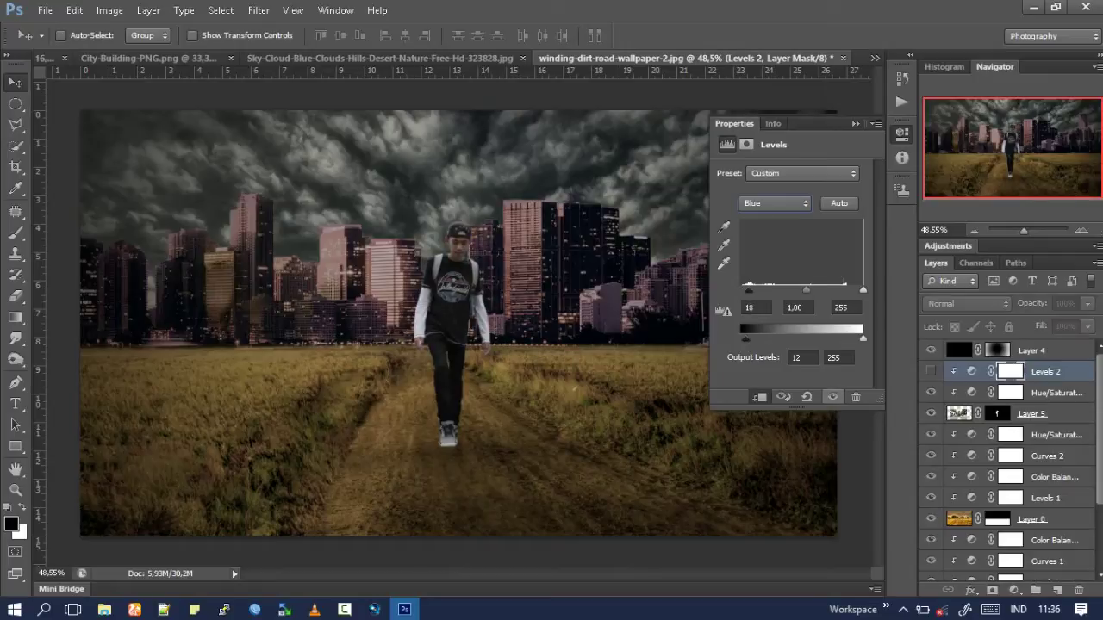
pyautogui.click(855, 124)
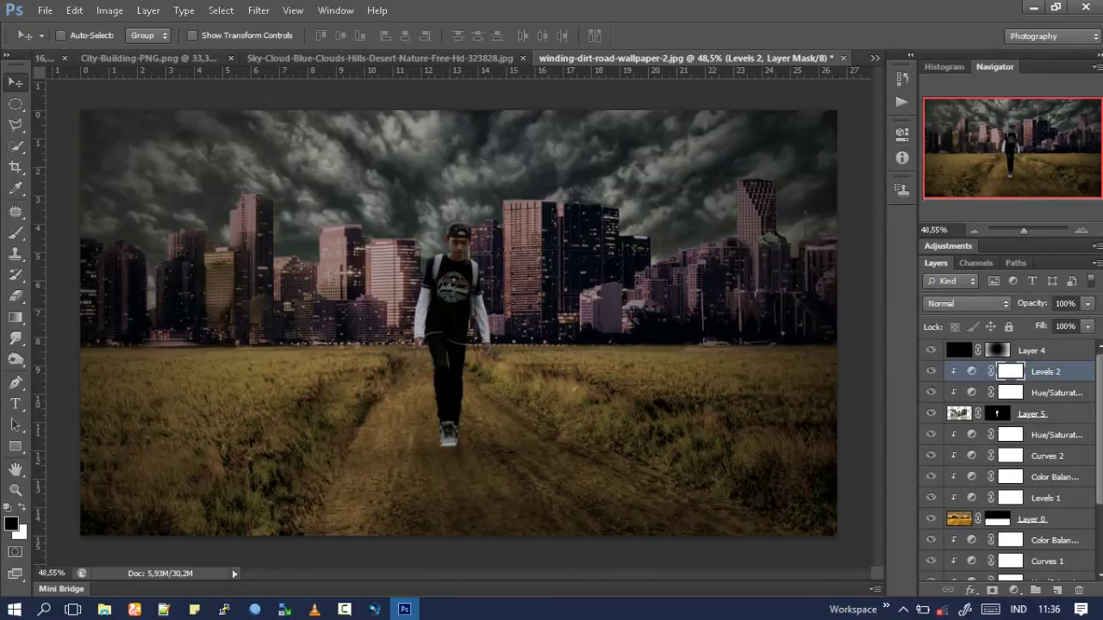
pyautogui.scroll(-5, 1008, 456)
pyautogui.scroll(5, 1008, 457)
pyautogui.click(959, 413)
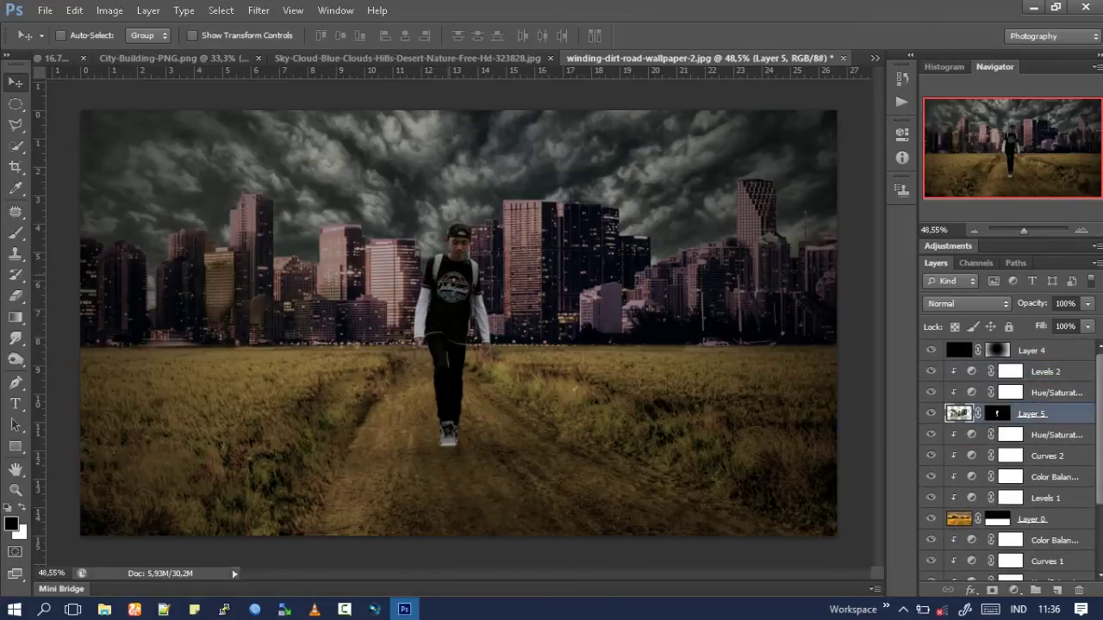
# Dodge the right backpack strap with the range set to Midtones.
pyautogui.scroll(5, 429, 269)
pyautogui.press('b')
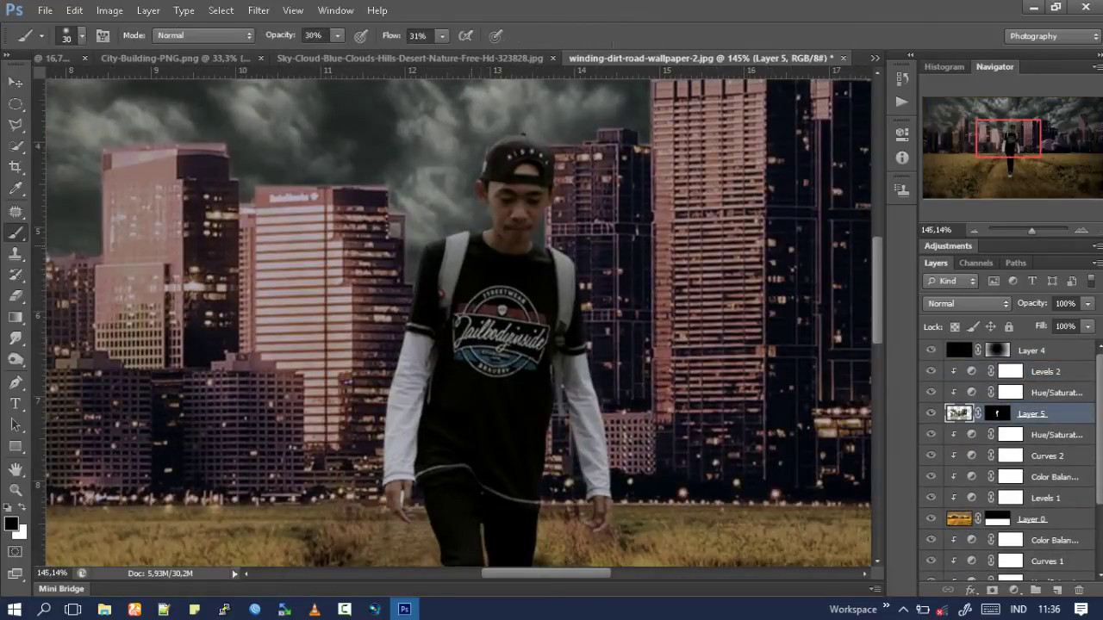
pyautogui.press('o')
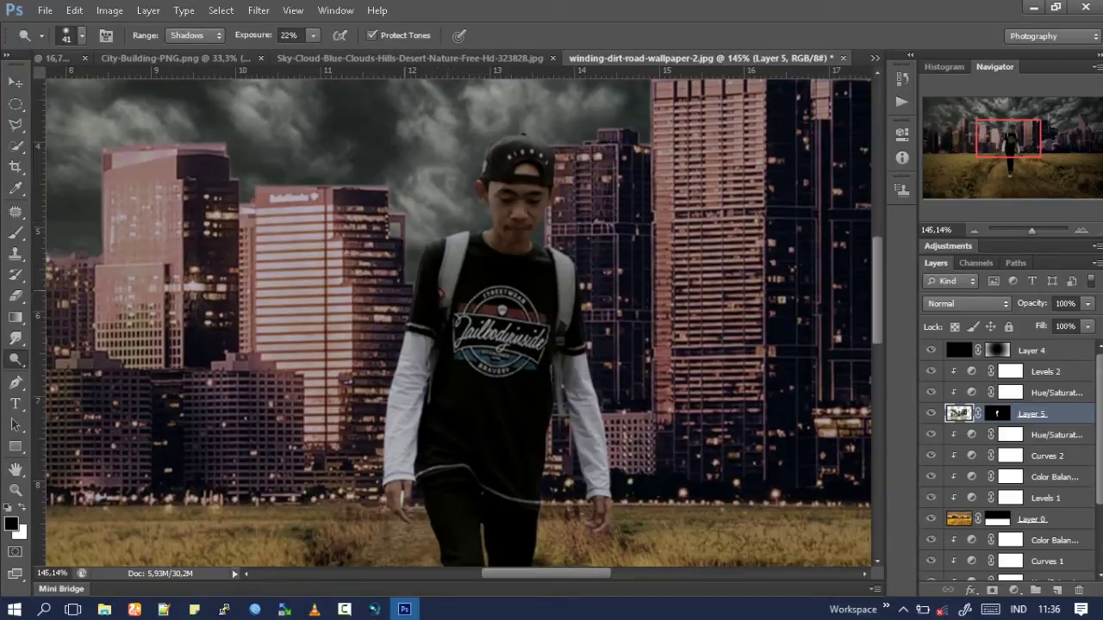
pyautogui.click(196, 36)
pyautogui.click(186, 64)
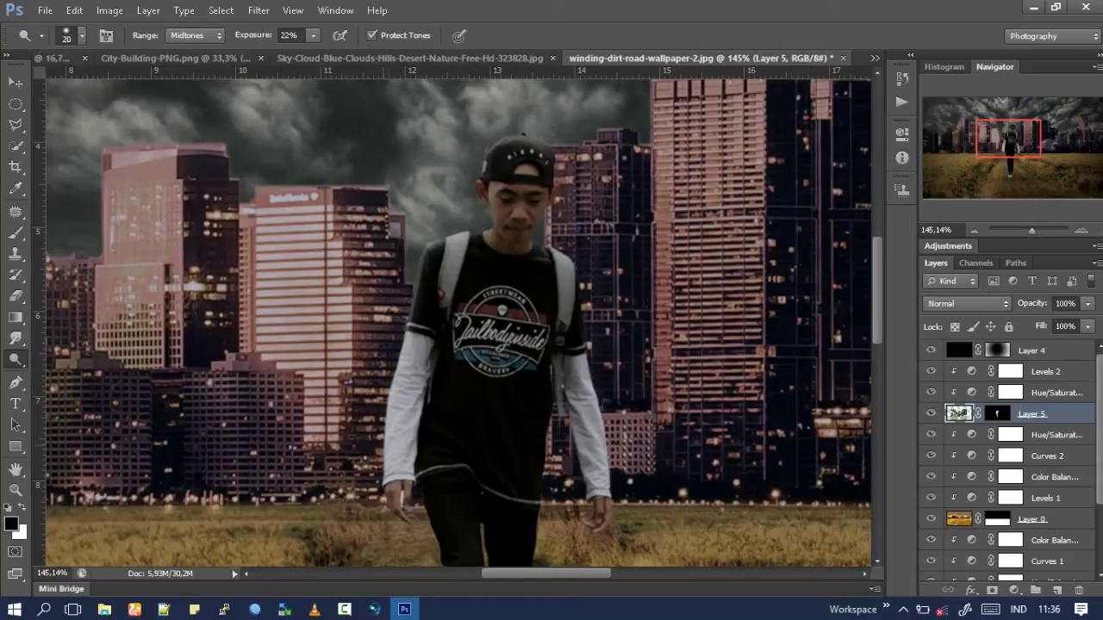
pyautogui.moveTo(572, 298); pyautogui.dragTo(571, 258)
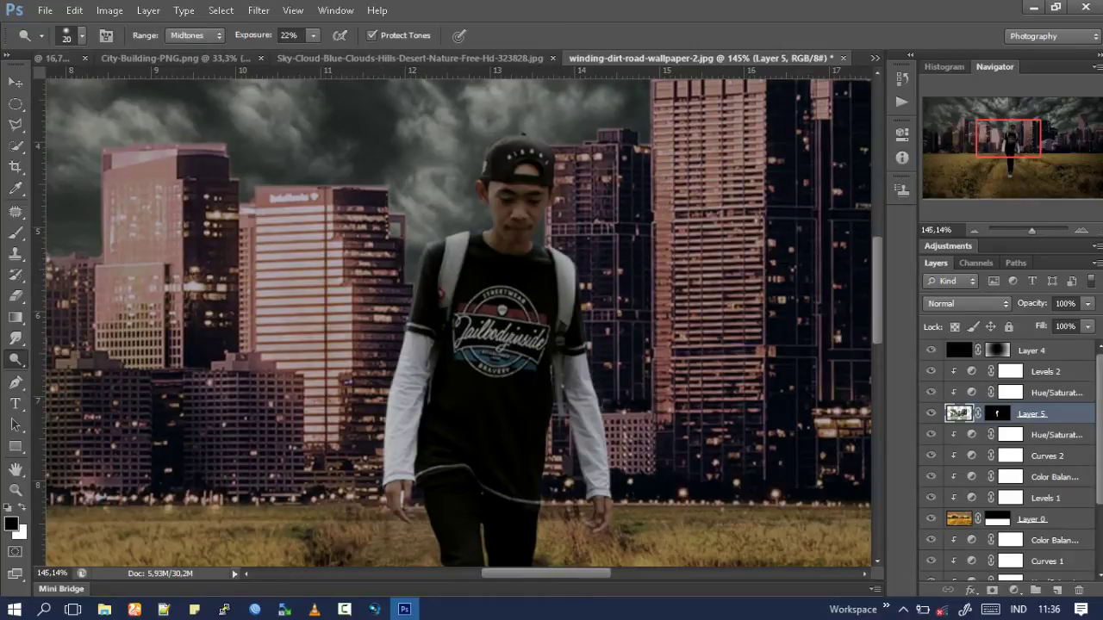
# Add a new Layer 6 above Levels 2 and set up a low-opacity white brush.
pyautogui.click(1046, 371)
pyautogui.hotkey('ctrl', 'shift', 'n')
pyautogui.press('Return')
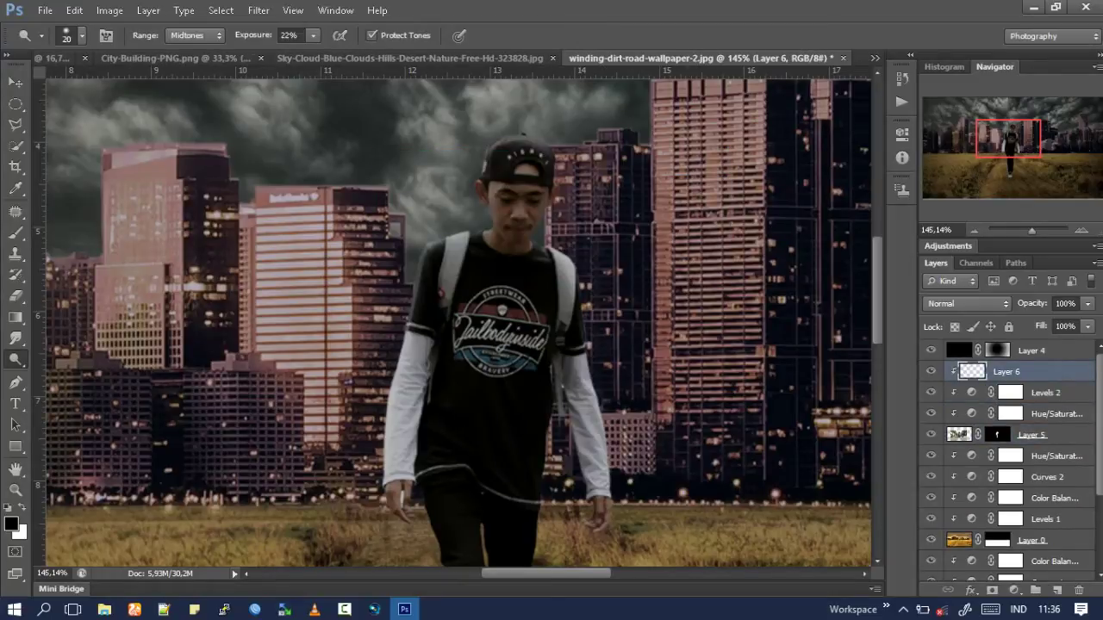
pyautogui.press('x')
pyautogui.press('b')
pyautogui.press('2')
pyautogui.press('2')
# Paint white light along the left strap, shoulder and cap edge, then unclip Layer 6.
pyautogui.moveTo(474, 237); pyautogui.dragTo(420, 331)
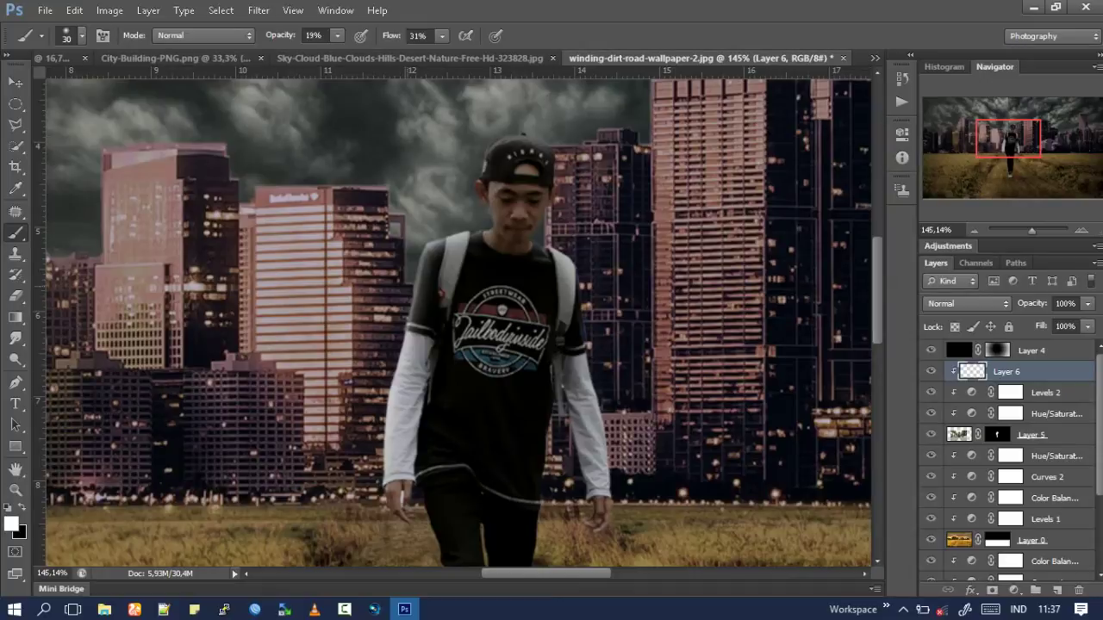
pyautogui.moveTo(481, 183)
pyautogui.mouseDown()
pyautogui.moveTo(484, 207)
pyautogui.moveTo(491, 177)
pyautogui.mouseUp()
pyautogui.hotkey('ctrl', 'z')
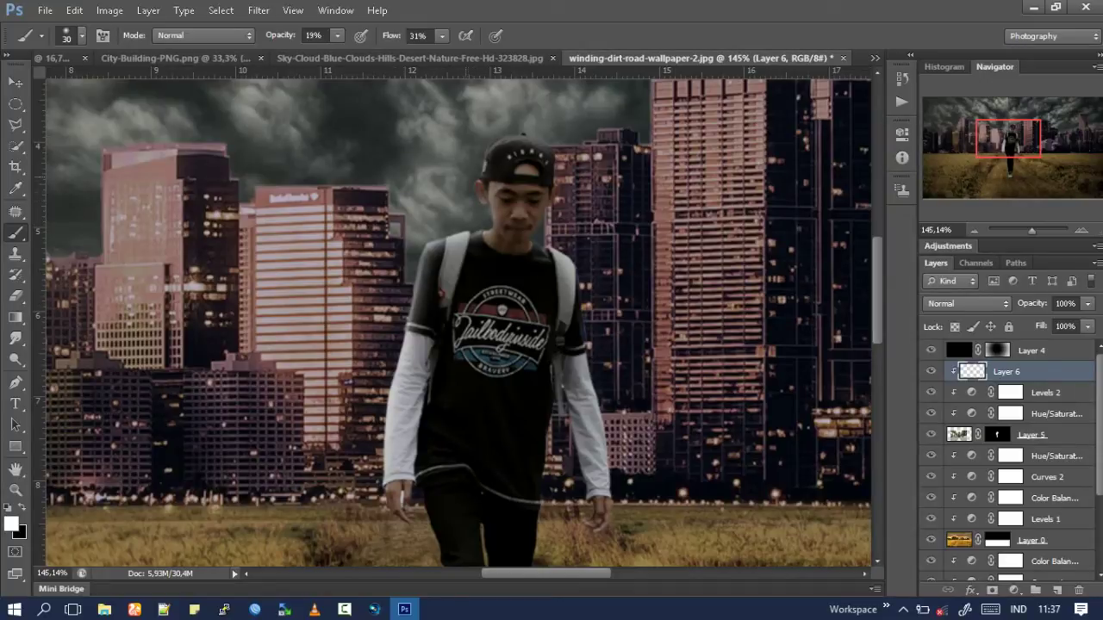
pyautogui.press('[')
pyautogui.press('[')
pyautogui.press('[')
pyautogui.moveTo(492, 164); pyautogui.dragTo(505, 140)
pyautogui.hotkey('ctrl', 'alt', 'g')
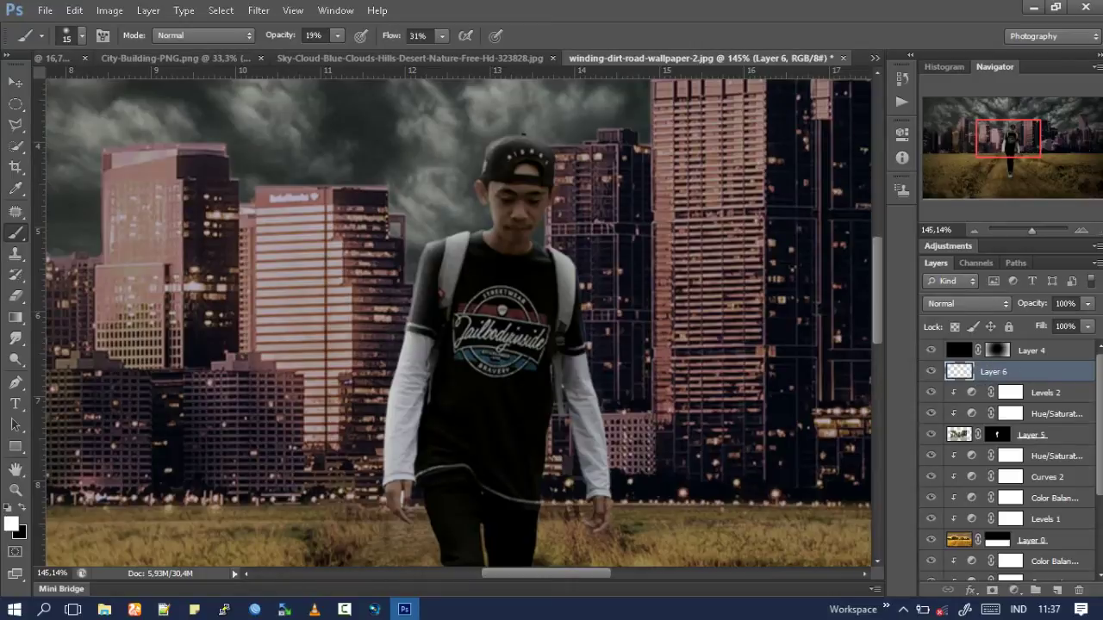
# Paint faint white light beside the man's arm, hand and shoulder.
pyautogui.scroll(-3, 459, 324)
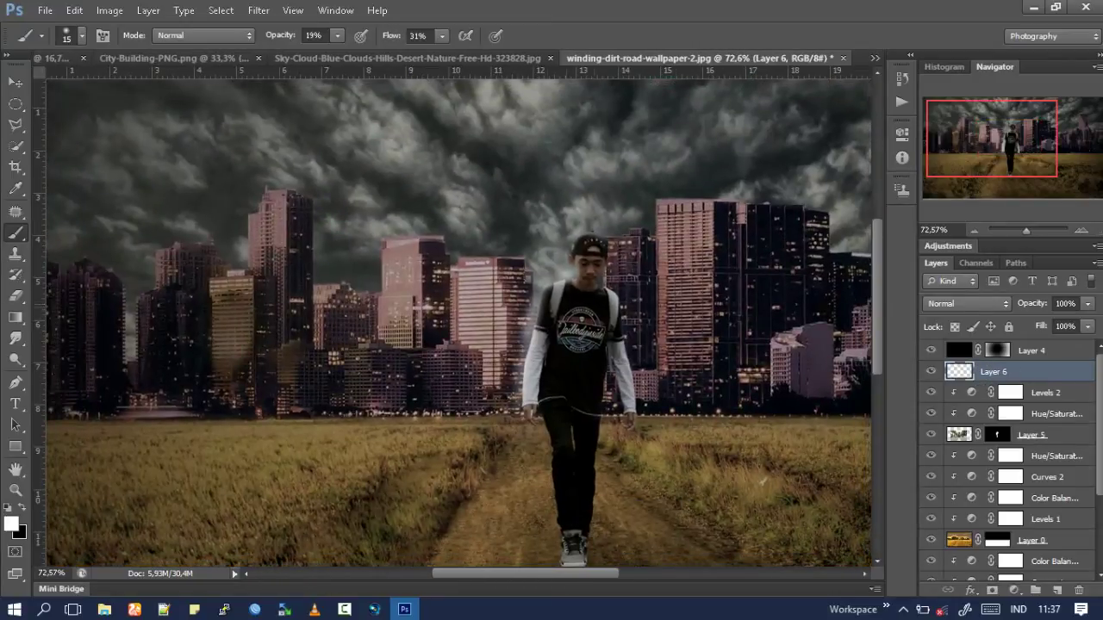
pyautogui.scroll(2, 459, 324)
pyautogui.press(']')
pyautogui.moveTo(512, 352); pyautogui.dragTo(512, 395)
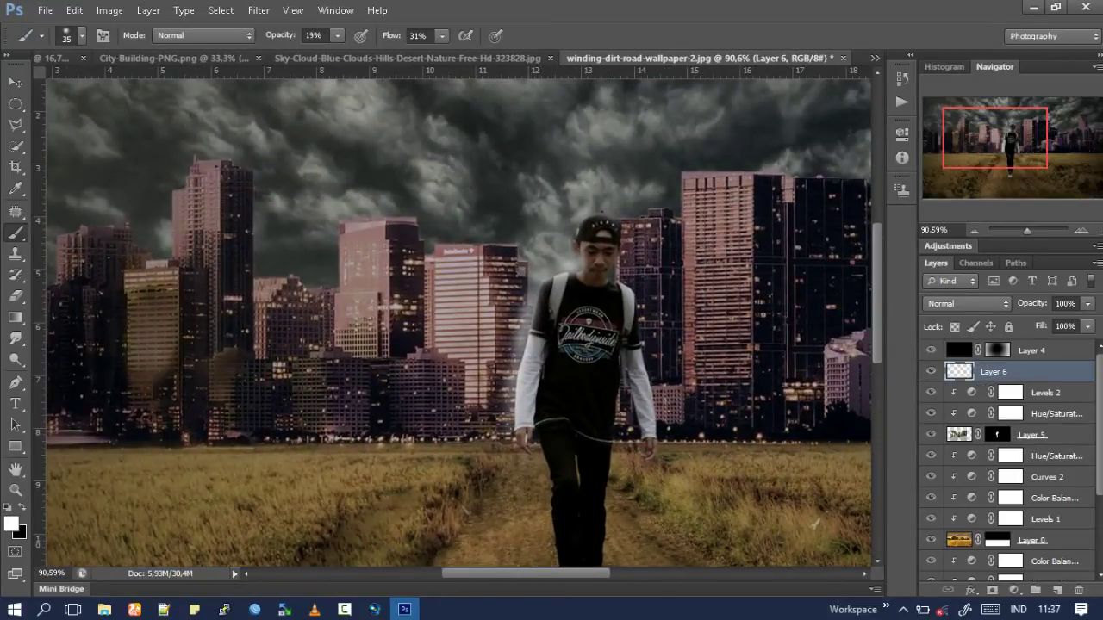
pyautogui.moveTo(515, 441); pyautogui.dragTo(519, 450)
pyautogui.scroll(3, 608, 293)
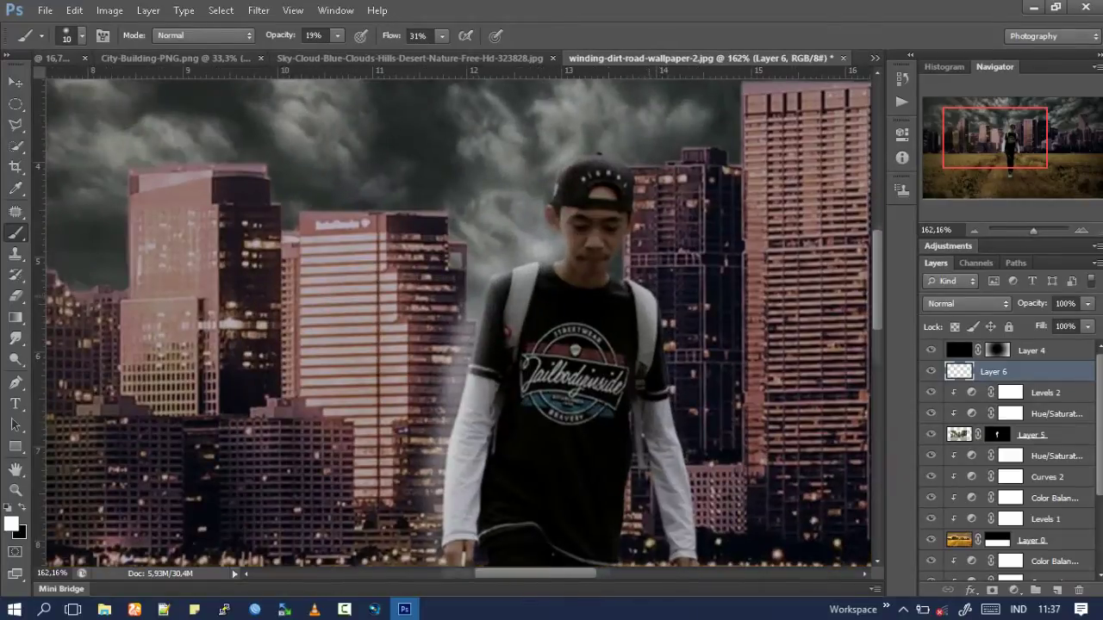
pyautogui.moveTo(613, 267); pyautogui.dragTo(671, 319)
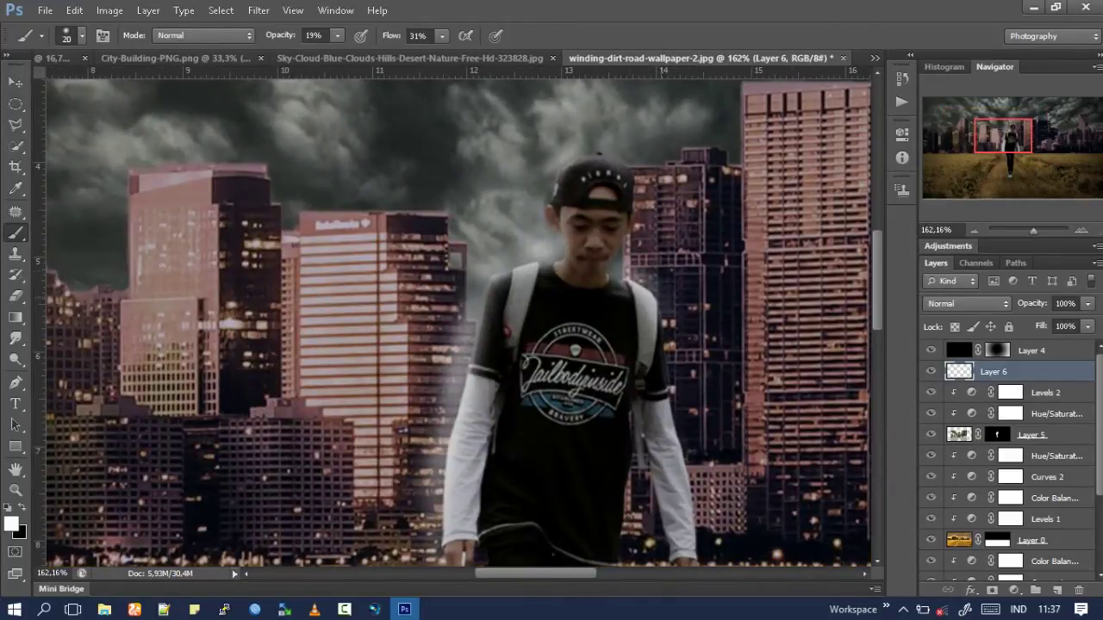
# Paint rim light down the arm and forearm edges and set Layer 6 to 71% opacity.
pyautogui.press('[')
pyautogui.press('[')
pyautogui.press('[')
pyautogui.moveTo(625, 280)
pyautogui.mouseDown()
pyautogui.moveTo(664, 314)
pyautogui.moveTo(665, 370)
pyautogui.mouseUp()
pyautogui.moveTo(662, 320); pyautogui.dragTo(667, 398)
pyautogui.moveTo(664, 331); pyautogui.dragTo(671, 405)
pyautogui.moveTo(658, 353); pyautogui.dragTo(682, 465)
pyautogui.press('[')
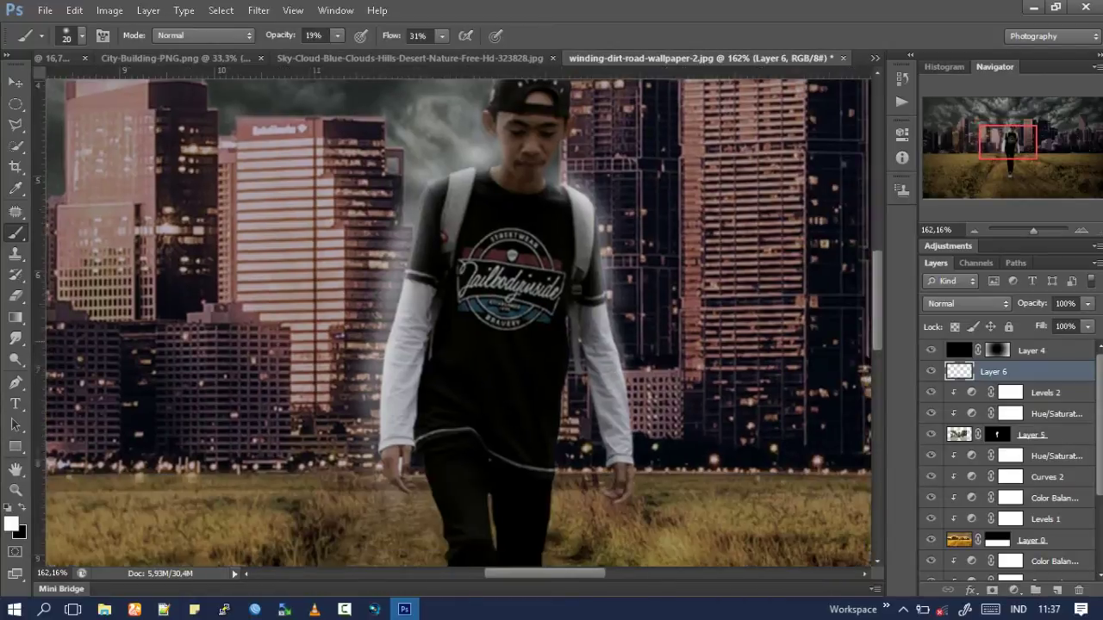
pyautogui.moveTo(628, 386); pyautogui.dragTo(633, 469)
pyautogui.moveTo(631, 428); pyautogui.dragTo(630, 453)
pyautogui.moveTo(629, 358); pyautogui.dragTo(629, 405)
pyautogui.moveTo(1034, 303); pyautogui.dragTo(1008, 303)
# Paint rim light along the man's right arm and torso edge.
pyautogui.hotkey('ctrl', '0')
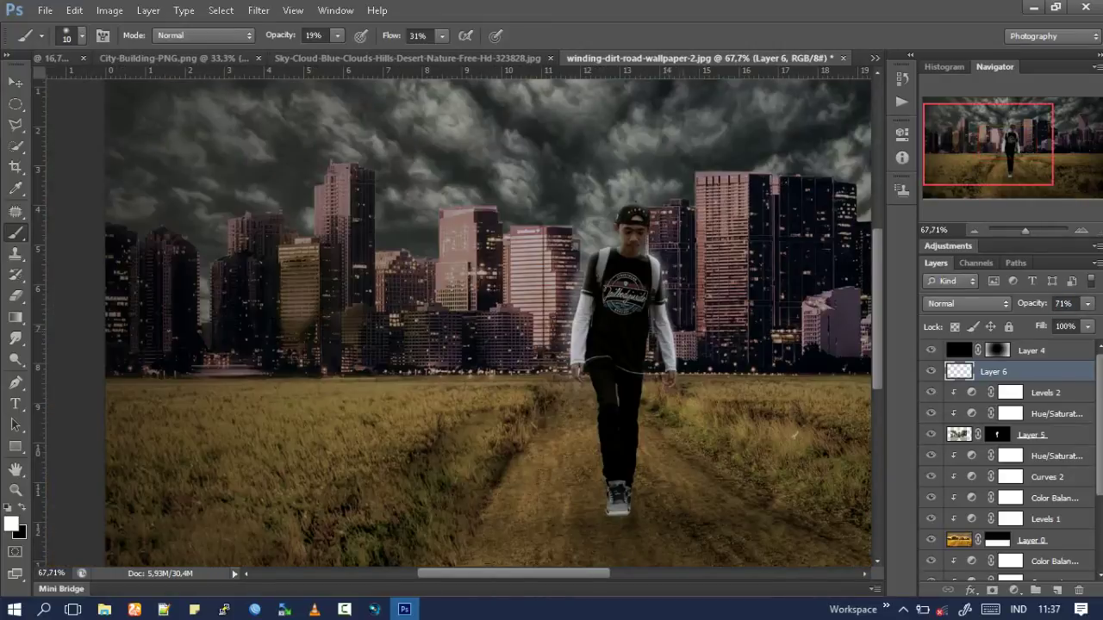
pyautogui.scroll(3, 457, 319)
pyautogui.scroll(3, 583, 319)
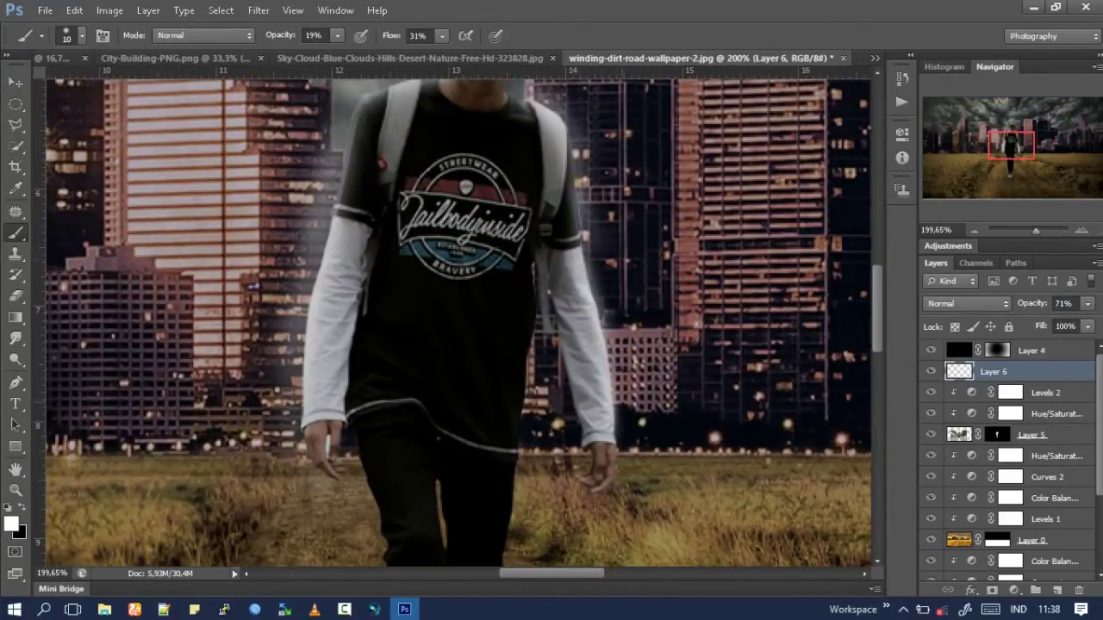
pyautogui.moveTo(548, 292); pyautogui.dragTo(572, 422)
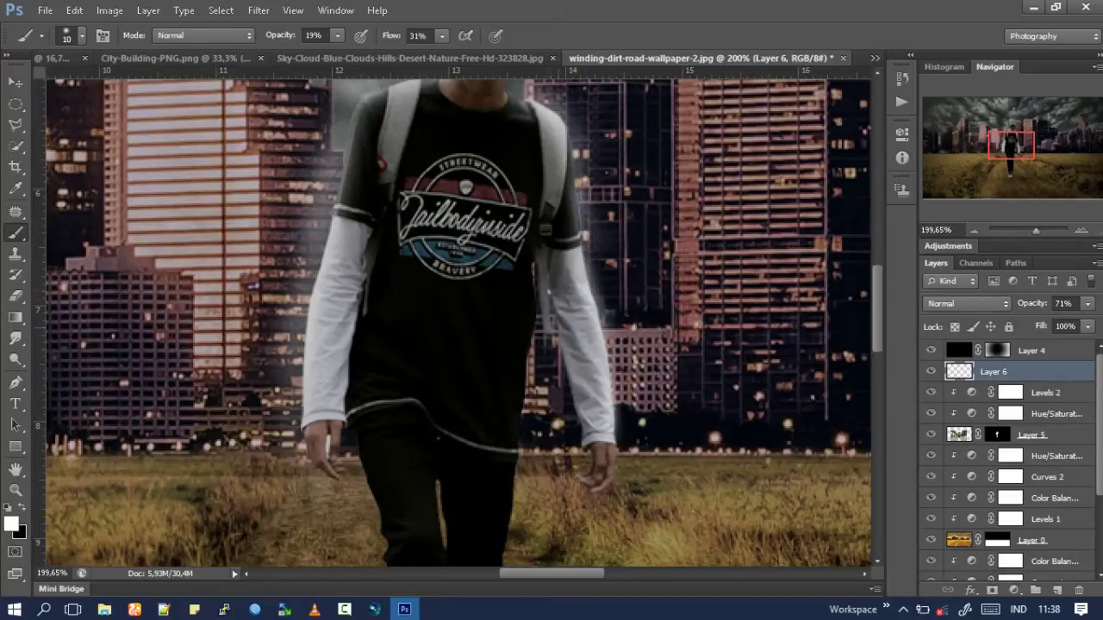
pyautogui.moveTo(560, 319); pyautogui.dragTo(579, 418)
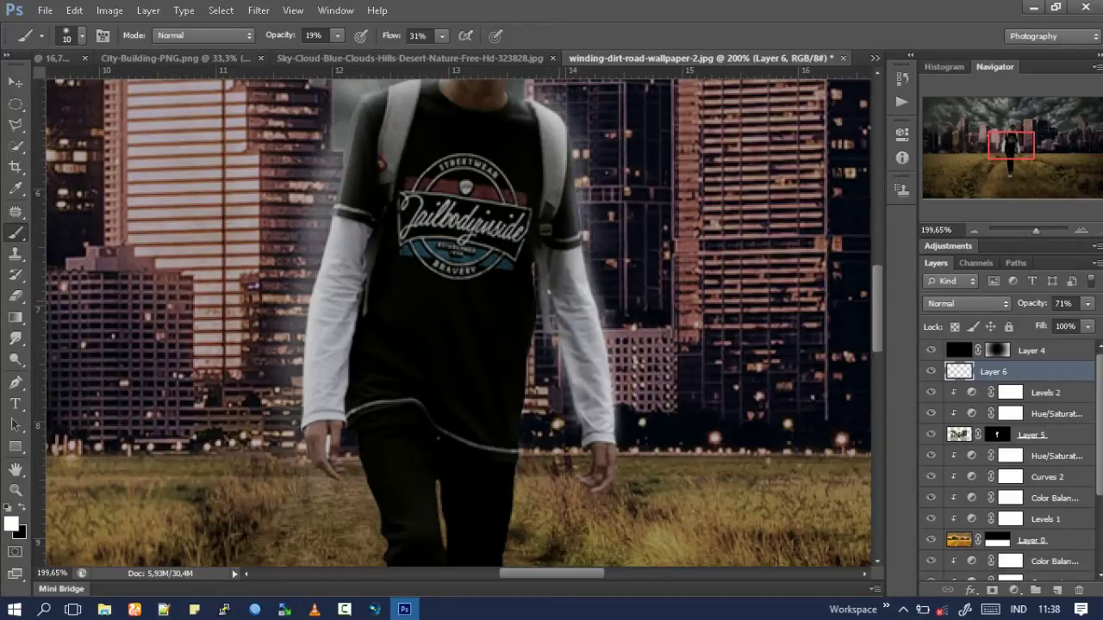
pyautogui.moveTo(539, 274); pyautogui.dragTo(520, 430)
pyautogui.moveTo(523, 372); pyautogui.dragTo(511, 458)
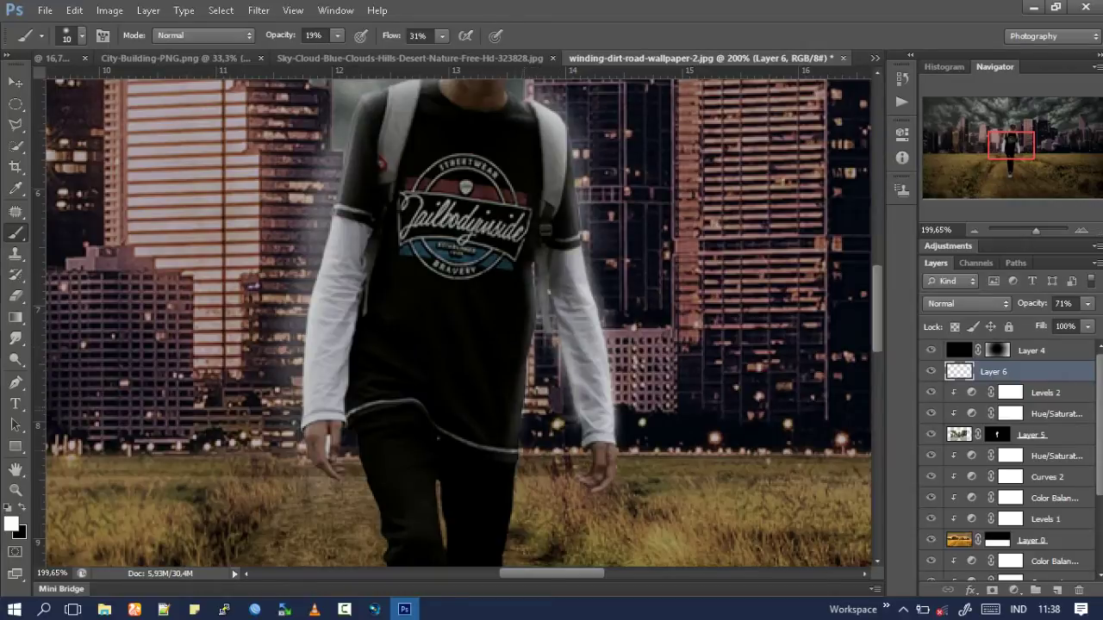
pyautogui.moveTo(531, 341); pyautogui.dragTo(514, 426)
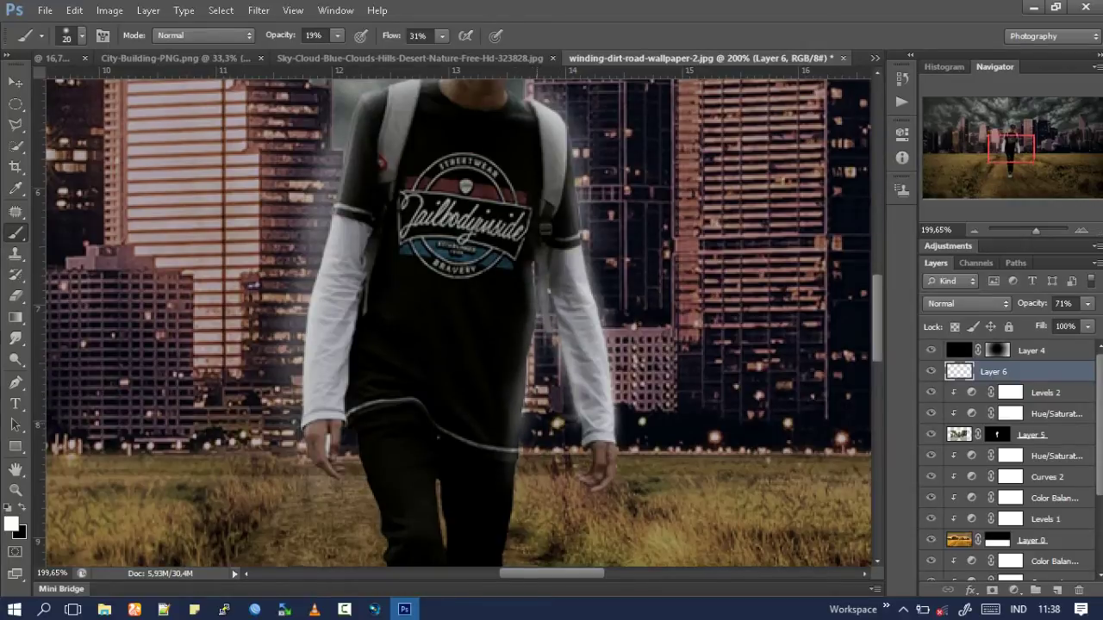
pyautogui.scroll(-5, 517, 405)
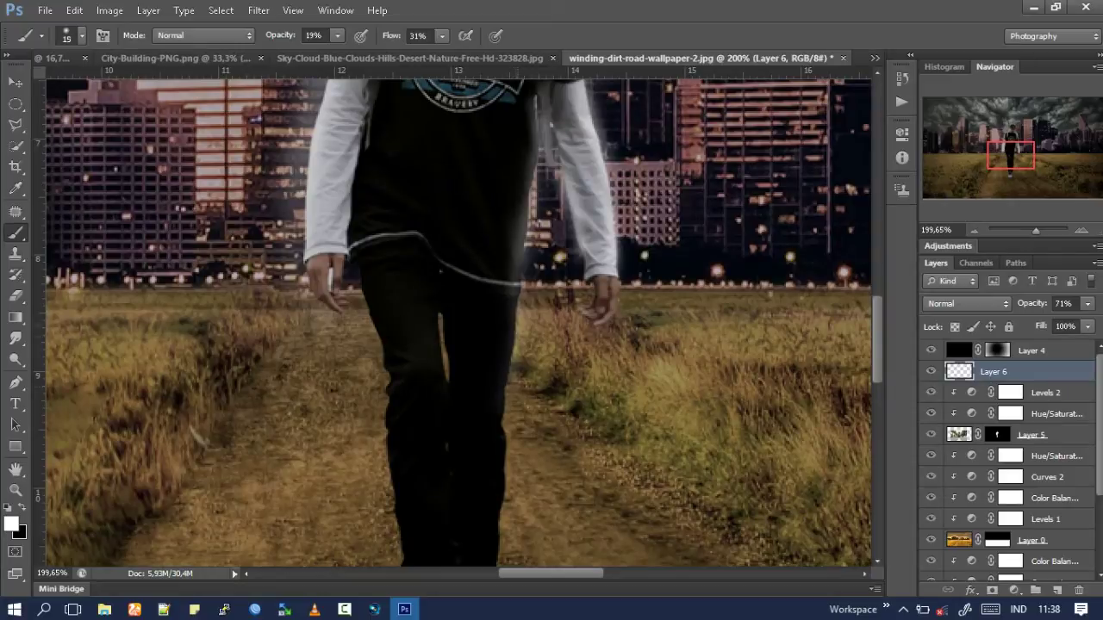
pyautogui.press(']')
pyautogui.moveTo(517, 310); pyautogui.dragTo(508, 405)
# Paint rim light near the hand and along the leg edges.
pyautogui.scroll(5, 565, 407)
pyautogui.scroll(3, 500, 376)
pyautogui.moveTo(481, 343)
pyautogui.mouseDown()
pyautogui.moveTo(514, 495)
pyautogui.moveTo(474, 397)
pyautogui.mouseUp()
pyautogui.moveTo(470, 305)
pyautogui.mouseDown()
pyautogui.moveTo(480, 342)
pyautogui.moveTo(467, 429)
pyautogui.mouseUp()
pyautogui.moveTo(476, 386); pyautogui.dragTo(479, 465)
pyautogui.moveTo(474, 388); pyautogui.dragTo(488, 509)
pyautogui.moveTo(476, 356)
pyautogui.mouseDown()
pyautogui.moveTo(472, 288)
pyautogui.moveTo(522, 329)
pyautogui.moveTo(520, 356)
pyautogui.mouseUp()
pyautogui.moveTo(515, 270); pyautogui.dragTo(519, 348)
pyautogui.hotkey('ctrl', '0')
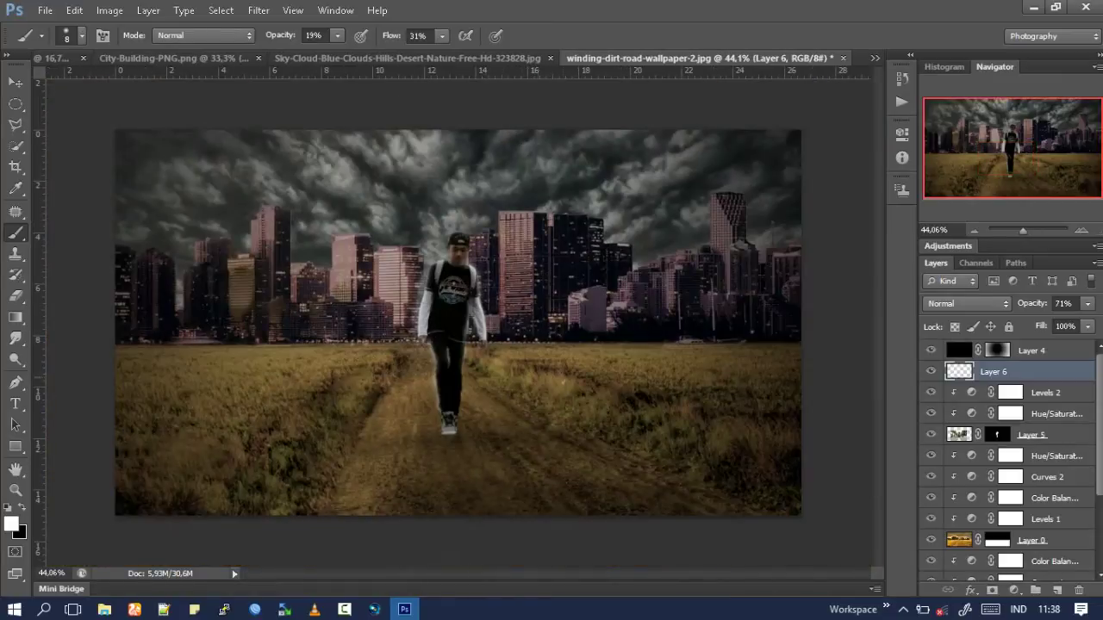
# Lower the rim-light layer to 59% opacity and enlarge the brush to 20.
pyautogui.scroll(3, 455, 380)
pyautogui.scroll(2, 455, 379)
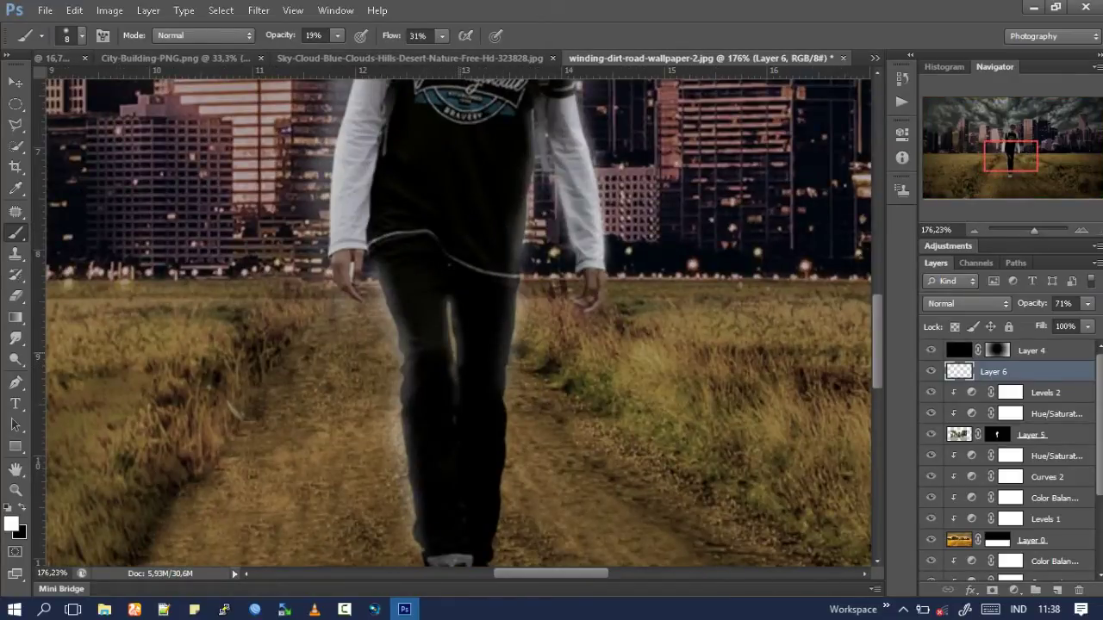
pyautogui.scroll(-2, 718, 378)
pyautogui.press('Down')
pyautogui.press('Down')
pyautogui.press('Down')
pyautogui.press('Down')
pyautogui.press('Down')
pyautogui.press('Down')
pyautogui.scroll(-2, 456, 318)
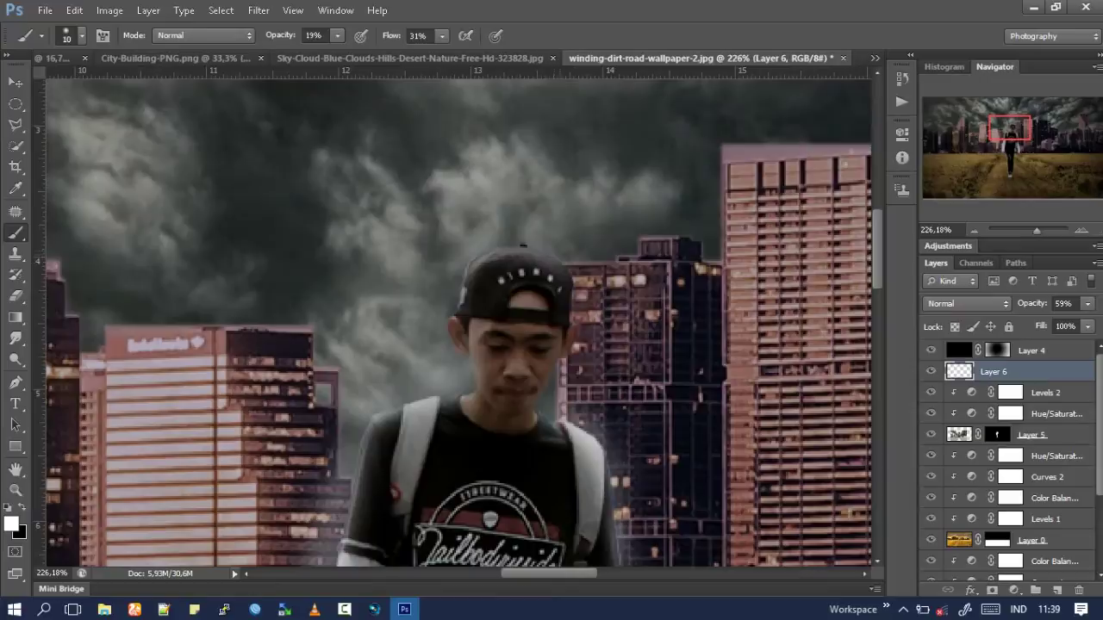
pyautogui.press(']')
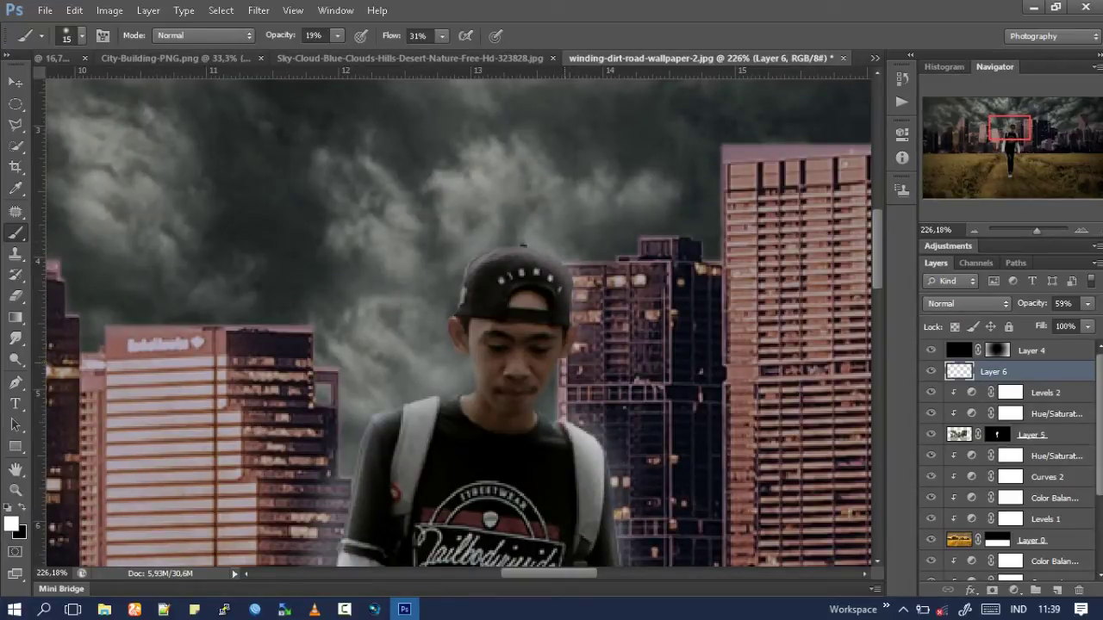
# Paint white light along both shoe edges and up the leg's right edge.
pyautogui.scroll(-2, 457, 318)
pyautogui.scroll(-2, 457, 319)
pyautogui.scroll(-2, 457, 319)
pyautogui.scroll(-2, 495, 483)
pyautogui.scroll(2, 496, 483)
pyautogui.scroll(2, 496, 483)
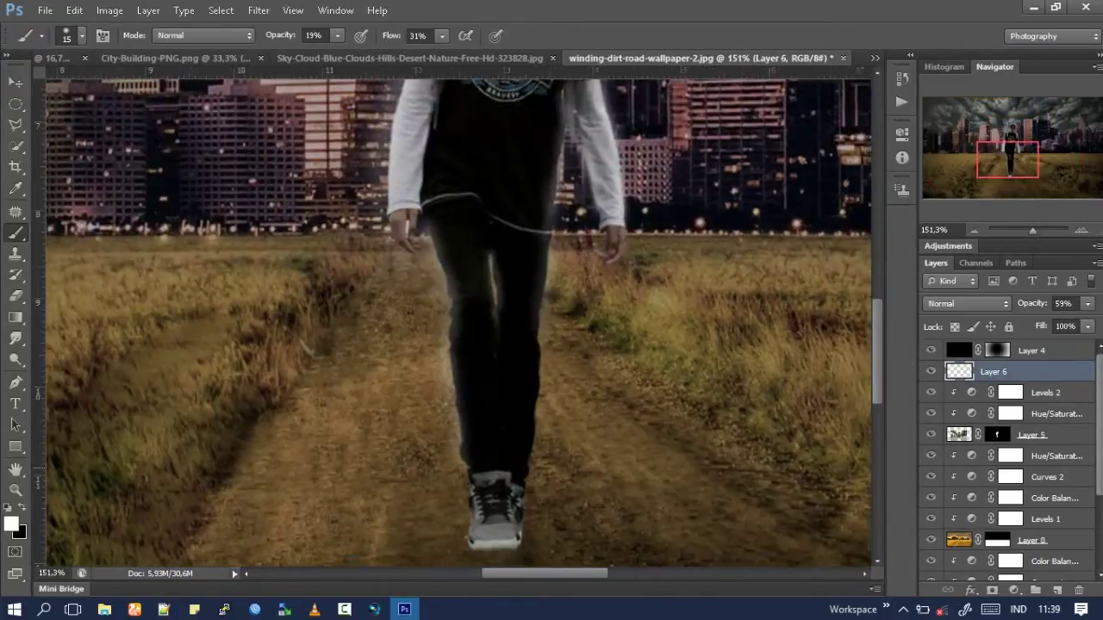
pyautogui.scroll(2, 495, 482)
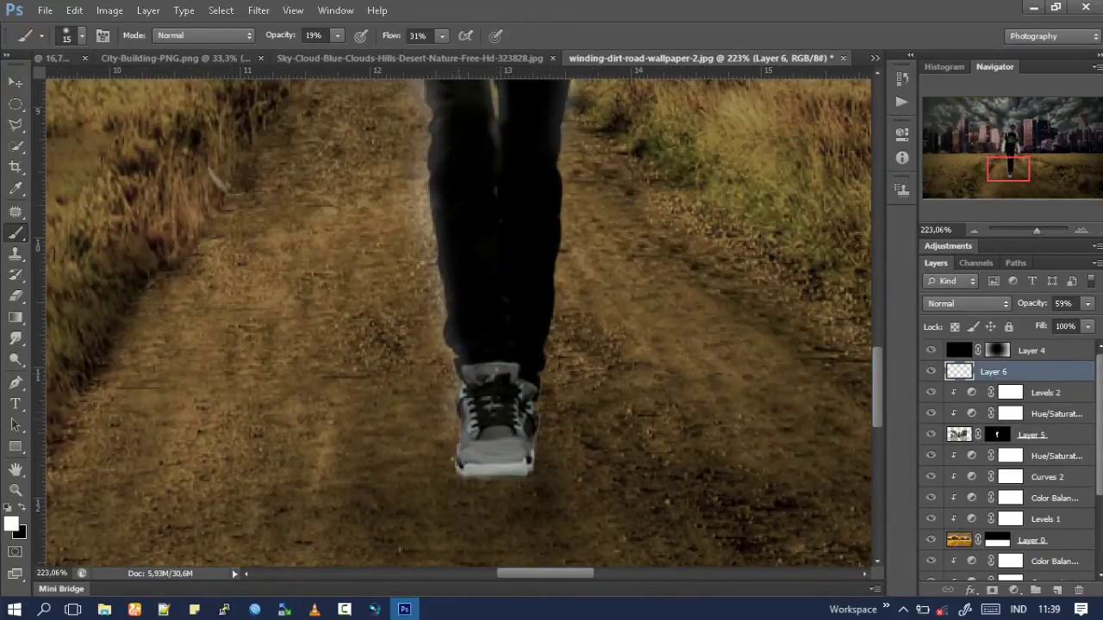
pyautogui.moveTo(459, 465); pyautogui.dragTo(462, 410)
pyautogui.moveTo(534, 438); pyautogui.dragTo(538, 390)
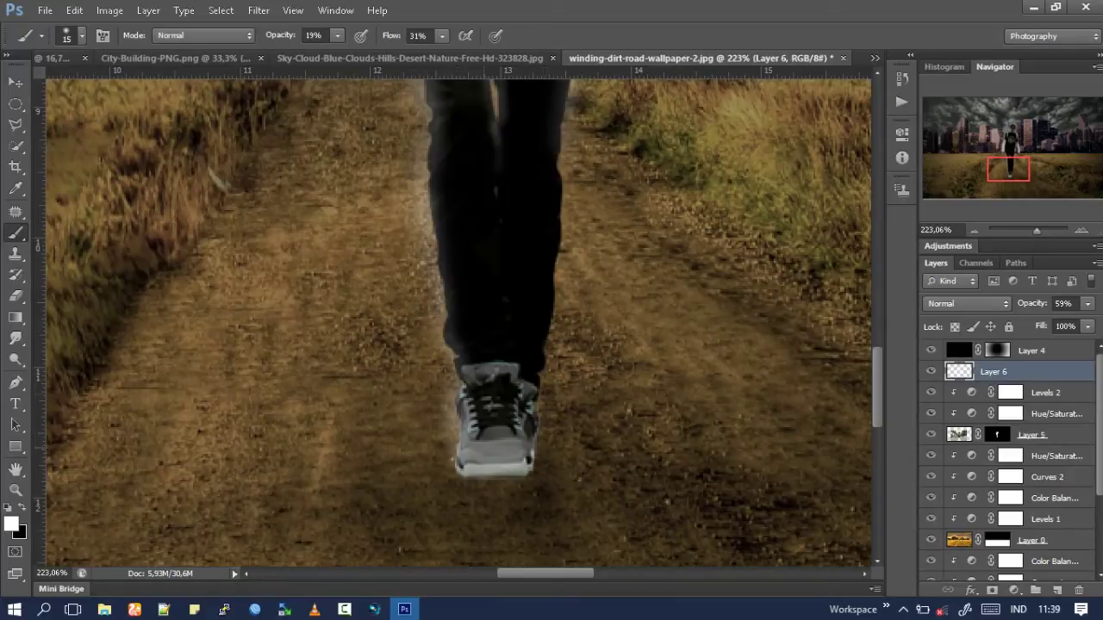
pyautogui.moveTo(538, 431); pyautogui.dragTo(555, 341)
pyautogui.moveTo(558, 249)
pyautogui.mouseDown()
pyautogui.moveTo(562, 168)
pyautogui.moveTo(555, 174)
pyautogui.mouseUp()
pyautogui.moveTo(554, 279); pyautogui.dragTo(557, 181)
pyautogui.moveTo(551, 360); pyautogui.dragTo(557, 269)
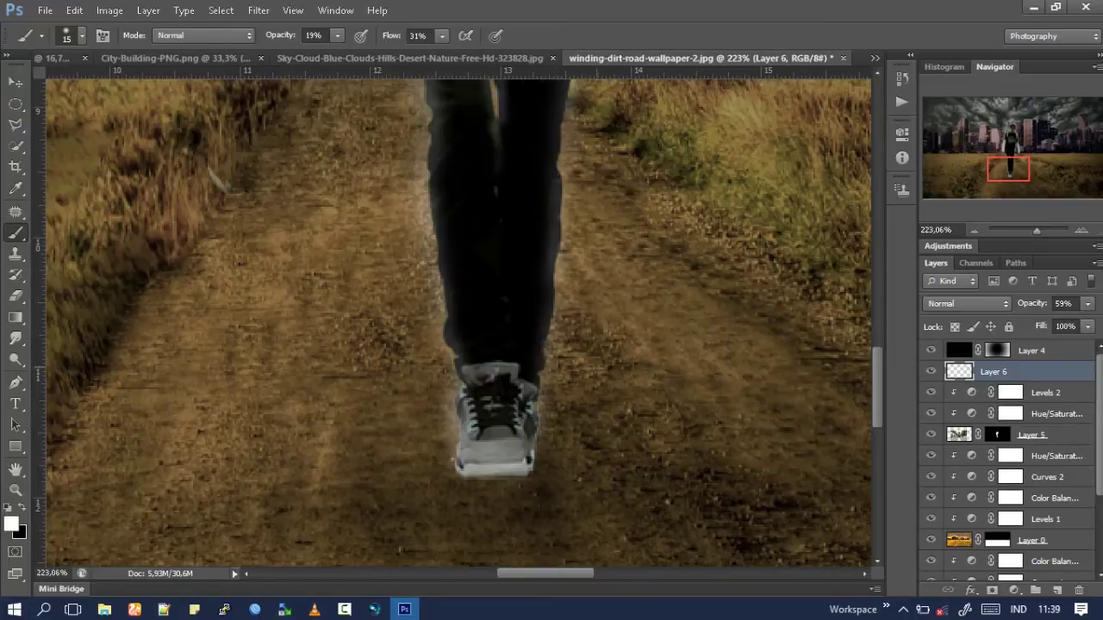
# Set the rim-light layer's opacity to 50%.
pyautogui.scroll(-5, 556, 284)
pyautogui.write('48')
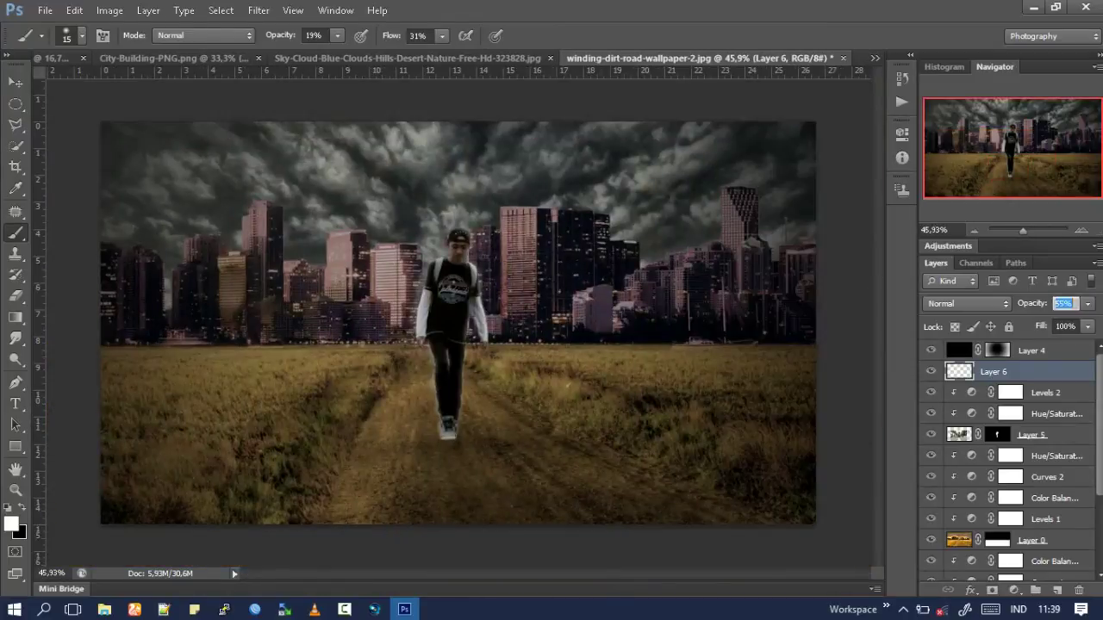
pyautogui.write('50')
pyautogui.press('Return')
pyautogui.click(958, 434)
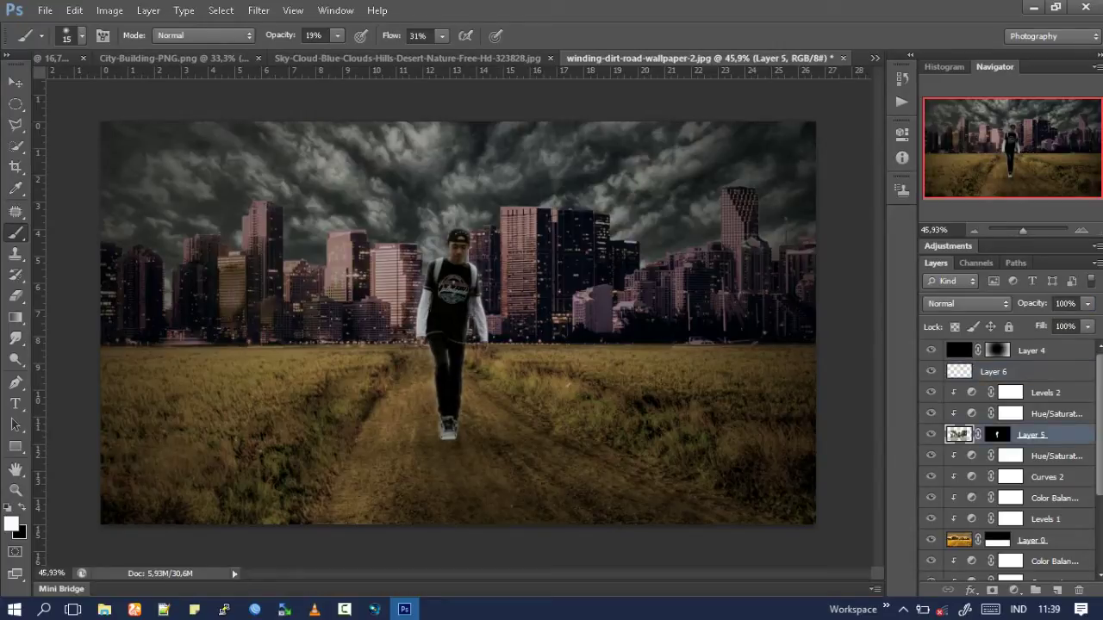
# Create Layer 7 below the boy and paint a white radial gradient glow behind him.
pyautogui.hotkey('ctrl', 'shift', 'n')
pyautogui.press('Return')
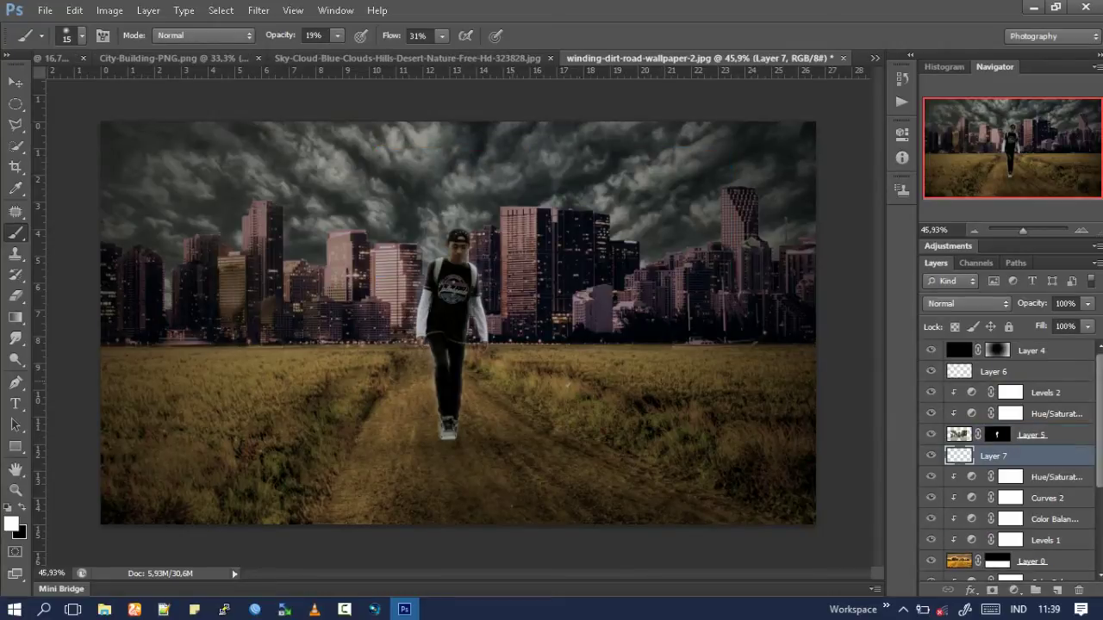
pyautogui.press('g')
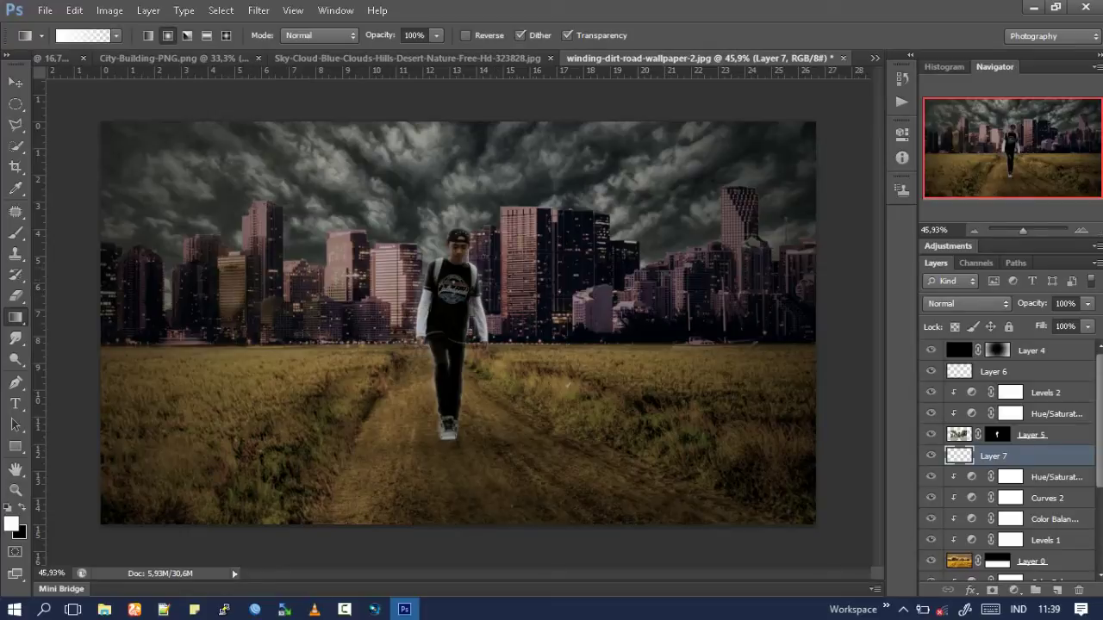
pyautogui.moveTo(452, 287); pyautogui.dragTo(451, 407)
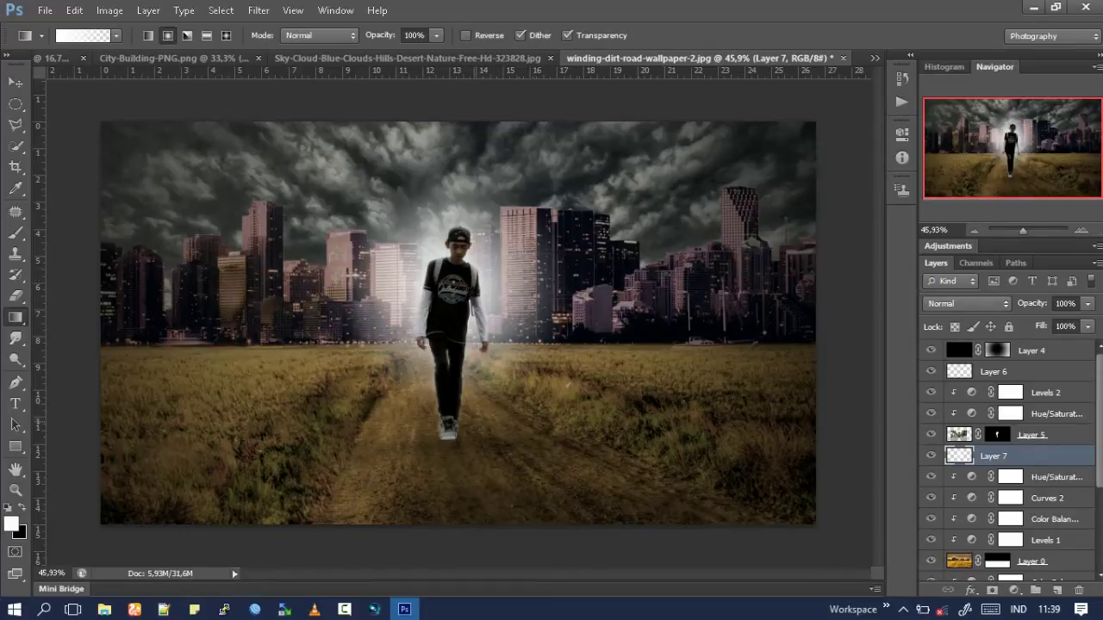
pyautogui.moveTo(453, 276); pyautogui.dragTo(453, 431)
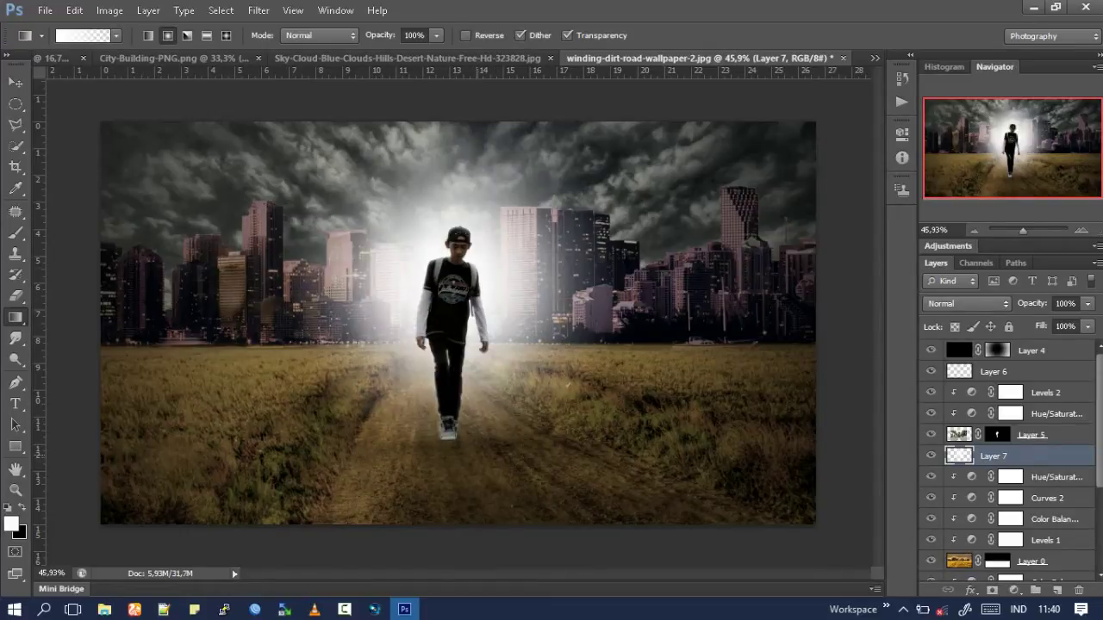
# Stretch the glow wider and flatter and shift it slightly down.
pyautogui.hotkey('ctrl', 't')
pyautogui.moveTo(628, 288); pyautogui.dragTo(815, 288)
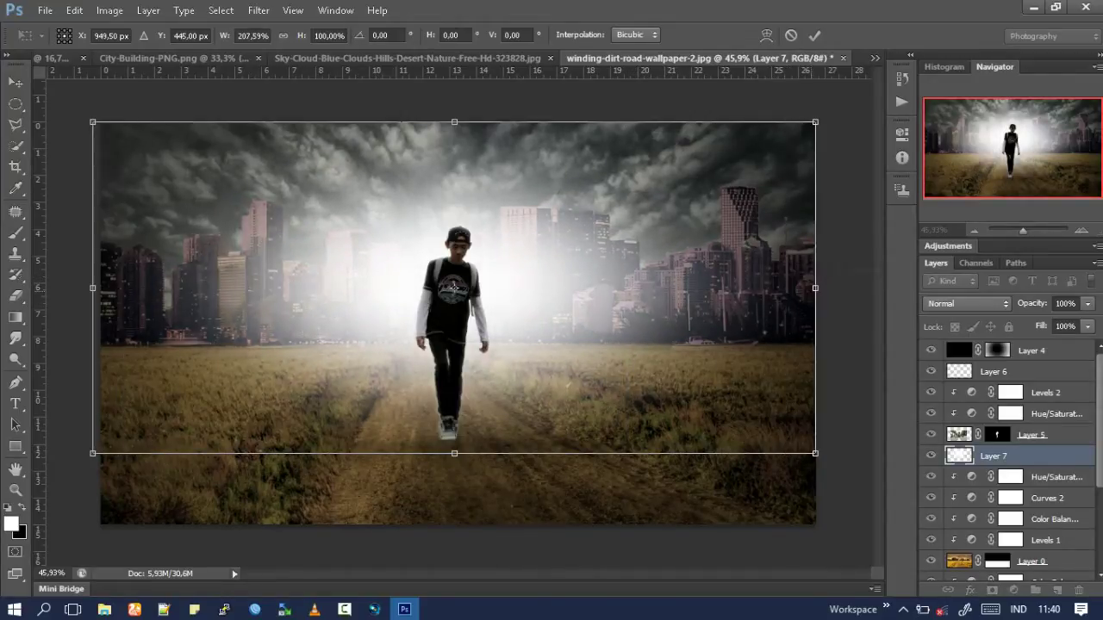
pyautogui.moveTo(454, 122); pyautogui.dragTo(454, 146)
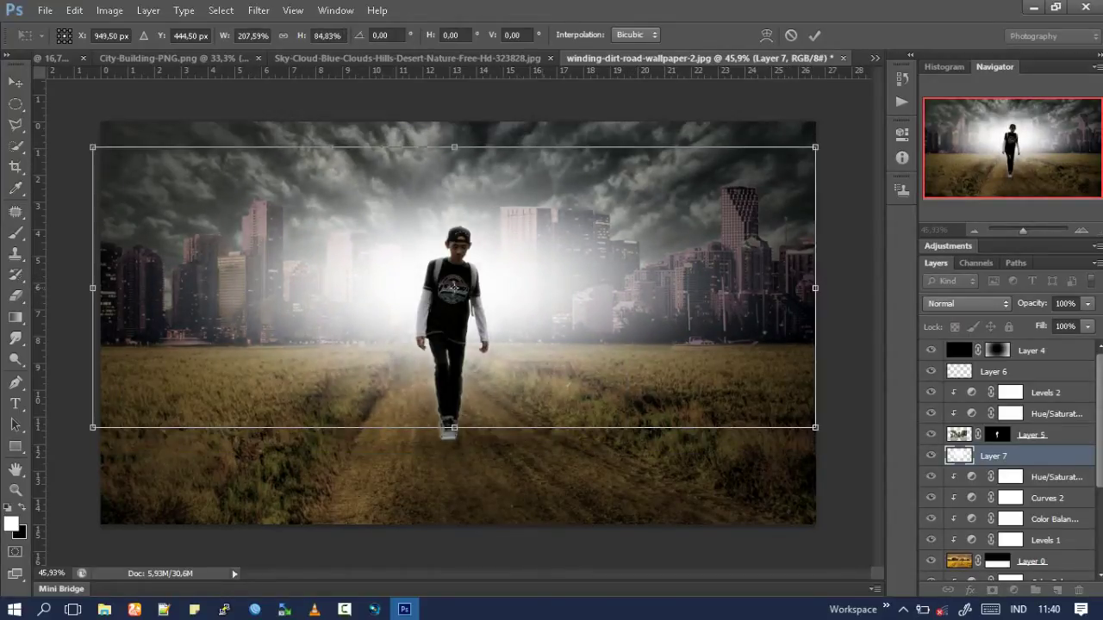
pyautogui.moveTo(526, 284); pyautogui.dragTo(519, 316)
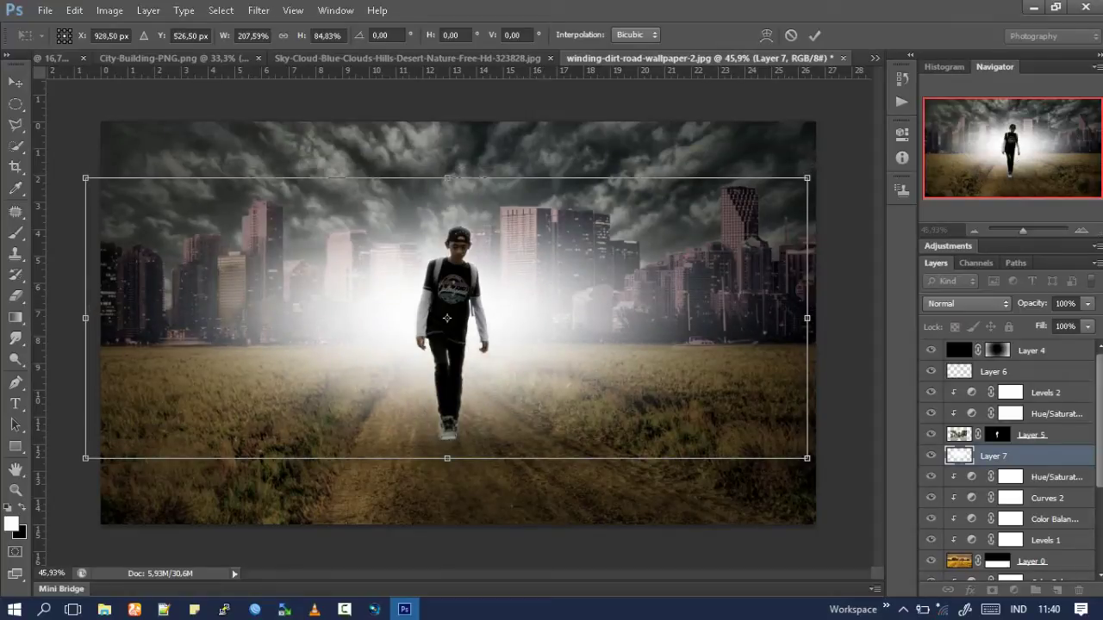
pyautogui.press('g')
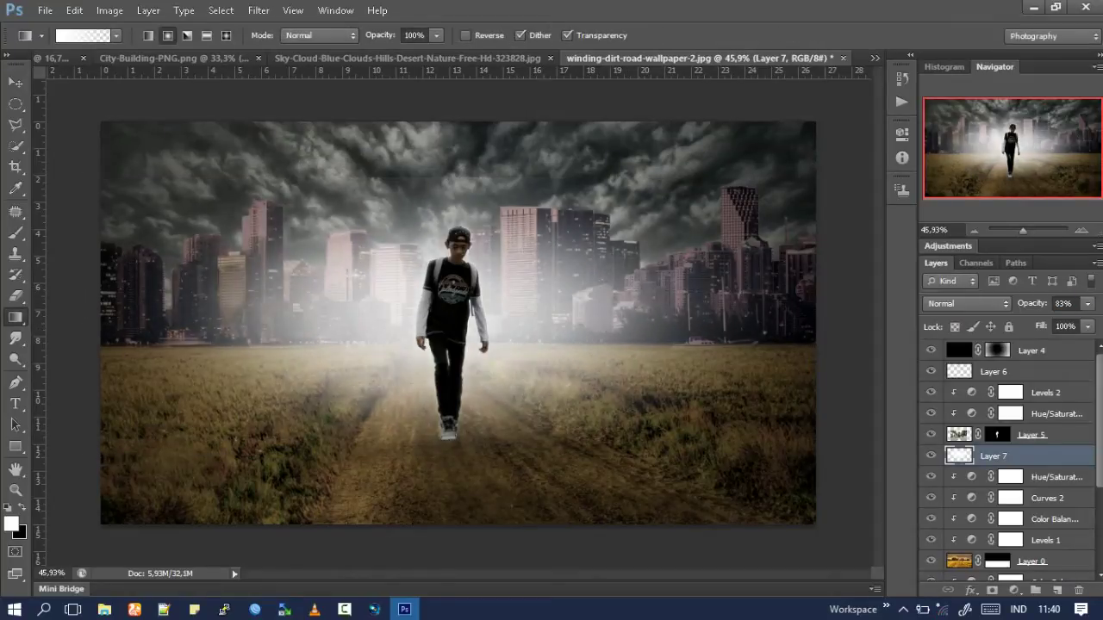
# Fade the glow layer to 70% opacity, then reselect the boy's Layer 5.
pyautogui.write('78')
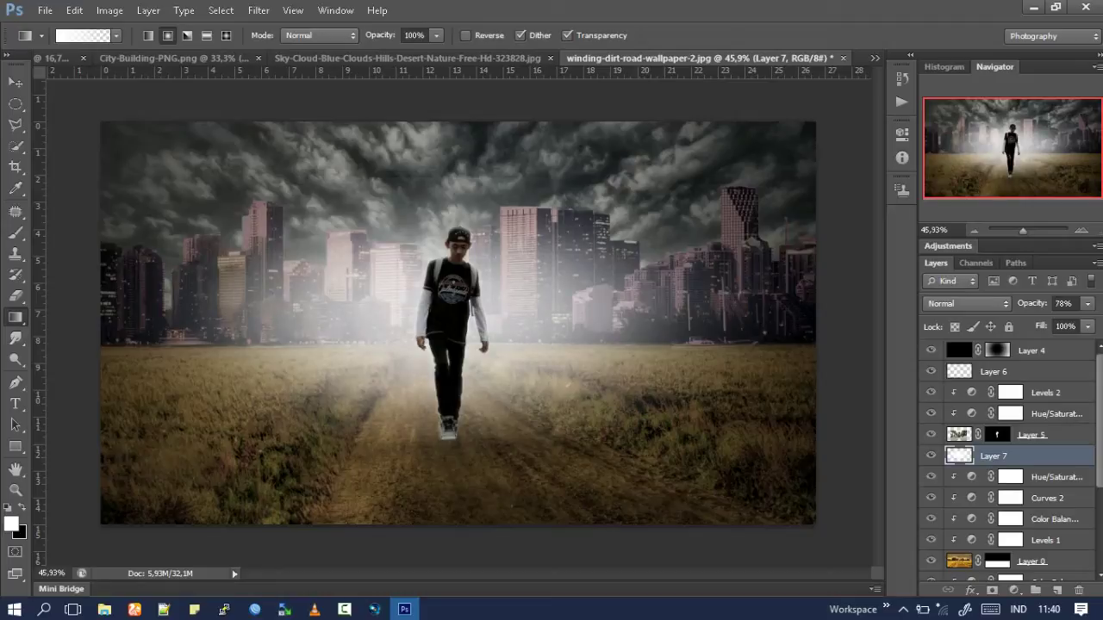
pyautogui.click(1065, 303)
pyautogui.write('75')
pyautogui.hotkey('ctrl', '-')
pyautogui.hotkey('ctrl', '+')
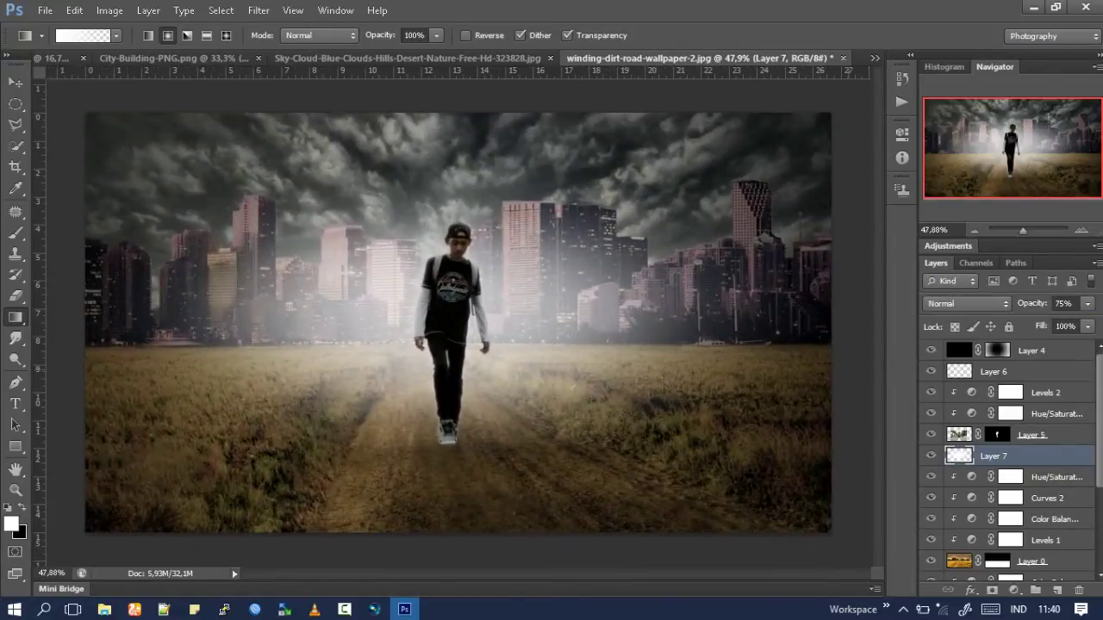
pyautogui.click(1065, 304)
pyautogui.write('70')
pyautogui.press('Return')
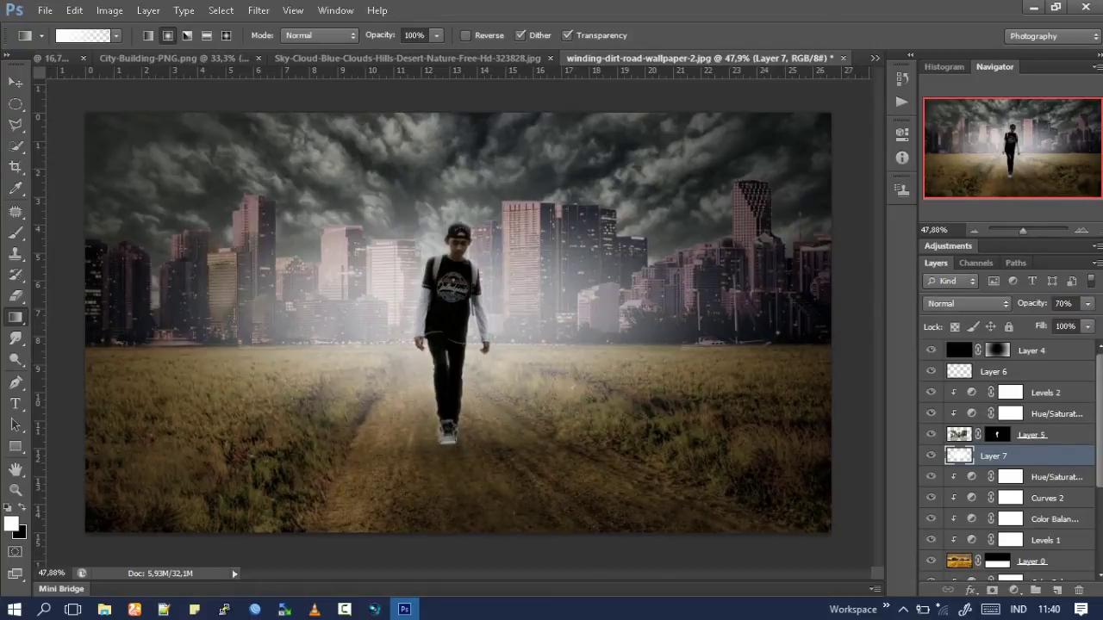
pyautogui.scroll(1, 458, 323)
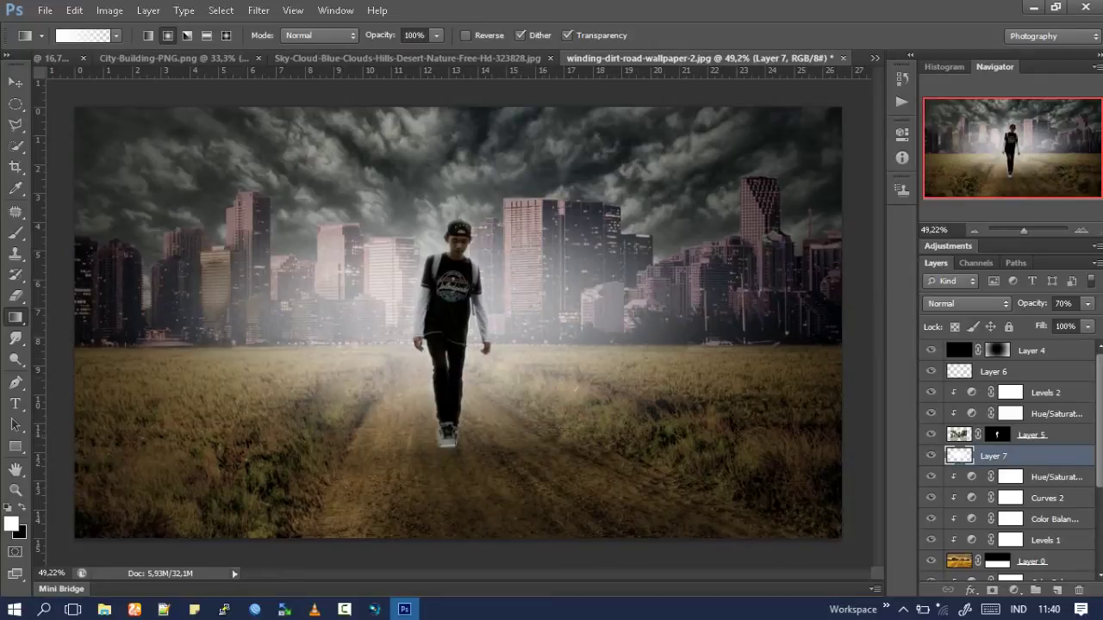
pyautogui.hotkey('alt', ']')
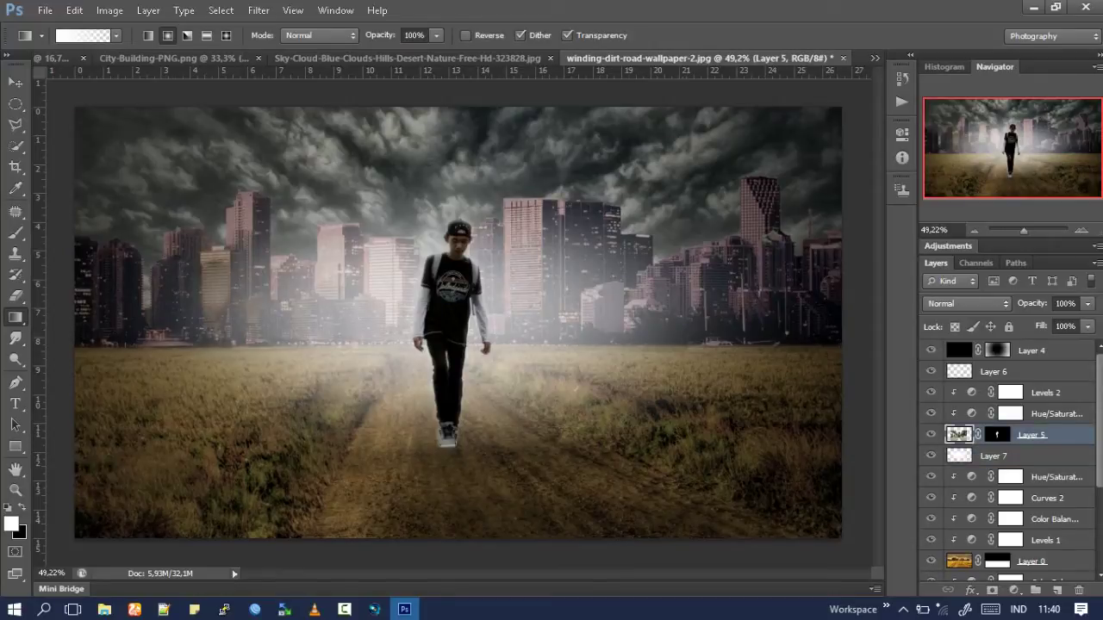
# Burn the boy's shoe darker, including laces, upper, sole and right edge.
pyautogui.press('o')
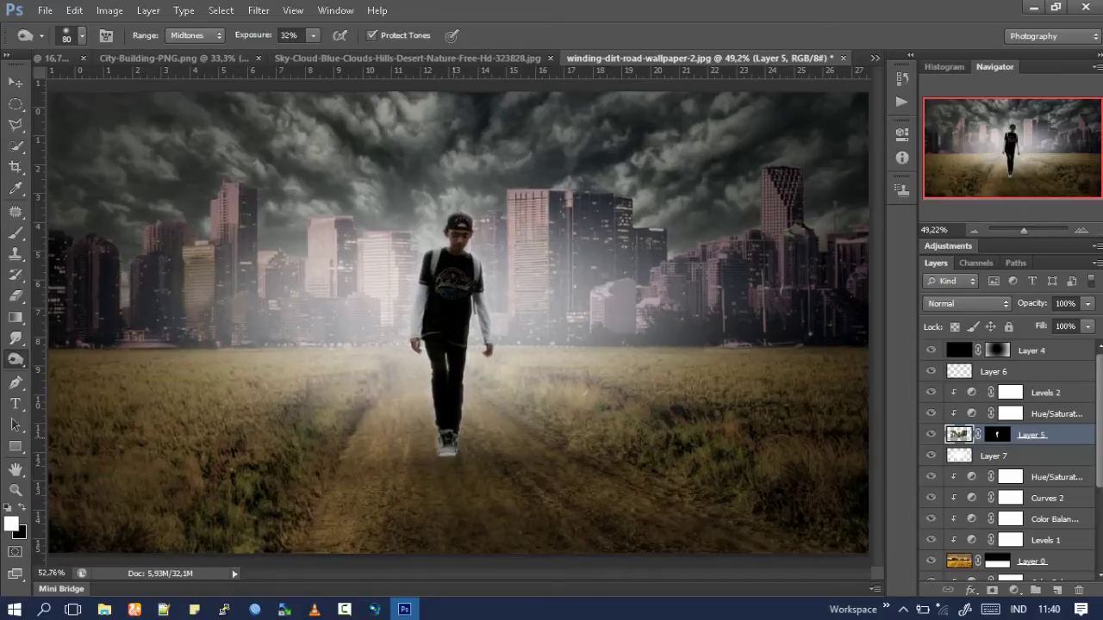
pyautogui.scroll(6, 452, 440)
pyautogui.press('[')
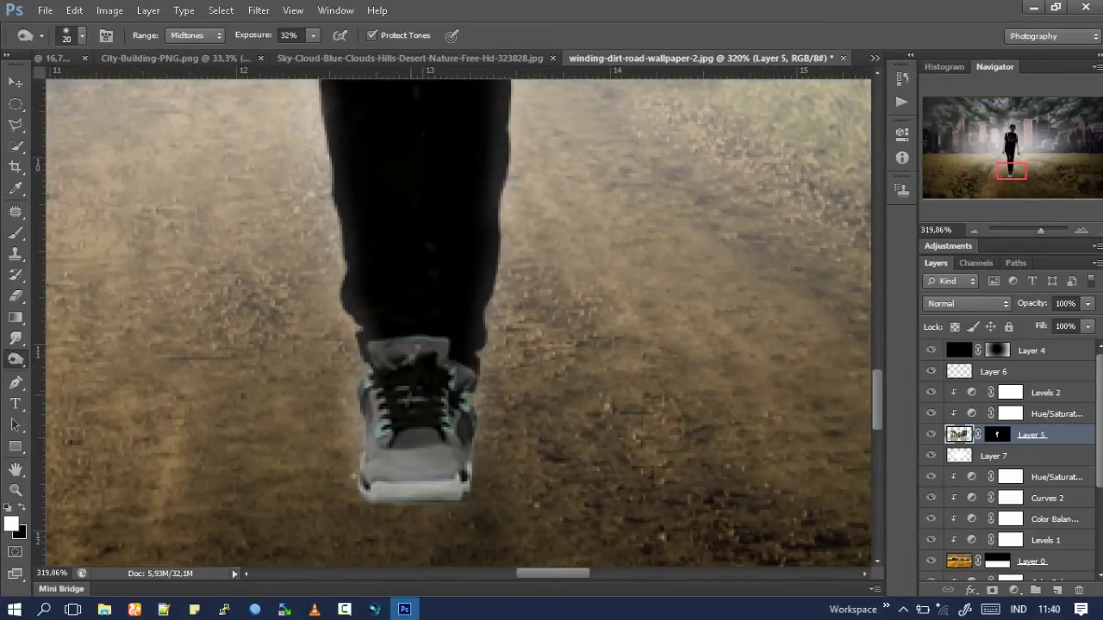
pyautogui.moveTo(419, 431); pyautogui.dragTo(420, 474)
pyautogui.moveTo(396, 345); pyautogui.dragTo(435, 358)
pyautogui.moveTo(371, 347)
pyautogui.mouseDown()
pyautogui.moveTo(448, 350)
pyautogui.moveTo(435, 457)
pyautogui.moveTo(384, 465)
pyautogui.mouseUp()
pyautogui.moveTo(380, 423)
pyautogui.mouseDown()
pyautogui.moveTo(422, 464)
pyautogui.moveTo(453, 457)
pyautogui.moveTo(446, 474)
pyautogui.mouseUp()
pyautogui.press('[')
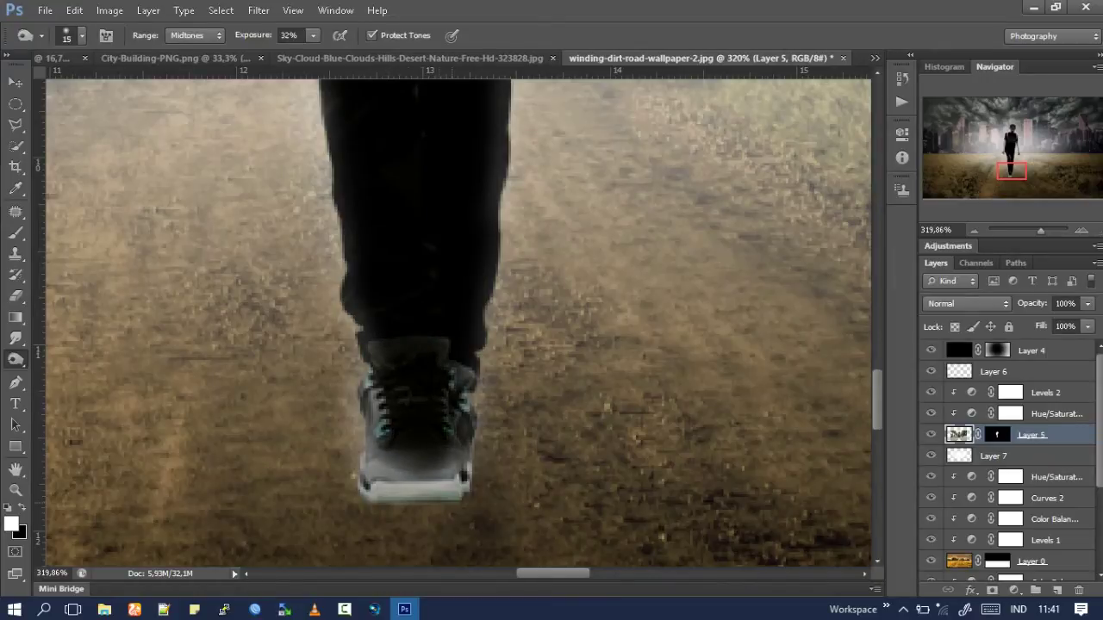
pyautogui.moveTo(360, 488)
pyautogui.mouseDown()
pyautogui.moveTo(379, 498)
pyautogui.moveTo(467, 496)
pyautogui.moveTo(466, 462)
pyautogui.moveTo(459, 497)
pyautogui.moveTo(367, 495)
pyautogui.moveTo(373, 463)
pyautogui.mouseUp()
pyautogui.moveTo(470, 465); pyautogui.dragTo(470, 439)
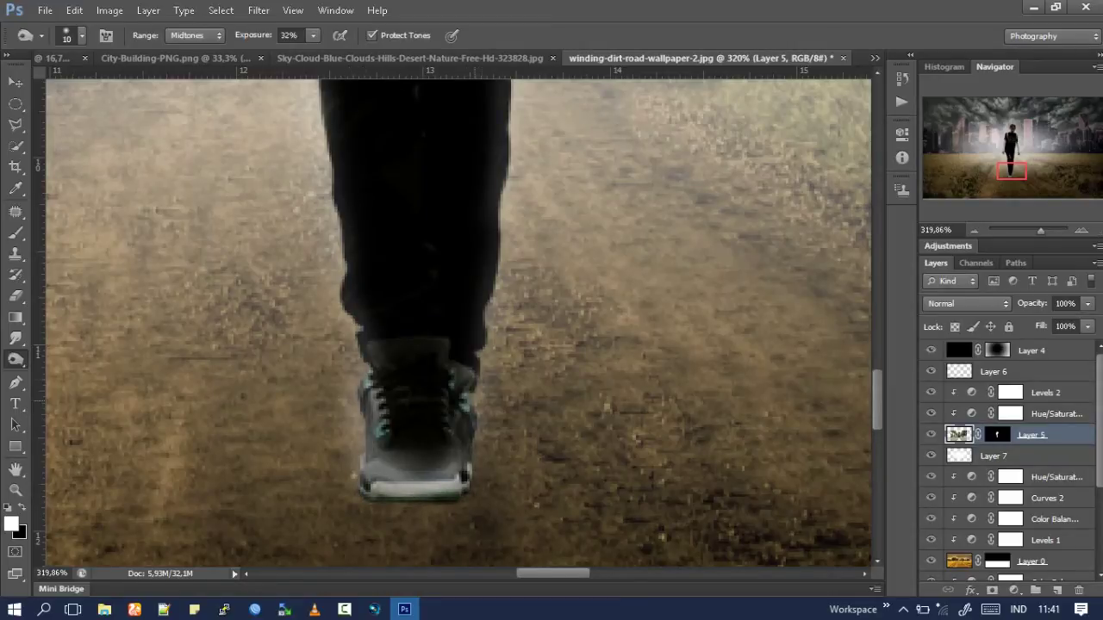
# Burn the left shirt and arm edges and the right sleeve darker.
pyautogui.scroll(3, 453, 323)
pyautogui.scroll(3, 453, 323)
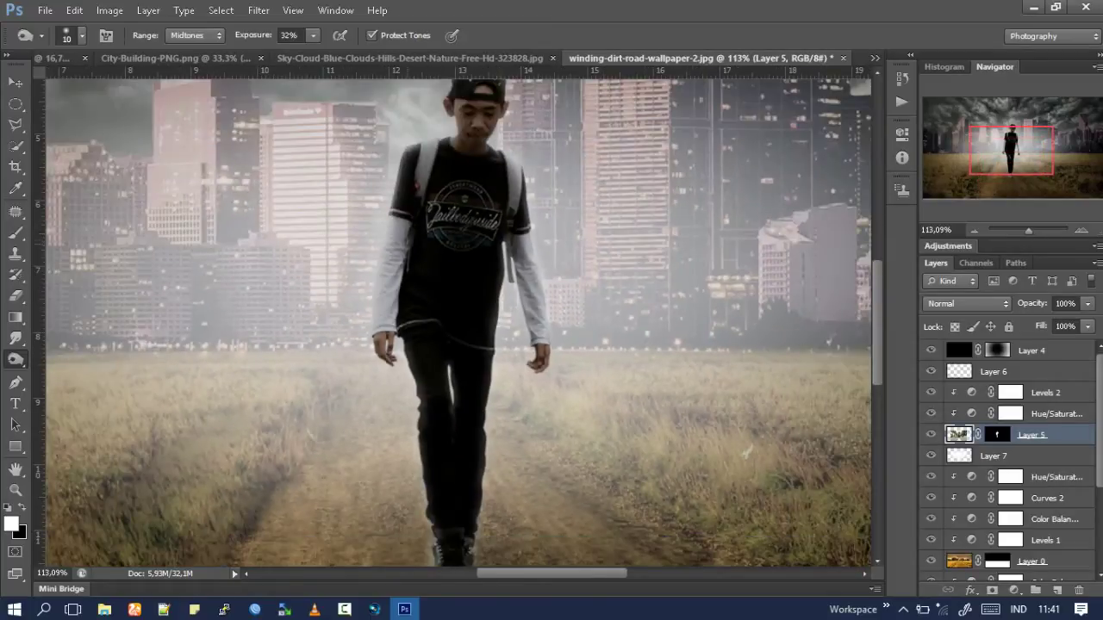
pyautogui.scroll(2, 453, 323)
pyautogui.moveTo(392, 208); pyautogui.dragTo(387, 246)
pyautogui.moveTo(393, 198); pyautogui.dragTo(380, 392)
pyautogui.moveTo(398, 272); pyautogui.dragTo(381, 379)
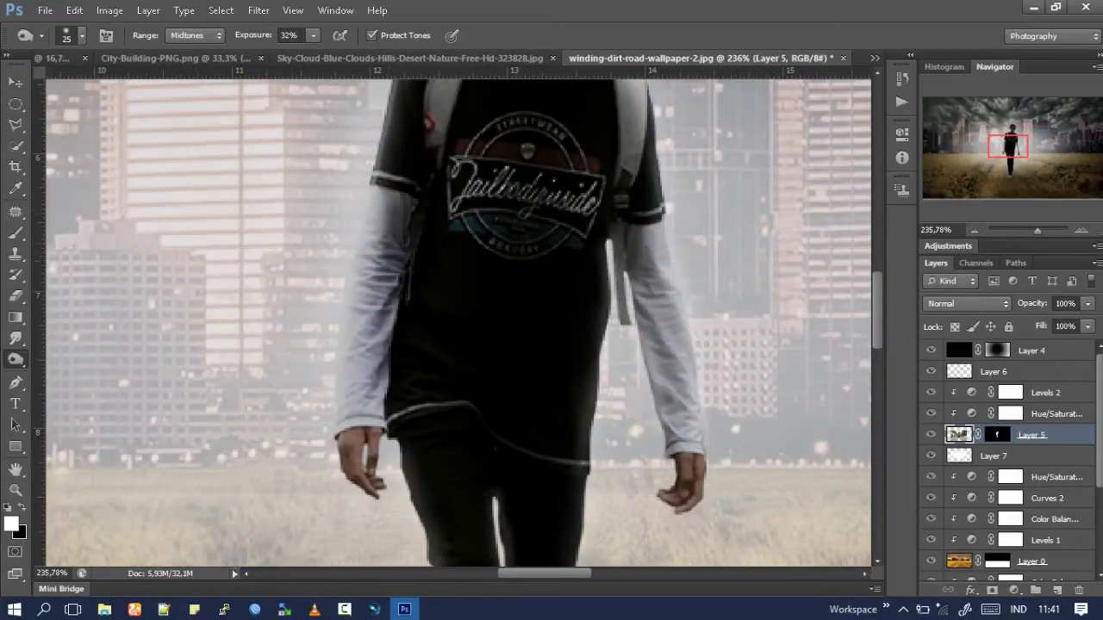
pyautogui.moveTo(405, 195); pyautogui.dragTo(389, 315)
pyautogui.moveTo(379, 278); pyautogui.dragTo(373, 385)
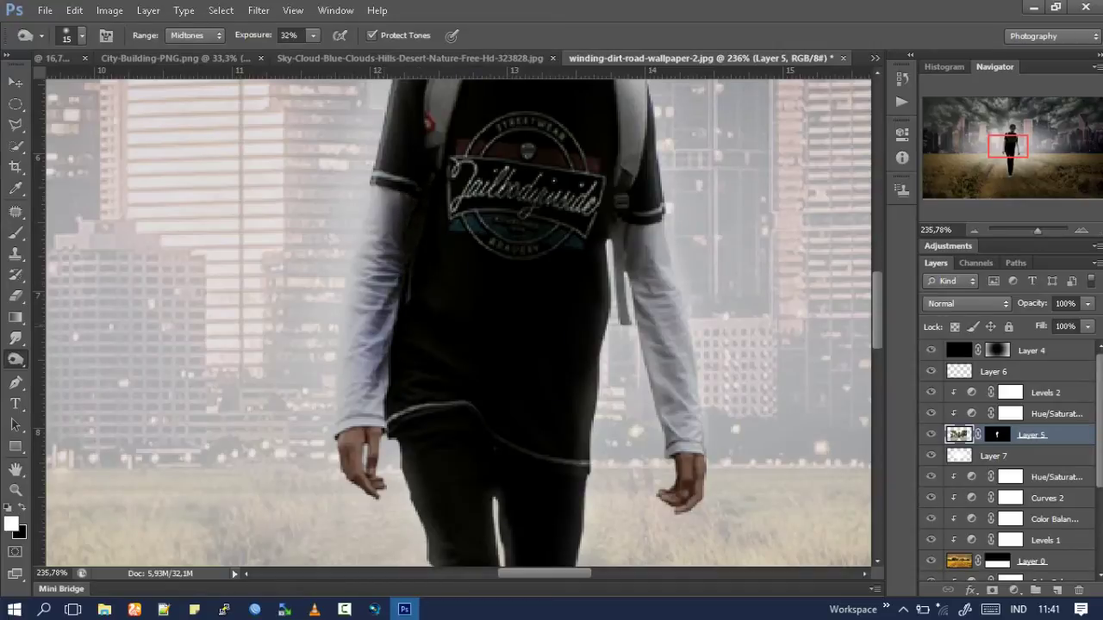
pyautogui.moveTo(374, 329); pyautogui.dragTo(362, 416)
pyautogui.moveTo(653, 242); pyautogui.dragTo(664, 341)
pyautogui.moveTo(659, 296)
pyautogui.mouseDown()
pyautogui.moveTo(680, 379)
pyautogui.moveTo(670, 397)
pyautogui.mouseUp()
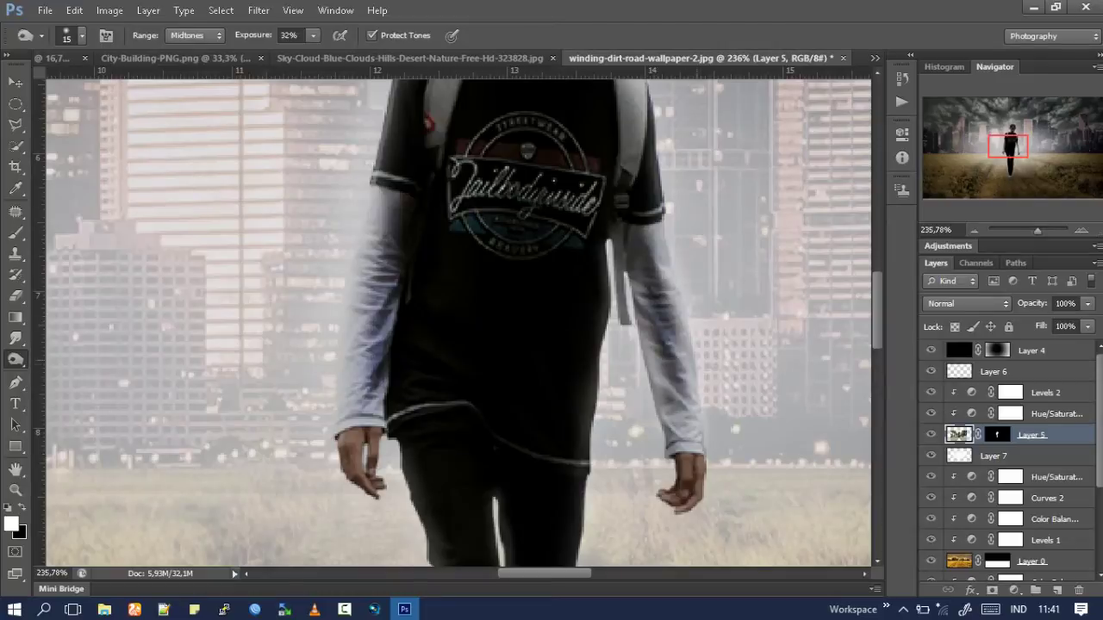
# Switch Burn to Highlights with a larger brush and darken the right sleeve's bright areas.
pyautogui.hotkey('ctrl', '0')
pyautogui.scroll(2, 422, 345)
pyautogui.scroll(3, 479, 327)
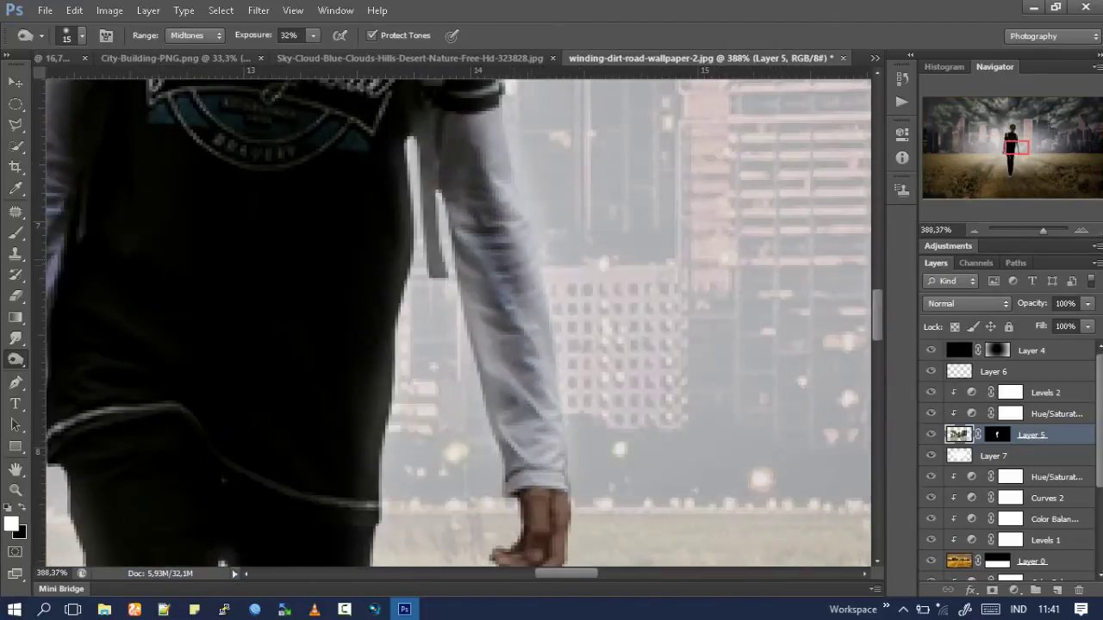
pyautogui.click(195, 36)
pyautogui.click(186, 76)
pyautogui.press(']')
pyautogui.moveTo(495, 271)
pyautogui.mouseDown()
pyautogui.moveTo(521, 405)
pyautogui.moveTo(543, 448)
pyautogui.mouseUp()
pyautogui.moveTo(520, 379); pyautogui.dragTo(523, 439)
# Dodge the right sleeve slightly brighter and compare with Layer 6 hidden.
pyautogui.scroll(-3, 521, 431)
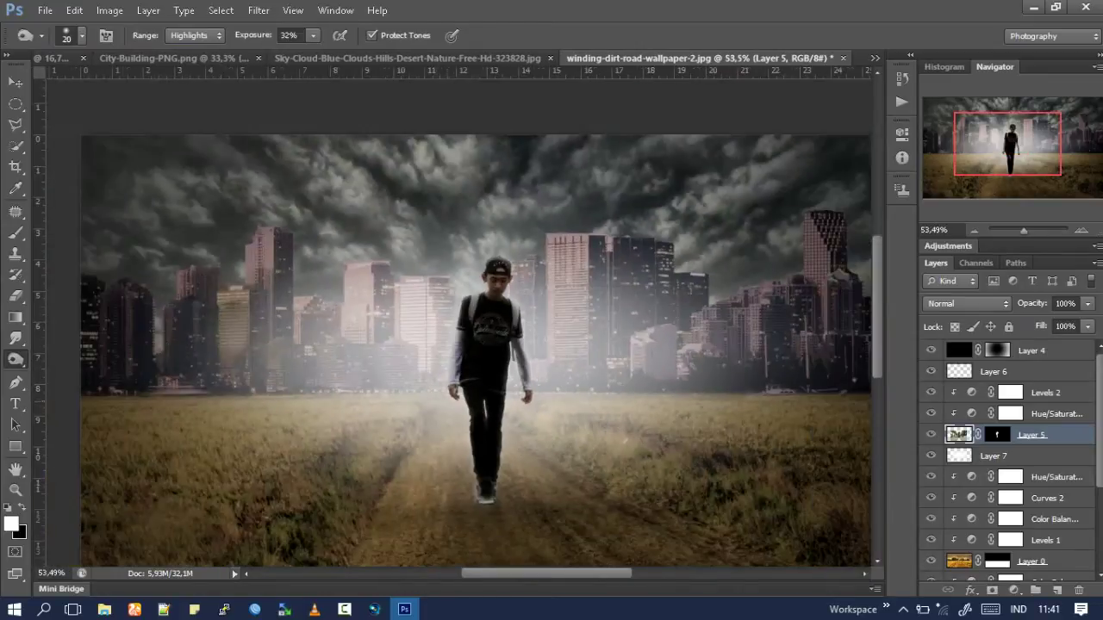
pyautogui.scroll(-2, 521, 431)
pyautogui.hotkey('shift', 'o')
pyautogui.scroll(4, 457, 293)
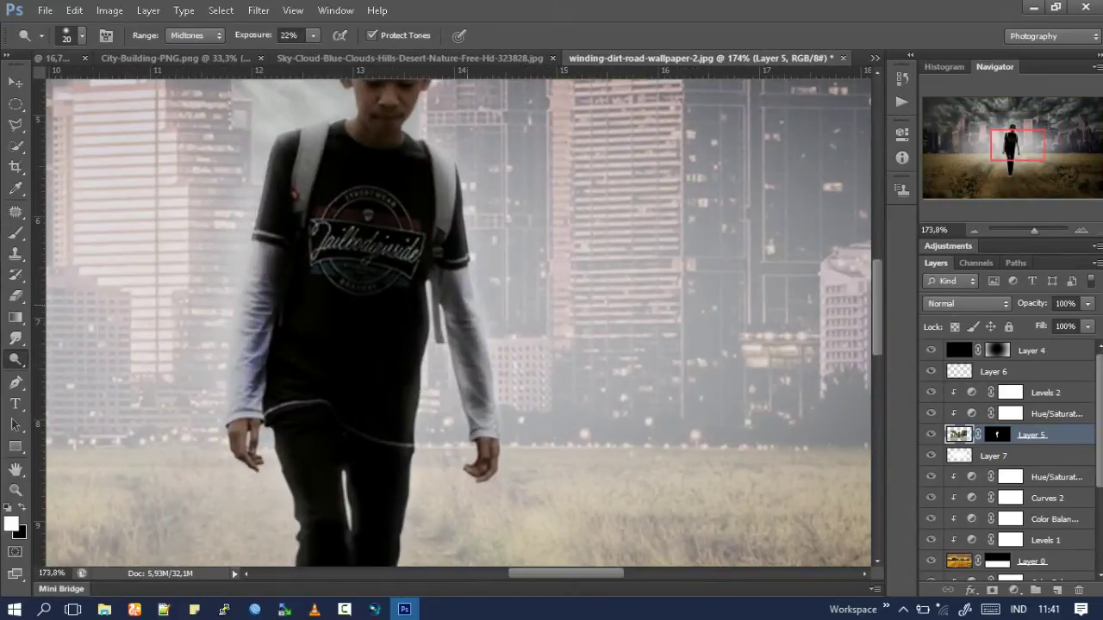
pyautogui.moveTo(452, 297); pyautogui.dragTo(483, 405)
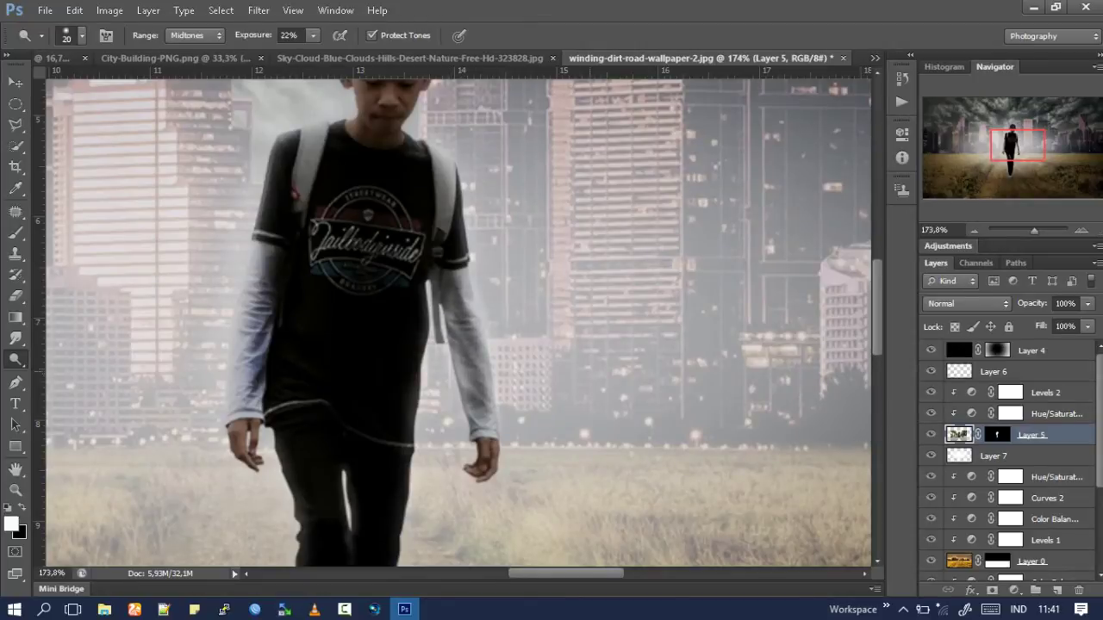
pyautogui.scroll(-3, 483, 405)
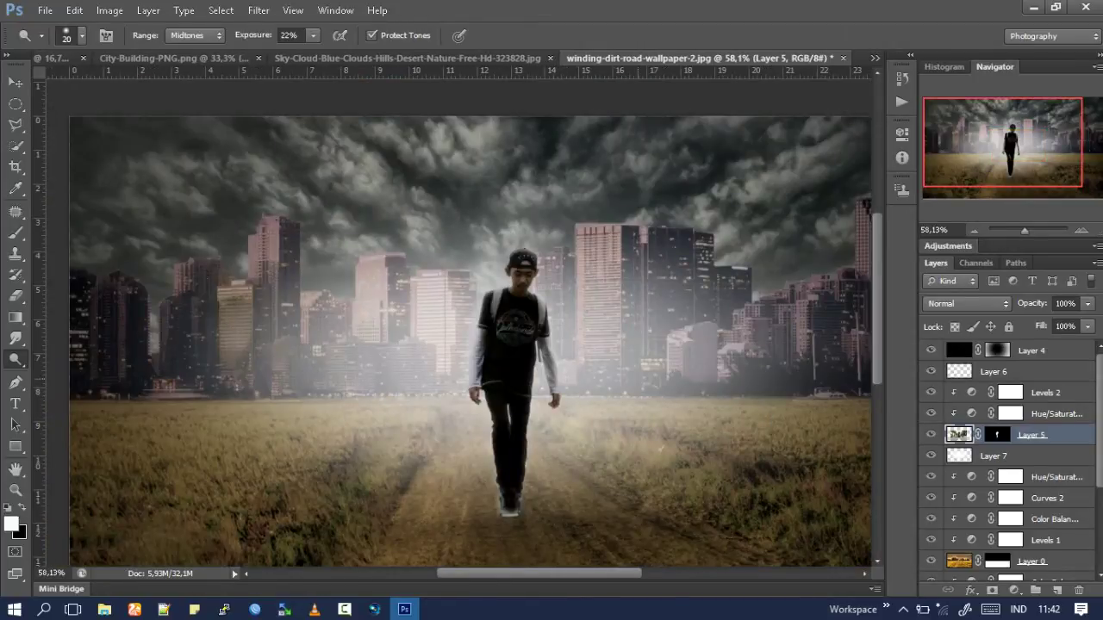
pyautogui.scroll(-2, 470, 341)
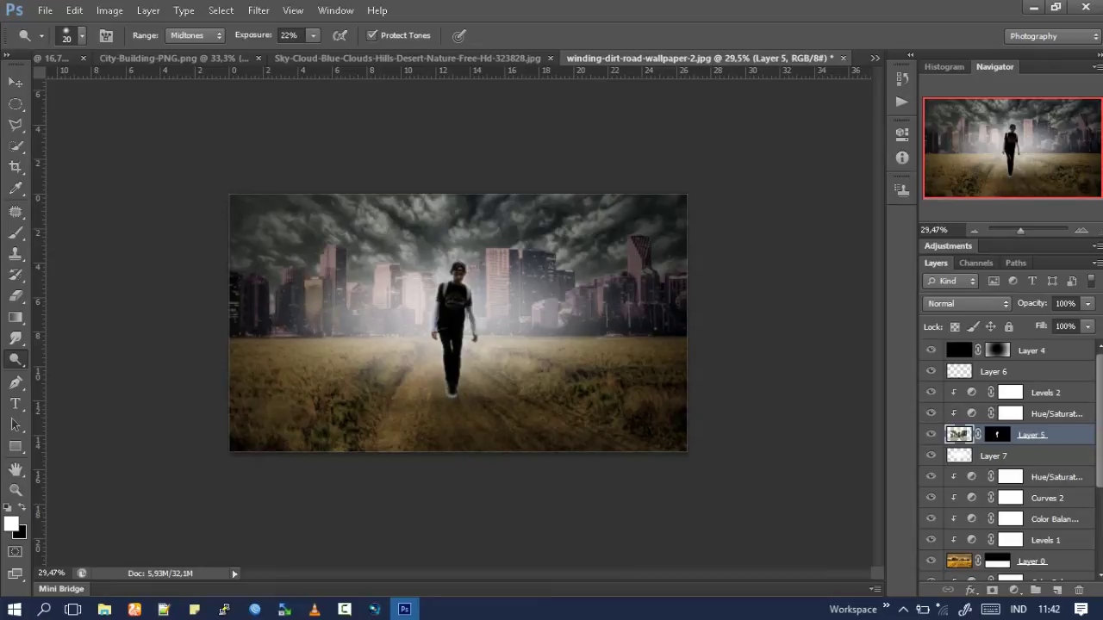
pyautogui.click(930, 372)
# Hide the glow layer to compare, then select the Hue/Saturation adjustment above Layer 0.
pyautogui.hotkey('alt', '[')
pyautogui.click(931, 456)
pyautogui.hotkey('alt', '[')
pyautogui.hotkey('alt', '[')
pyautogui.hotkey('alt', '[')
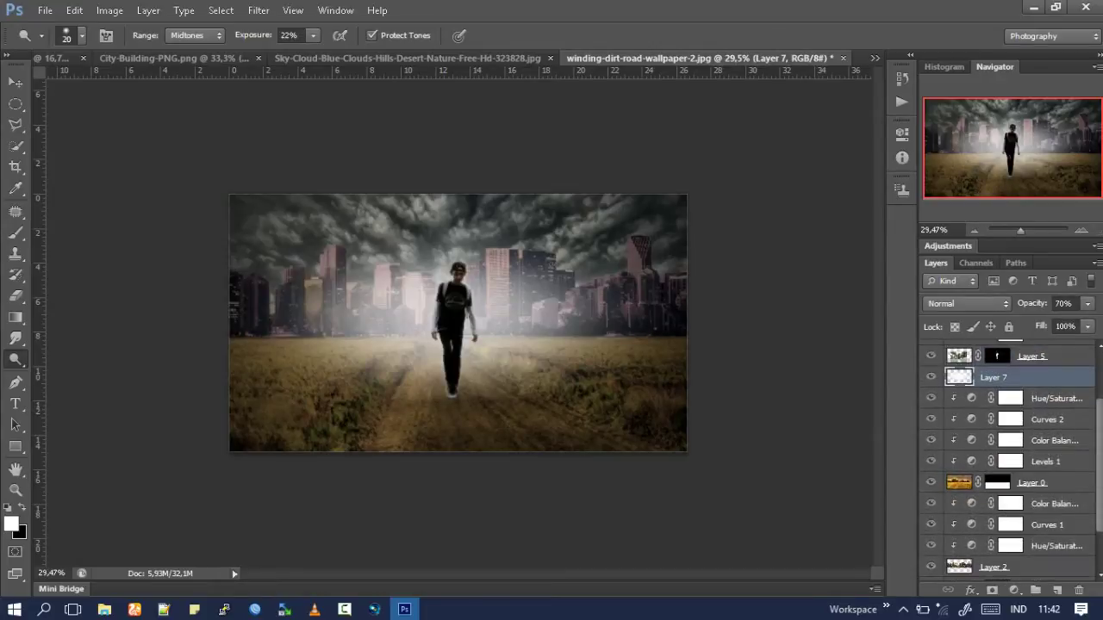
pyautogui.hotkey('alt', ']')
pyautogui.hotkey('alt', ']')
pyautogui.hotkey('alt', ']')
# Add Layer 8 and clip it to the layers below.
pyautogui.hotkey('ctrl', 'shift', 'n')
pyautogui.press('Return')
pyautogui.hotkey('ctrl', 'alt', 'g')
pyautogui.scroll(1, 459, 323)
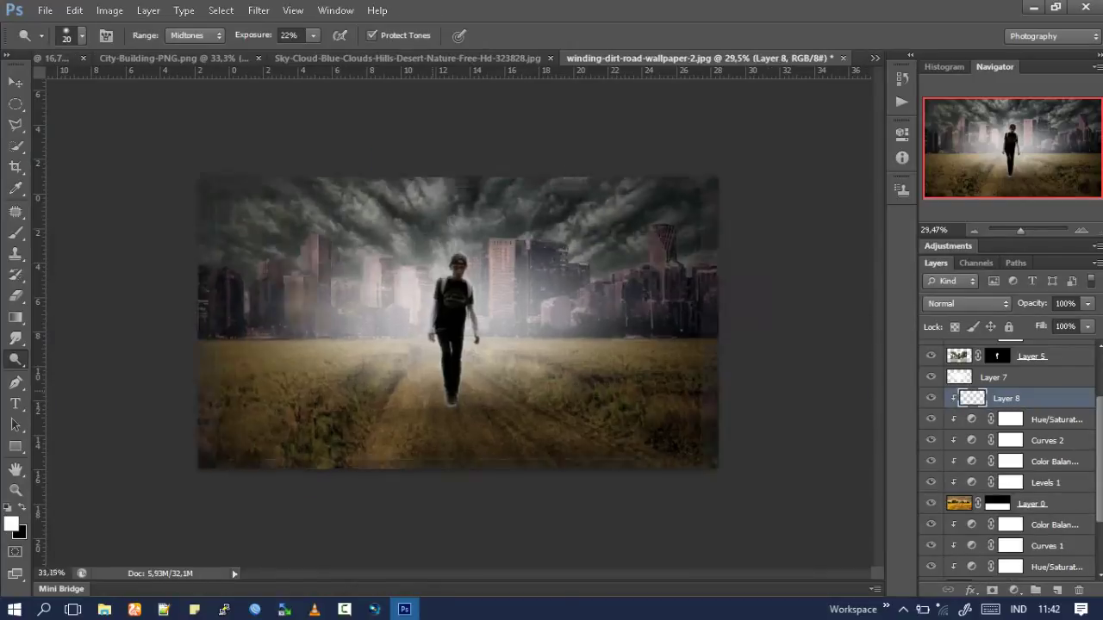
pyautogui.scroll(5, 442, 396)
pyautogui.scroll(5, 442, 396)
# Pick a soft black brush and reselect the boy's Layer 5.
pyautogui.press('b')
pyautogui.press('s')
pyautogui.press('b')
pyautogui.press('x')
pyautogui.scroll(3, 436, 444)
pyautogui.scroll(1, 419, 425)
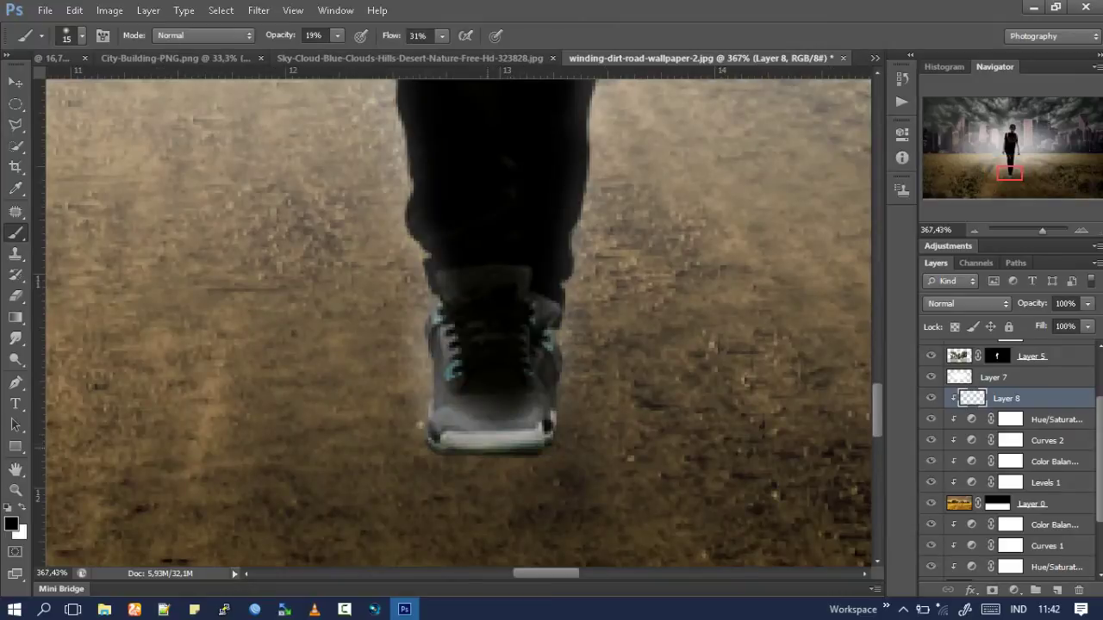
pyautogui.scroll(-3, 564, 418)
pyautogui.scroll(-2, 565, 418)
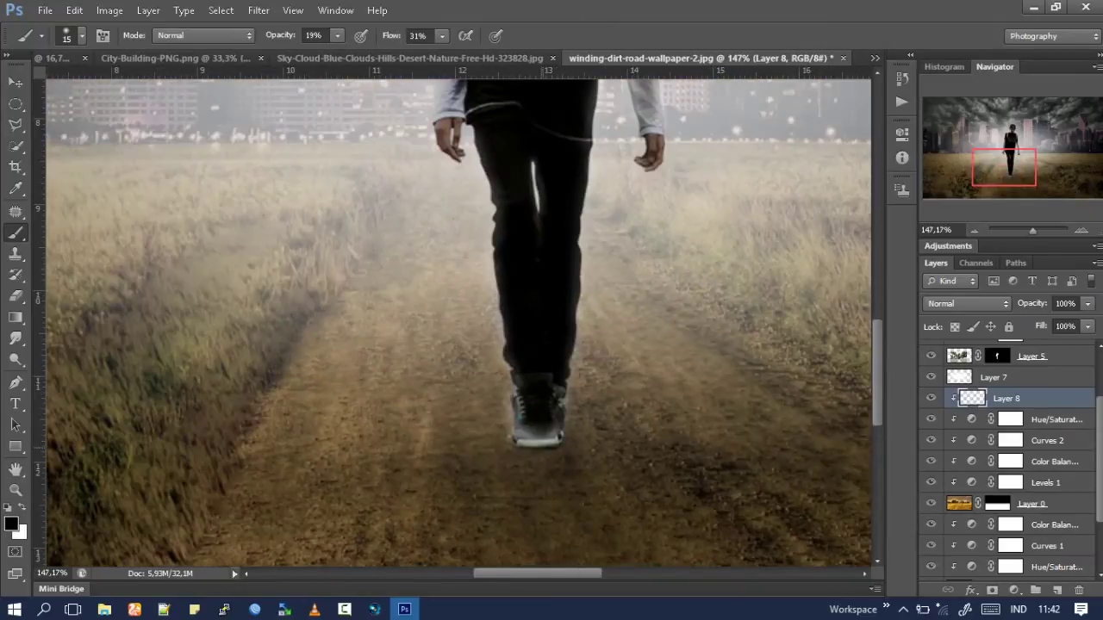
pyautogui.hotkey('alt', ']')
pyautogui.hotkey('alt', ']')
pyautogui.scroll(-5, 751, 386)
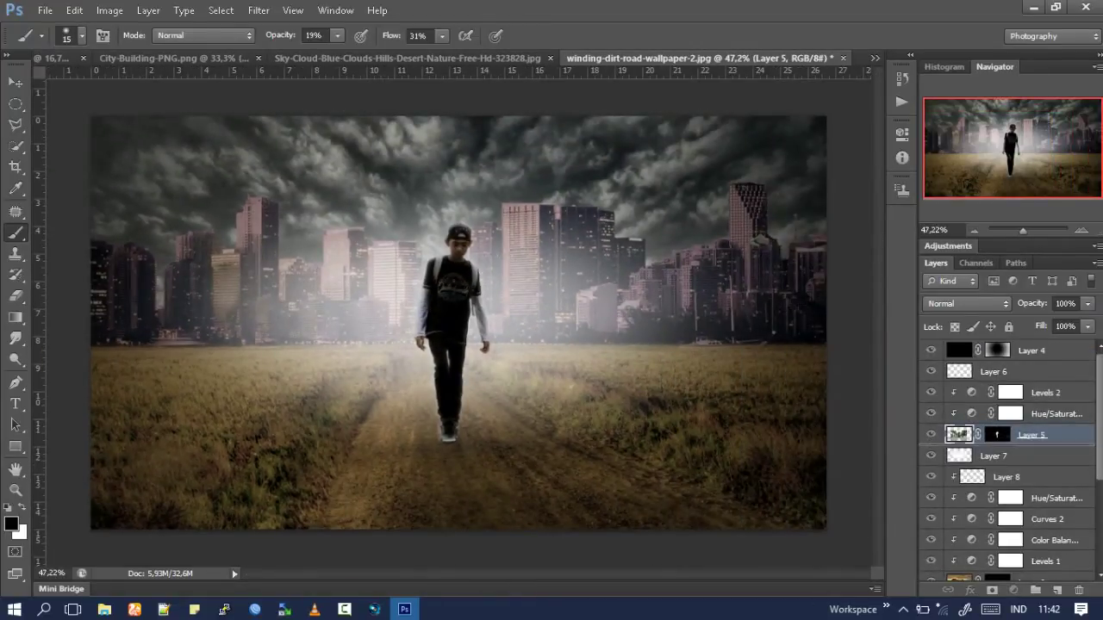
# Duplicate the boy layer, delete its mask, and turn the copy black with Lightness -100.
pyautogui.hotkey('ctrl', 'j')
pyautogui.rightClick(959, 456)
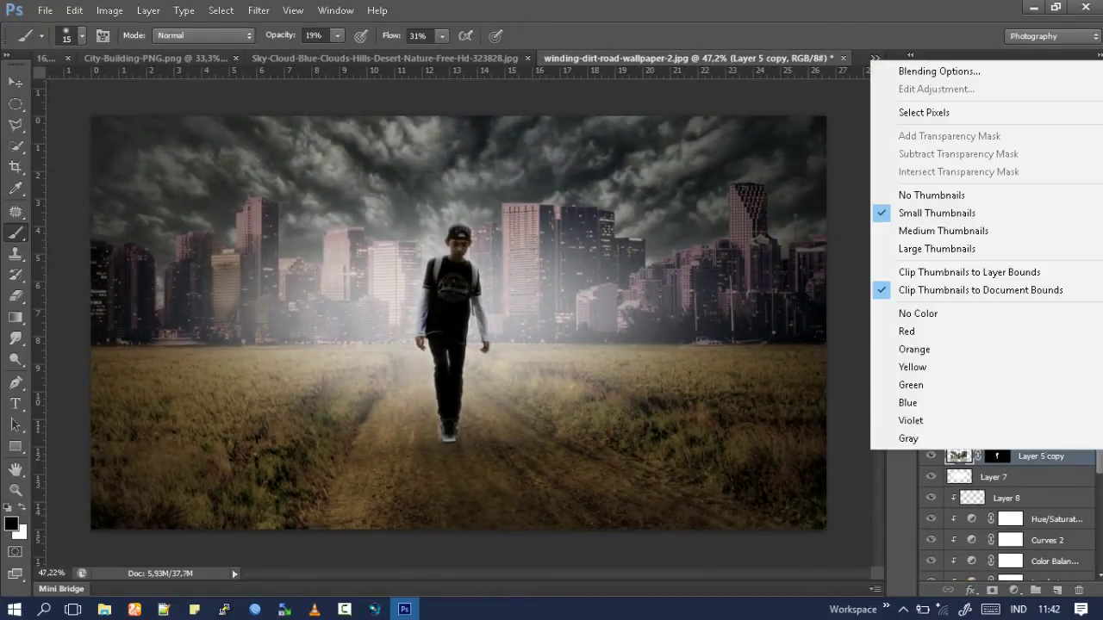
pyautogui.rightClick(998, 456)
pyautogui.click(937, 321)
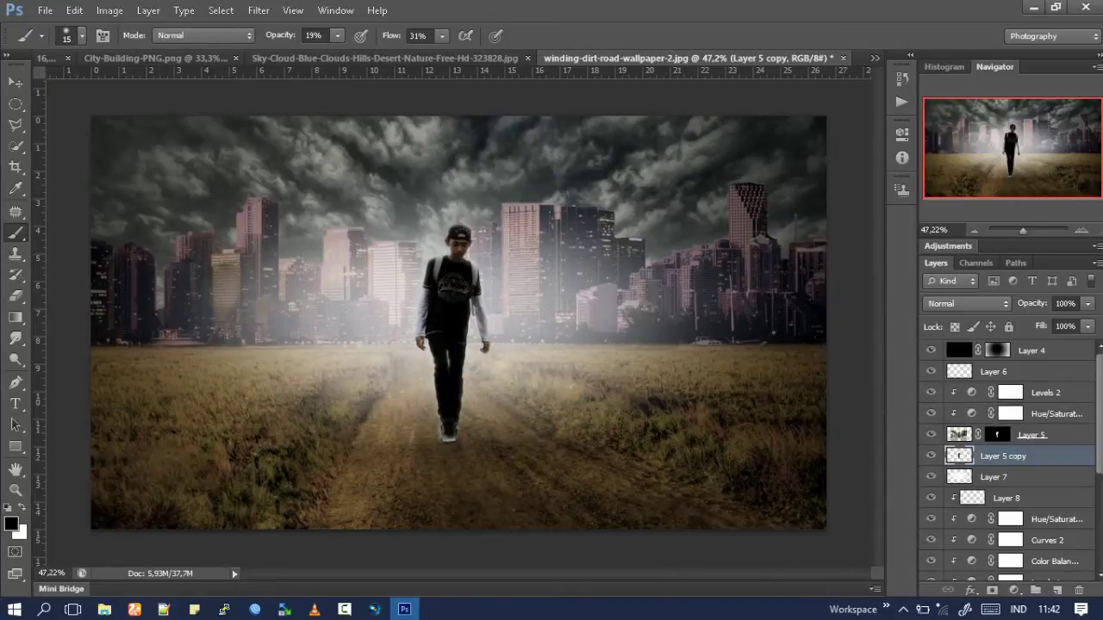
pyautogui.hotkey('ctrl', 'u')
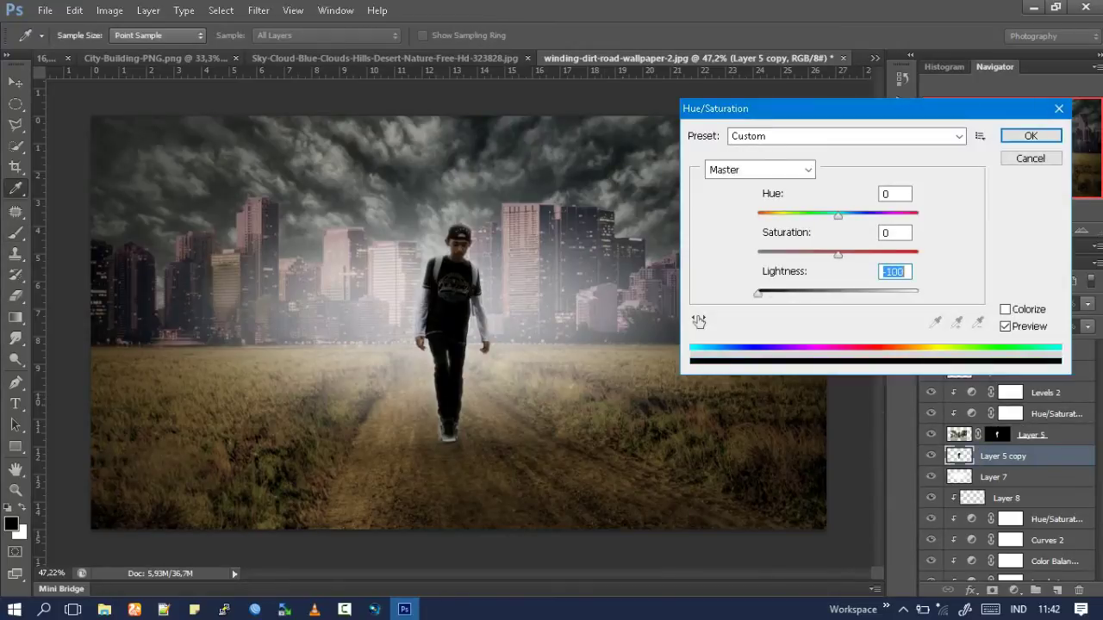
pyautogui.press('Return')
# Move the black copy below the boy's feet, flip it vertically, and nudge it left.
pyautogui.hotkey('ctrl', 't')
pyautogui.moveTo(452, 333); pyautogui.dragTo(446, 469)
pyautogui.rightClick(452, 403)
pyautogui.click(517, 338)
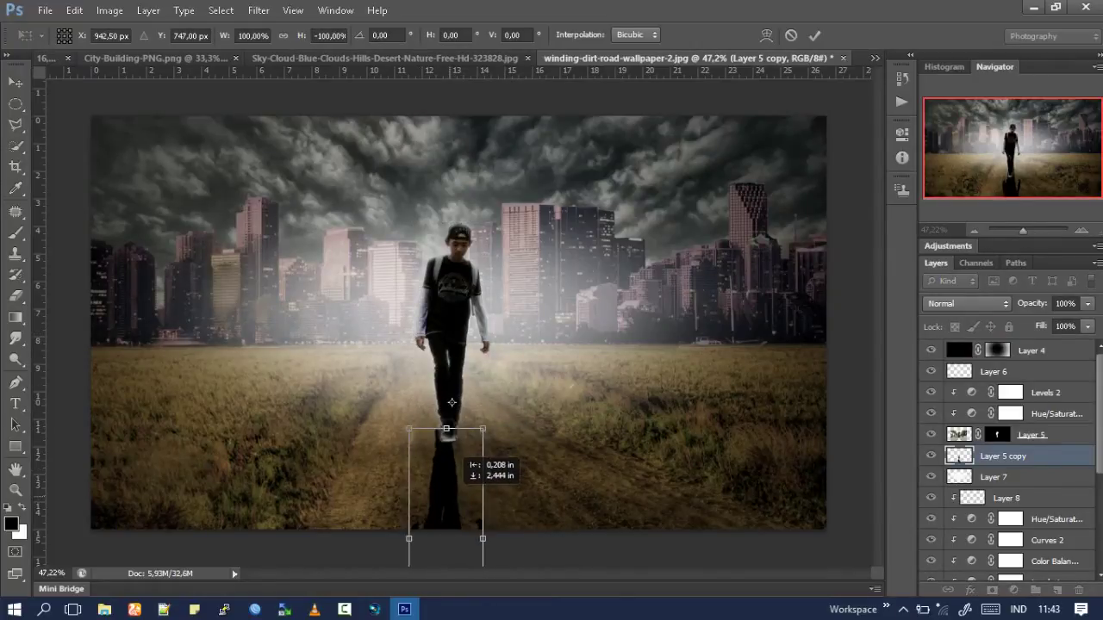
pyautogui.scroll(2, 452, 402)
pyautogui.scroll(2, 451, 379)
pyautogui.scroll(2, 454, 280)
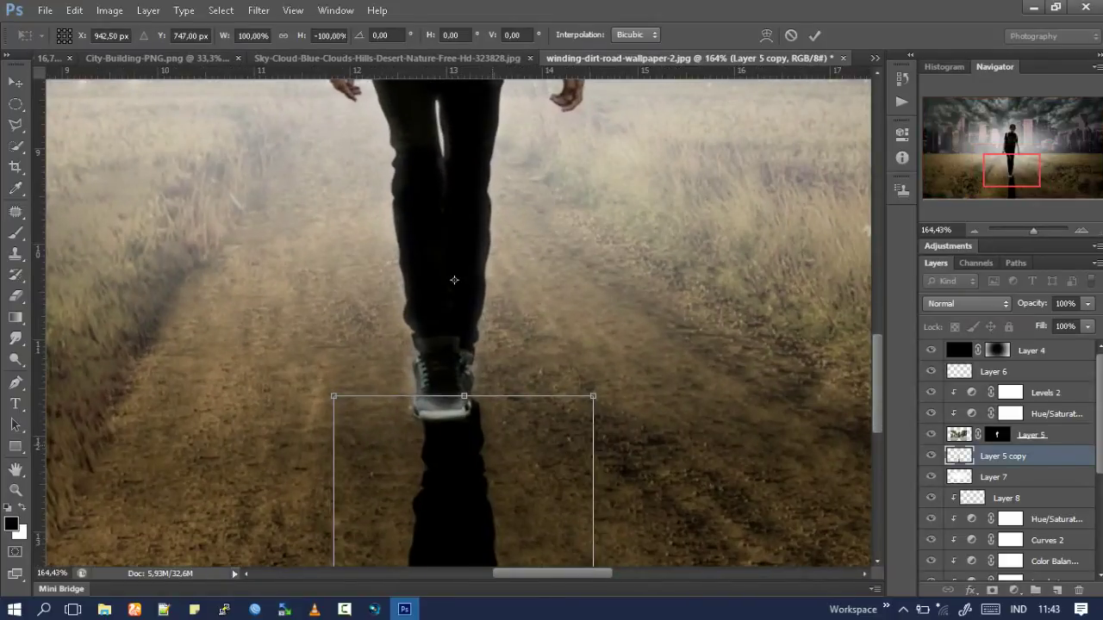
pyautogui.press('Left')
pyautogui.press('Left')
pyautogui.press('Left')
pyautogui.press('Left')
pyautogui.press('Left')
pyautogui.press('Left')
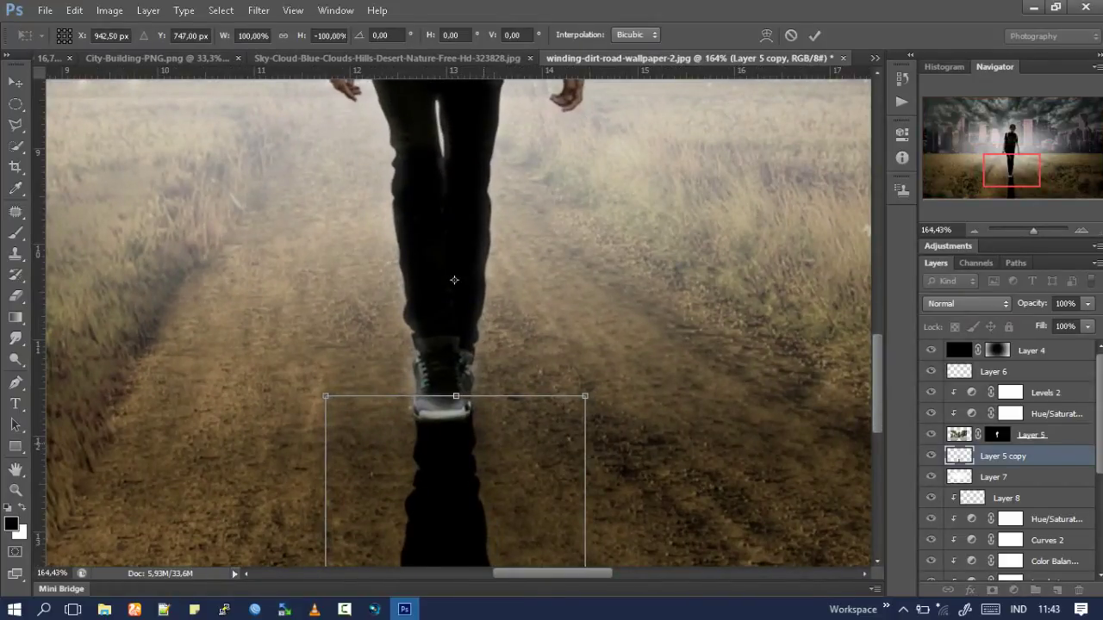
pyautogui.scroll(-6, 454, 280)
pyautogui.scroll(-1, 456, 284)
pyautogui.scroll(3, 472, 311)
pyautogui.moveTo(472, 311)
pyautogui.mouseDown()
pyautogui.moveTo(479, 177)
pyautogui.moveTo(475, 197)
pyautogui.mouseUp()
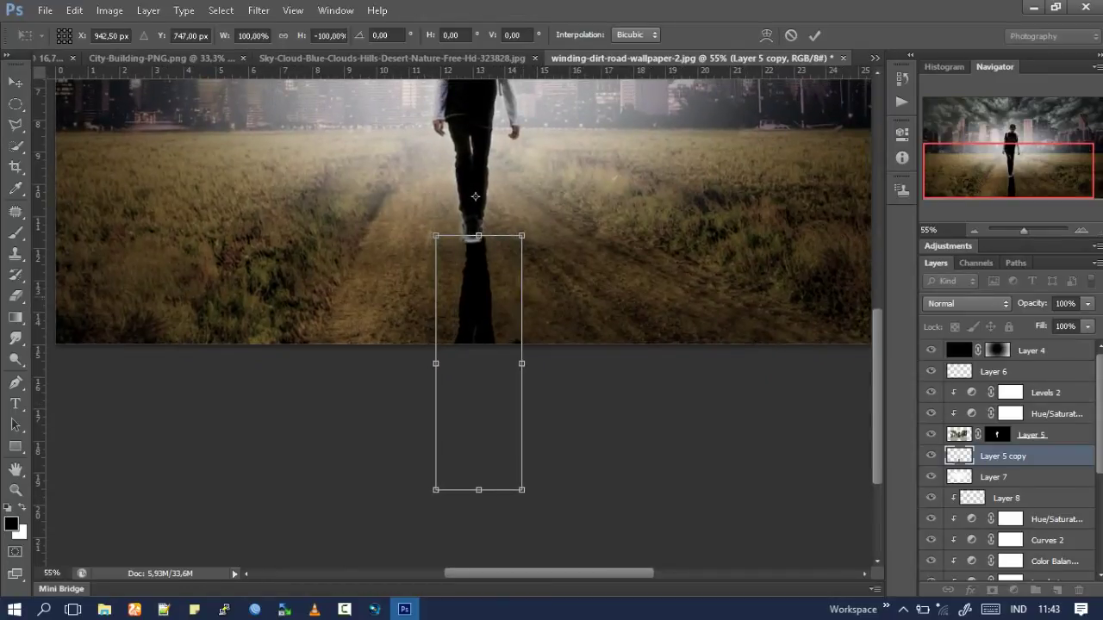
# Apply a Perspective transform widening the shadow's far end and slanting it right.
pyautogui.rightClick(478, 324)
pyautogui.click(530, 430)
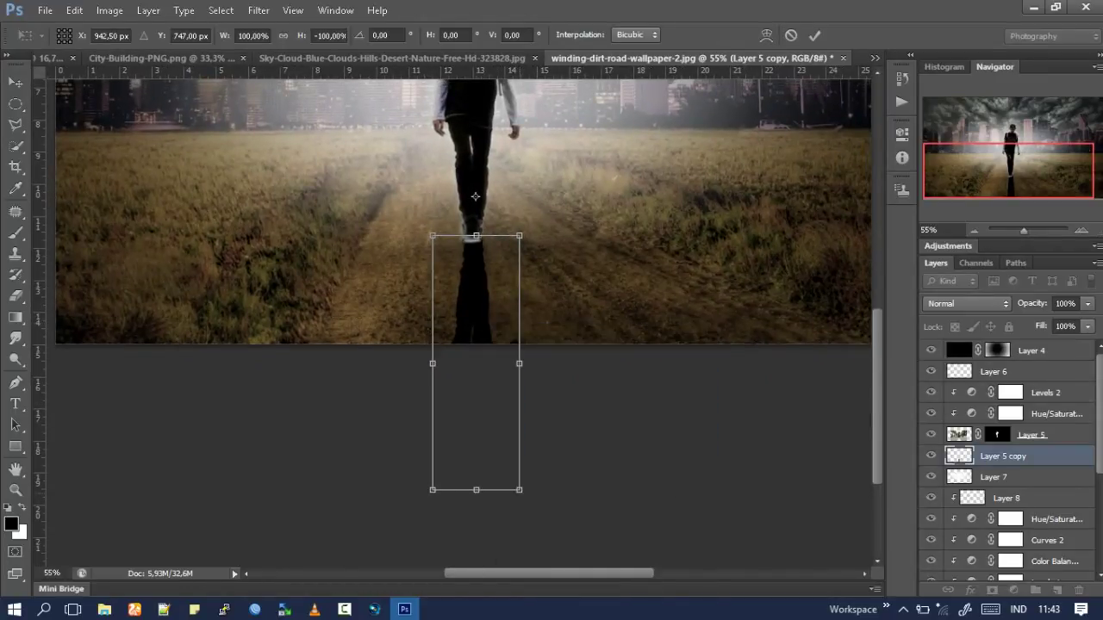
pyautogui.moveTo(518, 489); pyautogui.dragTo(601, 489)
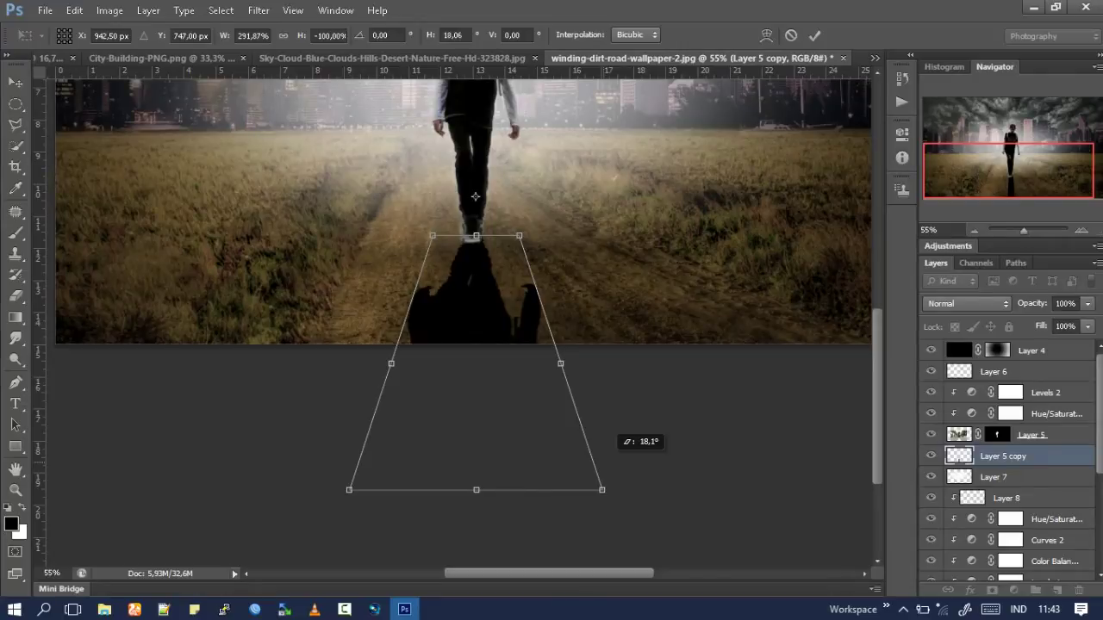
pyautogui.moveTo(601, 489); pyautogui.dragTo(608, 489)
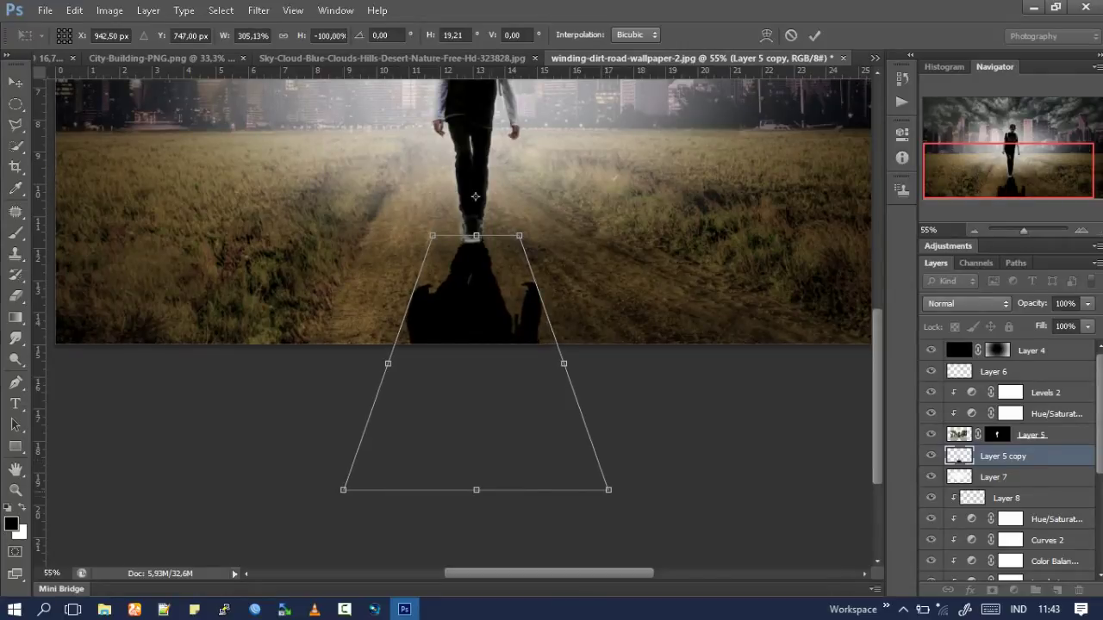
pyautogui.moveTo(475, 489); pyautogui.dragTo(528, 490)
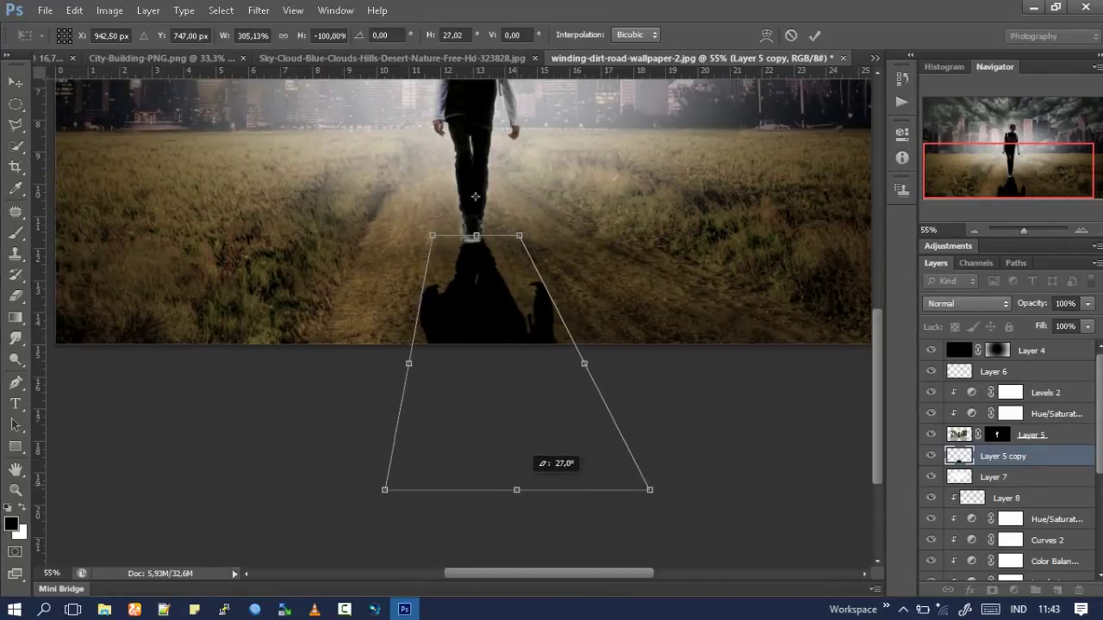
pyautogui.click(815, 35)
pyautogui.scroll(-3, 465, 323)
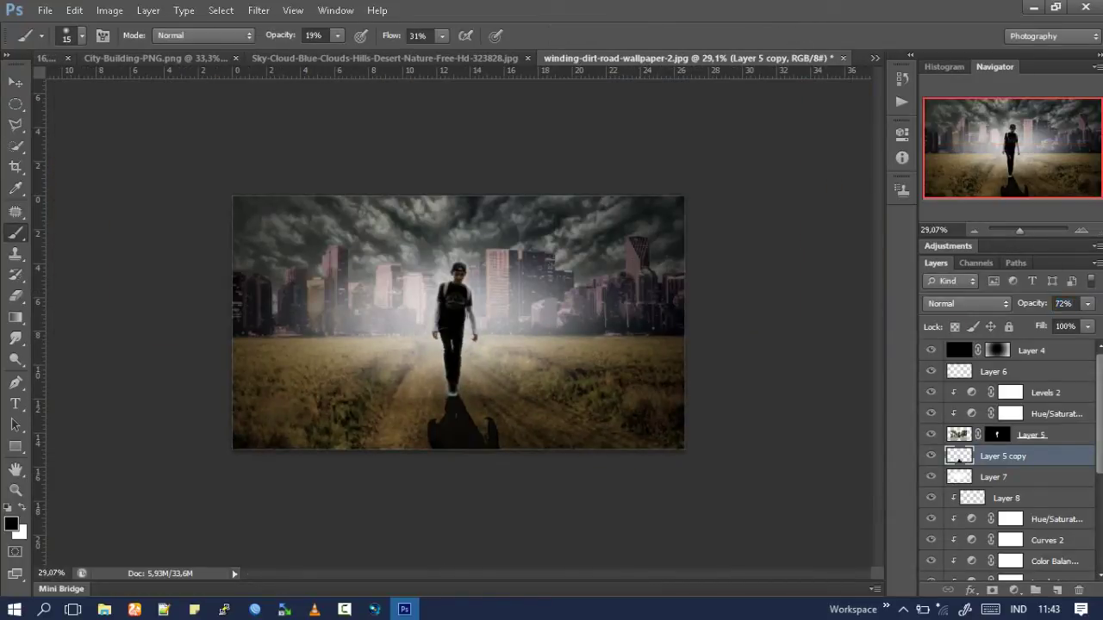
# Set Layer 5 copy to 53% opacity and apply a 13.8-pixel Gaussian Blur.
pyautogui.write('53')
pyautogui.click(259, 10)
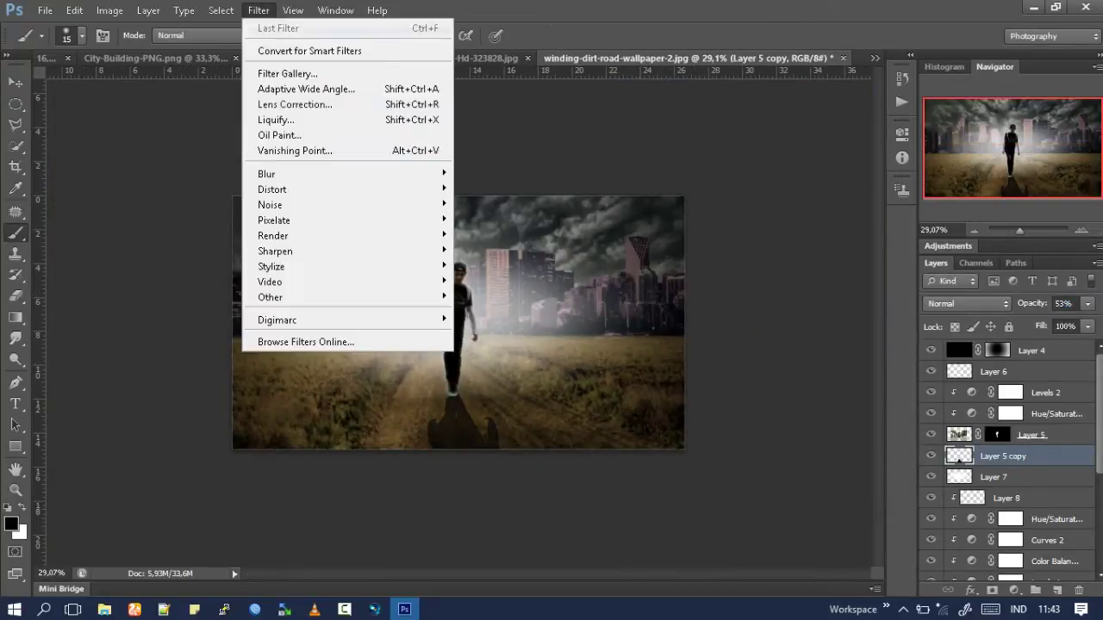
pyautogui.click(168, 284)
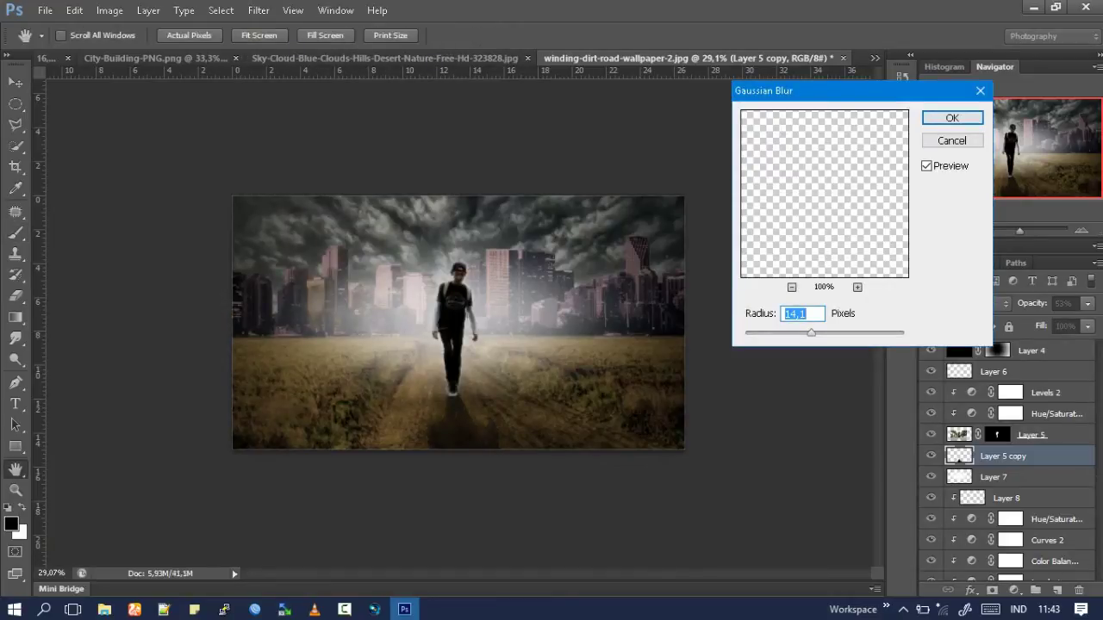
pyautogui.press('Down')
pyautogui.press('Down')
pyautogui.click(926, 166)
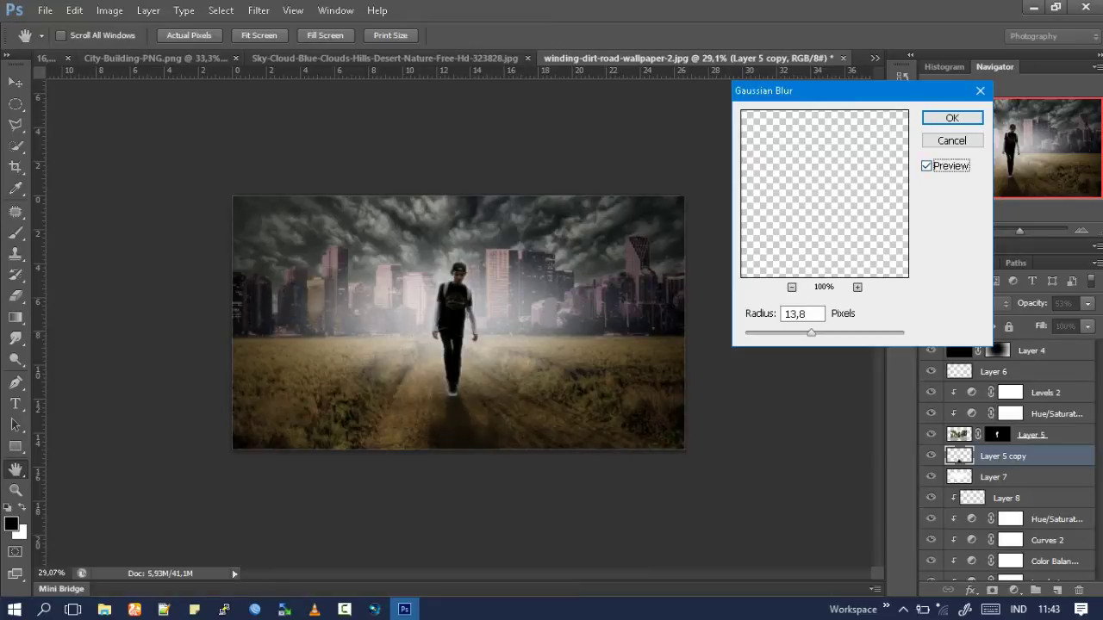
pyautogui.press('Return')
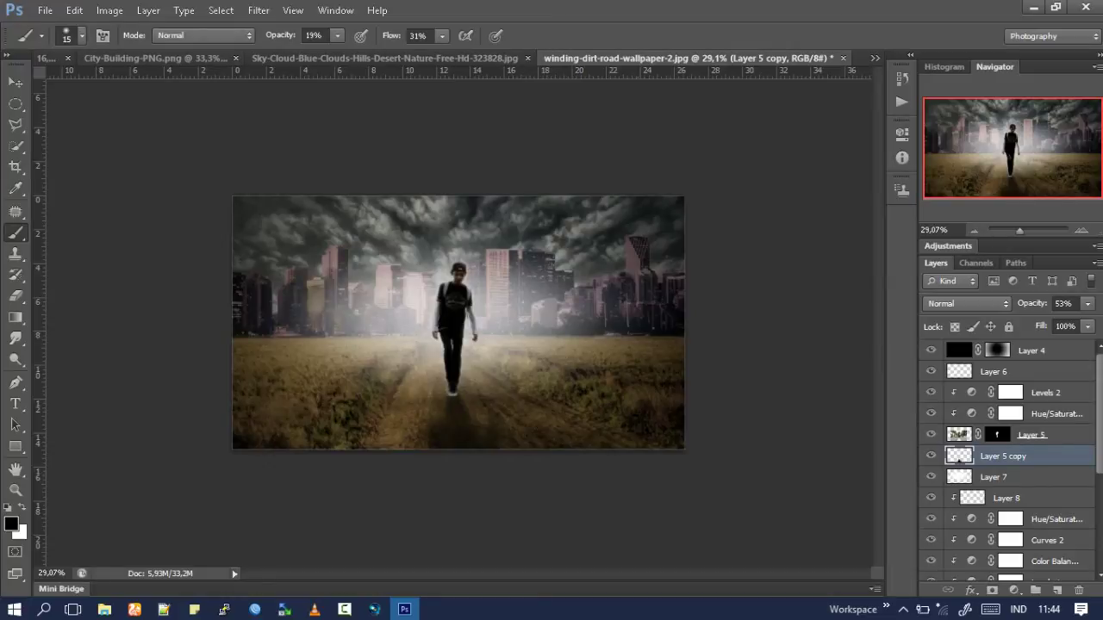
pyautogui.scroll(-2, 958, 461)
pyautogui.scroll(-2, 959, 461)
pyautogui.scroll(-2, 959, 461)
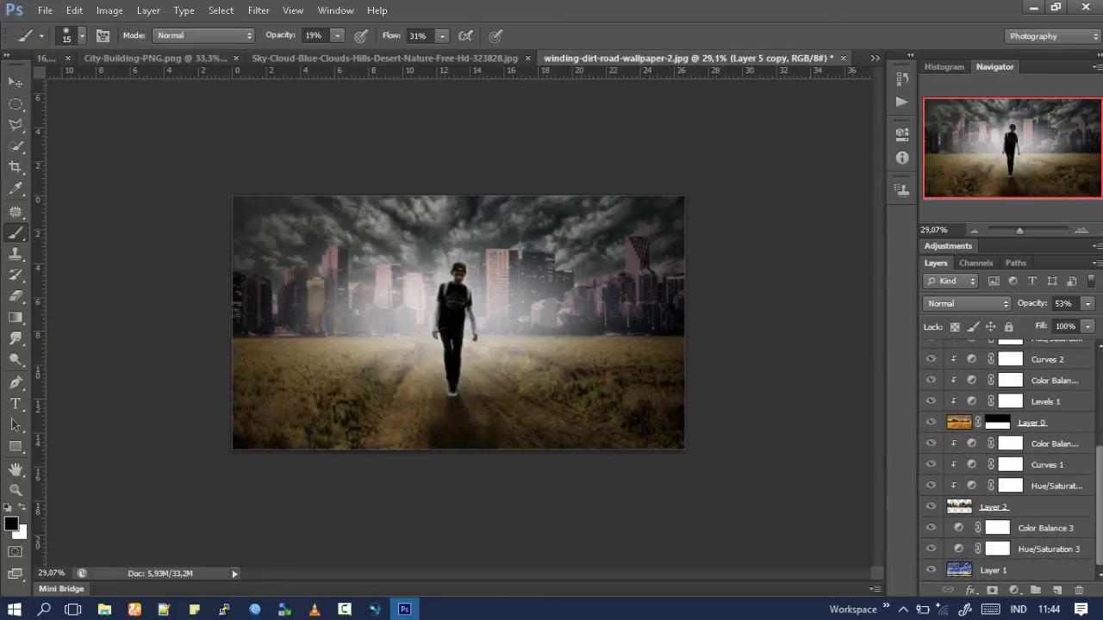
# Select Layer 1 and set up the Dodge tool with a 200 px brush.
pyautogui.hotkey('alt', ',')
pyautogui.hotkey('alt', ']')
pyautogui.hotkey('alt', ']')
pyautogui.hotkey('alt', ',')
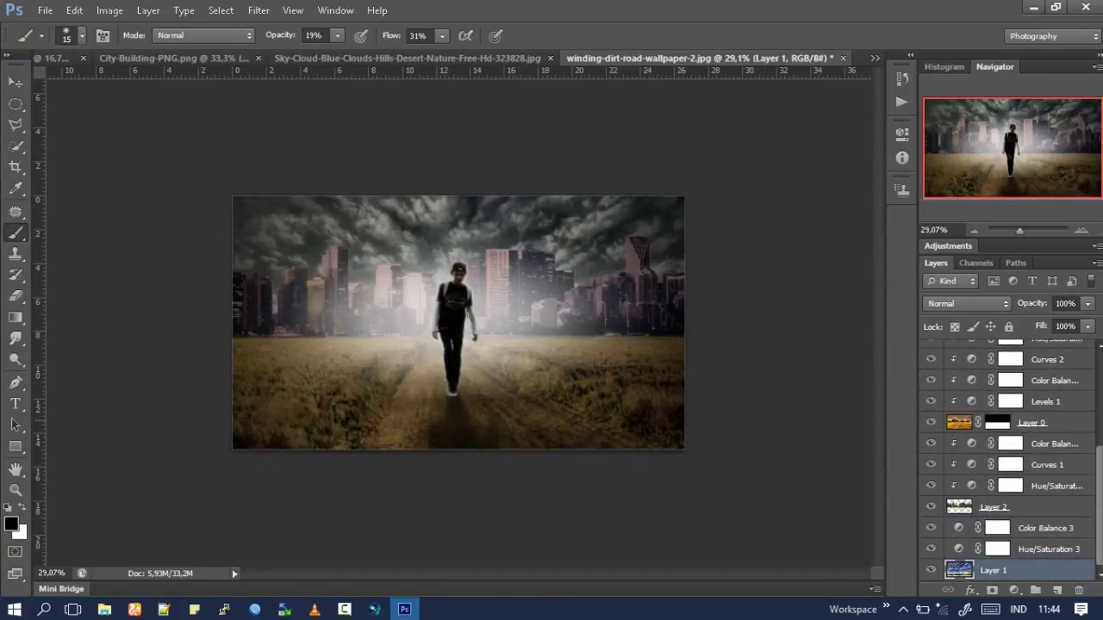
pyautogui.press('o')
pyautogui.press(']')
pyautogui.press(']')
pyautogui.press(']')
pyautogui.press(']')
pyautogui.press(']')
pyautogui.press(']')
pyautogui.press(']')
pyautogui.press(']')
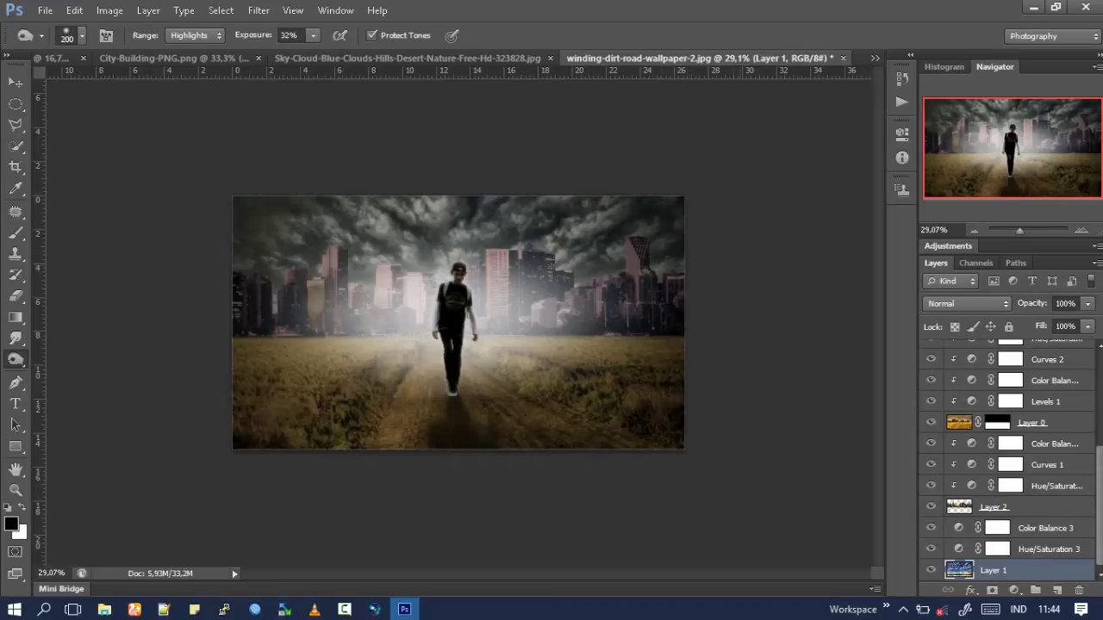
# Add Layer 9 clipped onto the Color Balance 3 adjustment.
pyautogui.hotkey('alt', ']')
pyautogui.hotkey('ctrl', 'shift', 'n')
pyautogui.press('Return')
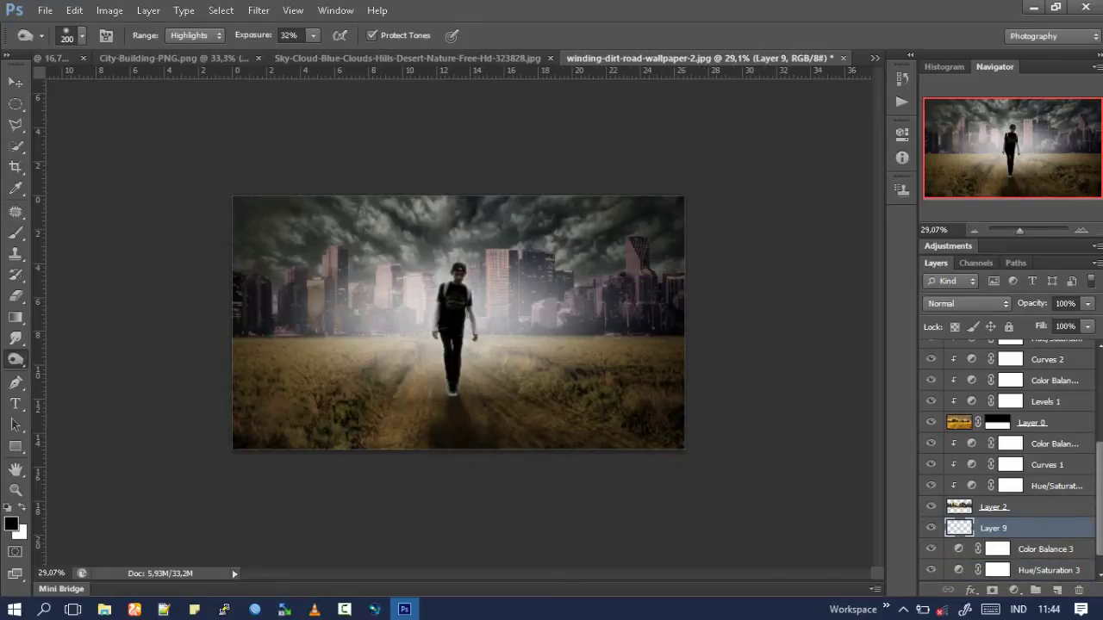
pyautogui.hotkey('ctrl', 'alt', 'g')
# Paint darker sky along the top edge and right side with a 300 px brush.
pyautogui.press('b')
pyautogui.press(']')
pyautogui.press(']')
pyautogui.press(']')
pyautogui.press(']')
pyautogui.press(']')
pyautogui.press(']')
pyautogui.press(']')
pyautogui.press(']')
pyautogui.press(']')
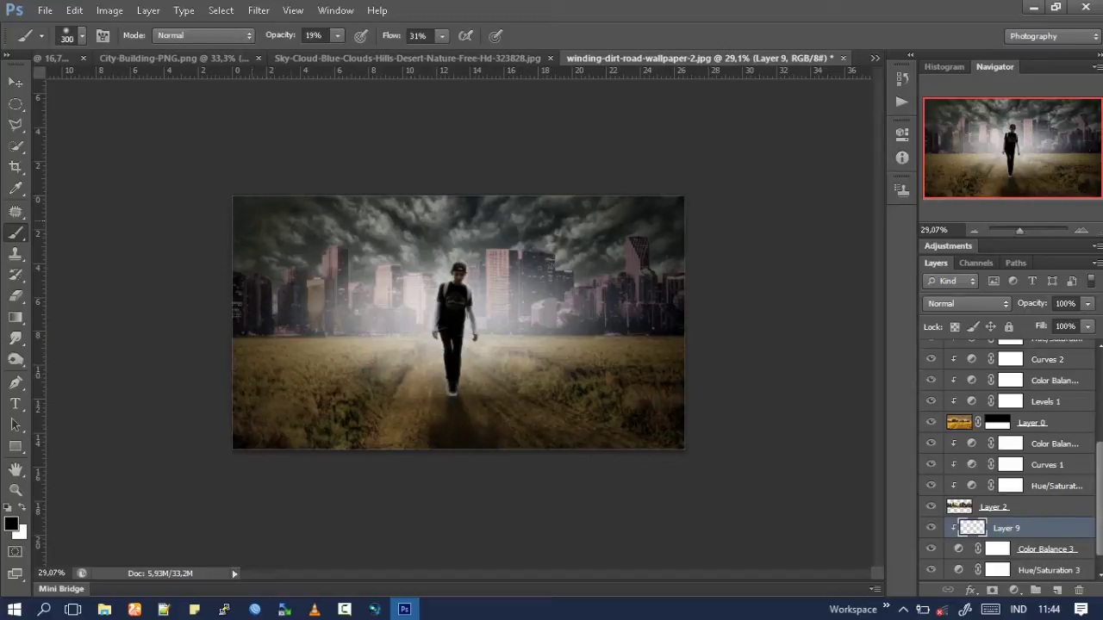
pyautogui.moveTo(393, 205); pyautogui.dragTo(444, 205)
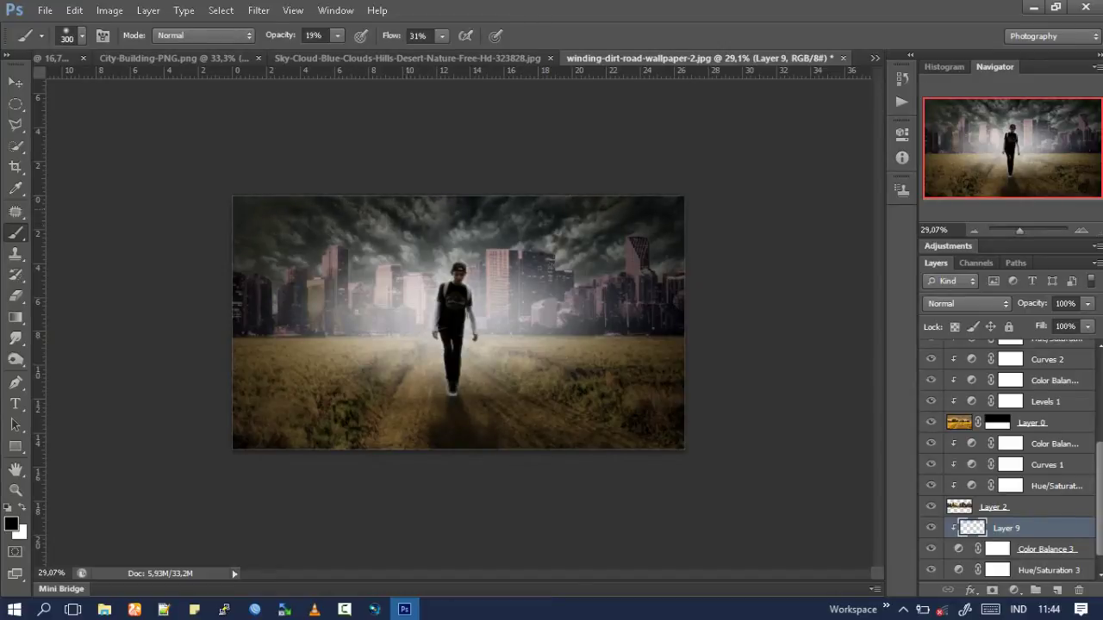
pyautogui.moveTo(556, 233); pyautogui.dragTo(578, 257)
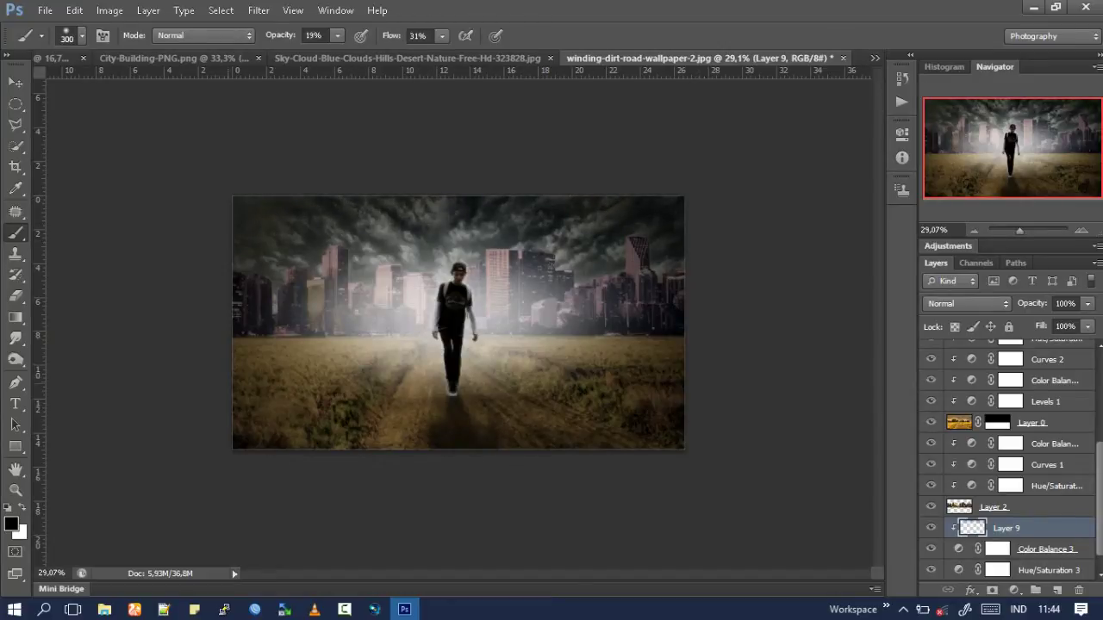
pyautogui.click(1034, 423)
pyautogui.scroll(2, 1008, 457)
# Add Layer 10 above the color balance, darken the left buildings, and clip it.
pyautogui.scroll(-2, 1008, 457)
pyautogui.click(1010, 433)
pyautogui.hotkey('ctrl', 'shift', 'n')
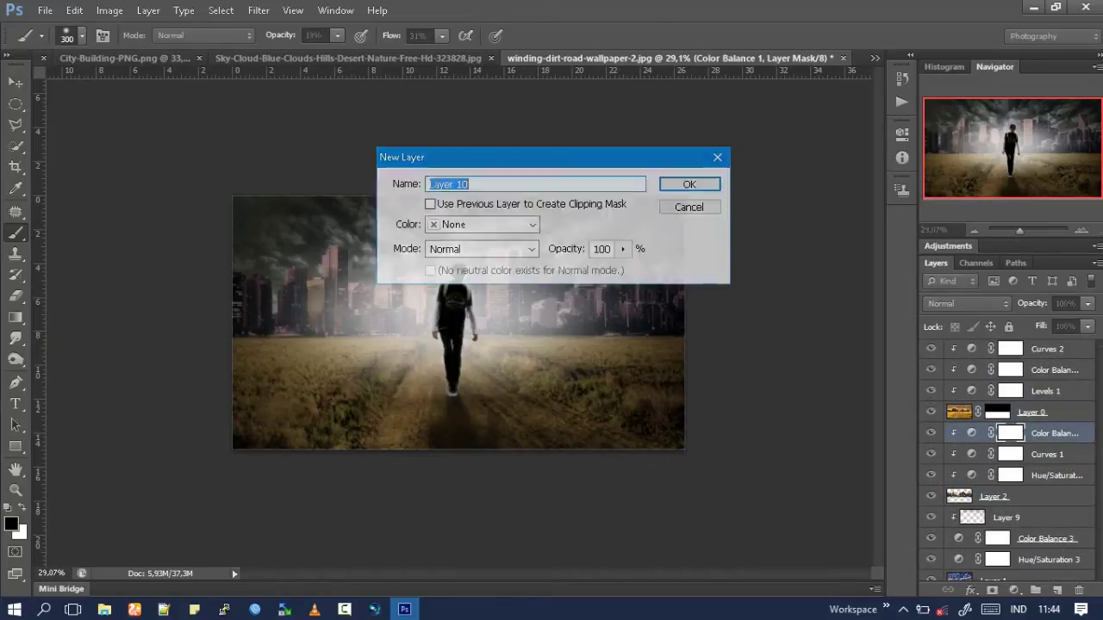
pyautogui.press('Return')
pyautogui.moveTo(332, 248); pyautogui.dragTo(372, 229)
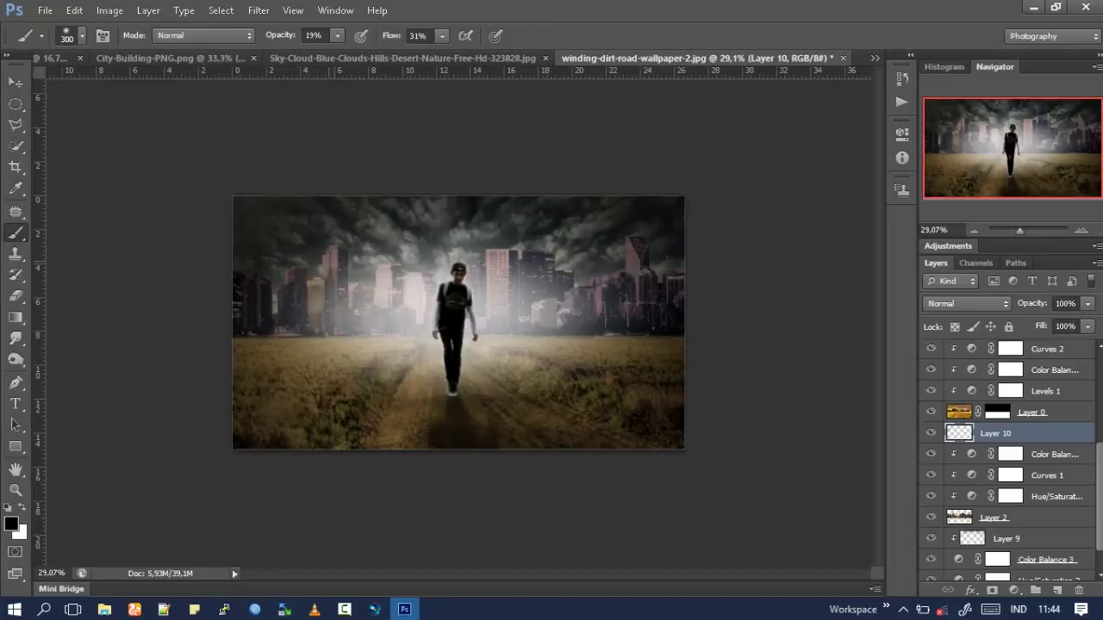
pyautogui.hotkey('ctrl', 'alt', 'g')
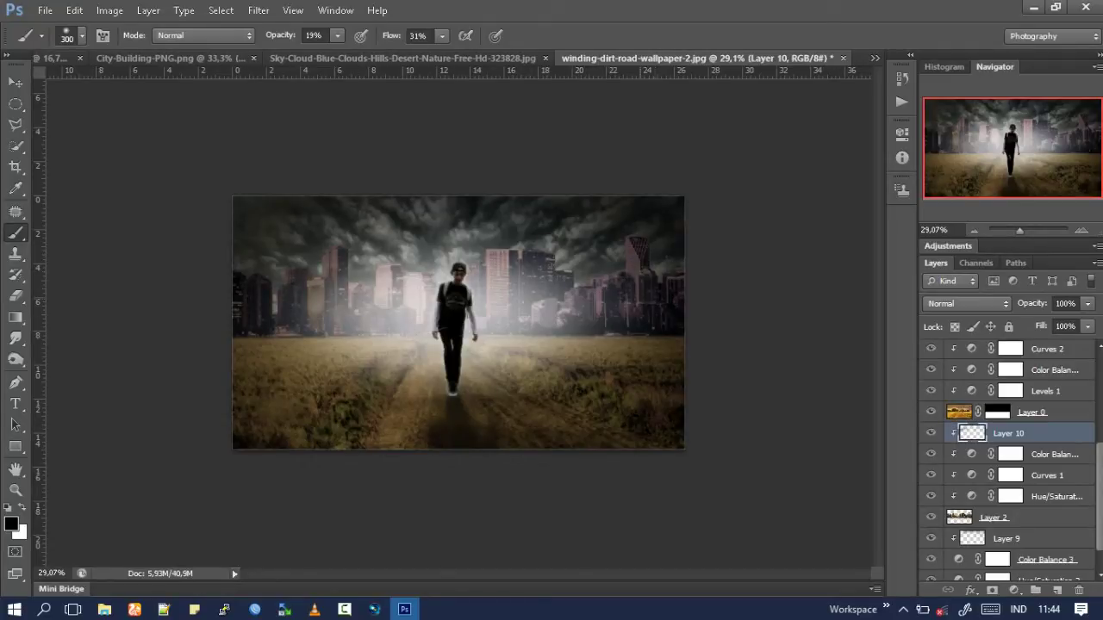
# Select Layer 8 and turn its visibility on.
pyautogui.hotkey('alt', ']')
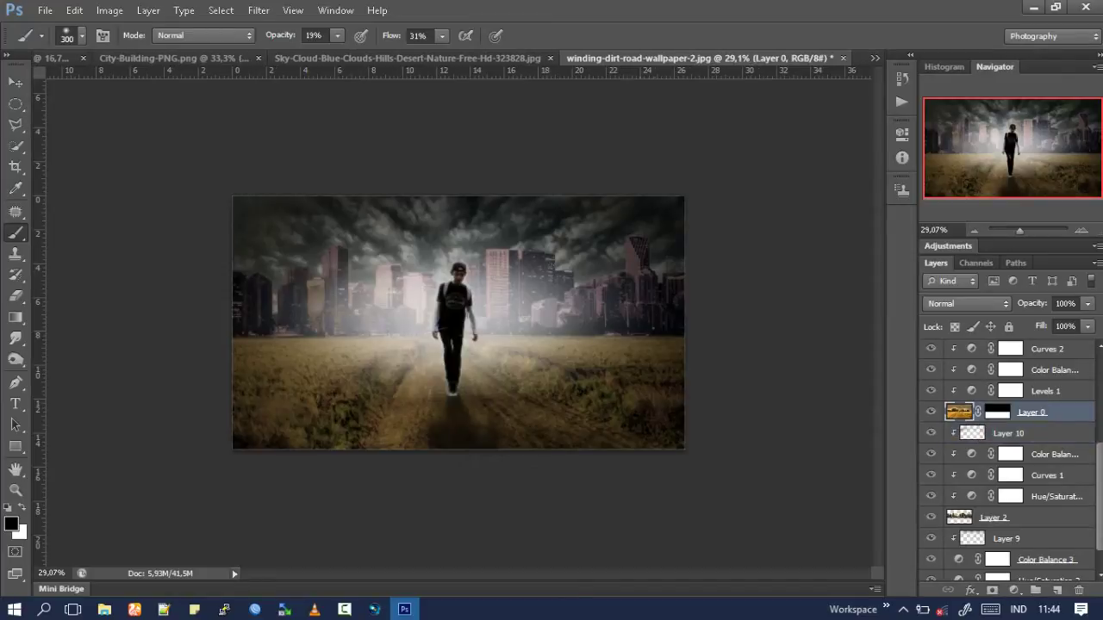
pyautogui.scroll(2, 1008, 461)
pyautogui.scroll(1, 1008, 461)
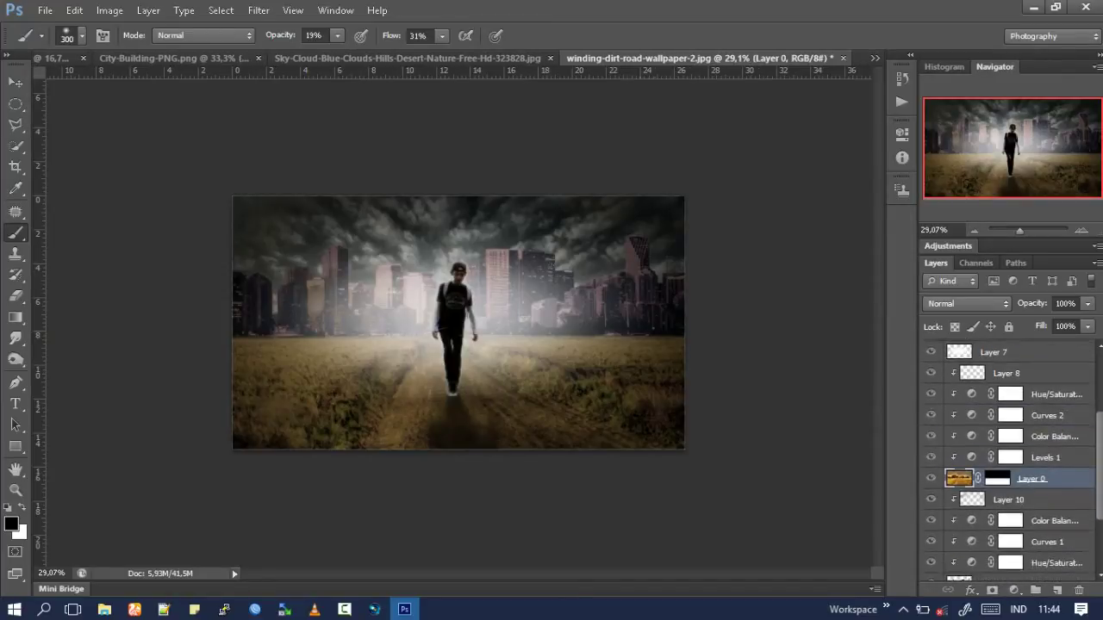
pyautogui.scroll(2, 1008, 461)
pyautogui.click(1007, 409)
pyautogui.click(930, 409)
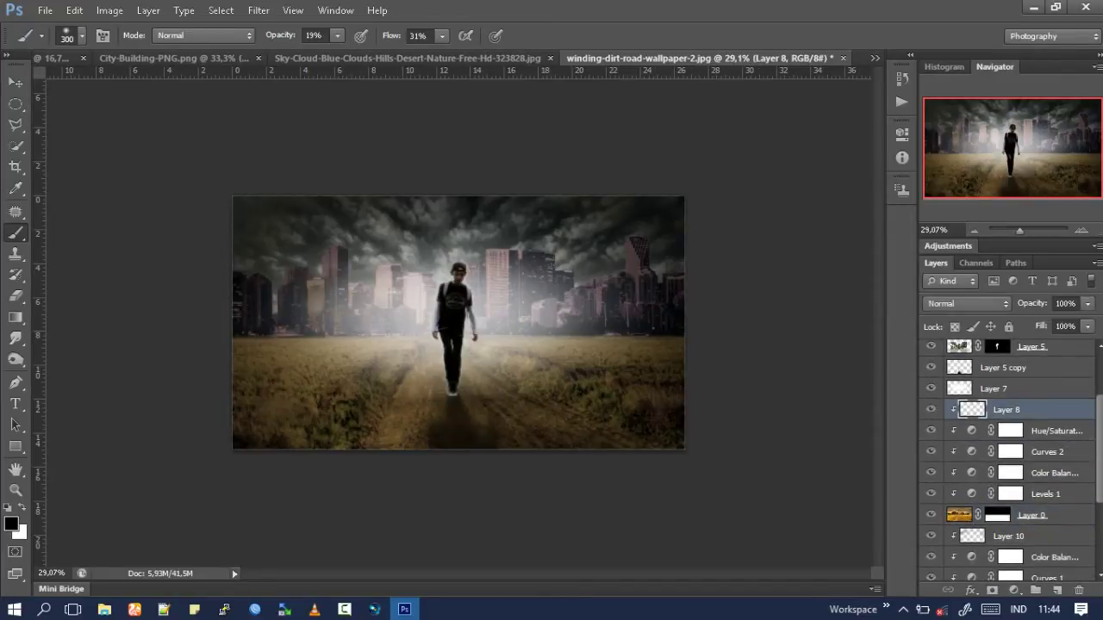
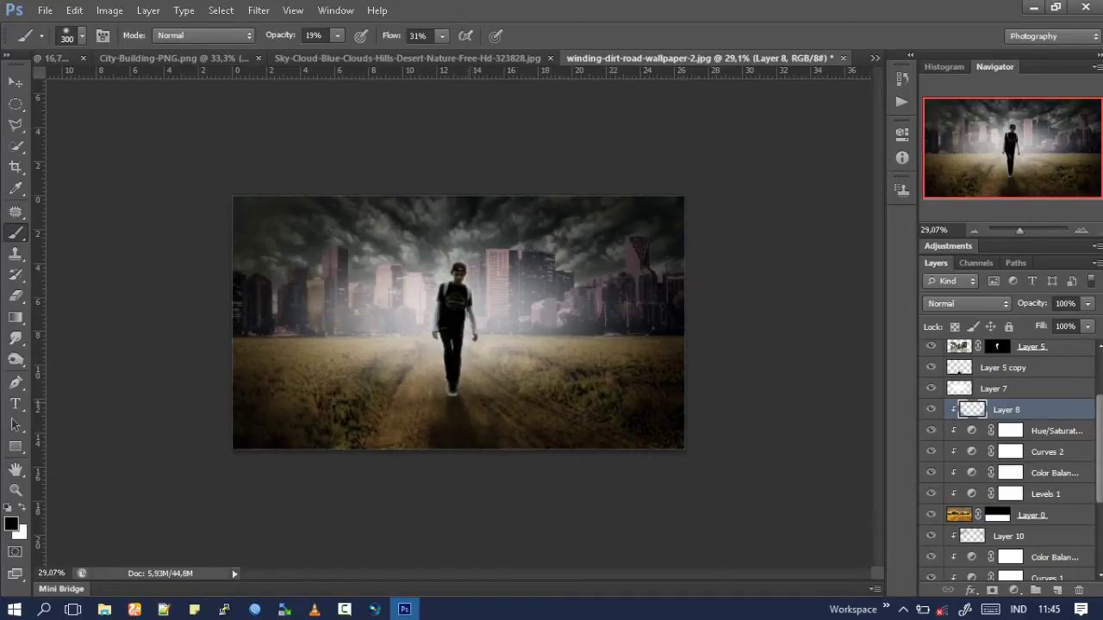
# Set the brush to size 9 with 31% opacity and 29% flow.
pyautogui.scroll(3, 452, 393)
pyautogui.scroll(3, 453, 392)
pyautogui.scroll(2, 452, 392)
pyautogui.scroll(1, 453, 392)
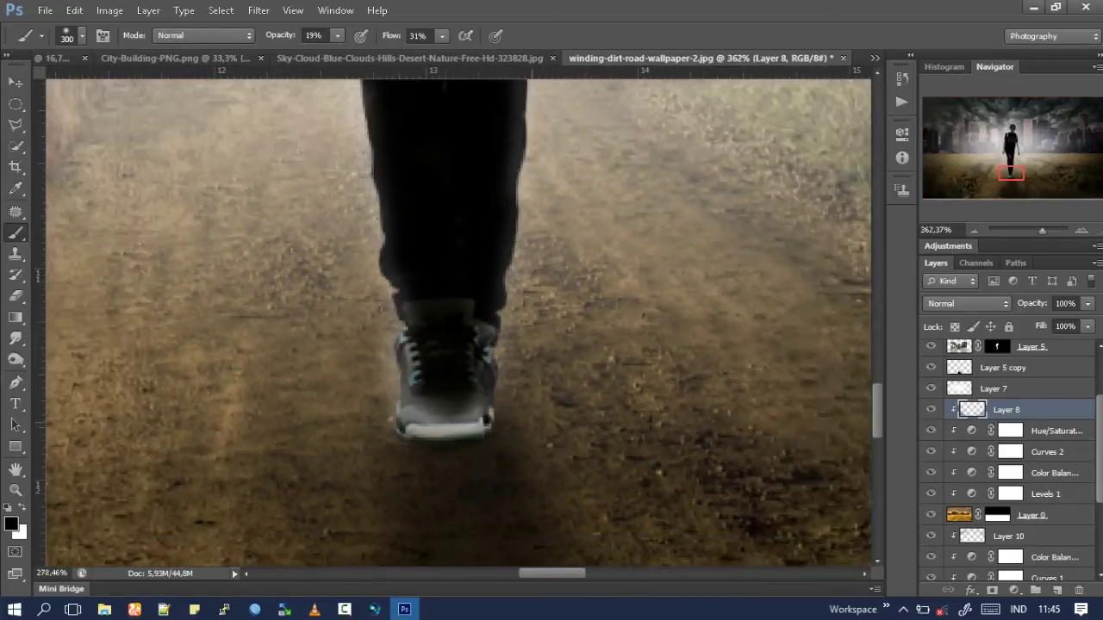
pyautogui.scroll(-2, 505, 393)
pyautogui.press('[')
pyautogui.press('2')
pyautogui.press('9')
pyautogui.hotkey('shift', '2')
pyautogui.hotkey('shift', '9')
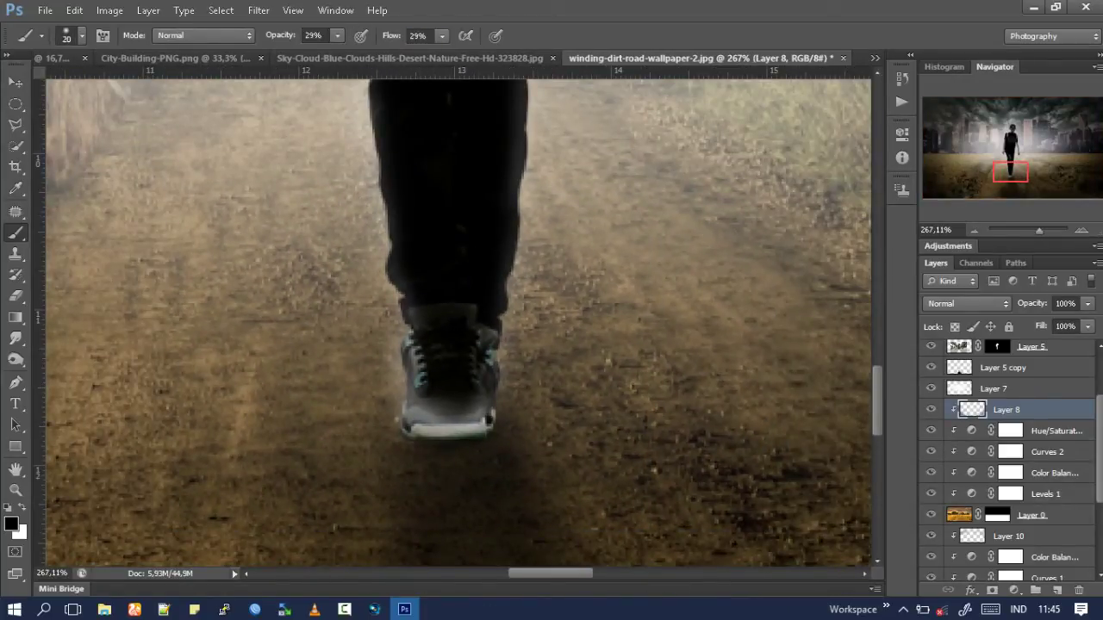
pyautogui.press('[')
pyautogui.press('[')
pyautogui.press('[')
# Dab a faint dark shadow beside the shoe's left edge, then select Layer 0.
pyautogui.click(401, 391)
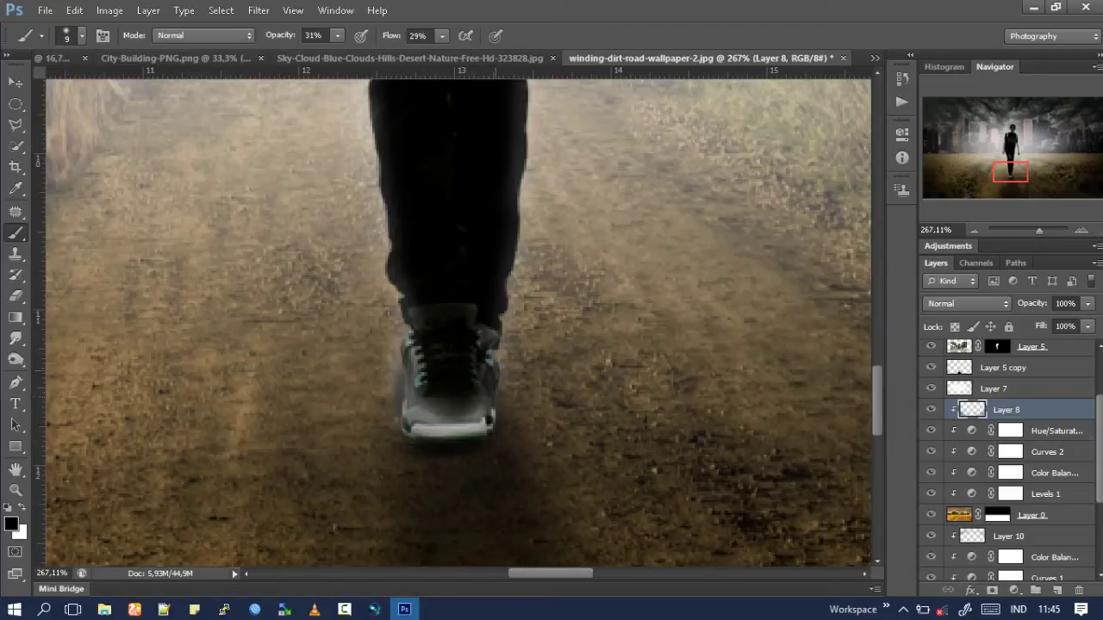
pyautogui.scroll(-5, 456, 319)
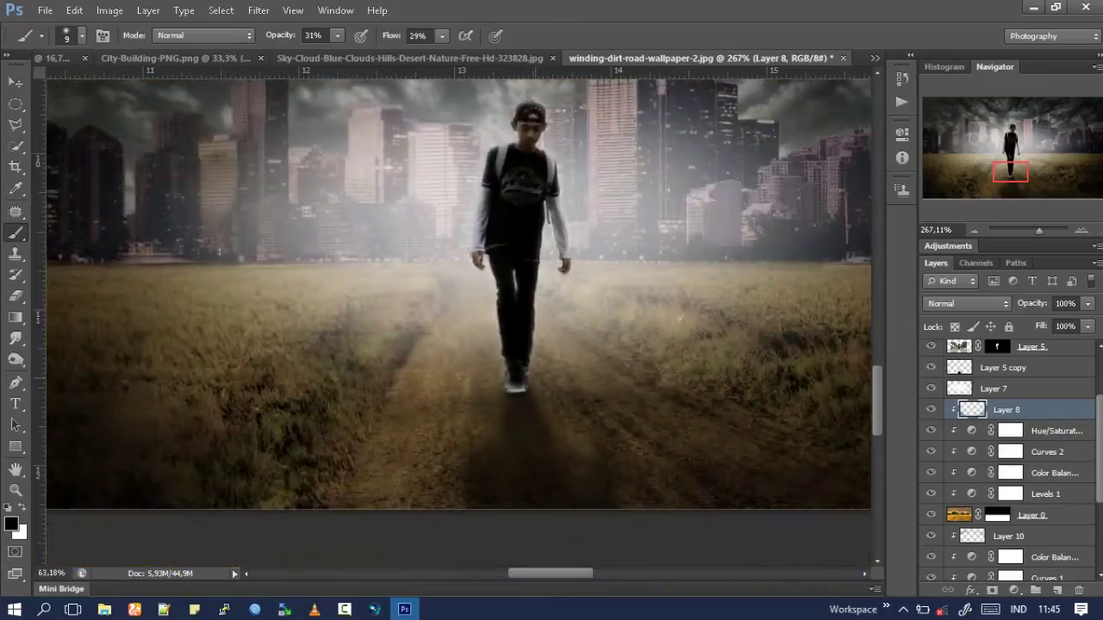
pyautogui.scroll(4, 457, 319)
pyautogui.scroll(3, 441, 386)
pyautogui.scroll(3, 442, 386)
pyautogui.scroll(1, 441, 386)
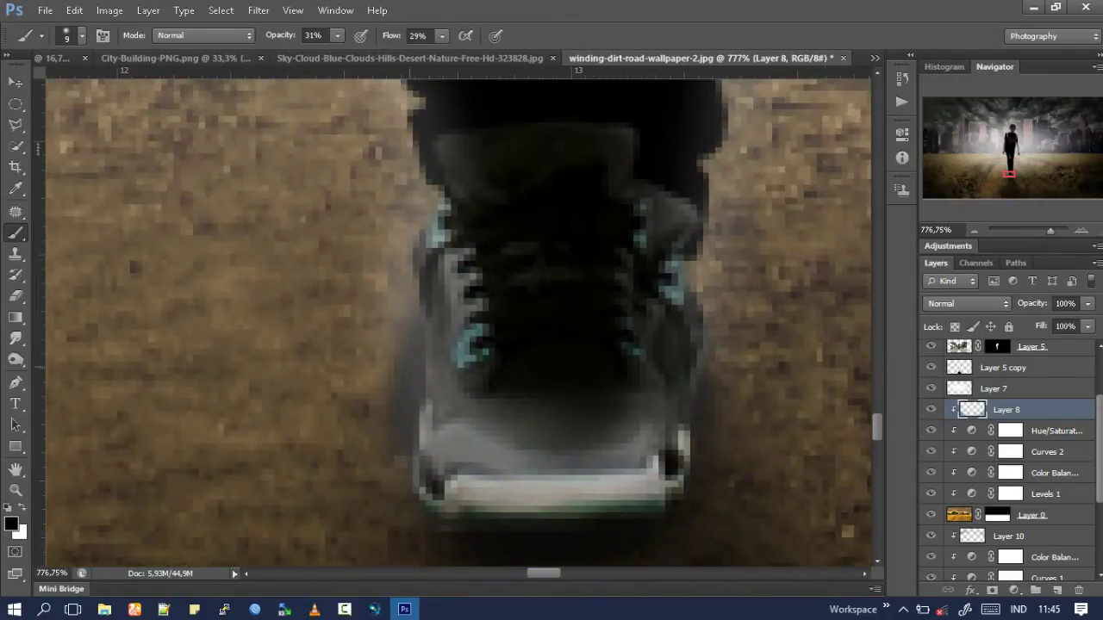
pyautogui.scroll(-2, 371, 422)
pyautogui.scroll(-5, 371, 422)
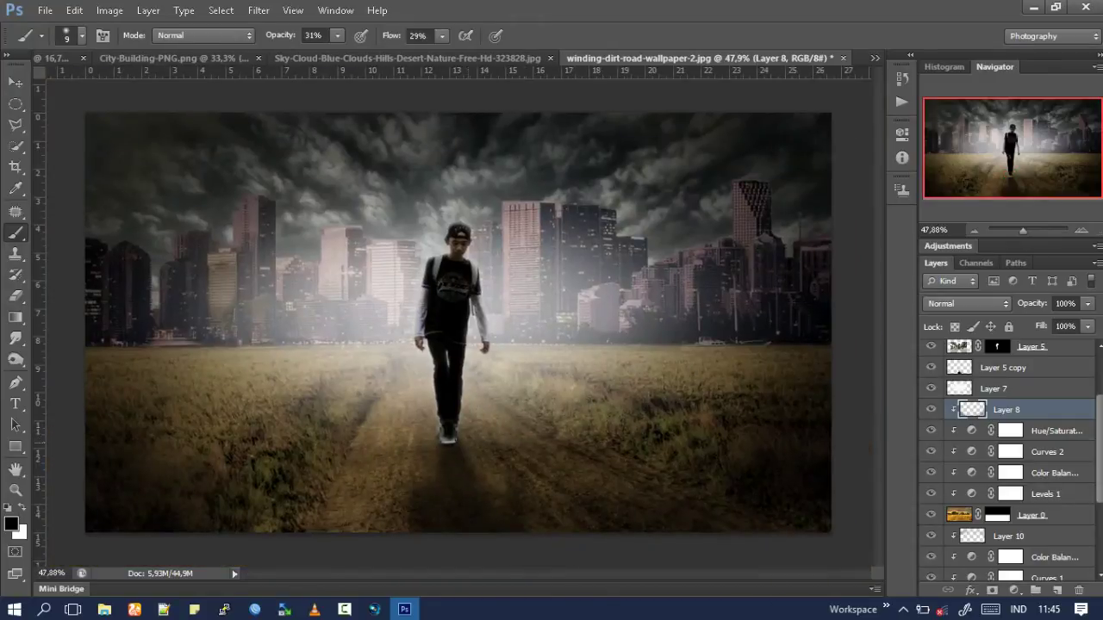
pyautogui.scroll(-2, 459, 323)
pyautogui.scroll(2, 459, 323)
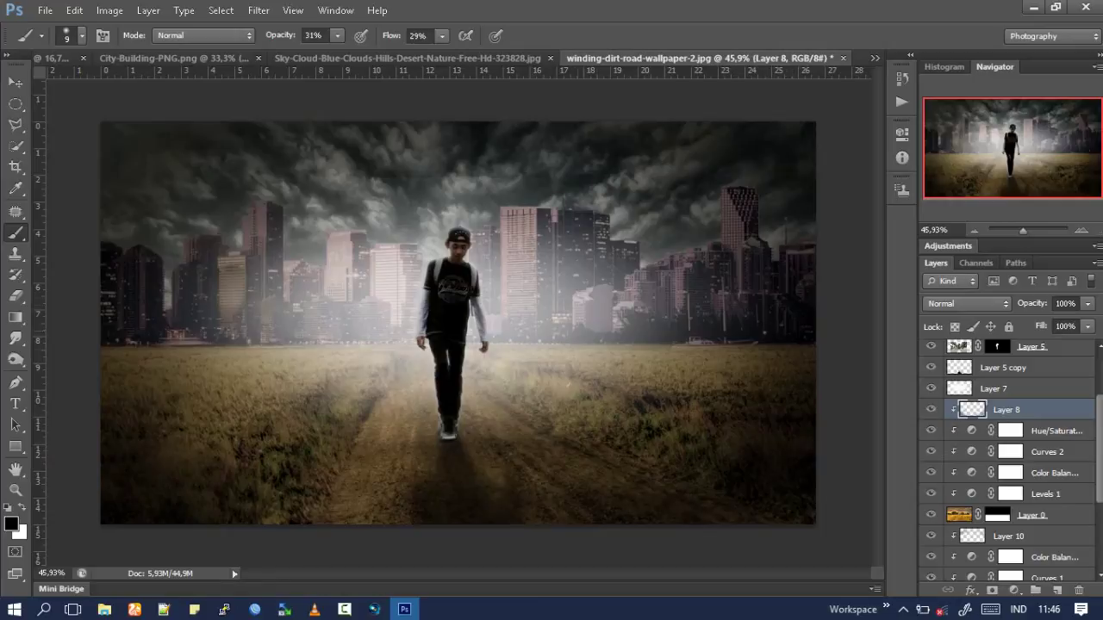
pyautogui.click(1032, 515)
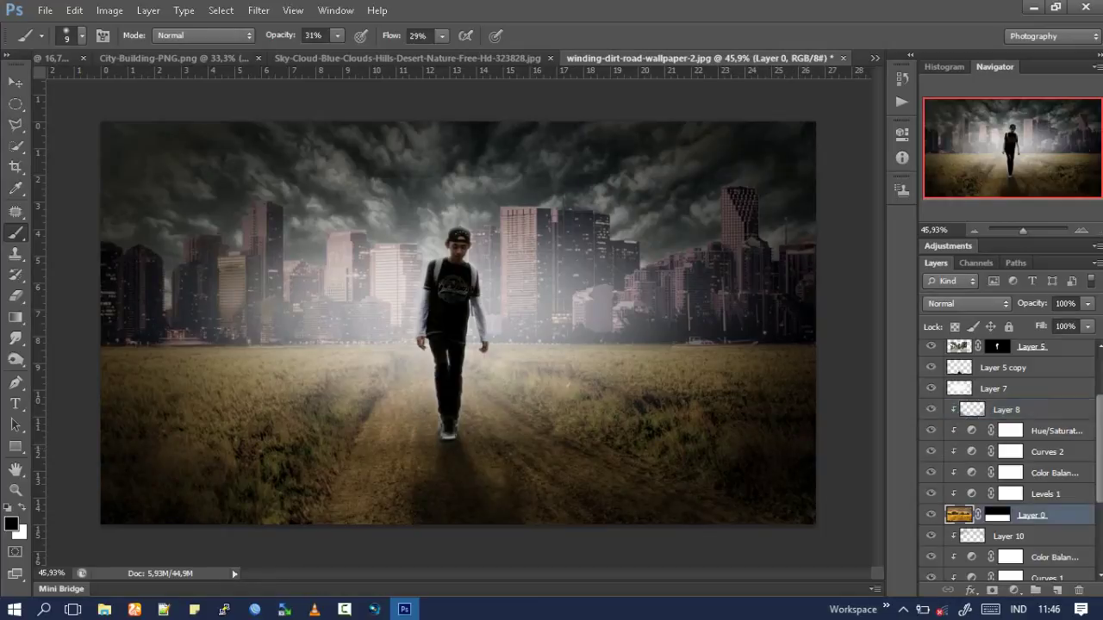
# Switch to the Burn tool and select Layer 4, trying 65% then 55% opacity.
pyautogui.press('o')
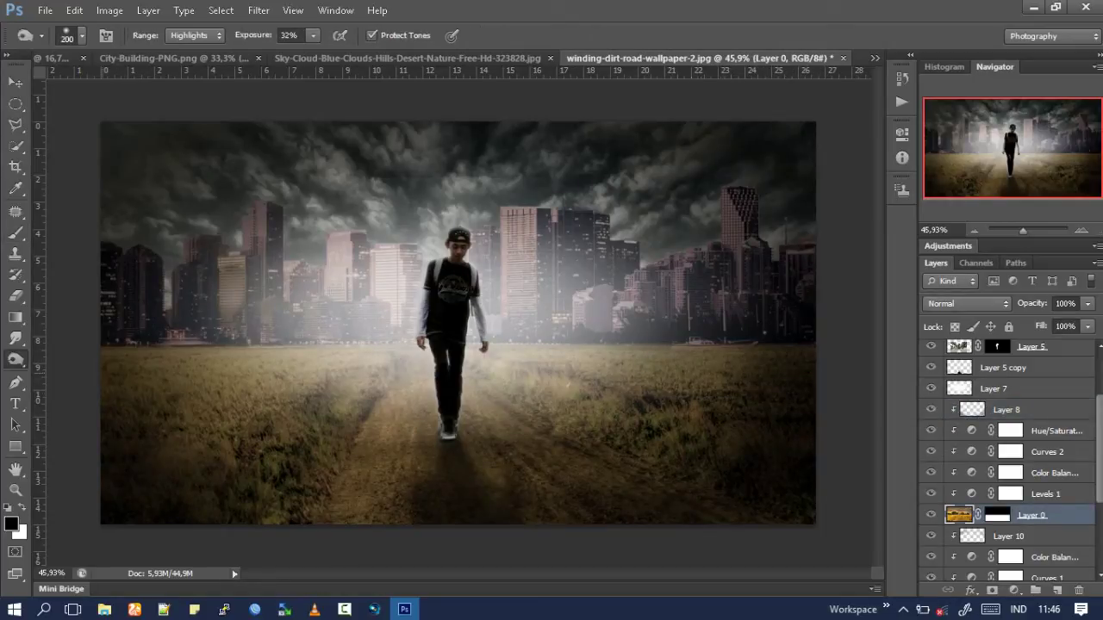
pyautogui.hotkey('shift', 'o')
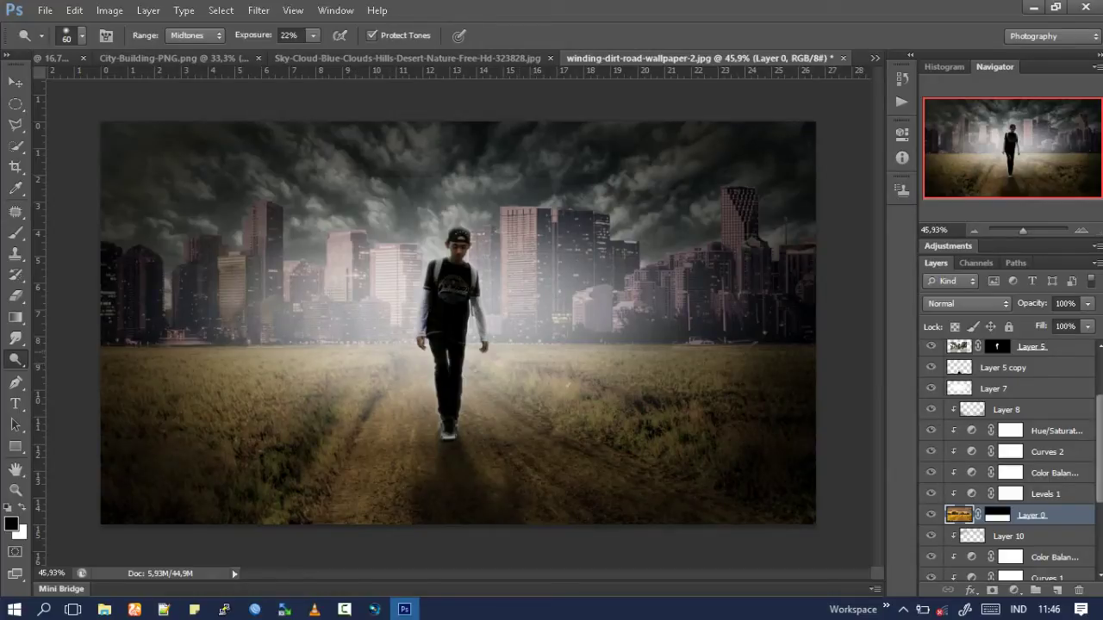
pyautogui.scroll(3, 1008, 457)
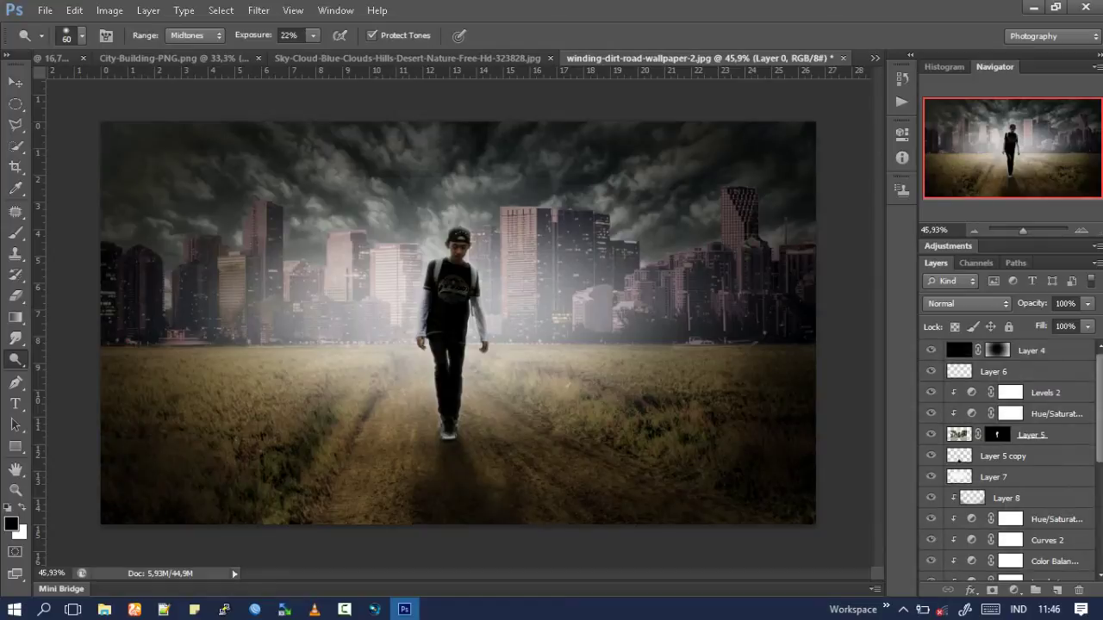
pyautogui.click(1031, 350)
pyautogui.write('65')
pyautogui.press('Return')
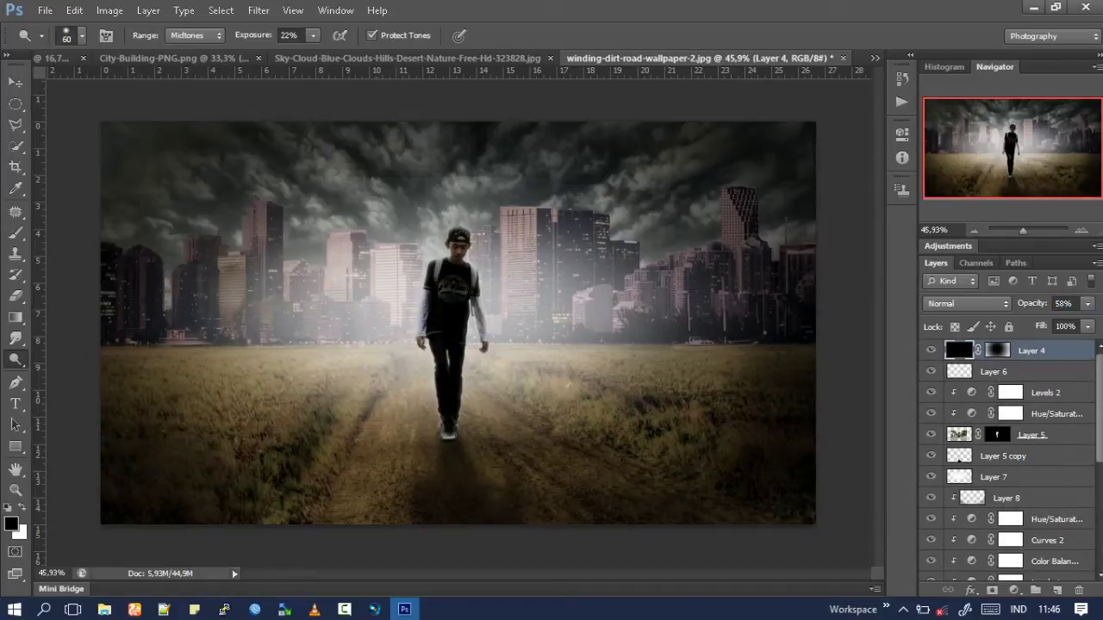
pyautogui.write('55')
pyautogui.press('Return')
# Settle Layer 4's opacity at 65% after trying 62% and 63%.
pyautogui.scroll(-1, 569, 314)
pyautogui.scroll(-2, 569, 314)
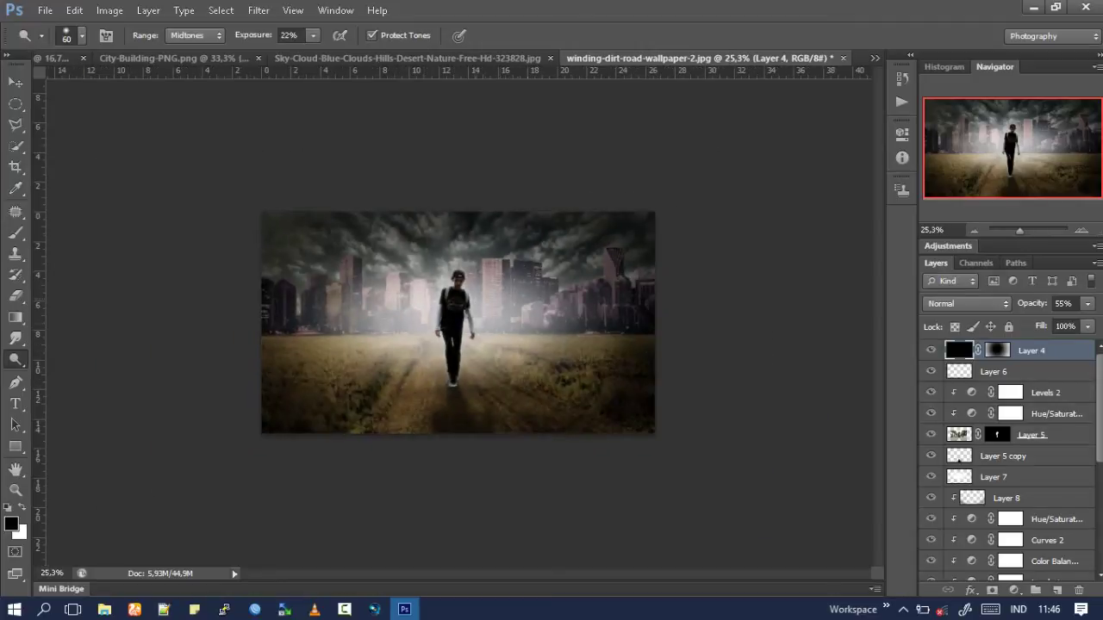
pyautogui.scroll(5, 569, 315)
pyautogui.scroll(1, 569, 315)
pyautogui.write('62')
pyautogui.press('Return')
pyautogui.press('Up')
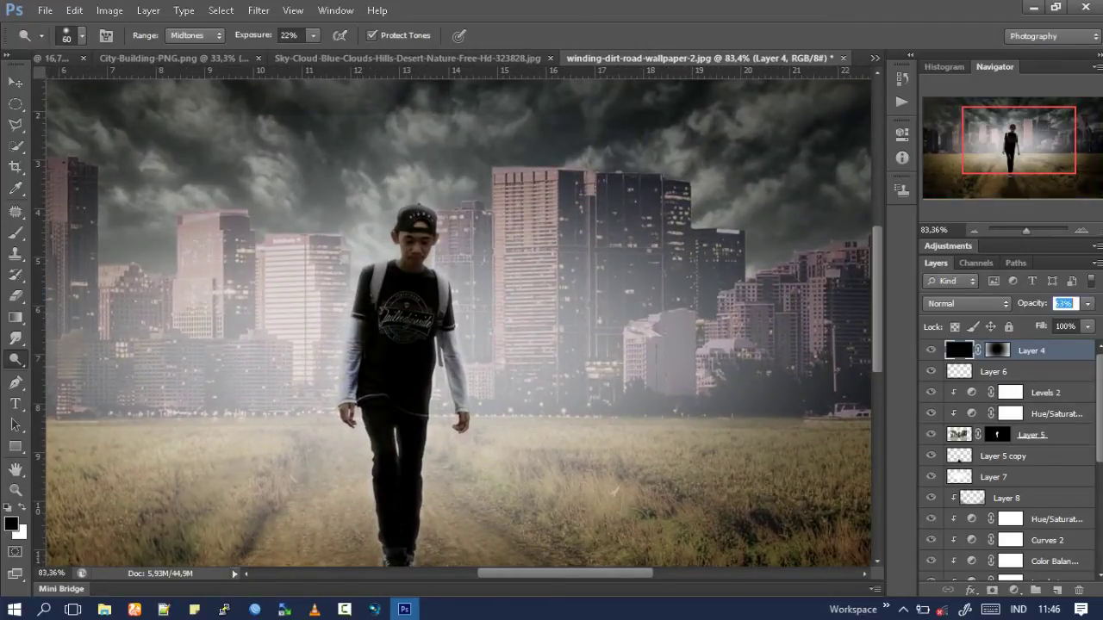
pyautogui.press('Return')
pyautogui.scroll(1, 461, 246)
pyautogui.press('Return')
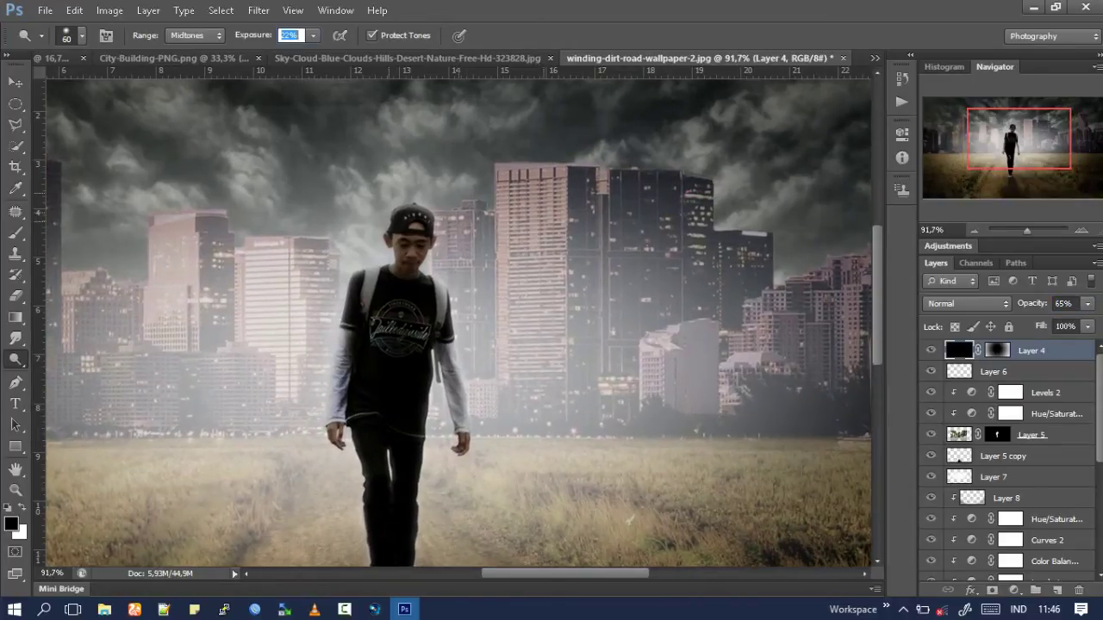
# Fit the whole image in the window and target Layer 4's mask.
pyautogui.scroll(-3, 456, 319)
pyautogui.hotkey('ctrl', '0')
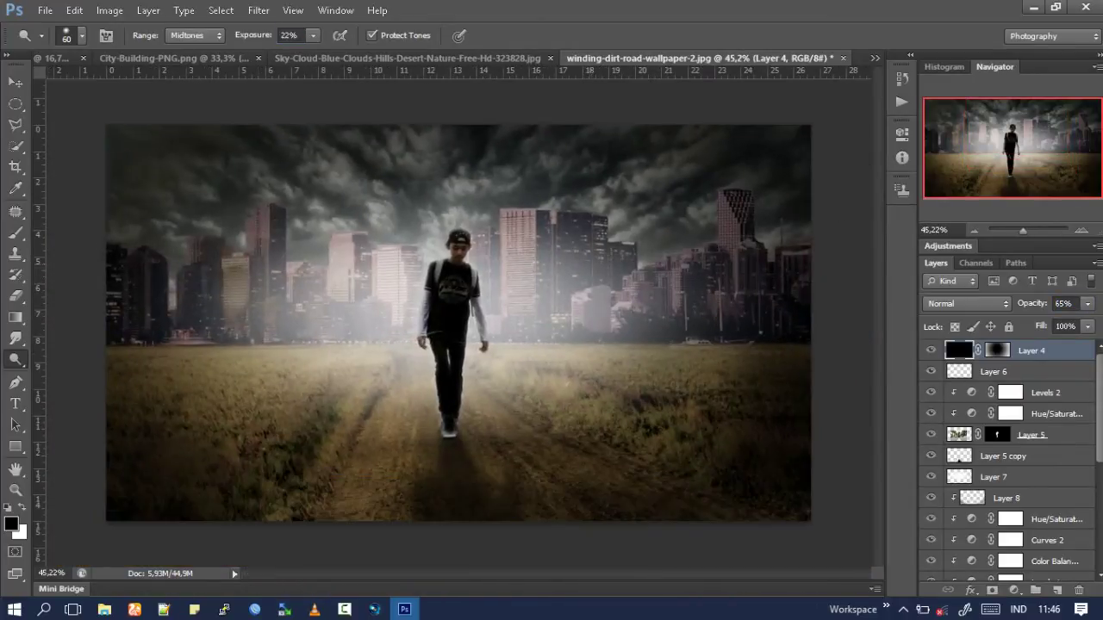
pyautogui.scroll(1, 482, 258)
pyautogui.scroll(1, 482, 259)
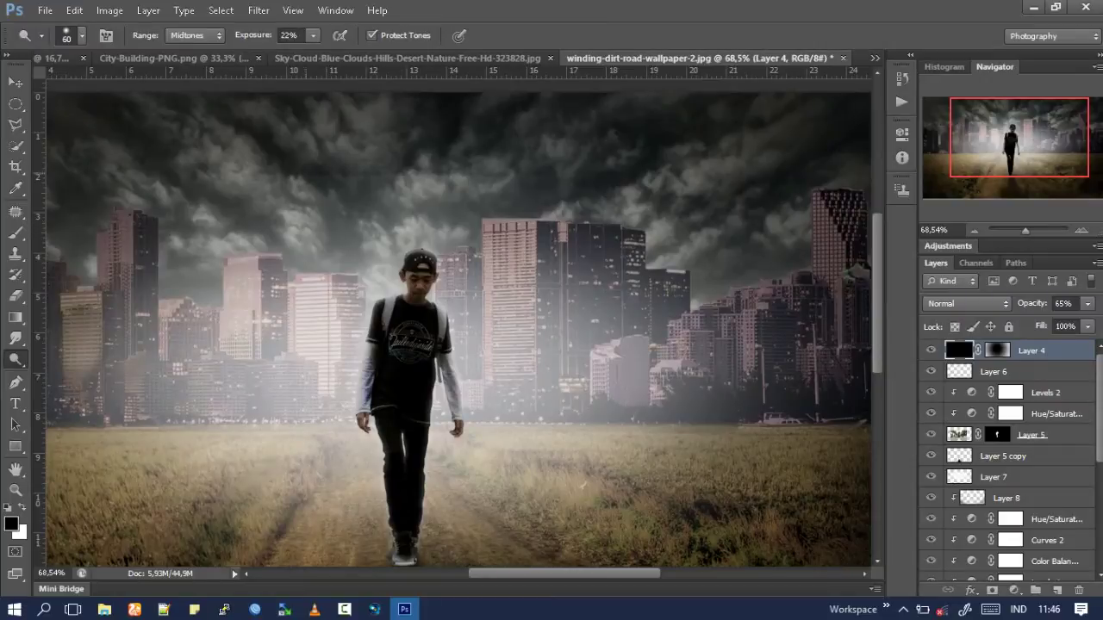
pyautogui.hotkey('ctrl', '\\')
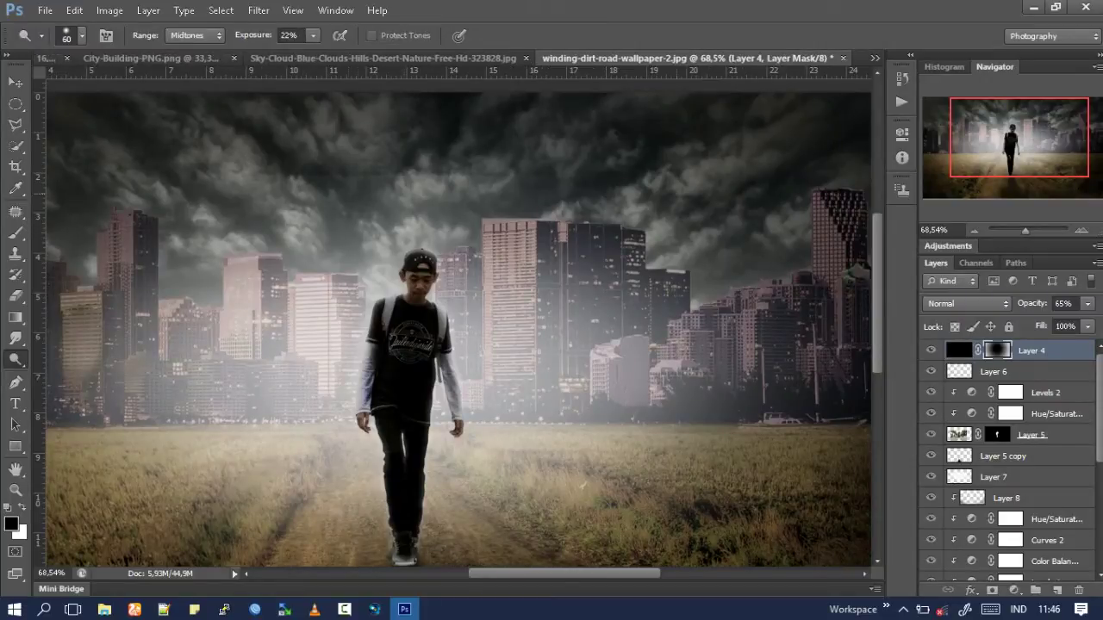
# Switch to the Brush tool, toggling the painting colour between black and white.
pyautogui.press('x')
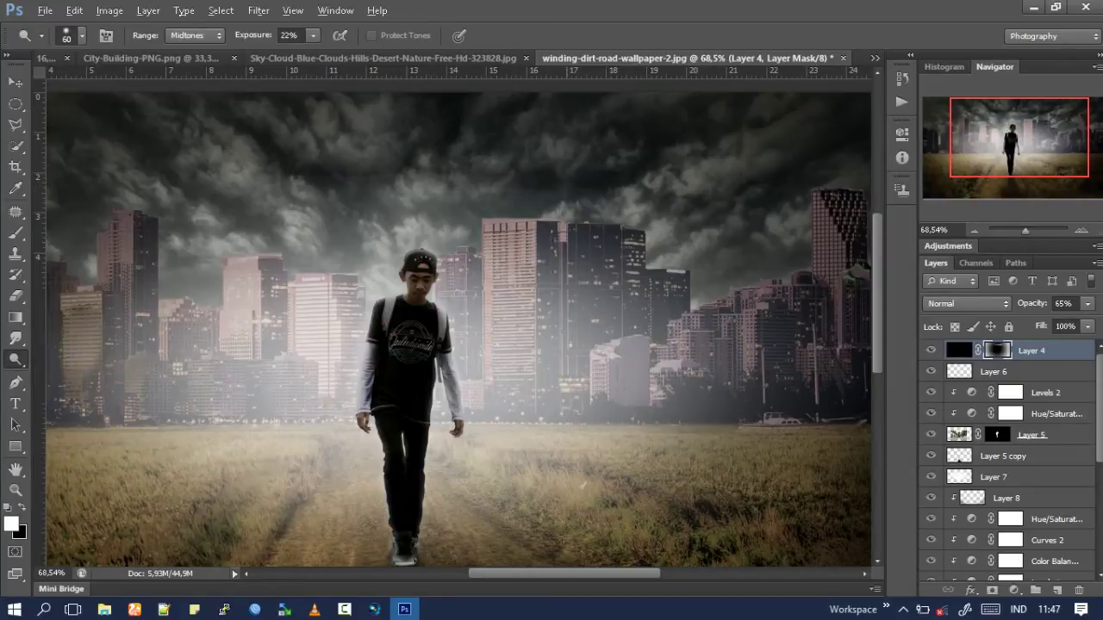
pyautogui.press('x')
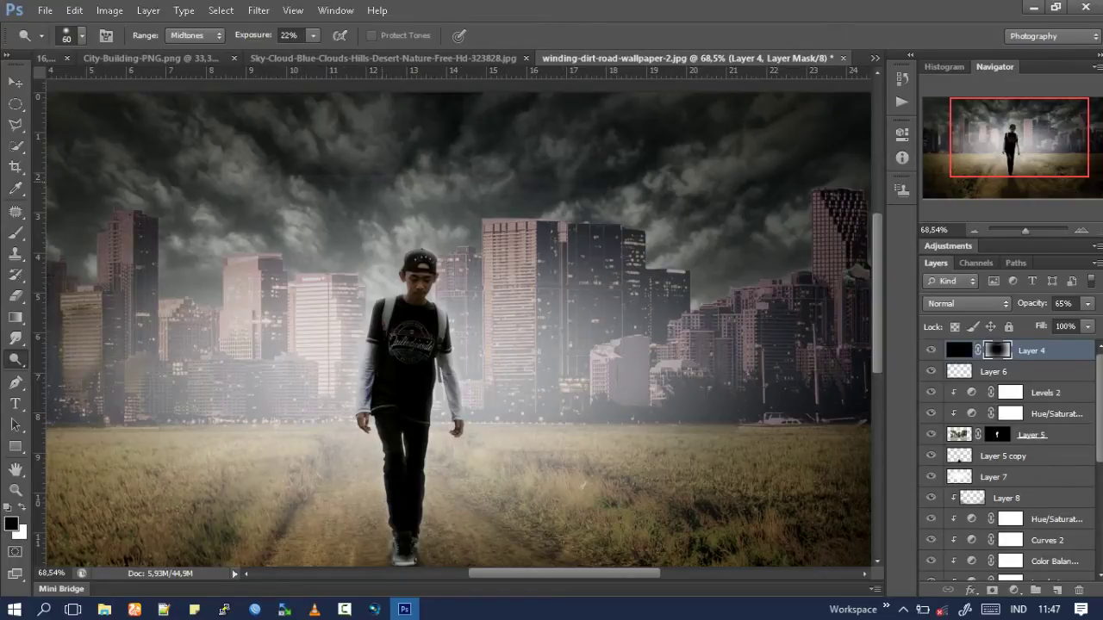
pyautogui.scroll(-5, 459, 327)
pyautogui.scroll(3, 458, 328)
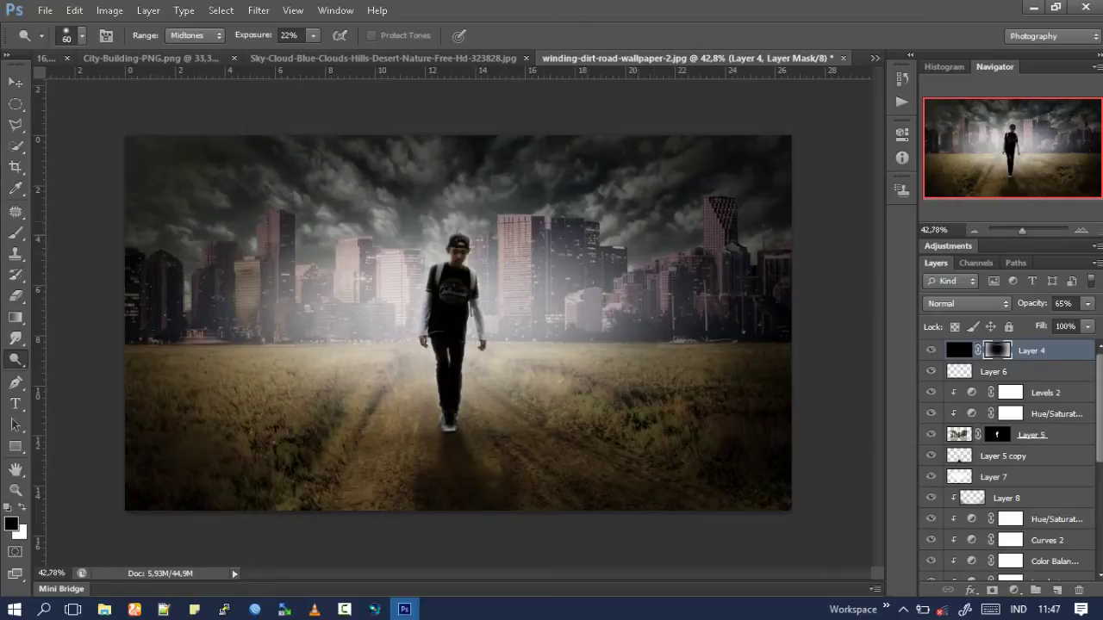
pyautogui.press('b')
pyautogui.press('x')
pyautogui.scroll(1, 455, 323)
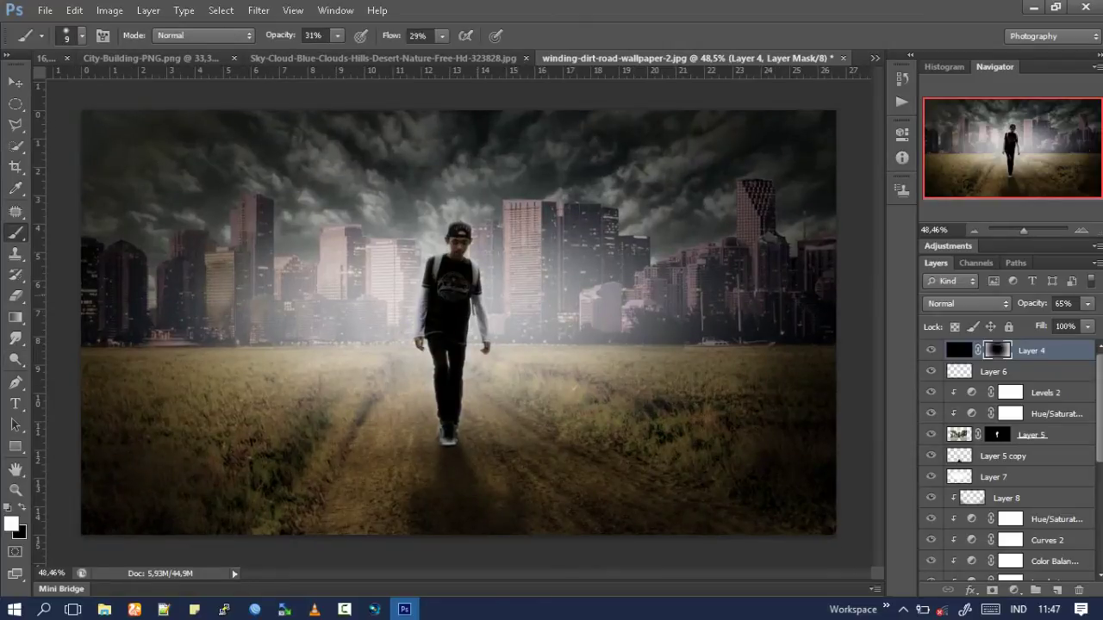
# Step back through History to restore Layer 4 at 70% opacity.
pyautogui.press('x')
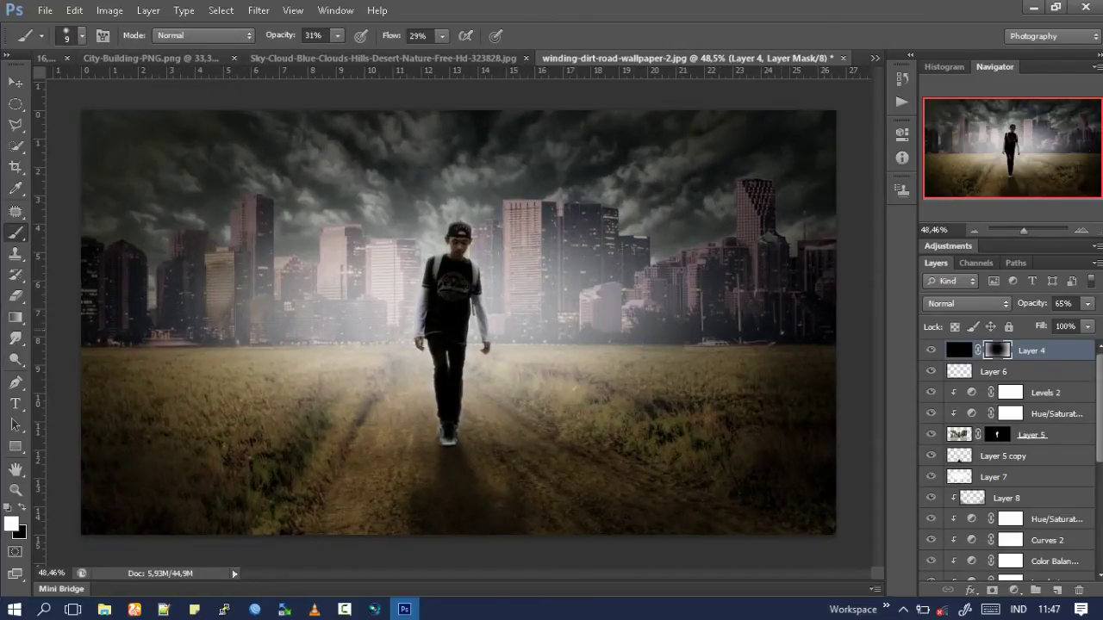
pyautogui.hotkey('alt', 'shift', '[')
pyautogui.hotkey('alt', '.')
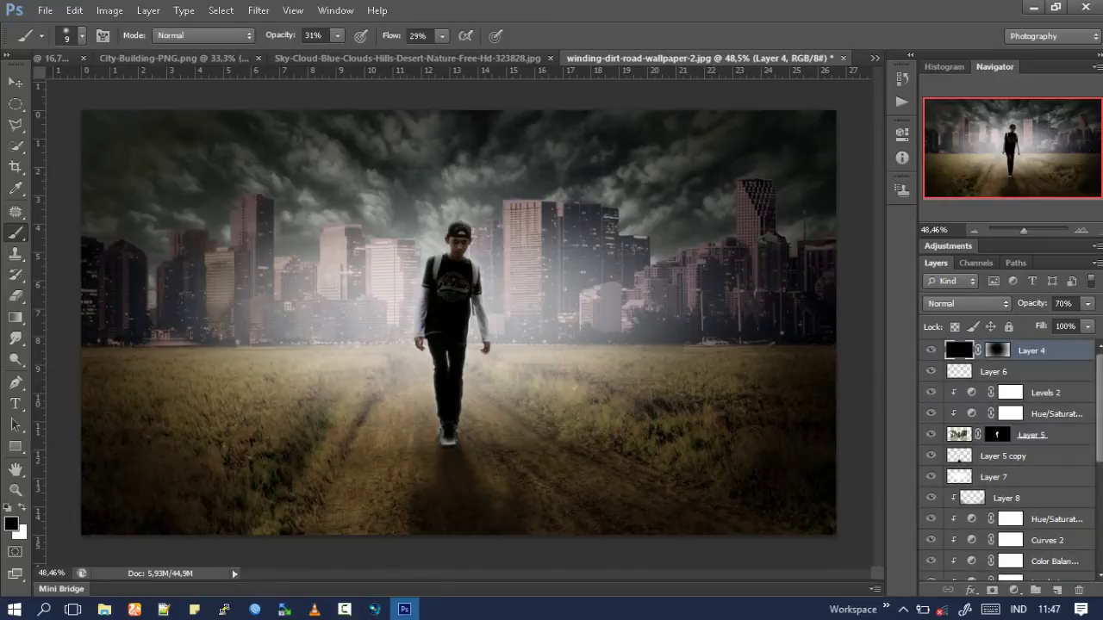
pyautogui.scroll(-3, 455, 321)
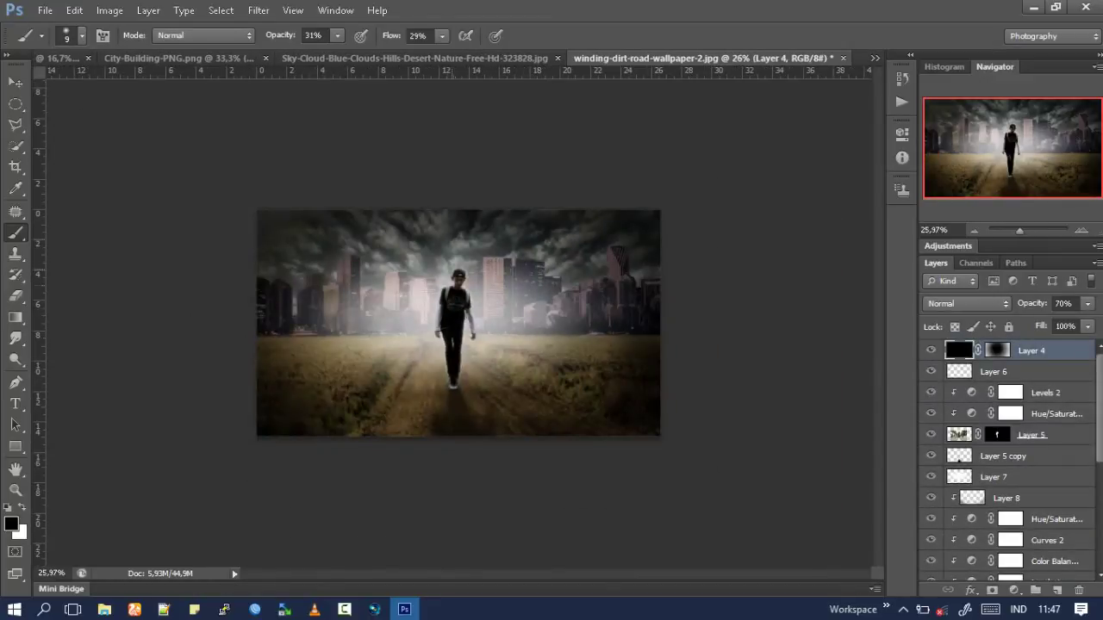
pyautogui.scroll(4, 455, 321)
pyautogui.scroll(-1, 455, 320)
pyautogui.scroll(-1, 455, 321)
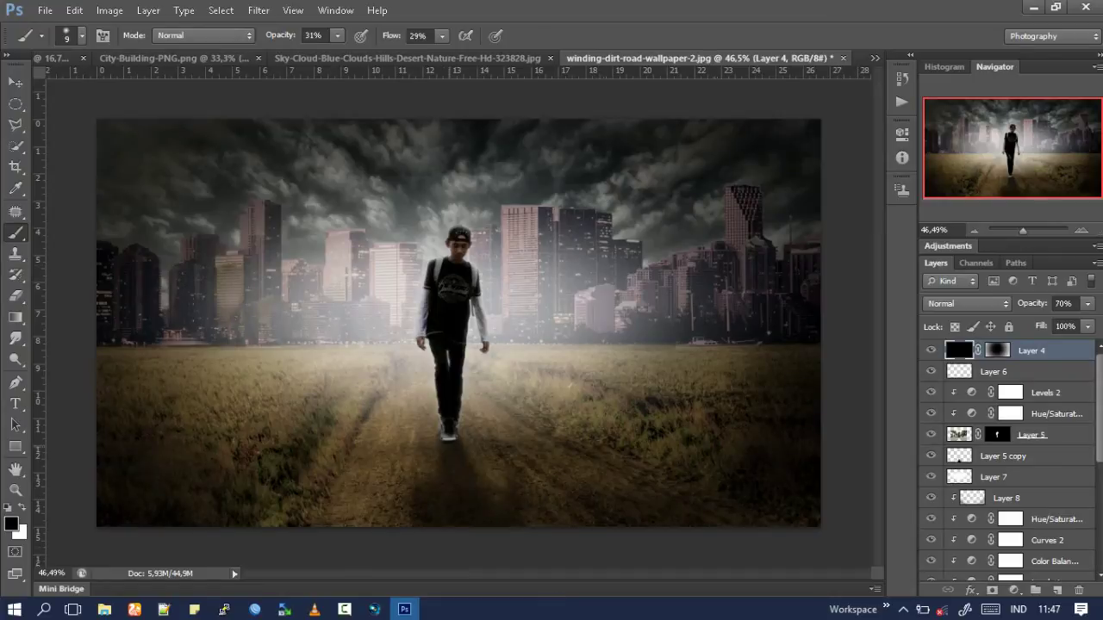
pyautogui.scroll(5, 437, 437)
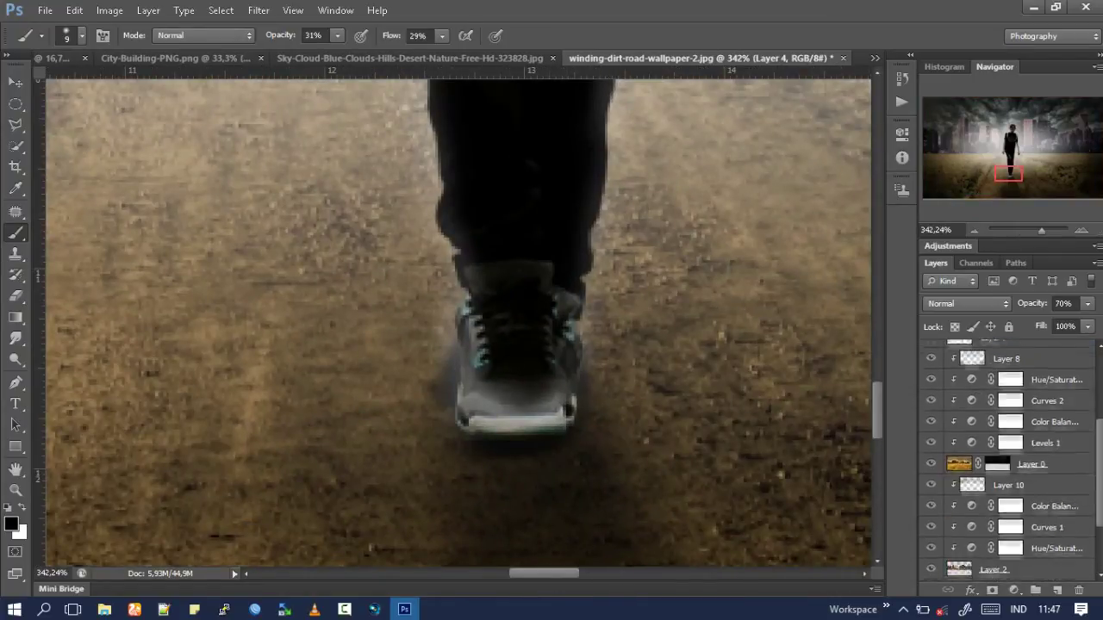
# Select Layer 6 and paint a dark shadow along the shoe's left edge.
pyautogui.hotkey('alt', '[')
pyautogui.moveTo(454, 349)
pyautogui.mouseDown()
pyautogui.moveTo(457, 406)
pyautogui.moveTo(458, 334)
pyautogui.mouseUp()
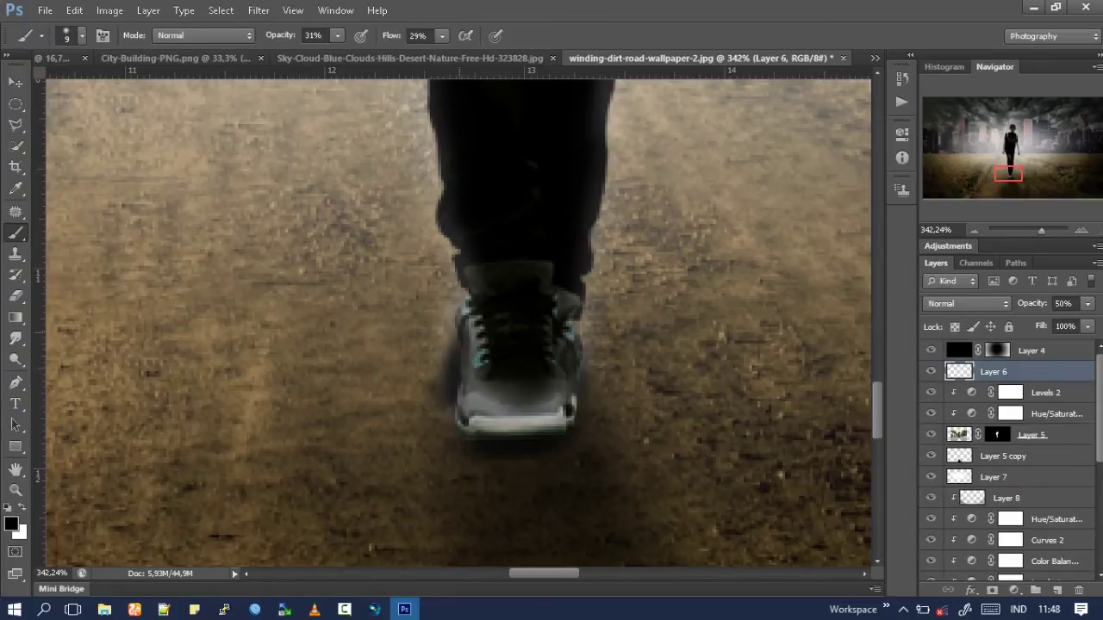
pyautogui.scroll(-4, 457, 405)
pyautogui.scroll(-2, 457, 405)
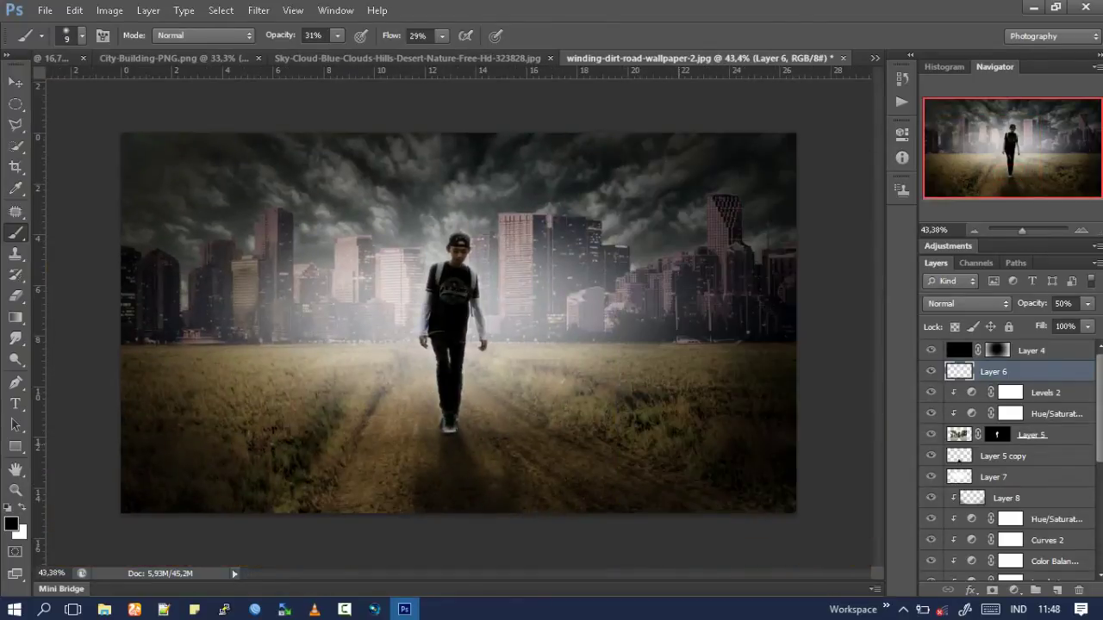
pyautogui.hotkey('ctrl', 'shift', 's')
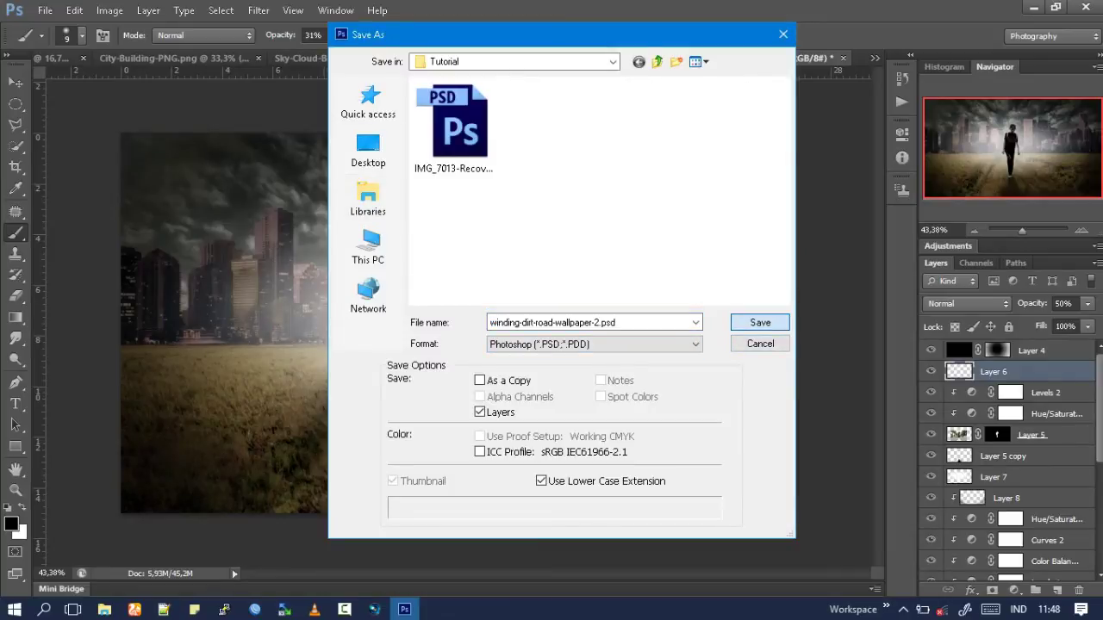
# Save as winding-dirt-road-wallpaper-2.psd in Tutorial, then select Layer 4.
pyautogui.press('Return')
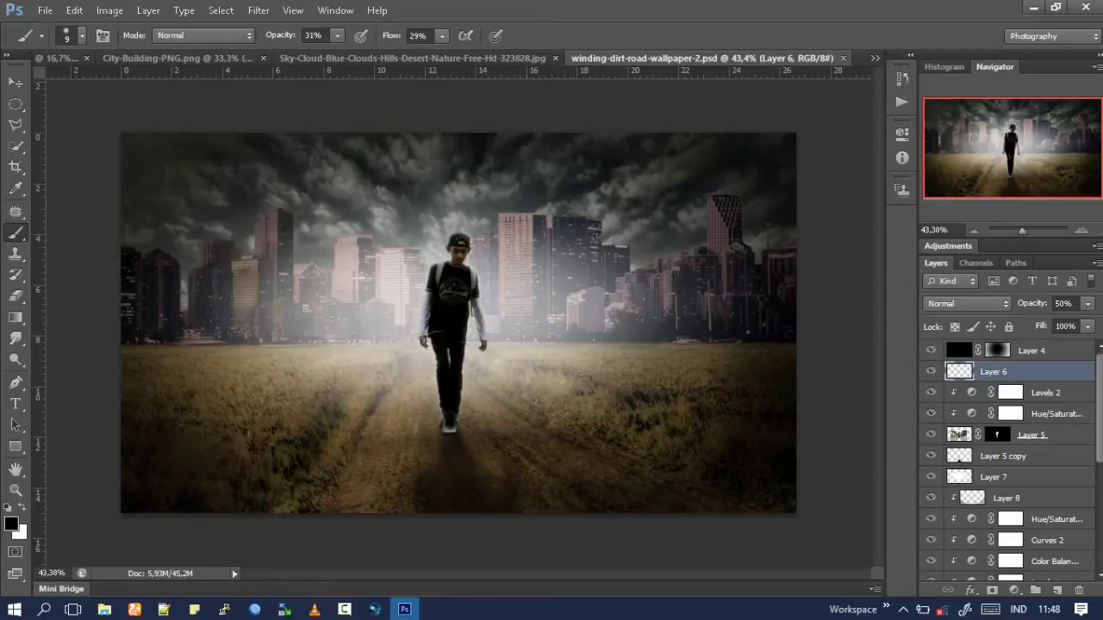
pyautogui.hotkey('alt', ']')
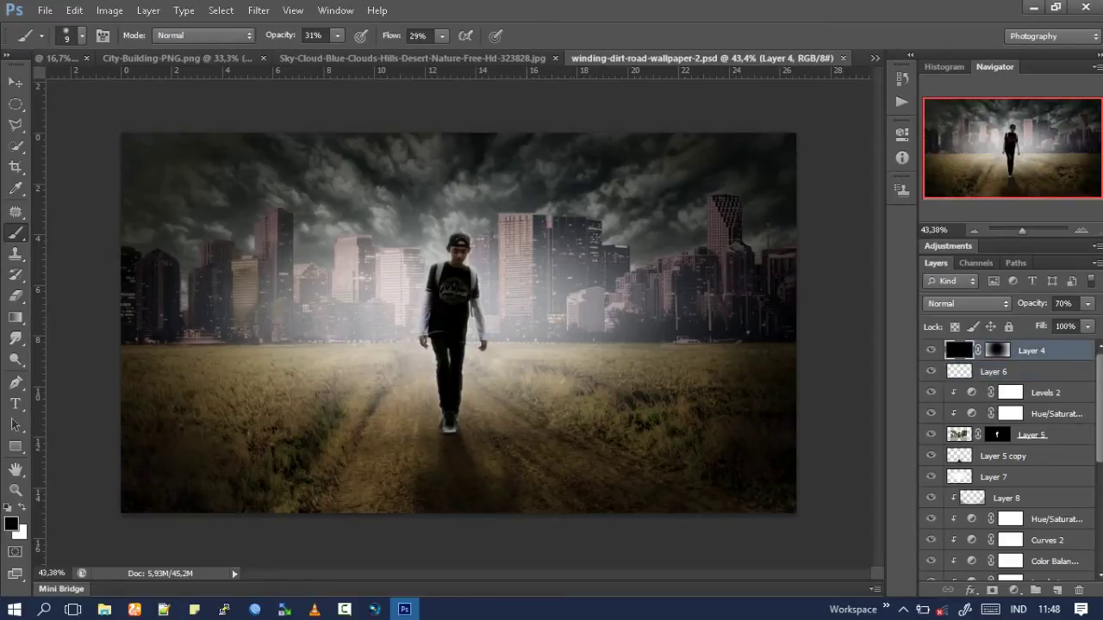
# Add a Curves layer above Layer 4: lift midtones, white point 217, black point 10.
pyautogui.click(1014, 590)
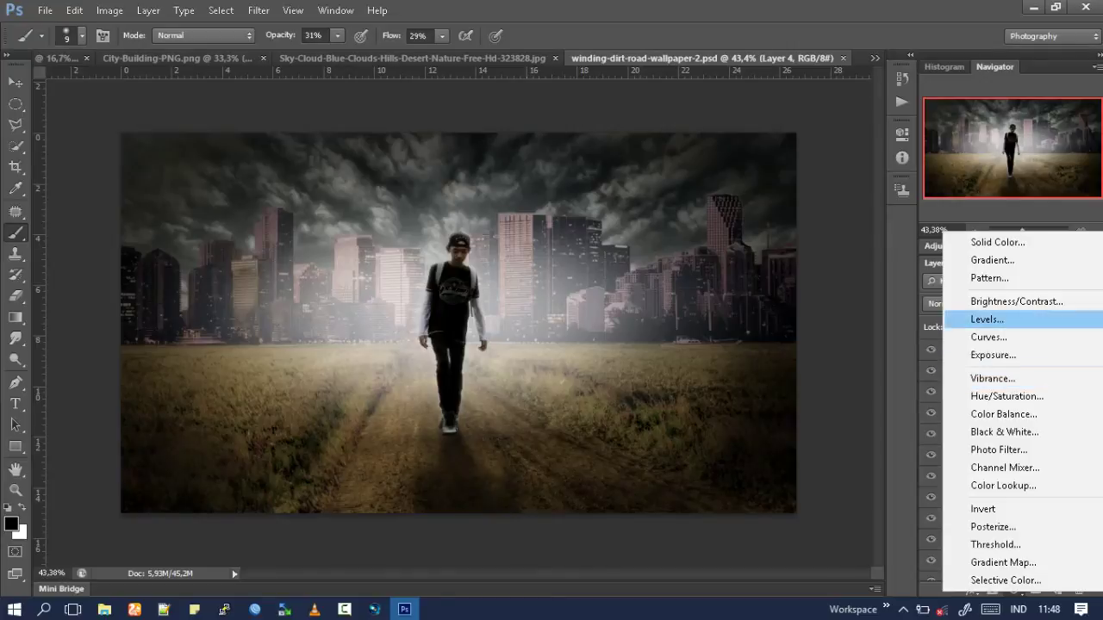
pyautogui.click(991, 337)
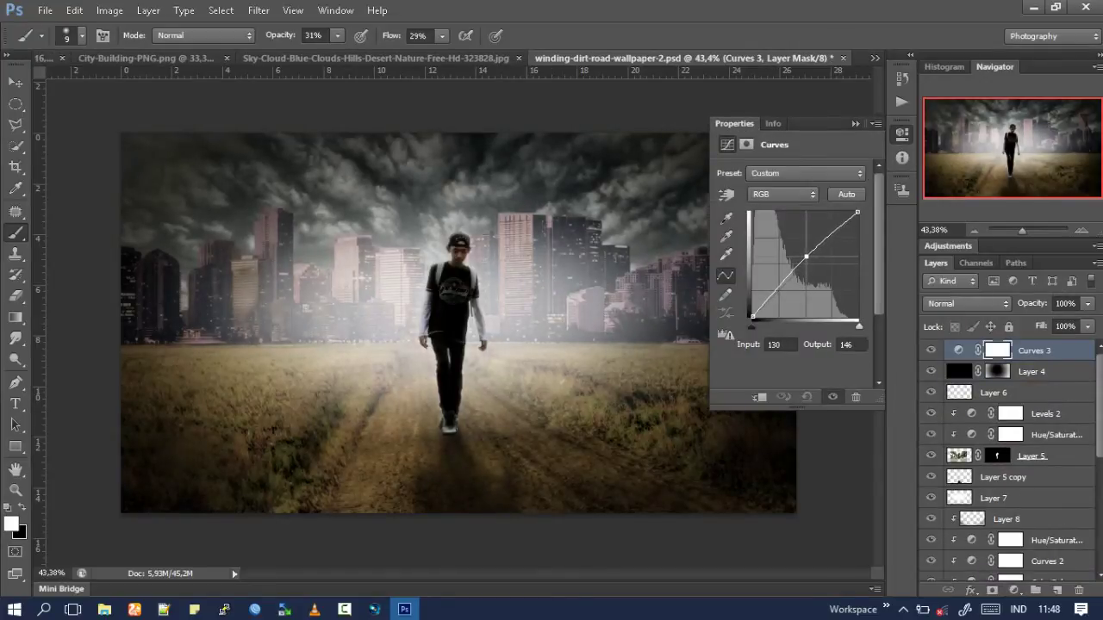
pyautogui.moveTo(805, 266); pyautogui.dragTo(805, 256)
pyautogui.moveTo(857, 212); pyautogui.dragTo(843, 212)
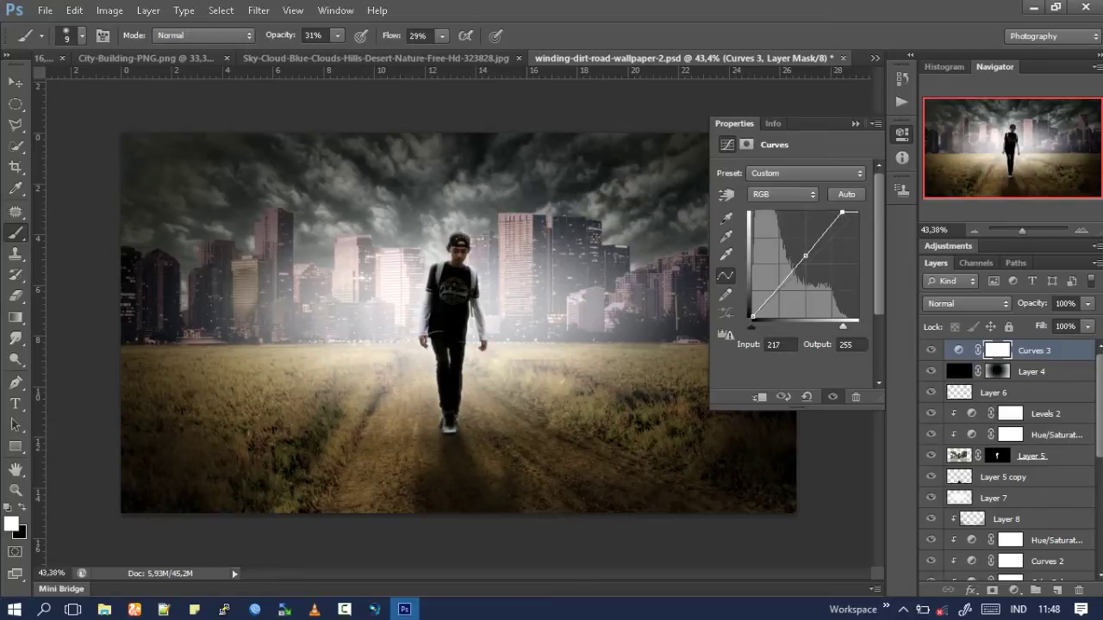
pyautogui.moveTo(751, 317); pyautogui.dragTo(755, 317)
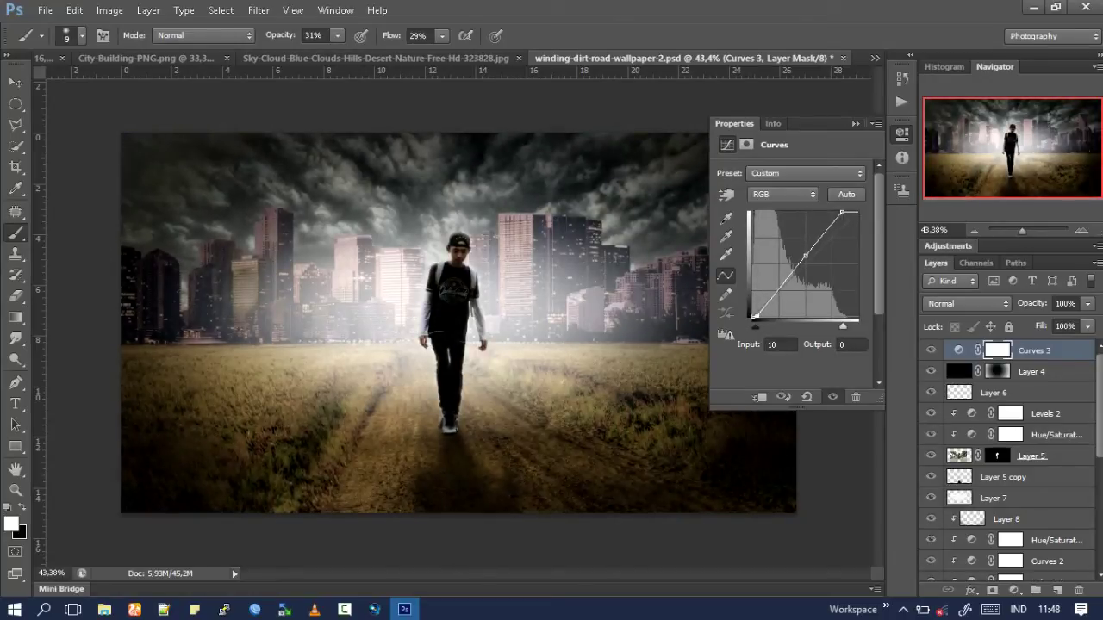
pyautogui.hotkey('ctrl', 'z')
pyautogui.hotkey('ctrl', 'z')
pyautogui.hotkey('ctrl', 'z')
pyautogui.hotkey('ctrl', 'z')
pyautogui.hotkey('ctrl', 'z')
pyautogui.hotkey('ctrl', 'z')
pyautogui.click(855, 123)
pyautogui.click(1031, 372)
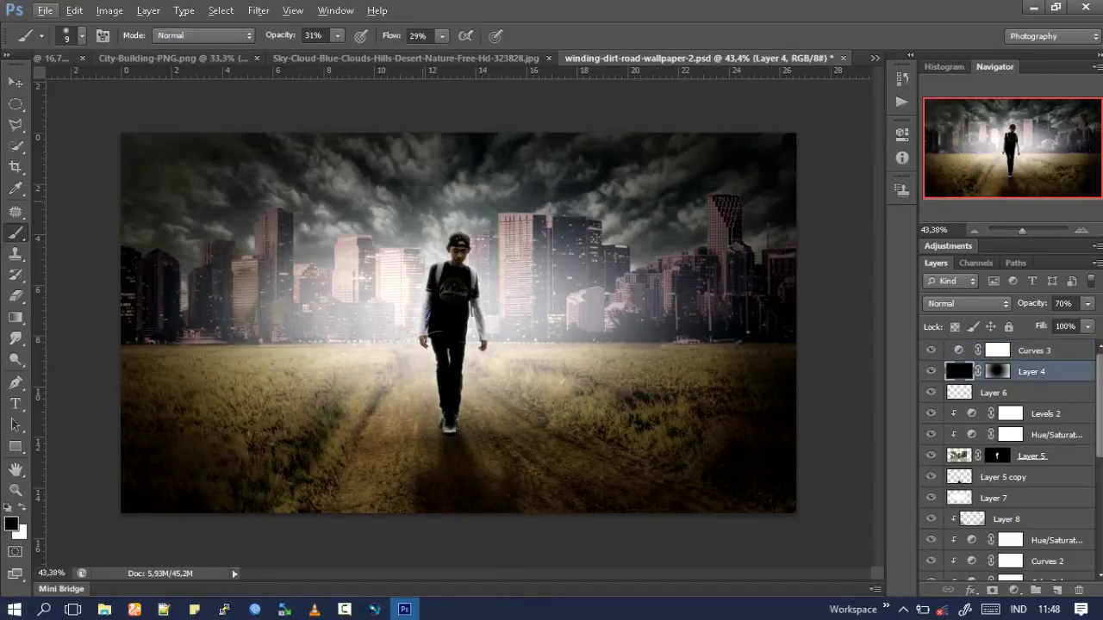
# Toggle Layer 6's haze visibility to check it, then select Layer 7.
pyautogui.press('g')
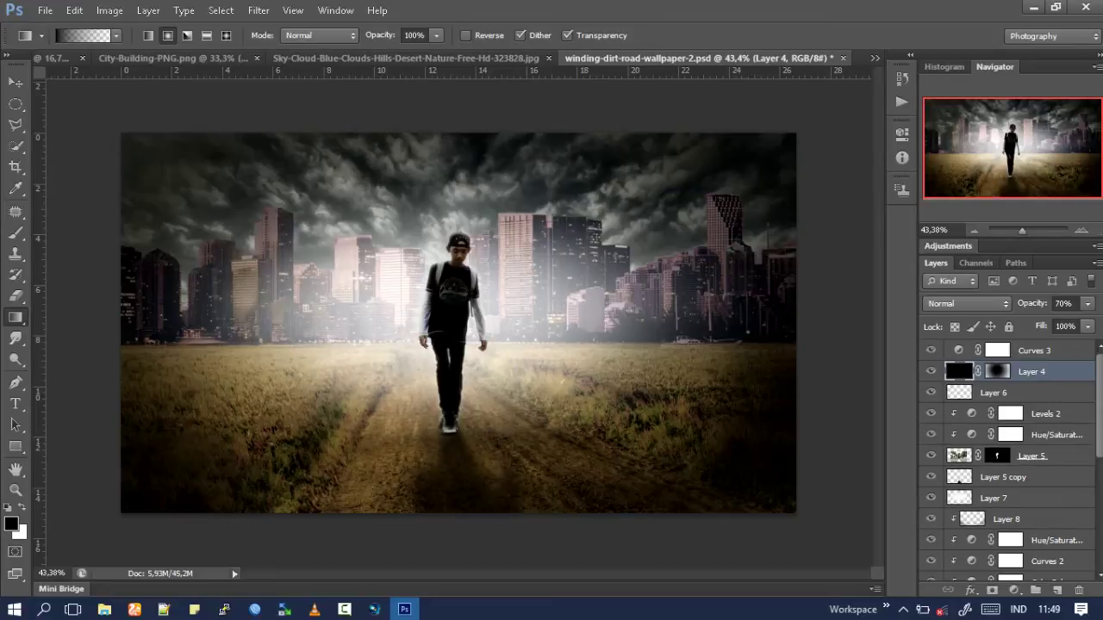
pyautogui.scroll(-3, 1008, 466)
pyautogui.scroll(-2, 1008, 456)
pyautogui.scroll(3, 1008, 456)
pyautogui.scroll(2, 1008, 457)
pyautogui.click(994, 393)
pyautogui.click(931, 498)
pyautogui.click(994, 498)
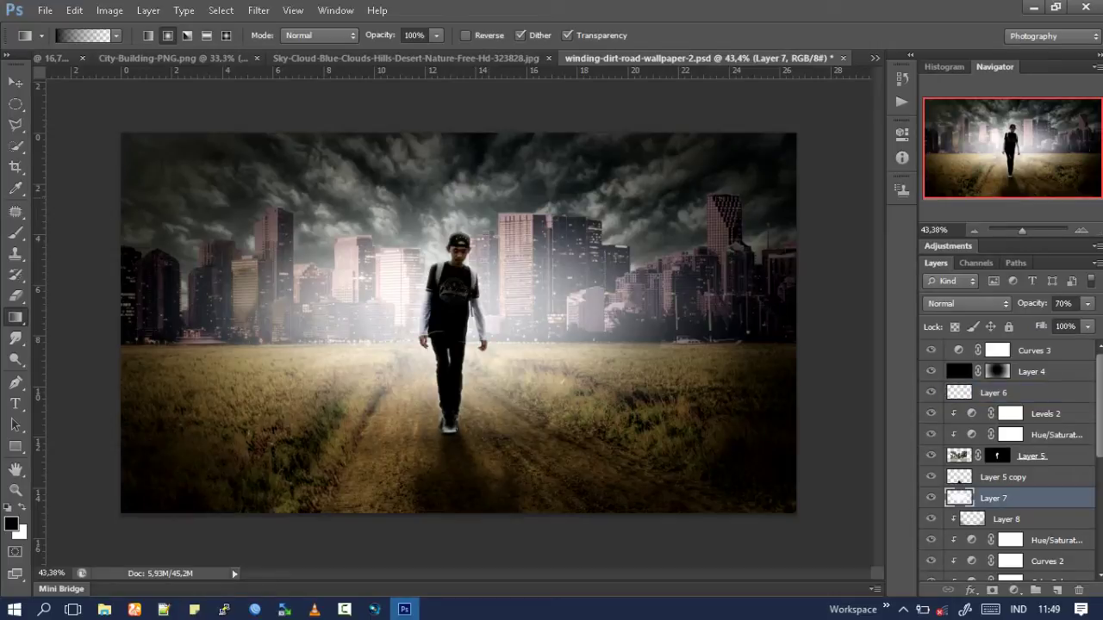
# Add a layer mask to Layer 7 and set up a black Brush for it.
pyautogui.click(992, 590)
pyautogui.press('x')
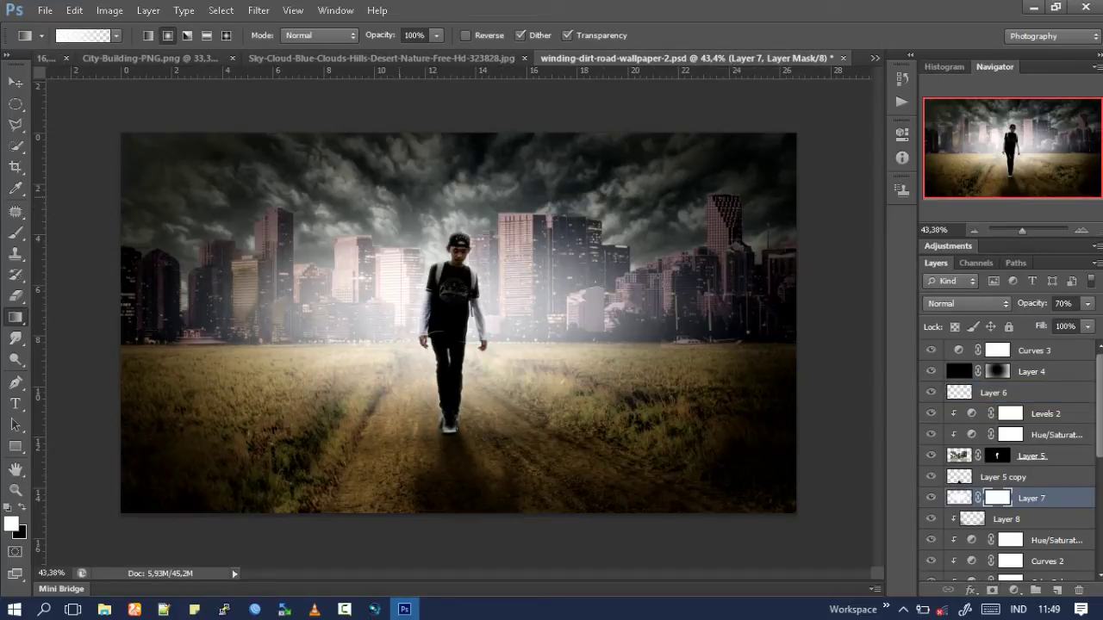
pyautogui.press('b')
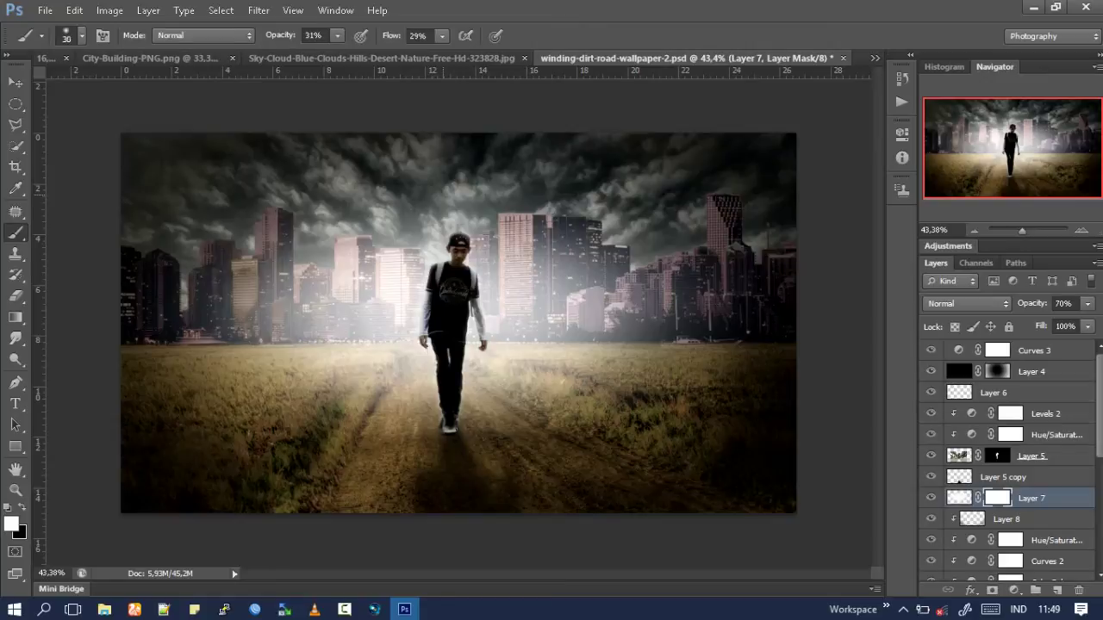
pyautogui.press('x')
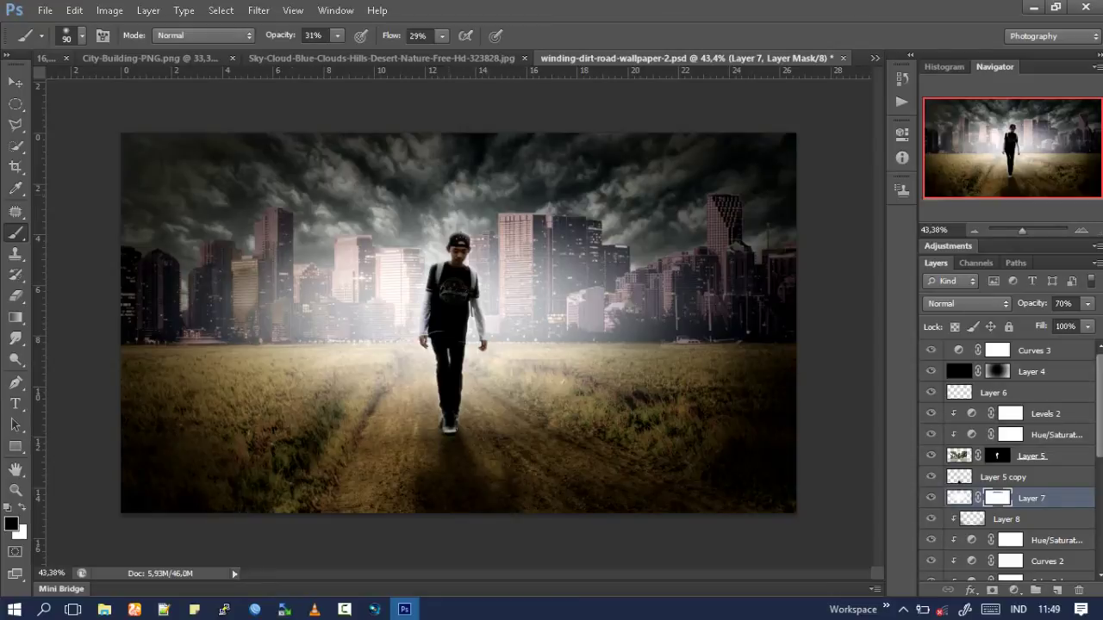
pyautogui.scroll(5, 457, 215)
pyautogui.scroll(-3, 457, 216)
pyautogui.scroll(-2, 456, 216)
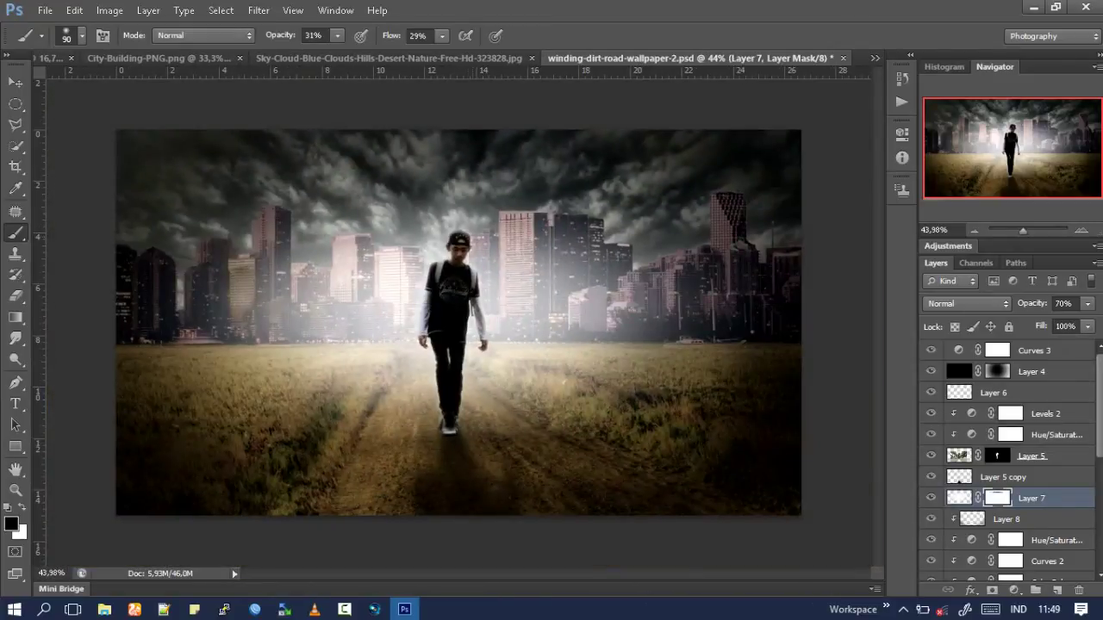
# Select Layer 6 and start a new empty layer above it.
pyautogui.click(1031, 371)
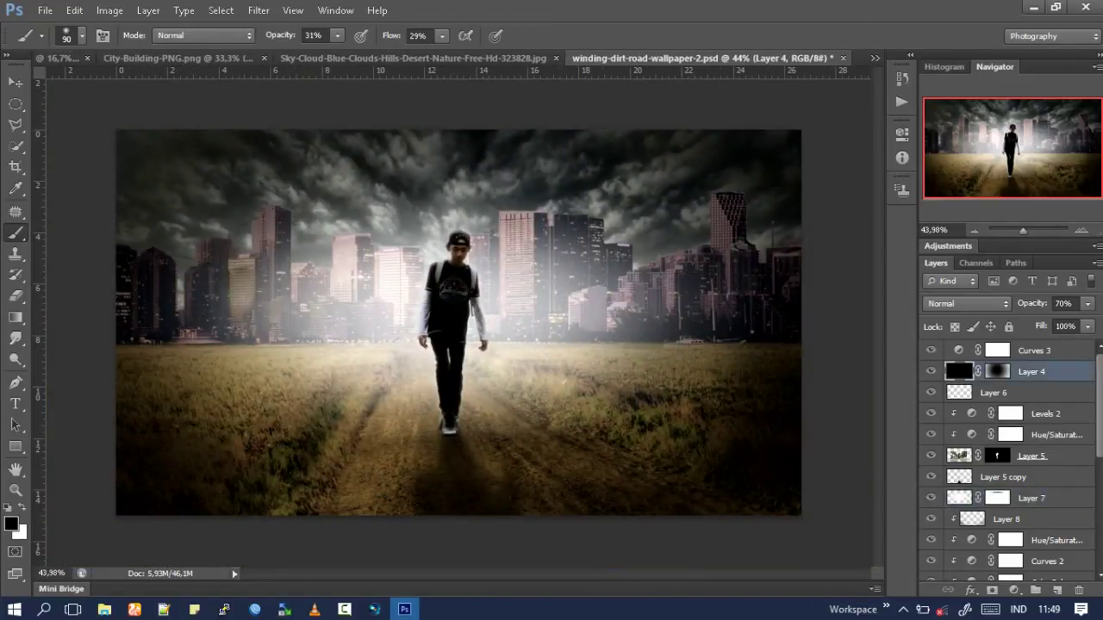
pyautogui.click(994, 392)
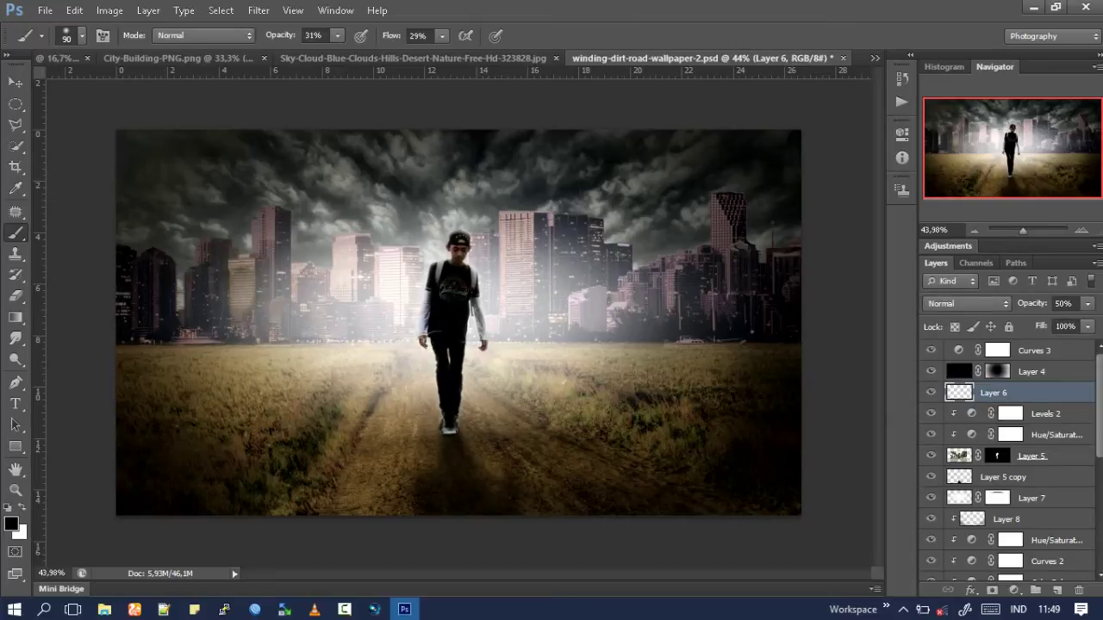
pyautogui.hotkey('ctrl', 'shift', 'n')
# Create Layer 11 and fill it with solid black after a failed Difference Clouds attempt.
pyautogui.press('Return')
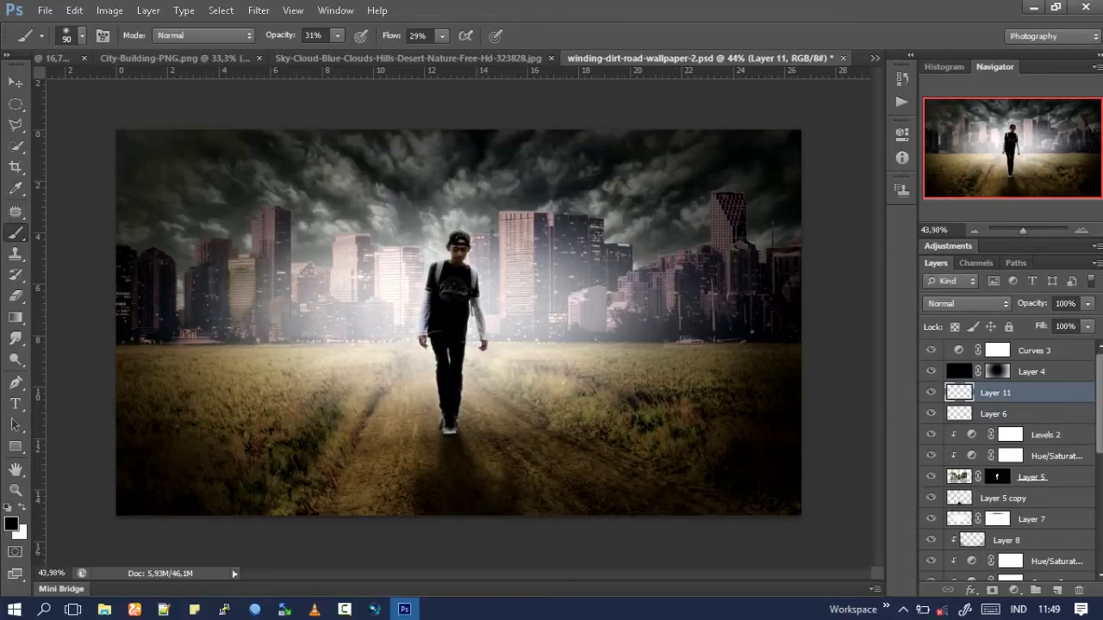
pyautogui.click(258, 10)
pyautogui.moveTo(345, 235)
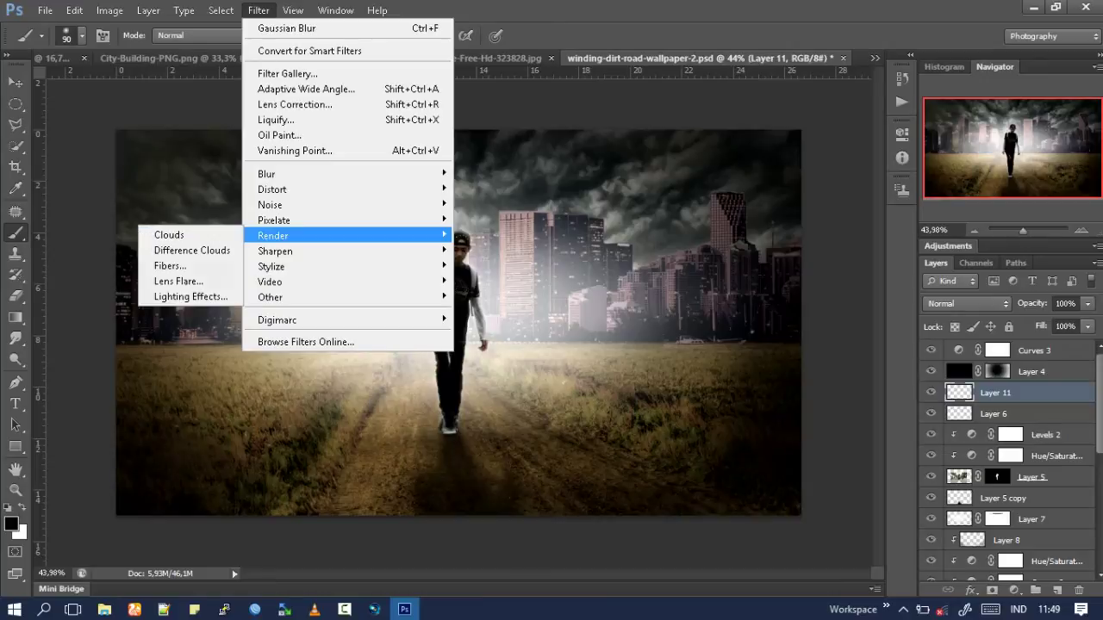
pyautogui.click(191, 250)
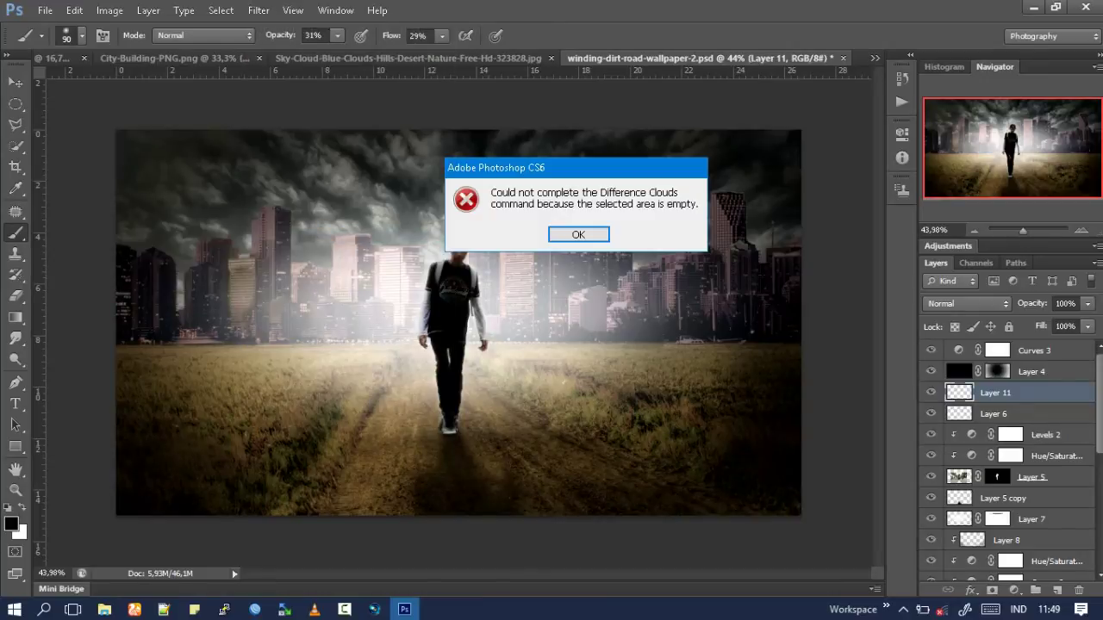
pyautogui.press('Return')
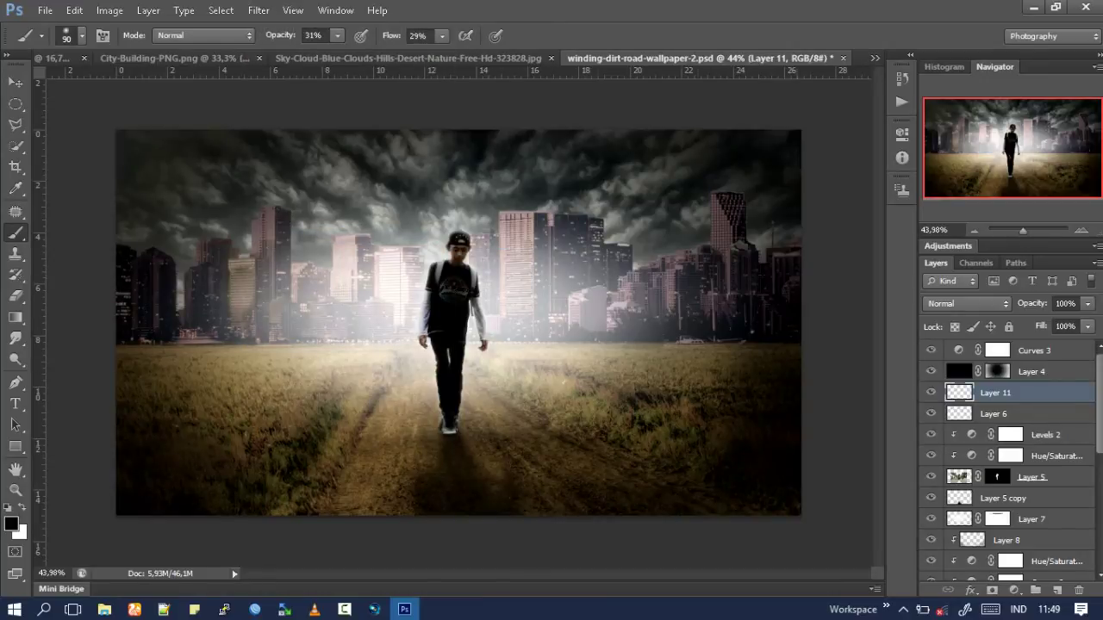
pyautogui.press('g')
pyautogui.hotkey('shift', 'g')
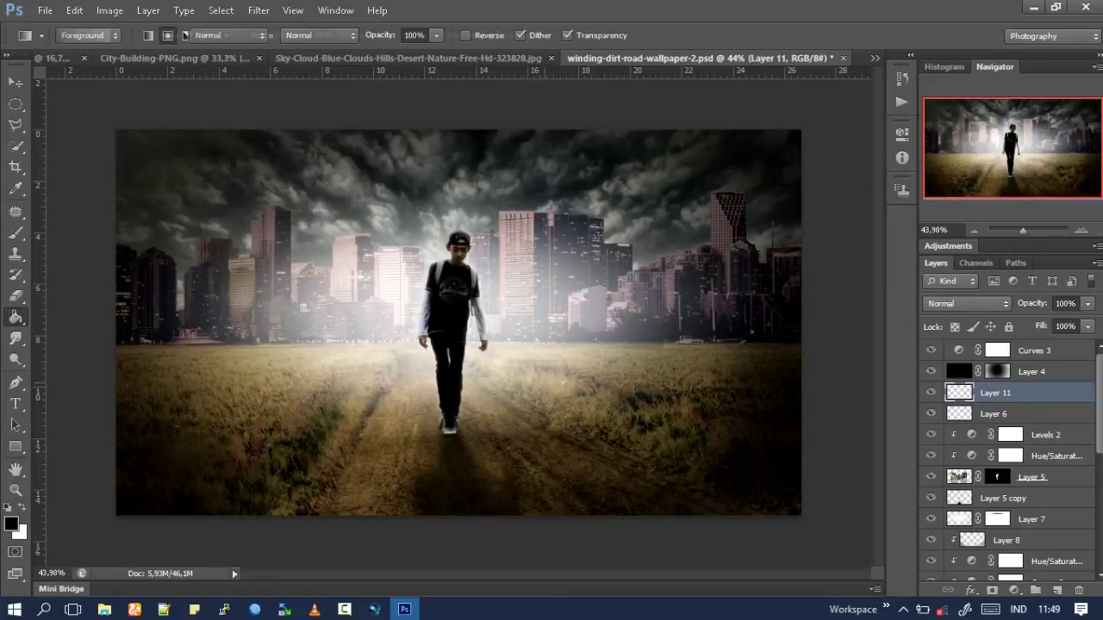
pyautogui.hotkey('alt', 'BackSpace')
# Render Clouds onto the black Layer 11.
pyautogui.click(259, 10)
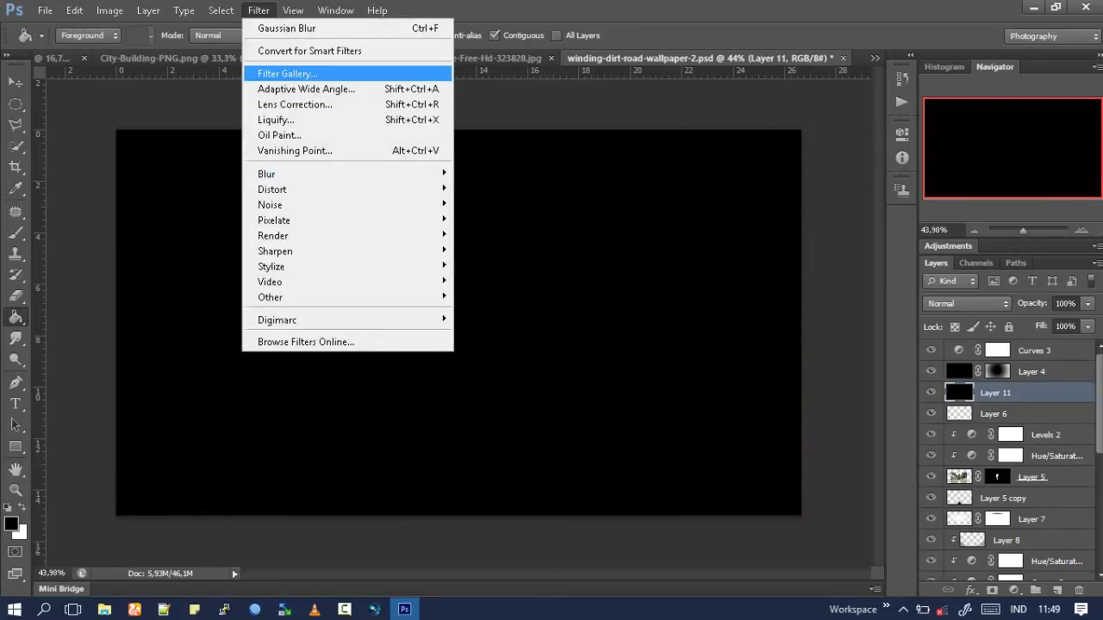
pyautogui.press('Down')
pyautogui.press('Right')
pyautogui.press('Return')
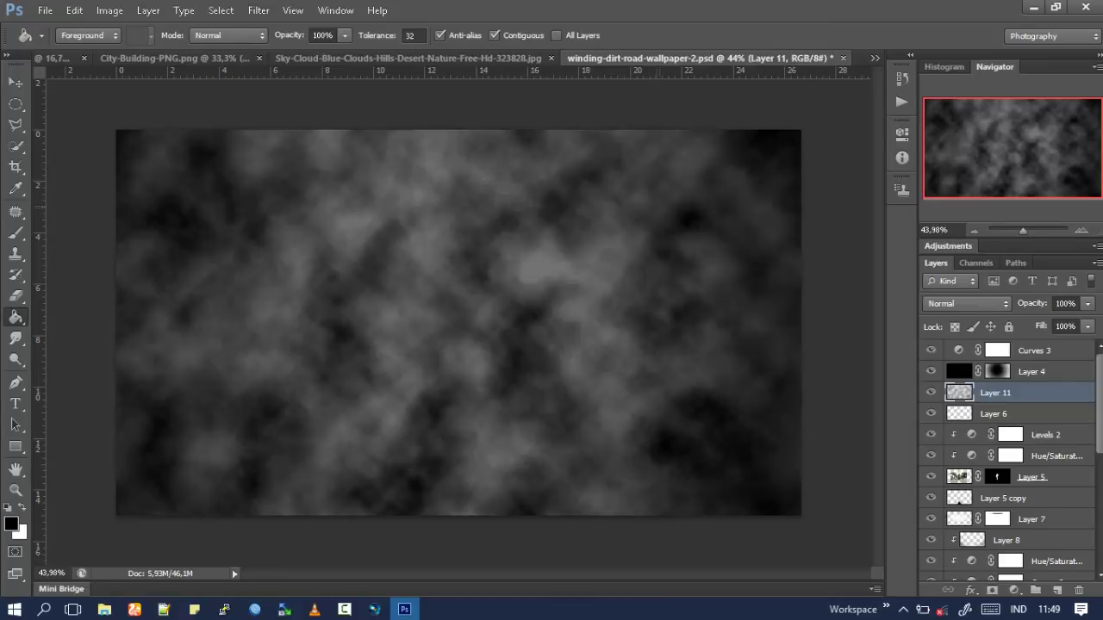
pyautogui.click(902, 133)
# Set Layer 11's blend mode to Soft Light after trying Overlay, and compare visibility.
pyautogui.click(967, 303)
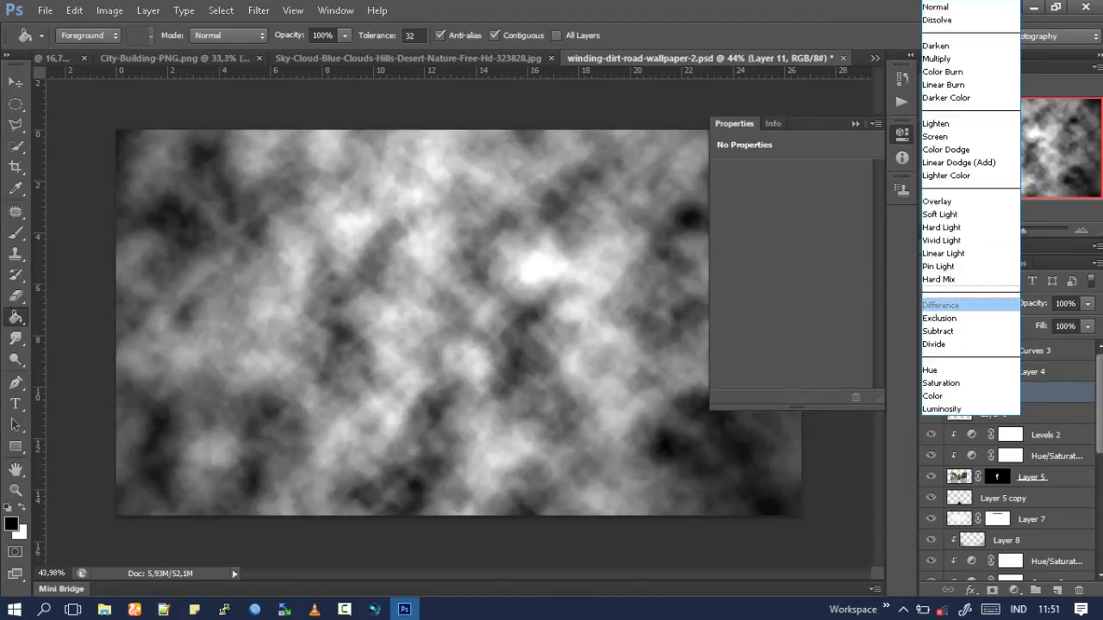
pyautogui.click(940, 201)
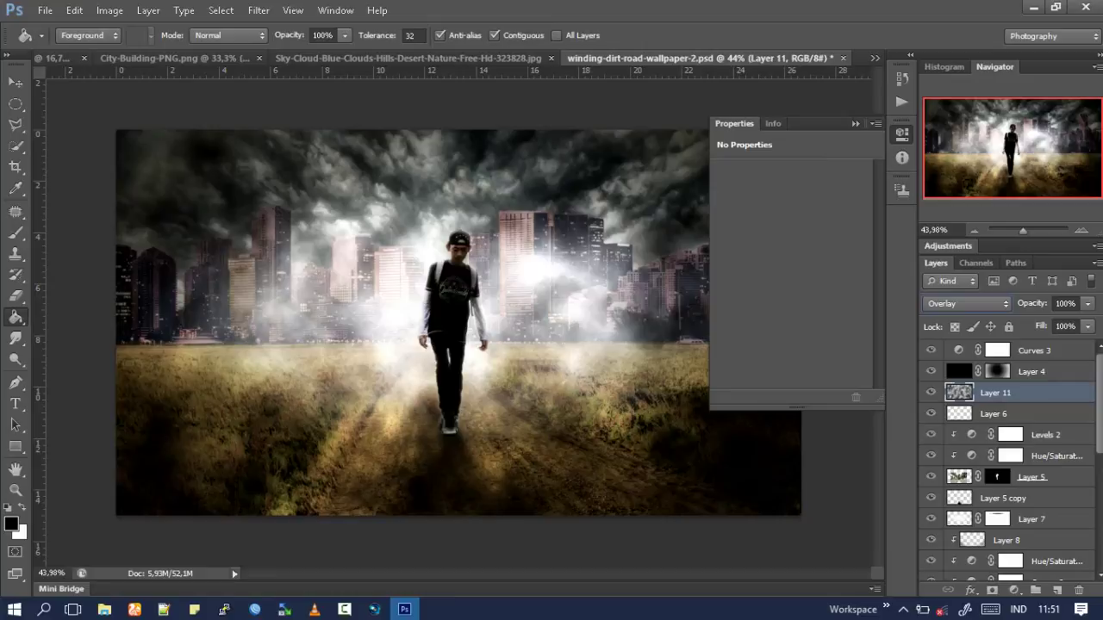
pyautogui.click(967, 304)
pyautogui.click(966, 224)
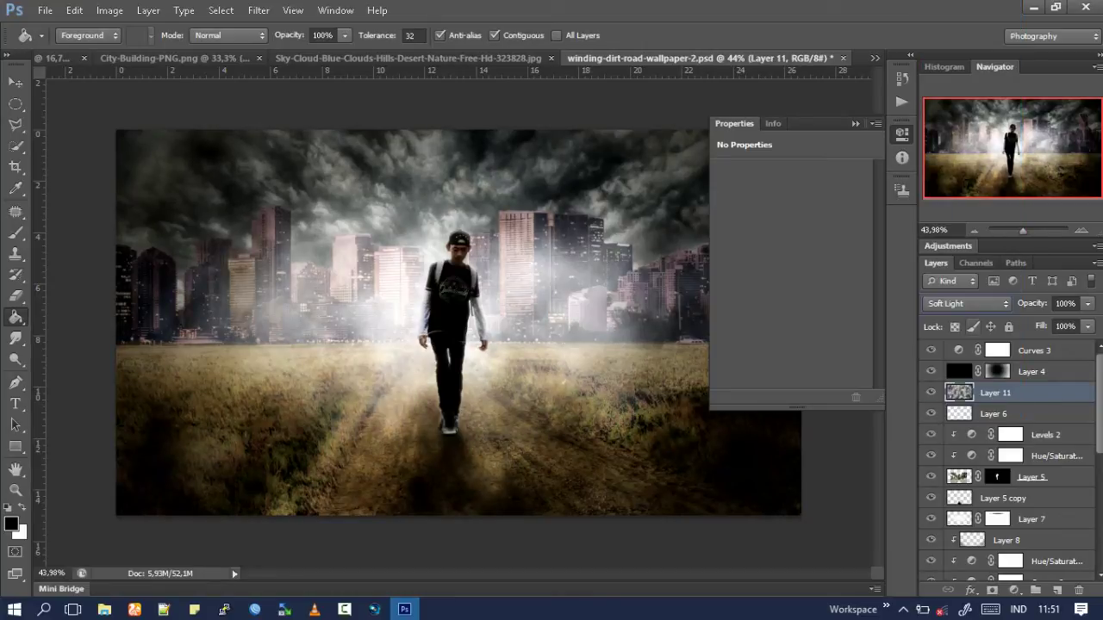
pyautogui.click(930, 392)
pyautogui.click(931, 392)
pyautogui.click(1013, 591)
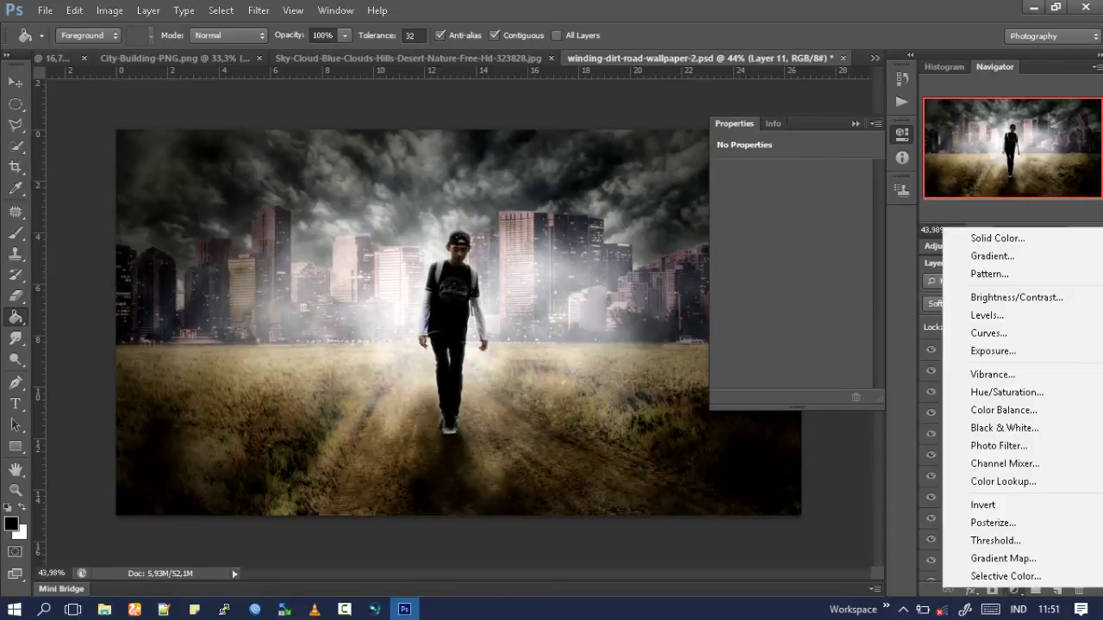
# Add a Levels layer clipped to Layer 11 with inputs 0/1.31/203 and output 25–255.
pyautogui.click(1034, 317)
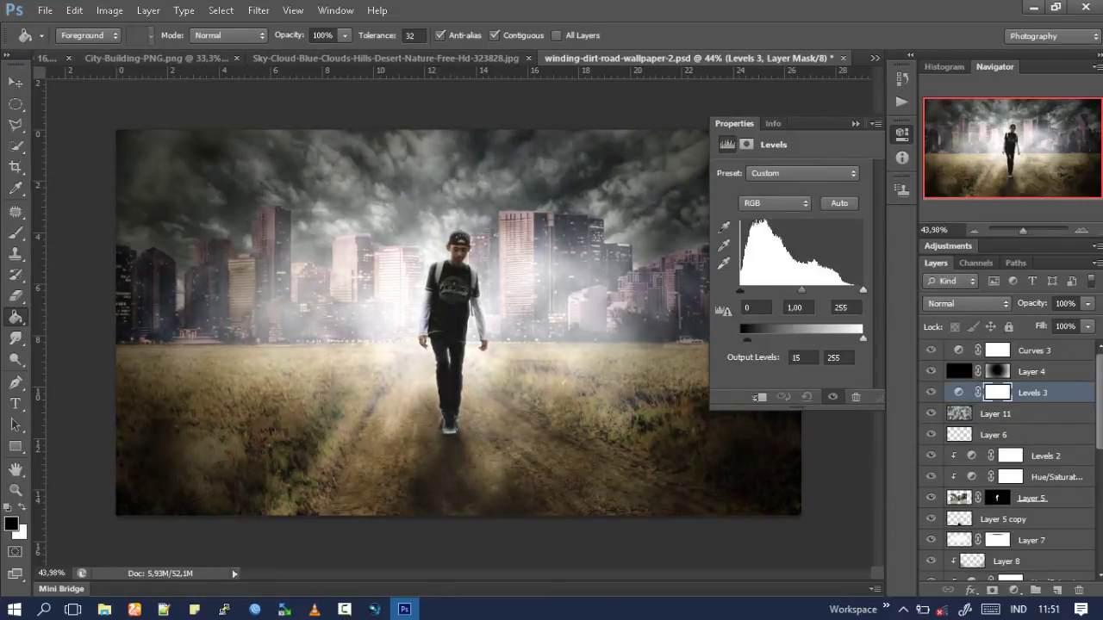
pyautogui.moveTo(739, 338); pyautogui.dragTo(739, 339)
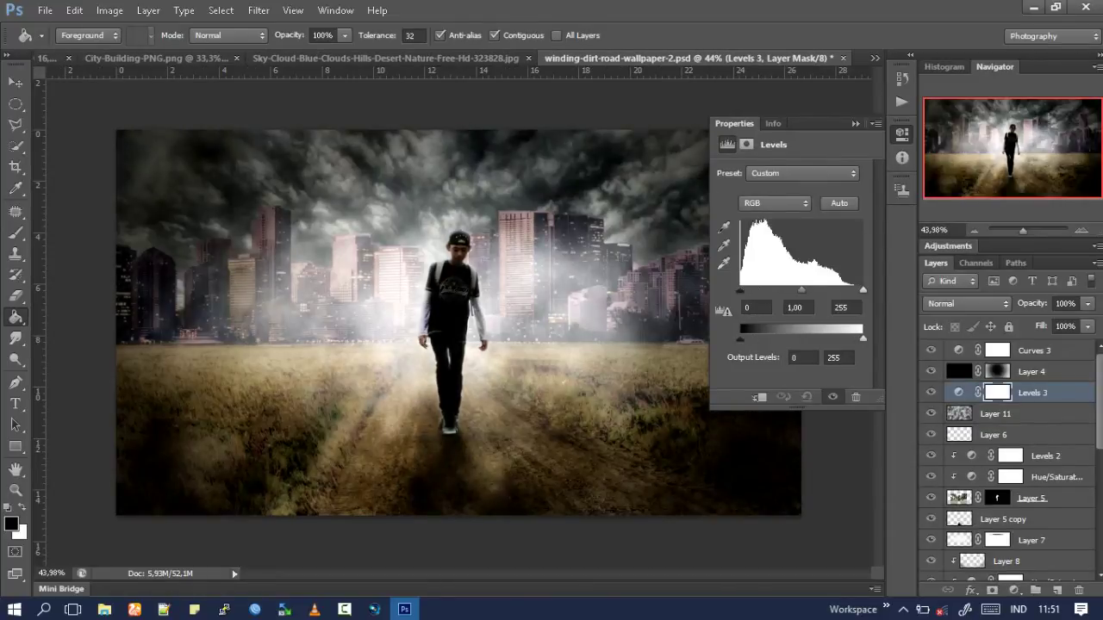
pyautogui.moveTo(863, 291); pyautogui.dragTo(774, 291)
pyautogui.click(759, 396)
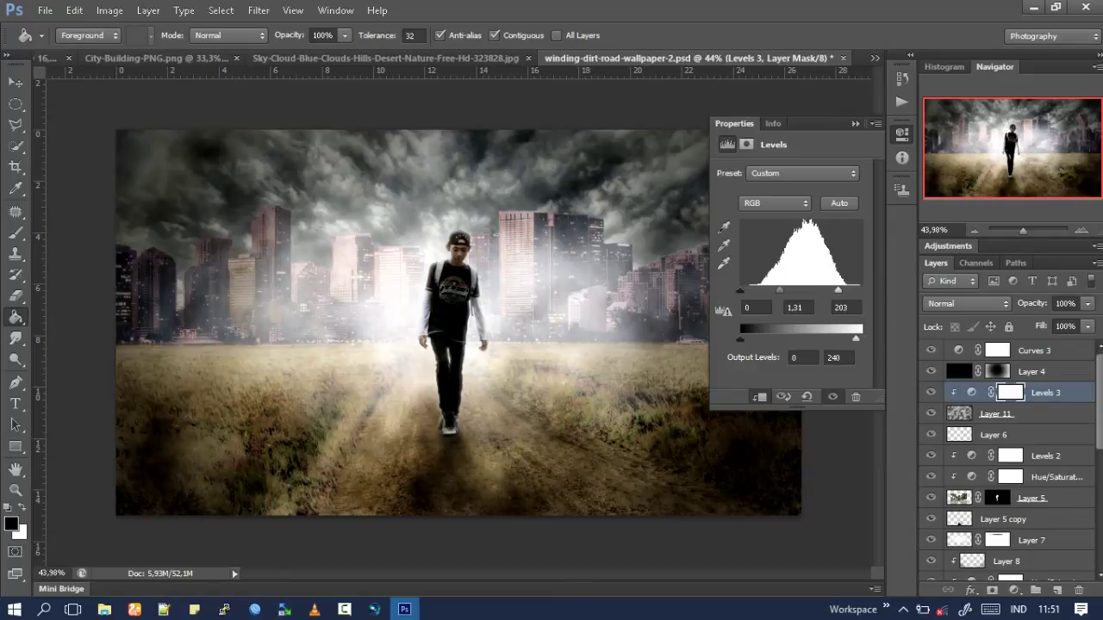
pyautogui.moveTo(739, 339); pyautogui.dragTo(752, 339)
pyautogui.click(855, 123)
# Turn Layer 11 back on, select it and give it a white layer mask.
pyautogui.click(931, 414)
pyautogui.click(930, 413)
pyautogui.click(930, 414)
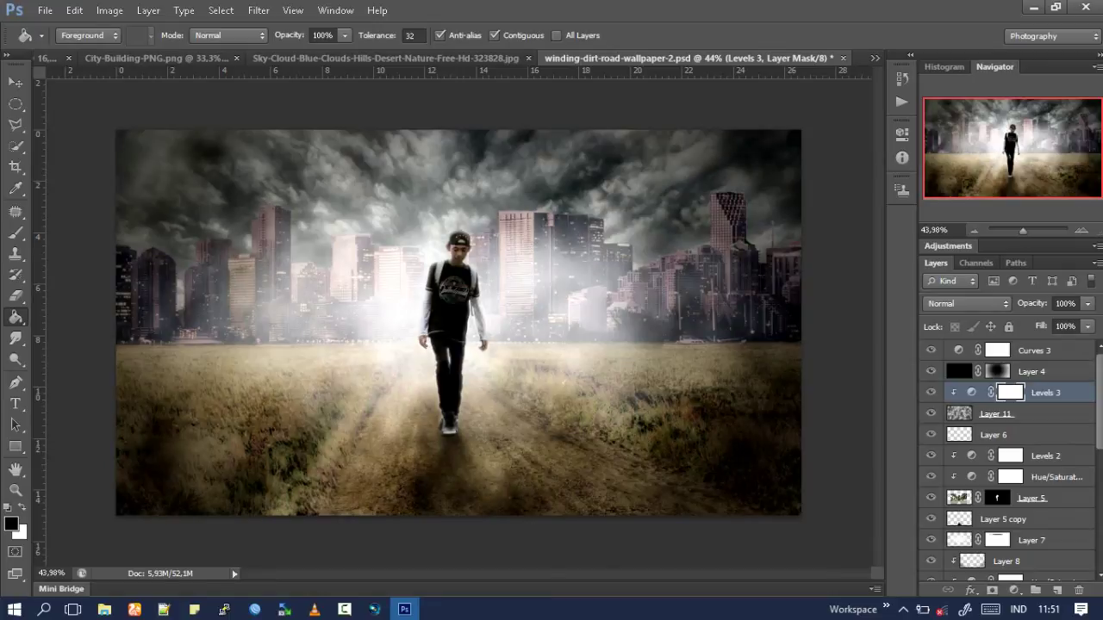
pyautogui.click(996, 414)
pyautogui.click(992, 591)
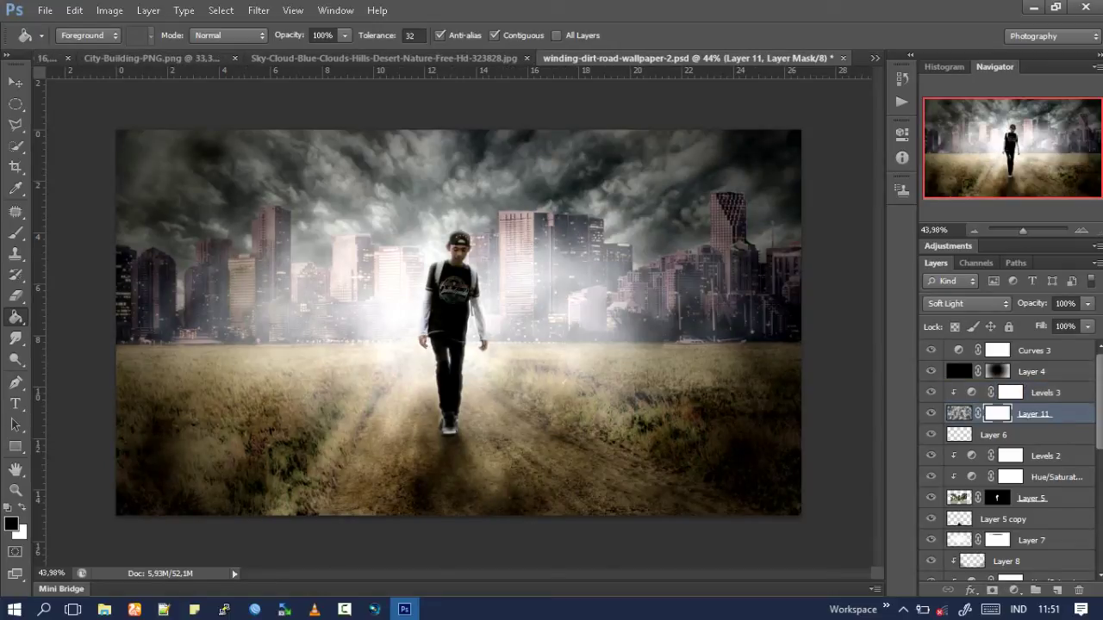
# Invert Layer 11's mask and set a white Brush at about 41% opacity and 40% flow.
pyautogui.hotkey('ctrl', 'i')
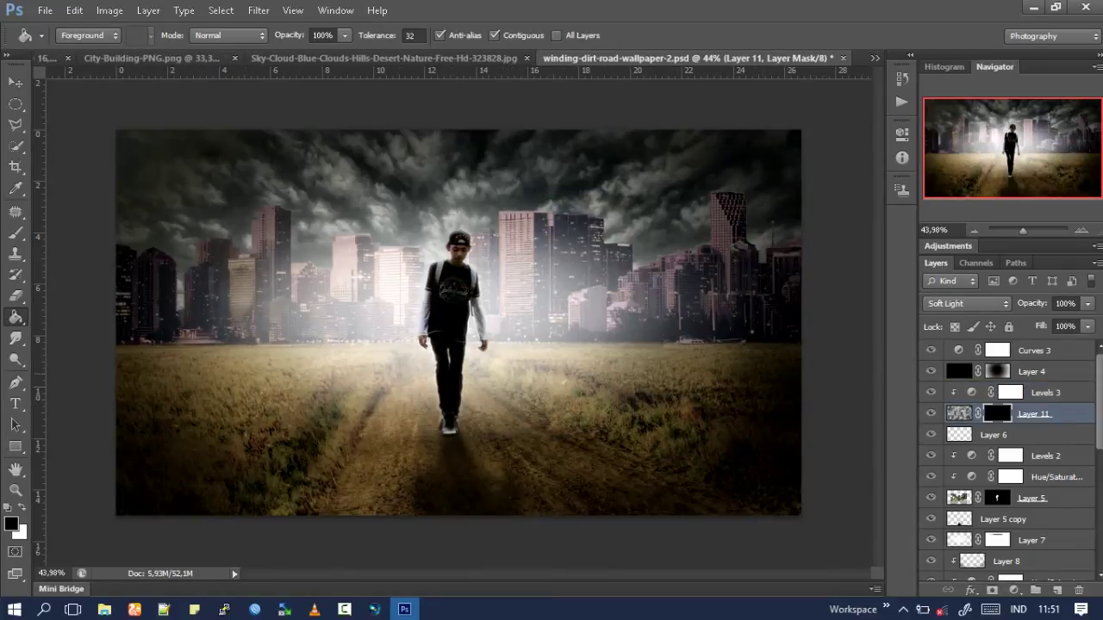
pyautogui.press('b')
pyautogui.rightClick(447, 253)
pyautogui.press('Escape')
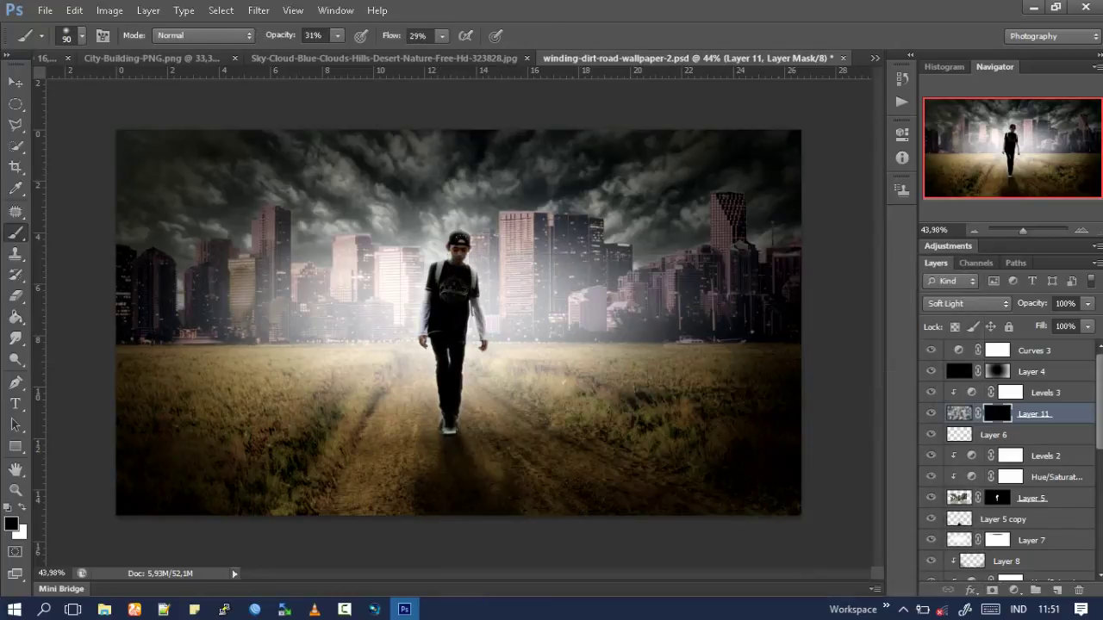
pyautogui.press('4')
pyautogui.press('1')
pyautogui.hotkey('shift', '4')
pyautogui.press('x')
# Paint the fog back over the road, city buildings, grass and clouds.
pyautogui.moveTo(370, 405); pyautogui.dragTo(380, 435)
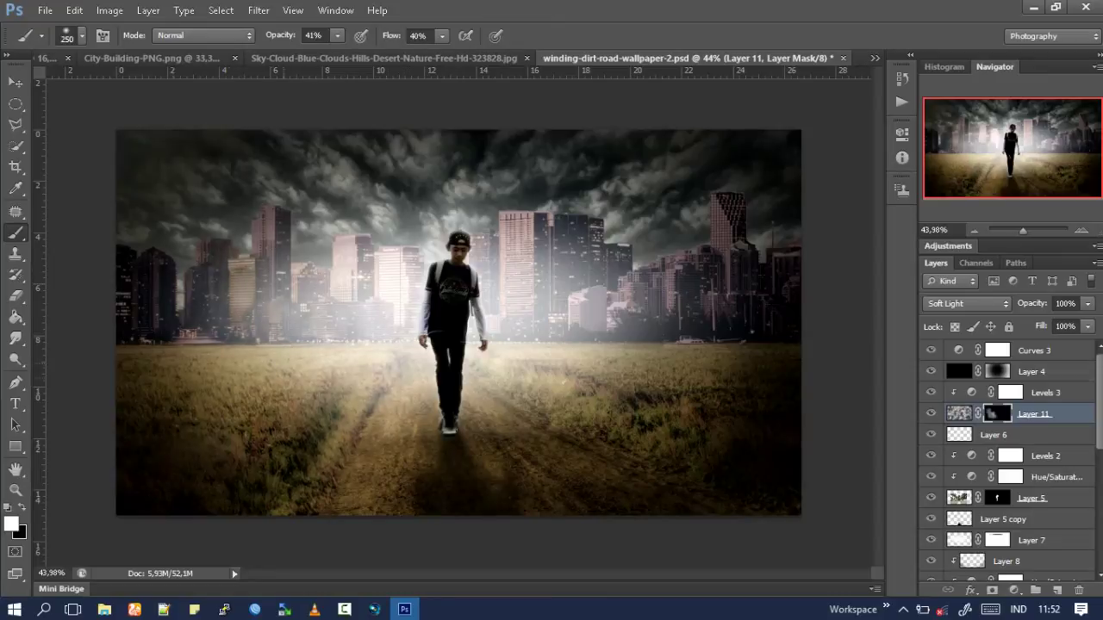
pyautogui.moveTo(289, 237); pyautogui.dragTo(423, 215)
pyautogui.moveTo(349, 232); pyautogui.dragTo(439, 228)
pyautogui.moveTo(500, 194); pyautogui.dragTo(612, 224)
pyautogui.moveTo(707, 272)
pyautogui.mouseDown()
pyautogui.moveTo(620, 466)
pyautogui.moveTo(603, 384)
pyautogui.mouseUp()
pyautogui.moveTo(543, 422)
pyautogui.mouseDown()
pyautogui.moveTo(492, 466)
pyautogui.moveTo(207, 470)
pyautogui.mouseUp()
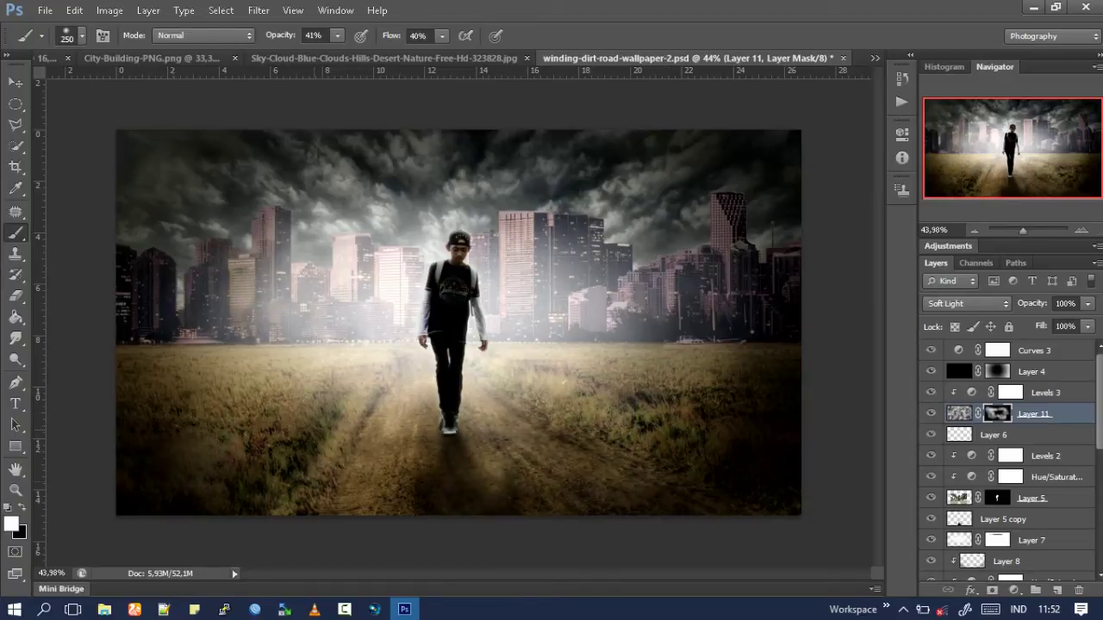
pyautogui.moveTo(354, 172)
pyautogui.mouseDown()
pyautogui.moveTo(672, 159)
pyautogui.moveTo(700, 172)
pyautogui.mouseUp()
pyautogui.click(965, 303)
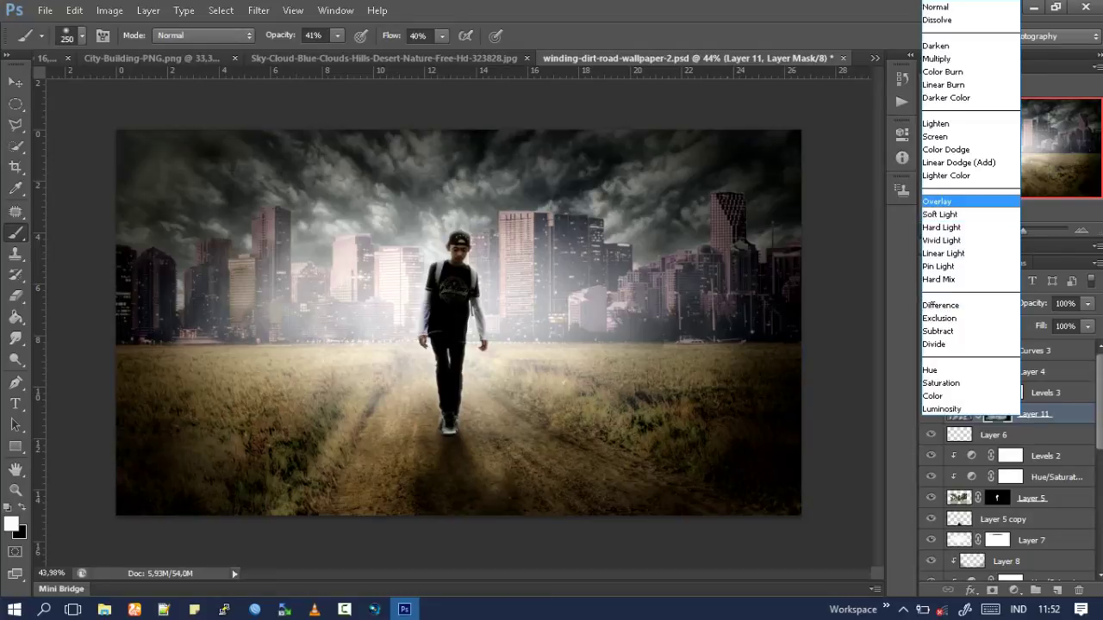
# Blend Layer 11 as Overlay and set Levels 3 input levels to 0 / 1.69 / 210.
pyautogui.click(958, 273)
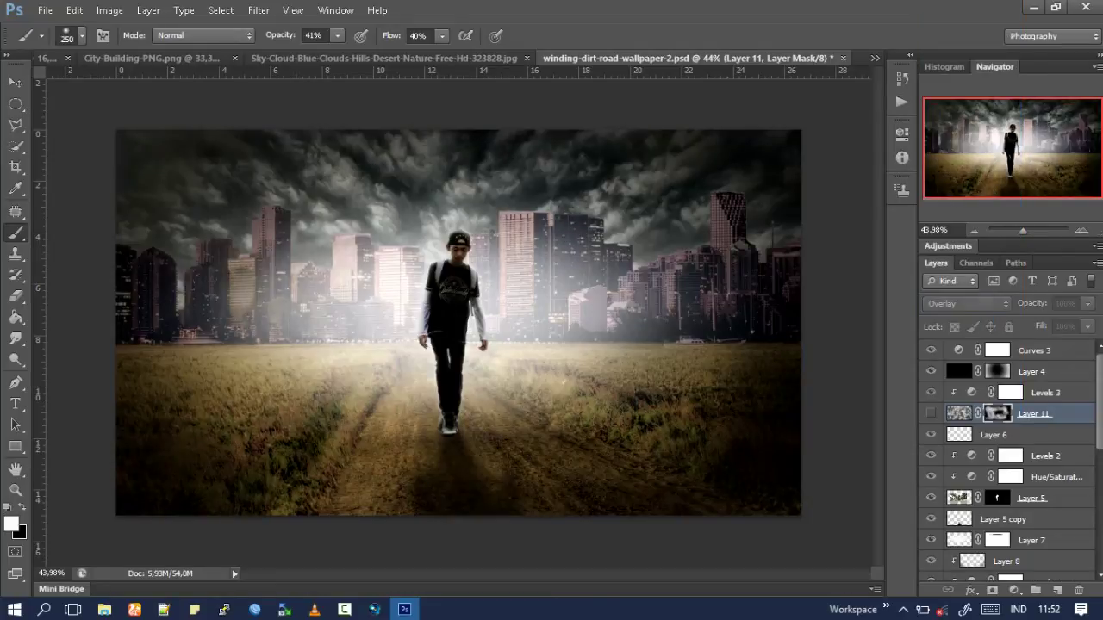
pyautogui.doubleClick(972, 392)
pyautogui.moveTo(838, 290); pyautogui.dragTo(771, 291)
pyautogui.moveTo(752, 339); pyautogui.dragTo(805, 339)
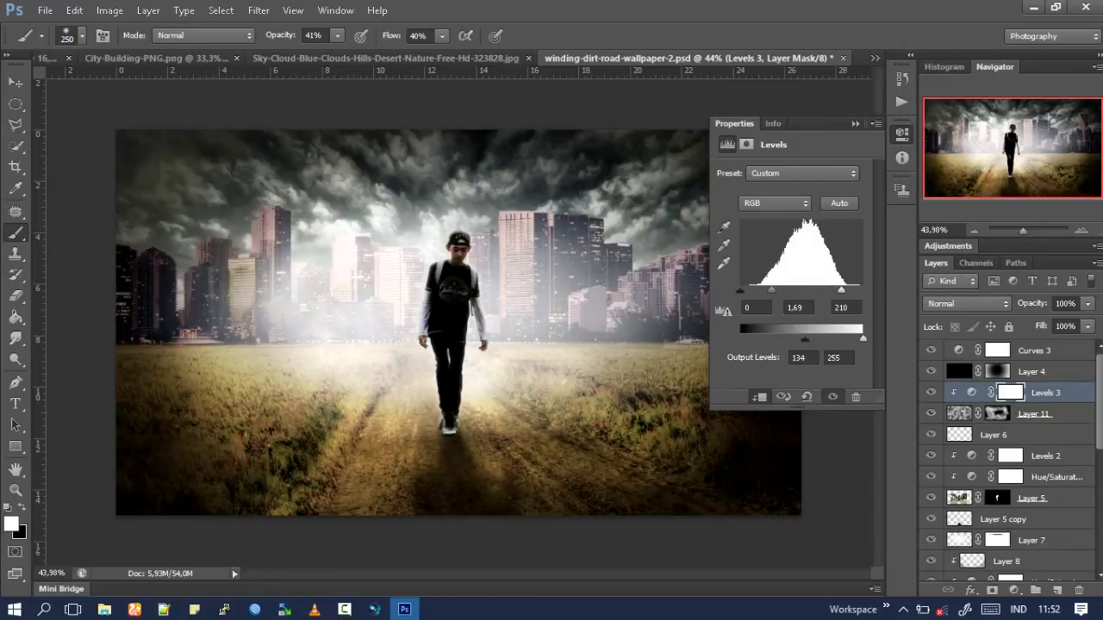
pyautogui.click(901, 134)
# Lower the Layer 7 glow layer to 59% opacity, then select Curves 3.
pyautogui.scroll(-3, 1008, 457)
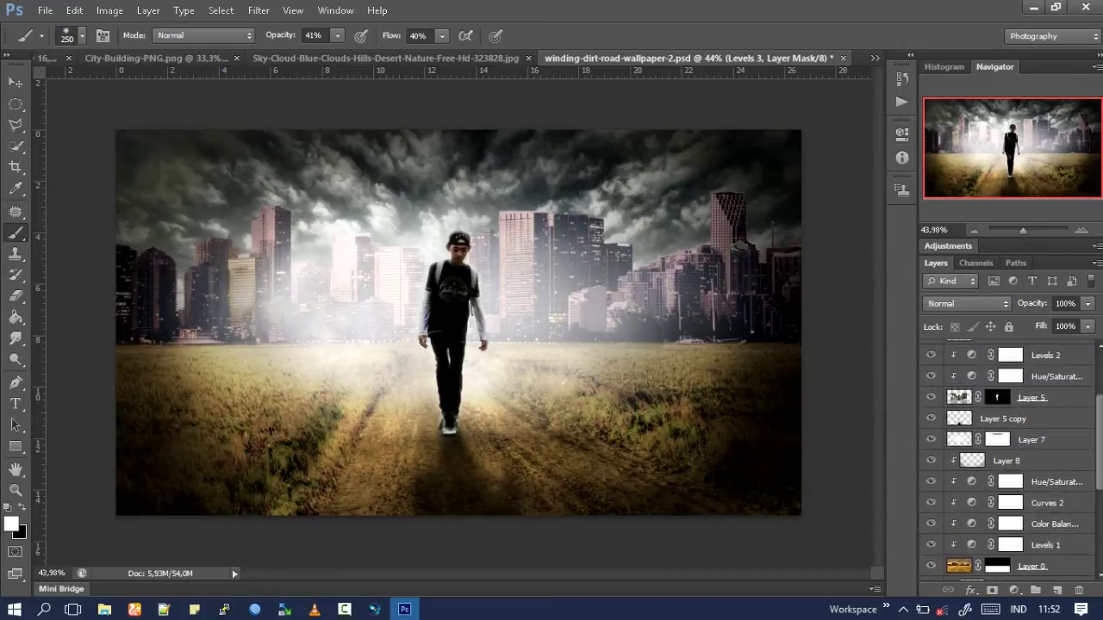
pyautogui.click(959, 440)
pyautogui.write('53')
pyautogui.press('Return')
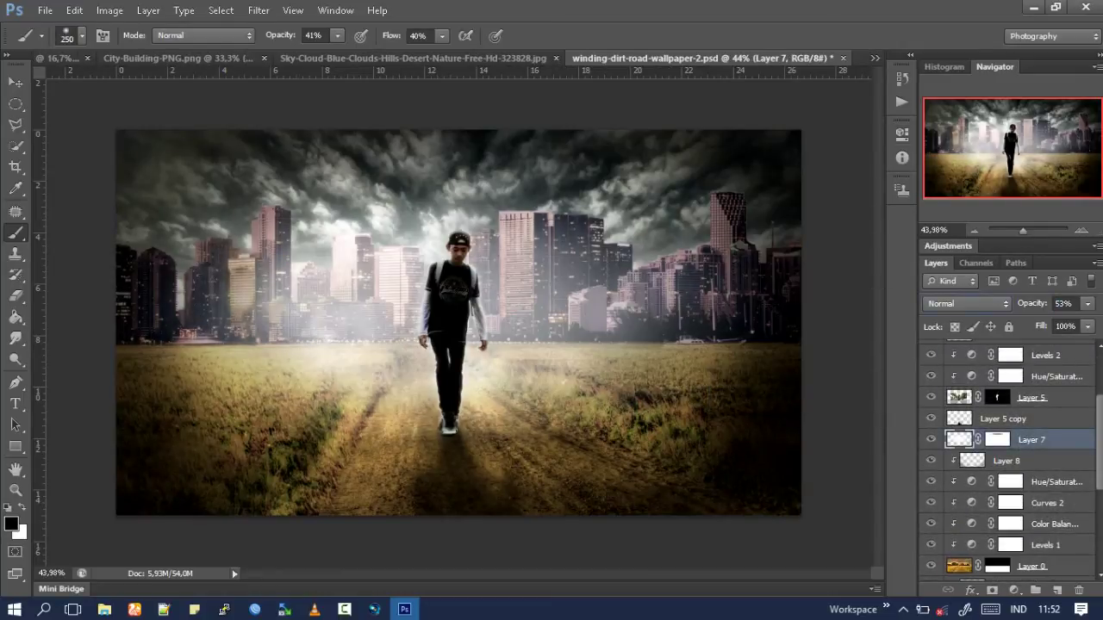
pyautogui.press('Up')
pyautogui.press('Up')
pyautogui.press('Up')
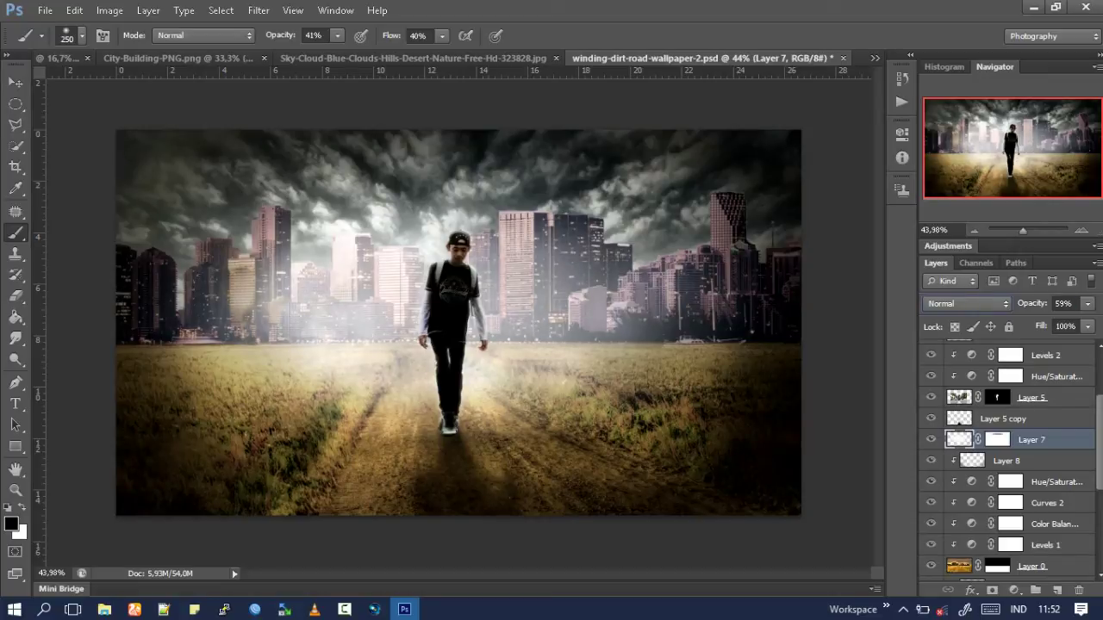
pyautogui.scroll(-3, 459, 323)
pyautogui.scroll(2, 458, 323)
pyautogui.scroll(2, 458, 324)
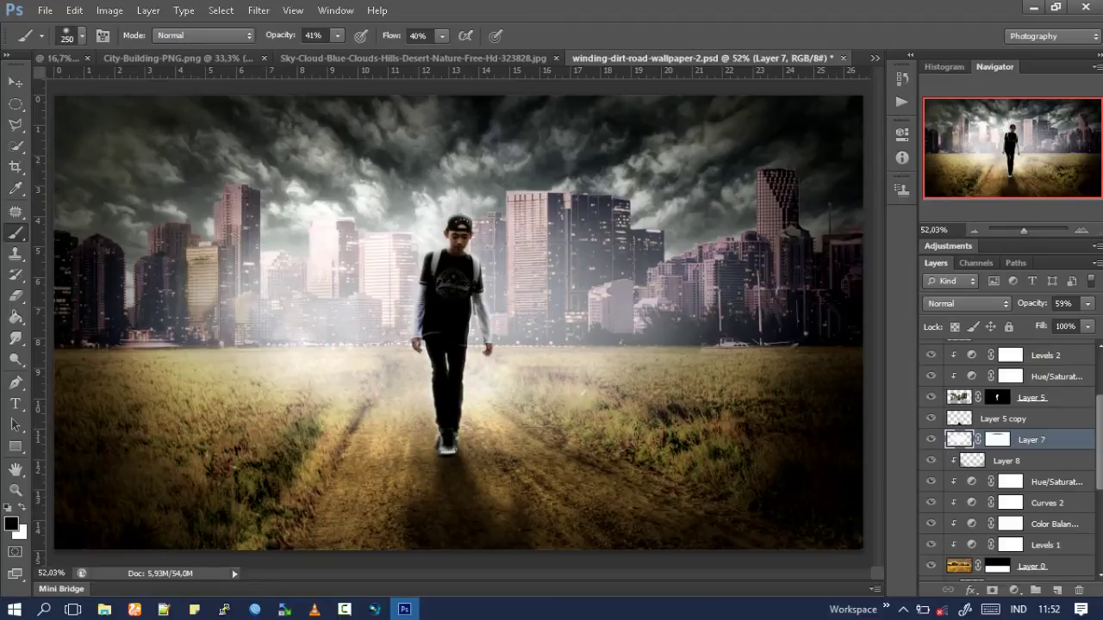
pyautogui.scroll(3, 1008, 457)
pyautogui.click(997, 350)
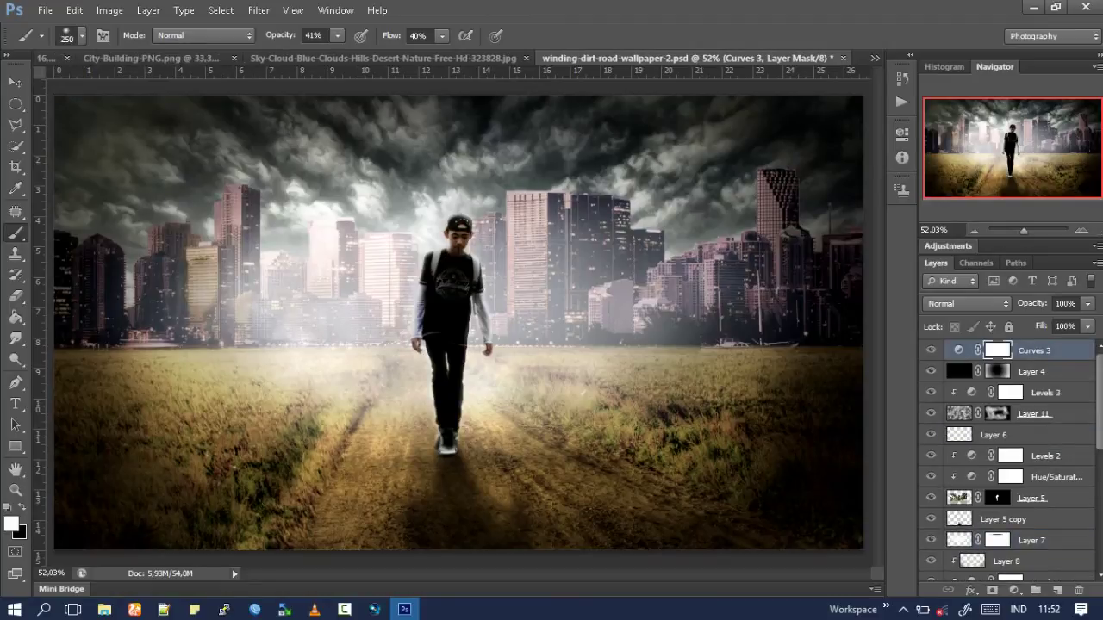
# Add a Levels 4 adjustment above Curves 3 and deepen its RGB shadows.
pyautogui.click(1013, 590)
pyautogui.click(982, 295)
pyautogui.moveTo(745, 339); pyautogui.dragTo(745, 339)
pyautogui.moveTo(740, 291); pyautogui.dragTo(749, 291)
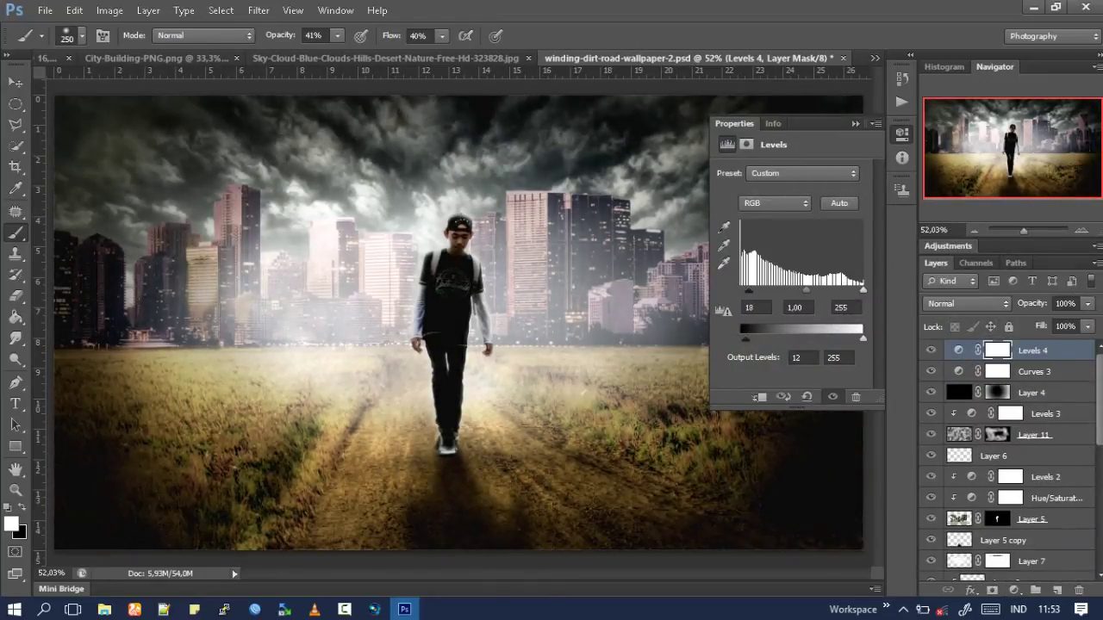
# Push blue into Levels 4's shadows, trim blue highlights, and pull down the red highlights.
pyautogui.click(774, 203)
pyautogui.click(772, 250)
pyautogui.moveTo(741, 339); pyautogui.dragTo(749, 339)
pyautogui.scroll(-1, 458, 325)
pyautogui.scroll(-2, 459, 326)
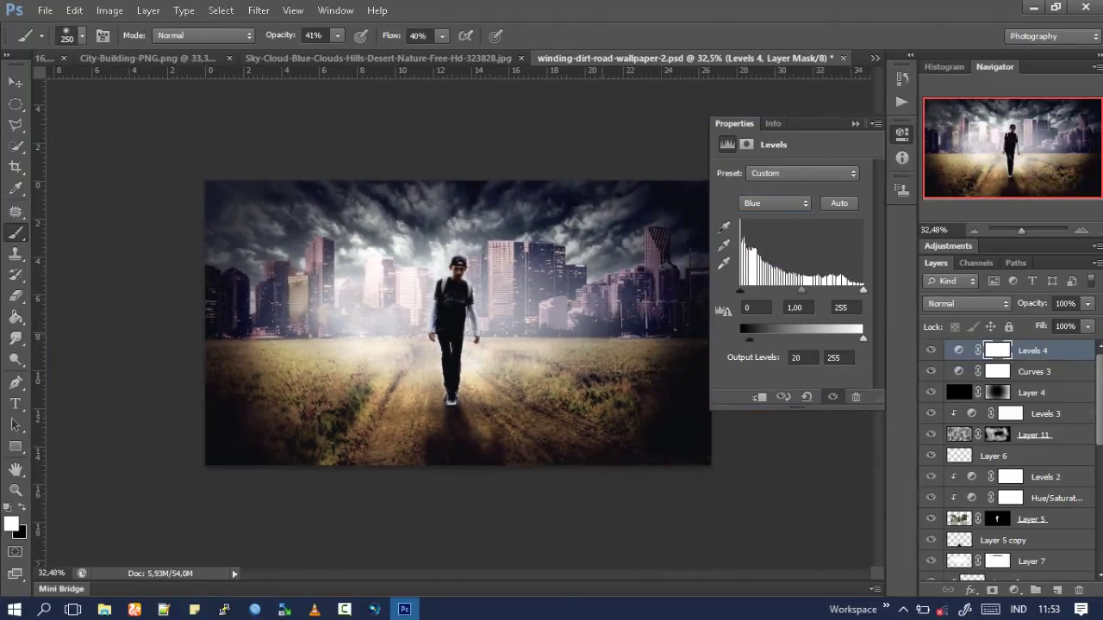
pyautogui.moveTo(739, 290); pyautogui.dragTo(745, 290)
pyautogui.moveTo(861, 338); pyautogui.dragTo(853, 339)
pyautogui.moveTo(747, 290); pyautogui.dragTo(795, 290)
pyautogui.click(775, 202)
pyautogui.click(763, 221)
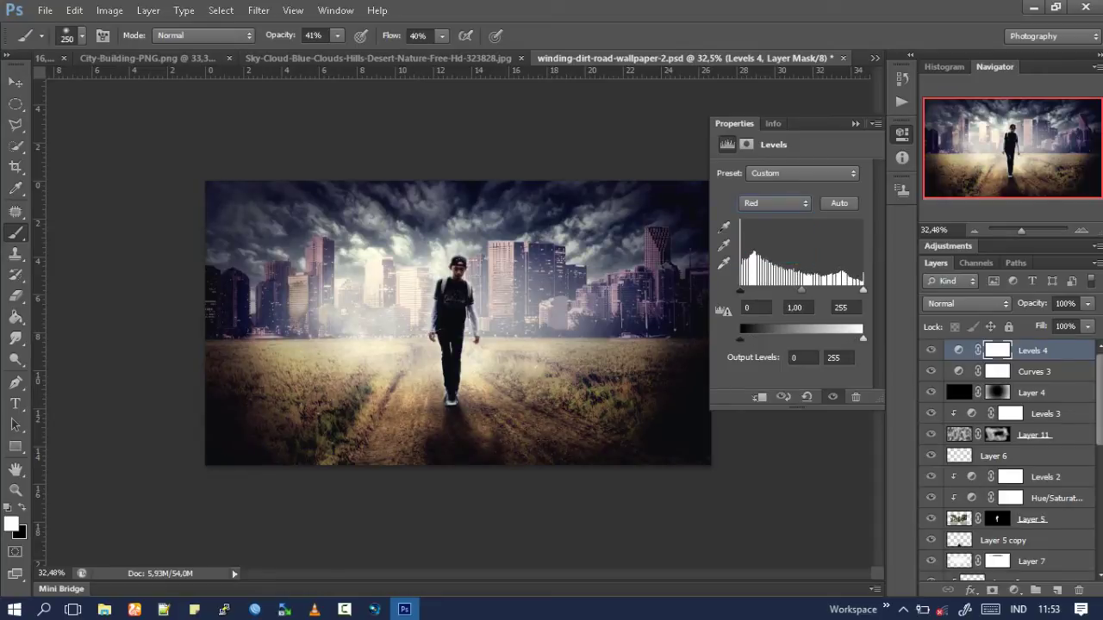
pyautogui.moveTo(863, 339); pyautogui.dragTo(855, 339)
pyautogui.click(854, 123)
# Add a Vibrance adjustment with vibrance boosted to +66.
pyautogui.click(1014, 590)
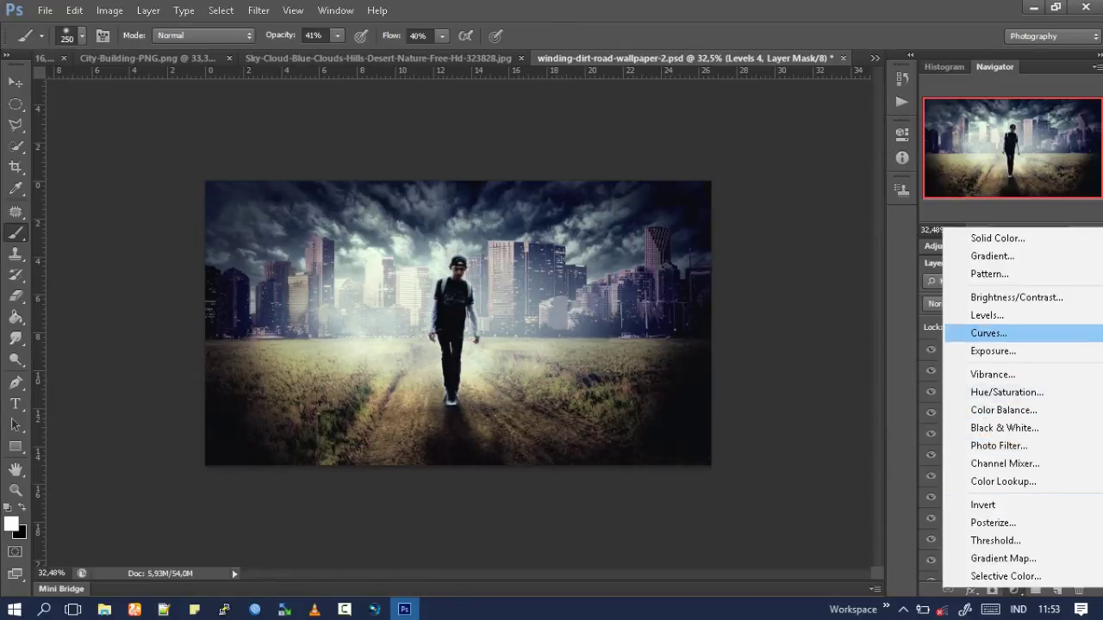
pyautogui.click(992, 374)
pyautogui.moveTo(790, 188); pyautogui.dragTo(852, 188)
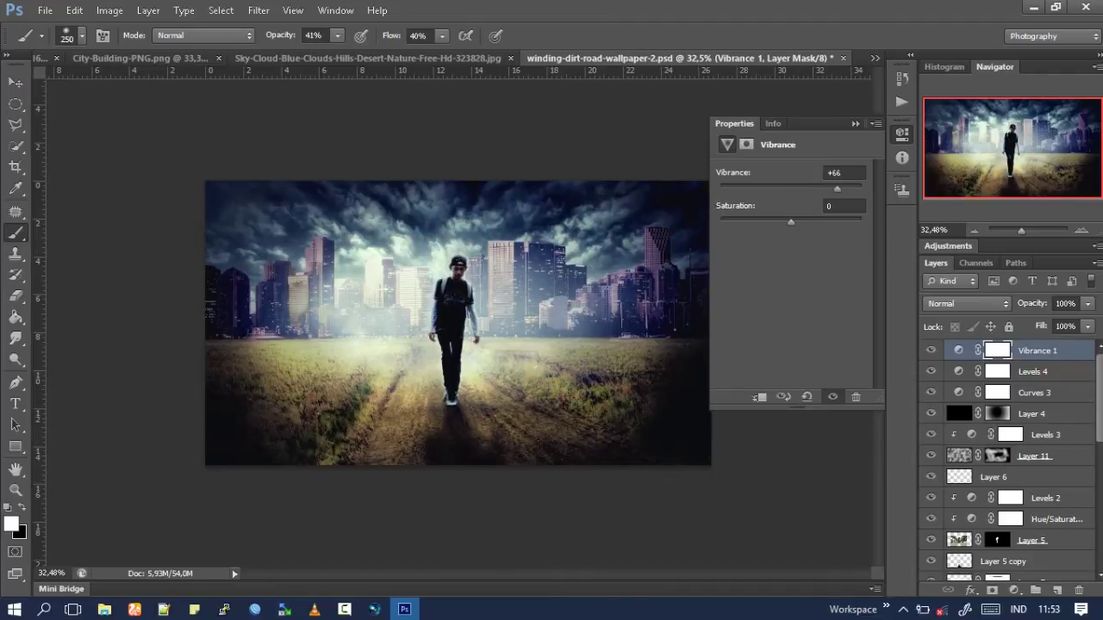
pyautogui.click(855, 124)
# Refine Levels 4 with RGB output black 22 and Blue output black 17.
pyautogui.click(1033, 371)
pyautogui.doubleClick(958, 372)
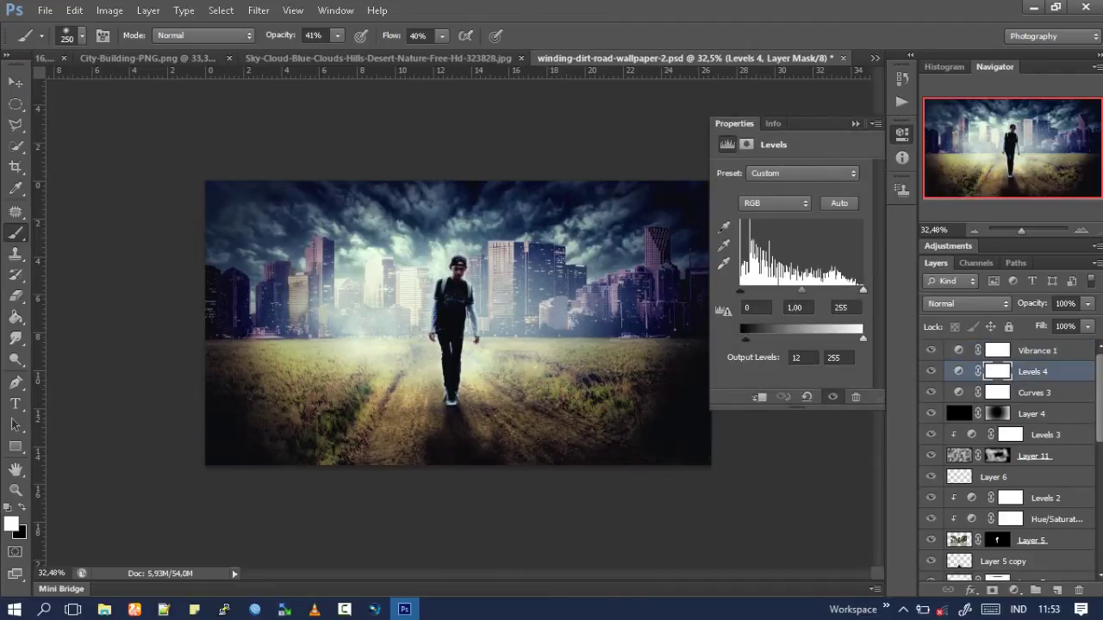
pyautogui.moveTo(745, 338); pyautogui.dragTo(739, 339)
pyautogui.moveTo(740, 291); pyautogui.dragTo(748, 291)
pyautogui.moveTo(740, 338); pyautogui.dragTo(750, 338)
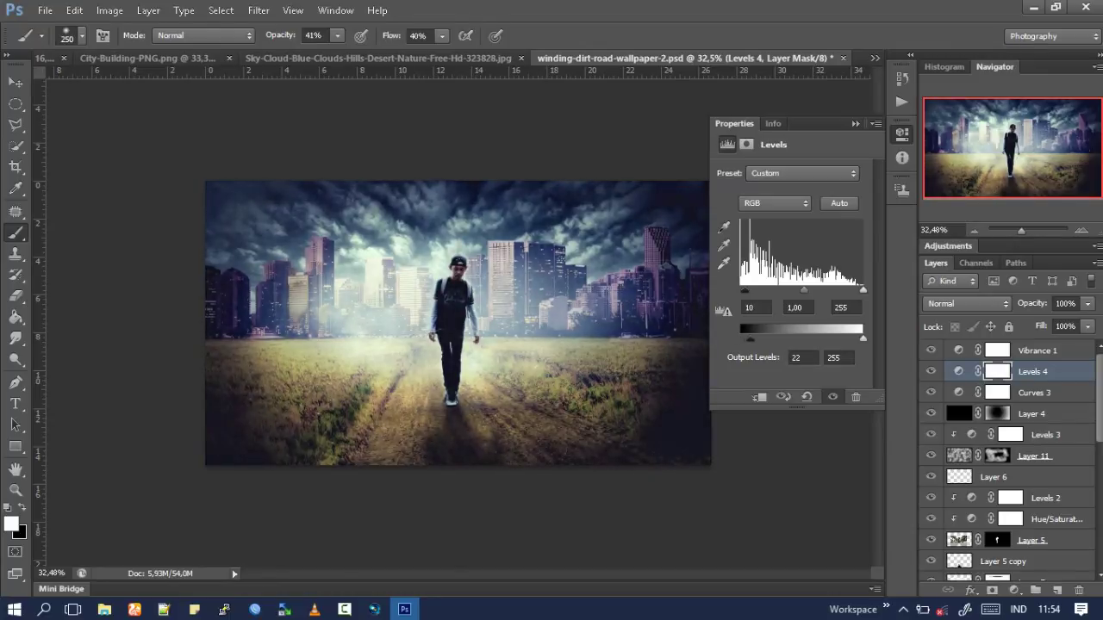
pyautogui.click(775, 202)
pyautogui.click(775, 244)
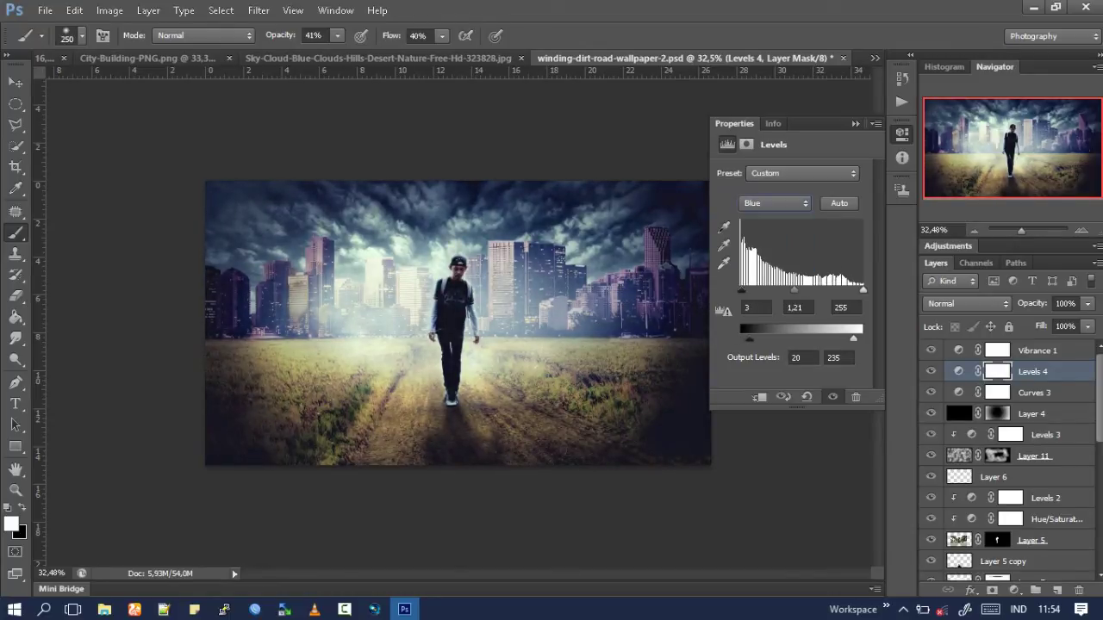
pyautogui.moveTo(744, 339); pyautogui.dragTo(748, 339)
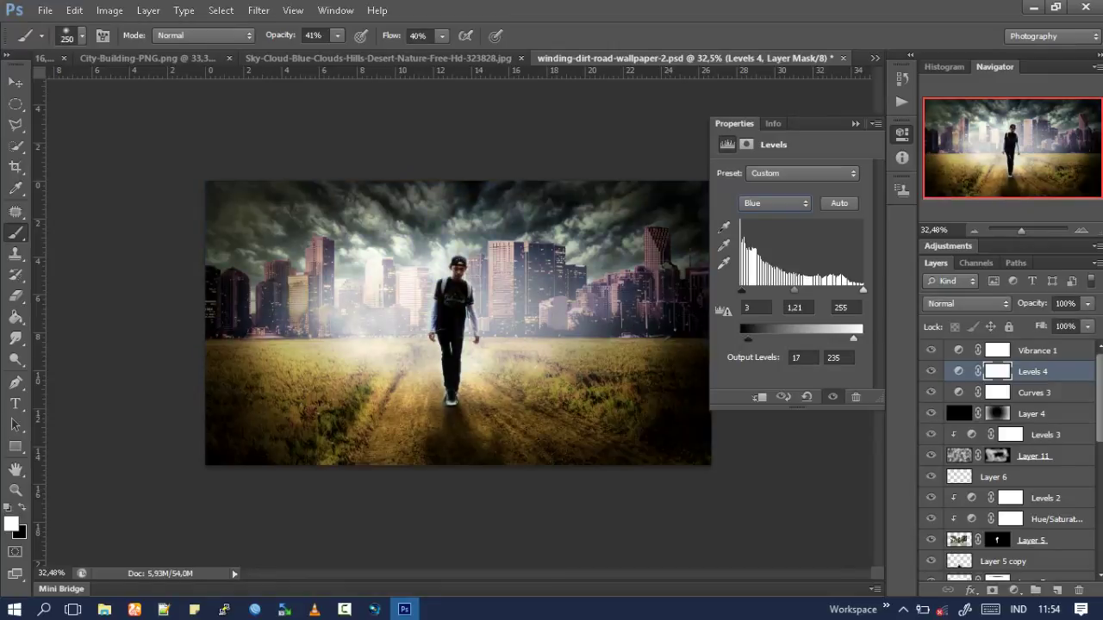
pyautogui.click(855, 124)
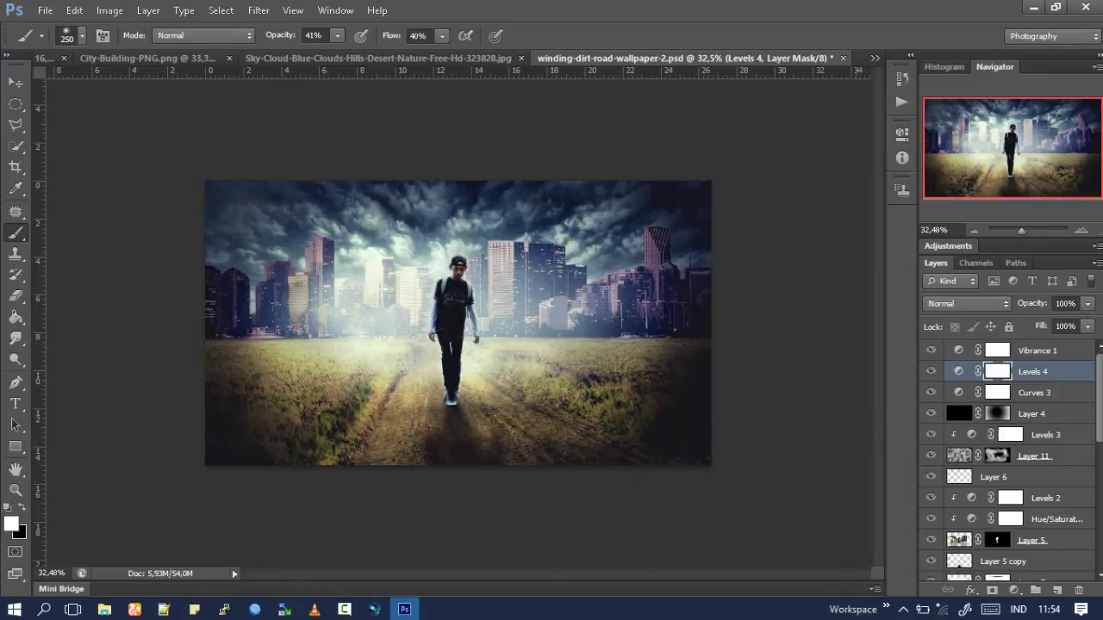
# Add a Brightness/Contrast adjustment above Vibrance 1.
pyautogui.click(1037, 371)
pyautogui.click(1013, 591)
pyautogui.click(991, 301)
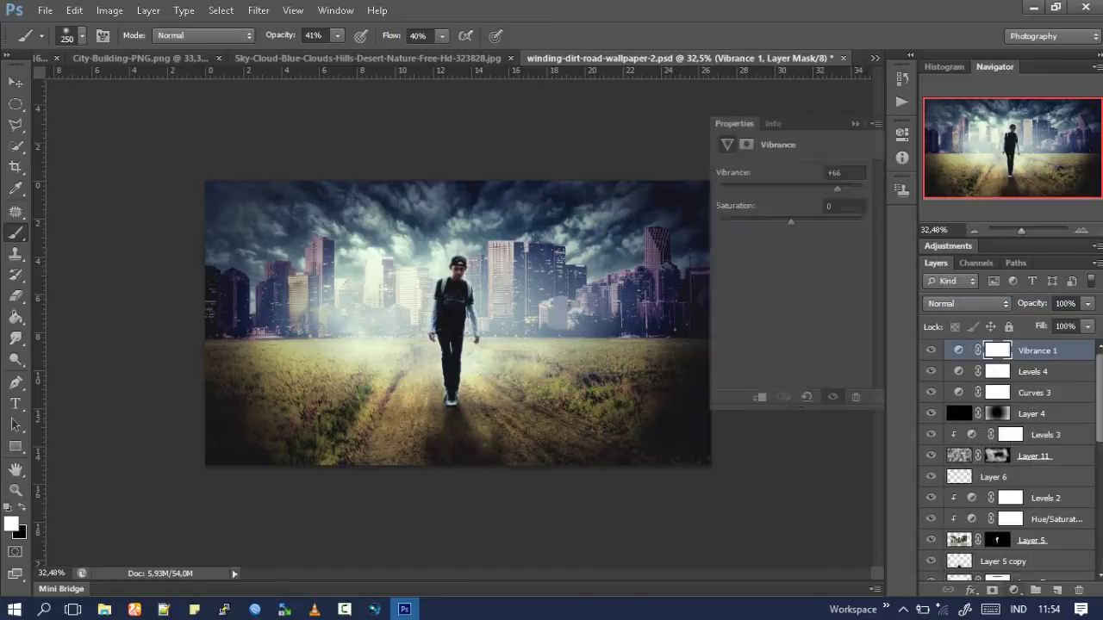
# Set contrast to 5 and add a Warming Filter (85) photo filter at 74% density.
pyautogui.moveTo(791, 247); pyautogui.dragTo(794, 247)
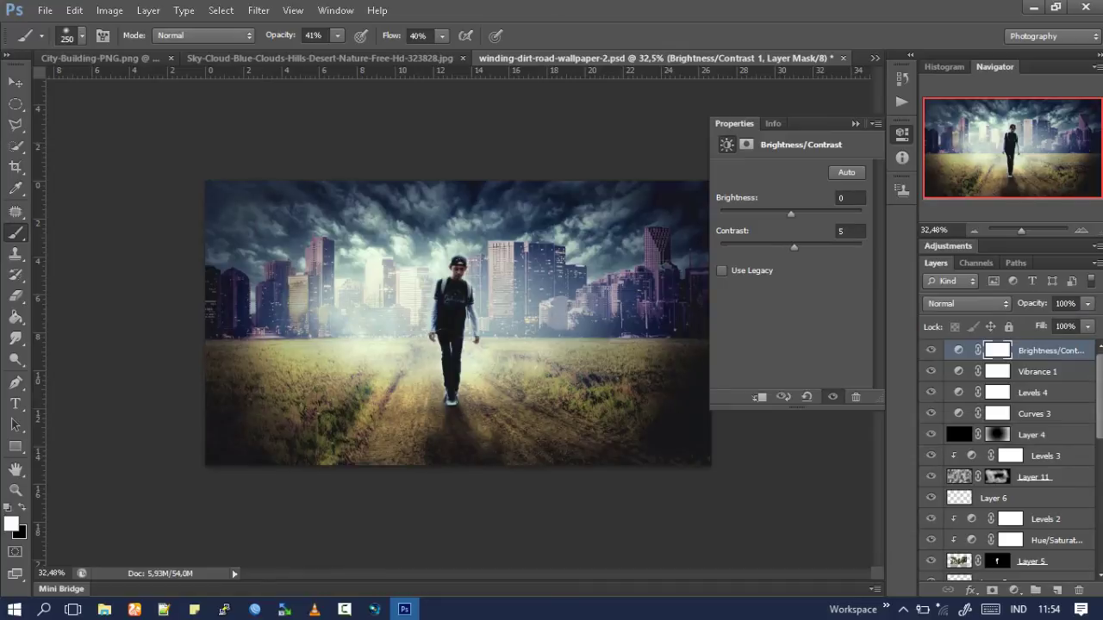
pyautogui.click(1013, 591)
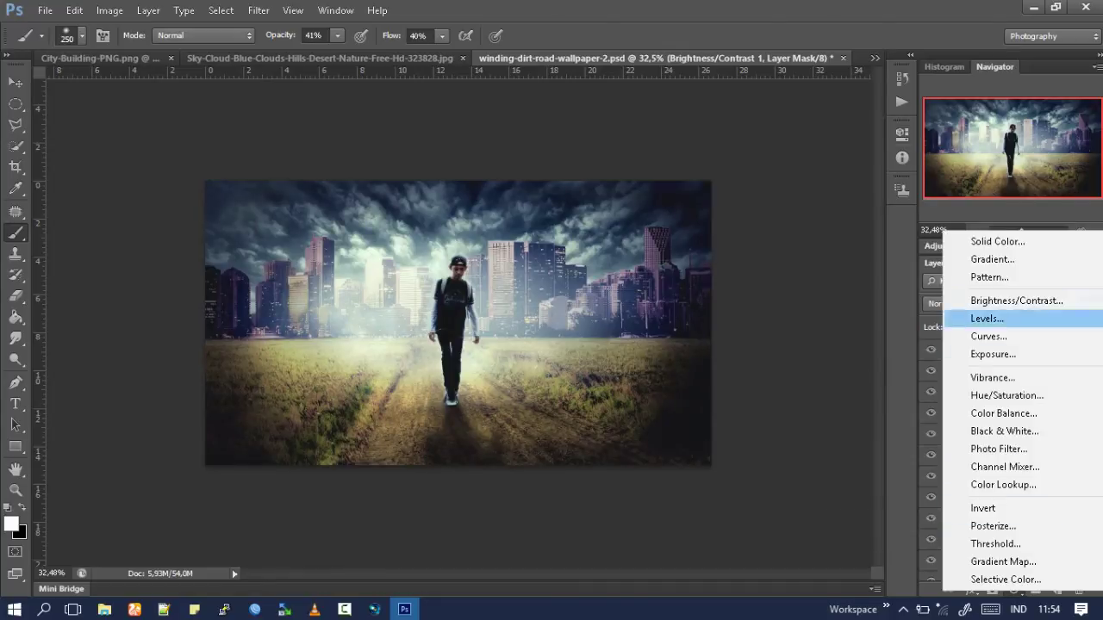
pyautogui.click(999, 449)
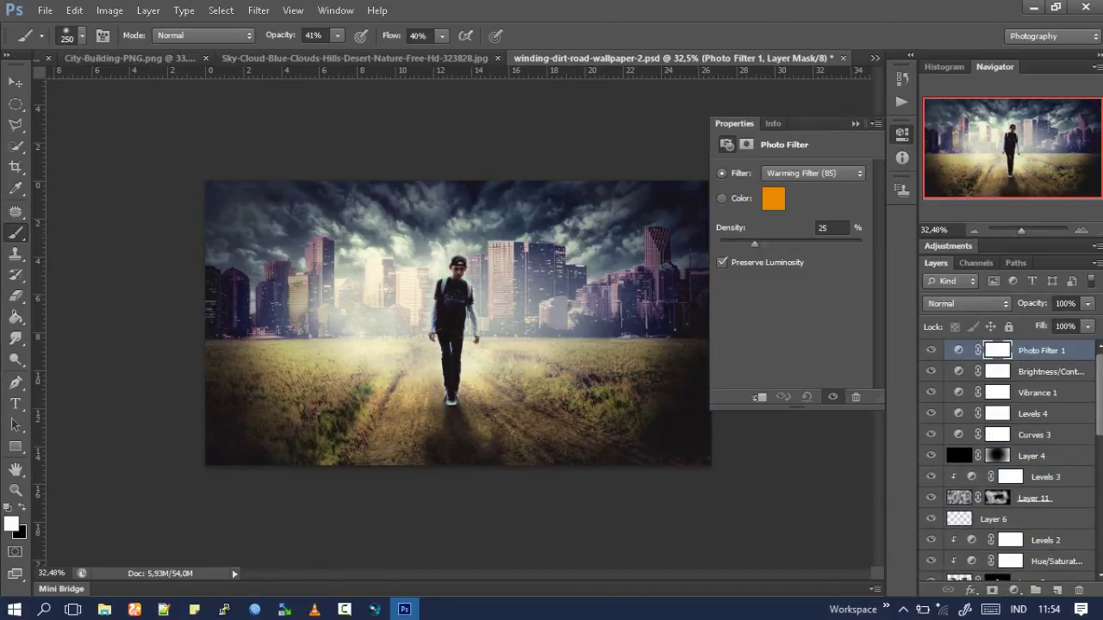
pyautogui.moveTo(825, 244); pyautogui.dragTo(825, 244)
pyautogui.press('8')
# Set Photo Filter 1's layer opacity to 41%.
pyautogui.press('4')
pyautogui.press('5')
pyautogui.click(854, 123)
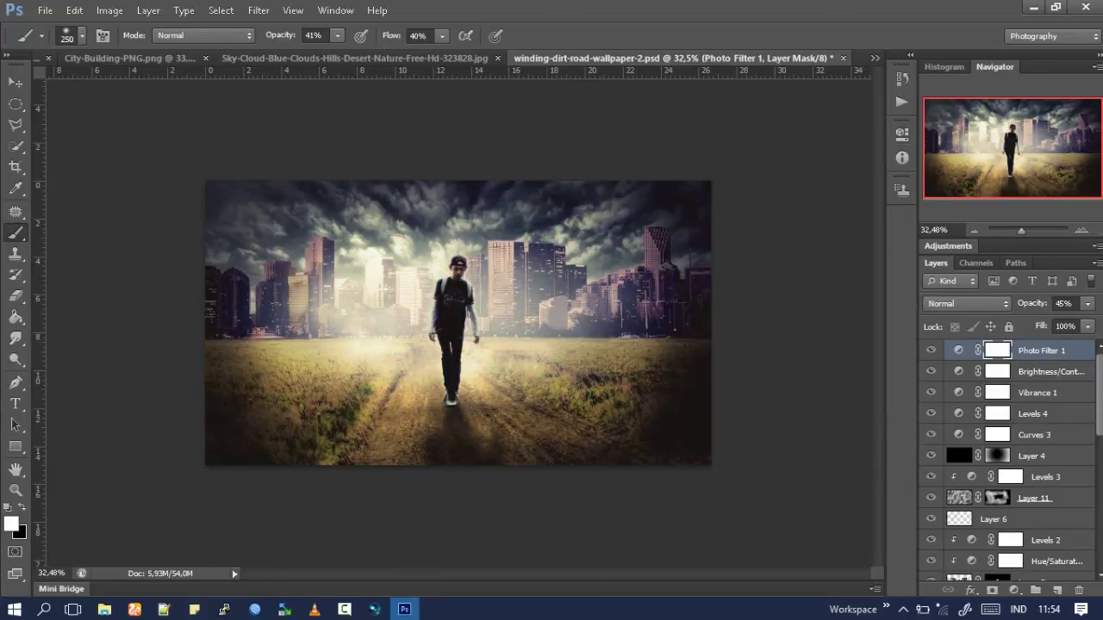
pyautogui.press('4')
pyautogui.press('1')
# Add a Gradient Map adjustment above Brightness/Contrast 1.
pyautogui.click(1047, 372)
pyautogui.click(1014, 590)
pyautogui.click(1003, 561)
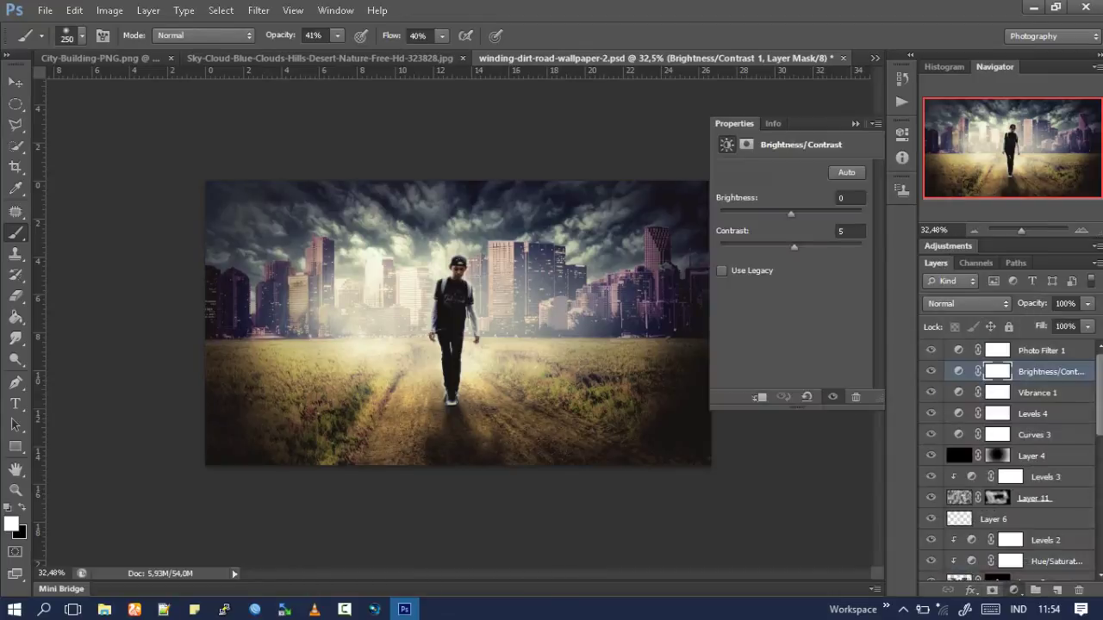
# Set the gradient's left colour stop to dark navy.
pyautogui.click(785, 177)
pyautogui.click(822, 123)
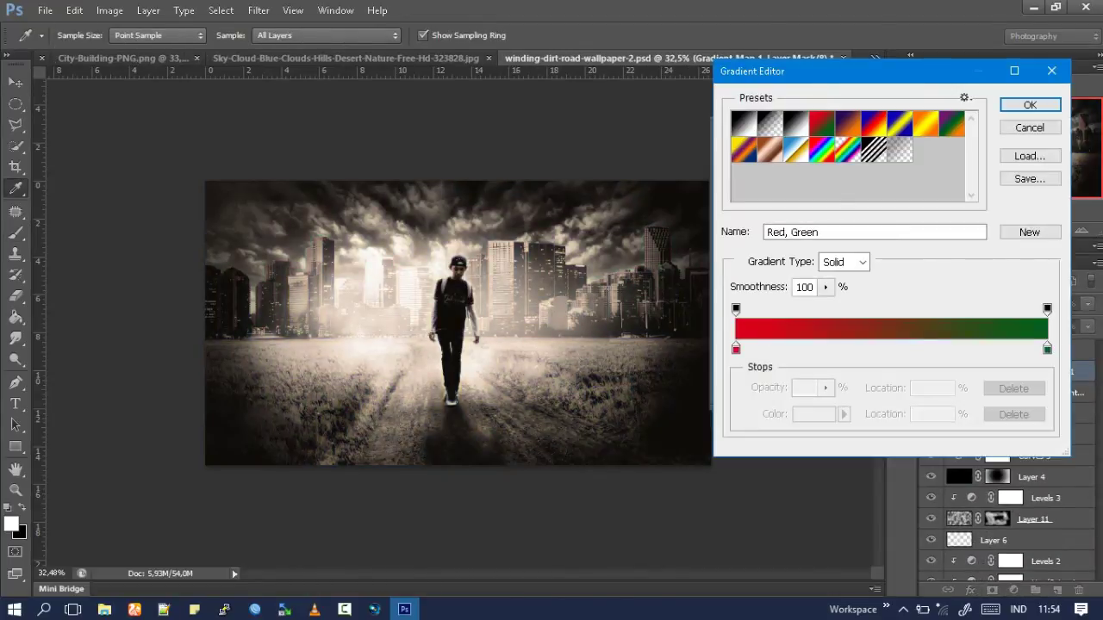
pyautogui.click(744, 123)
pyautogui.click(736, 348)
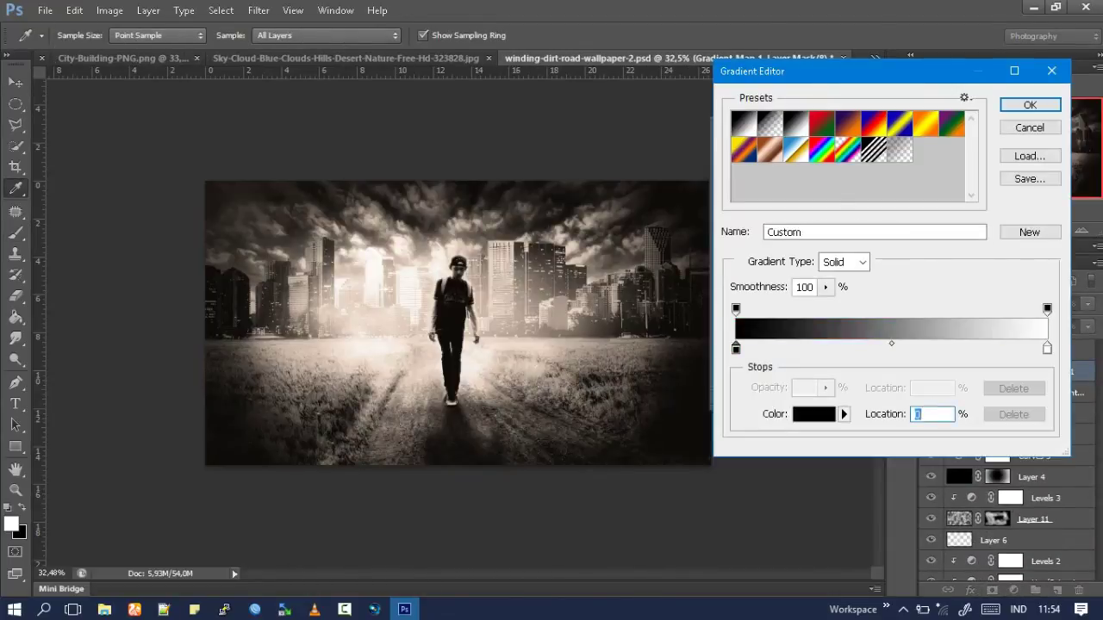
pyautogui.click(814, 414)
pyautogui.click(806, 241)
pyautogui.moveTo(806, 241)
pyautogui.mouseDown()
pyautogui.moveTo(845, 301)
pyautogui.moveTo(807, 336)
pyautogui.moveTo(816, 386)
pyautogui.moveTo(802, 384)
pyautogui.mouseUp()
pyautogui.click(914, 286)
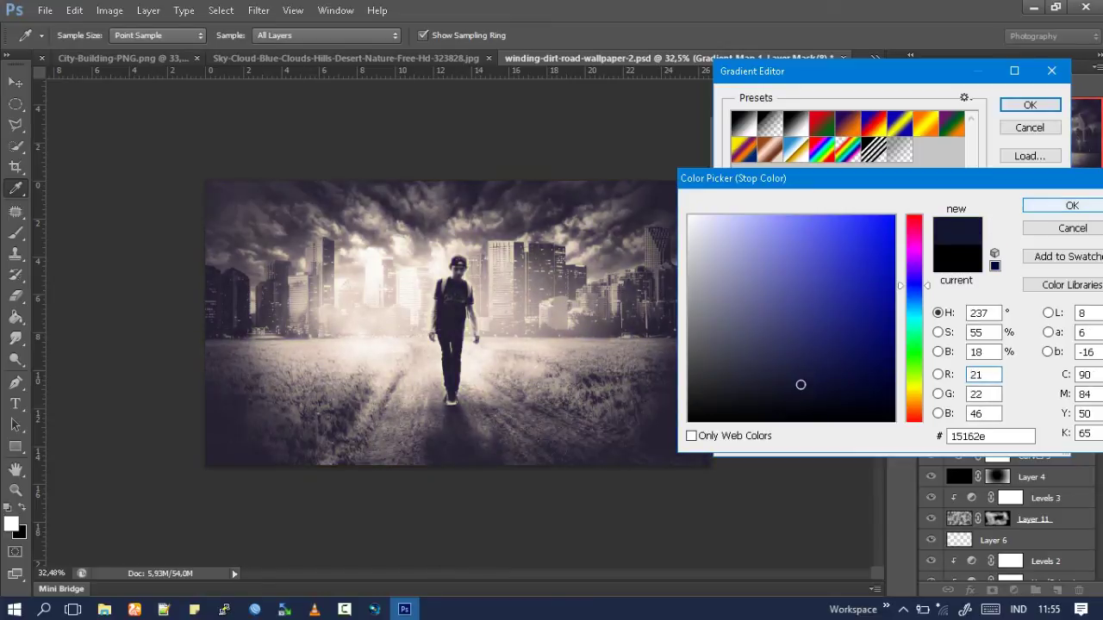
pyautogui.click(1072, 205)
# Set the gradient's right colour stop to bright red.
pyautogui.click(1047, 348)
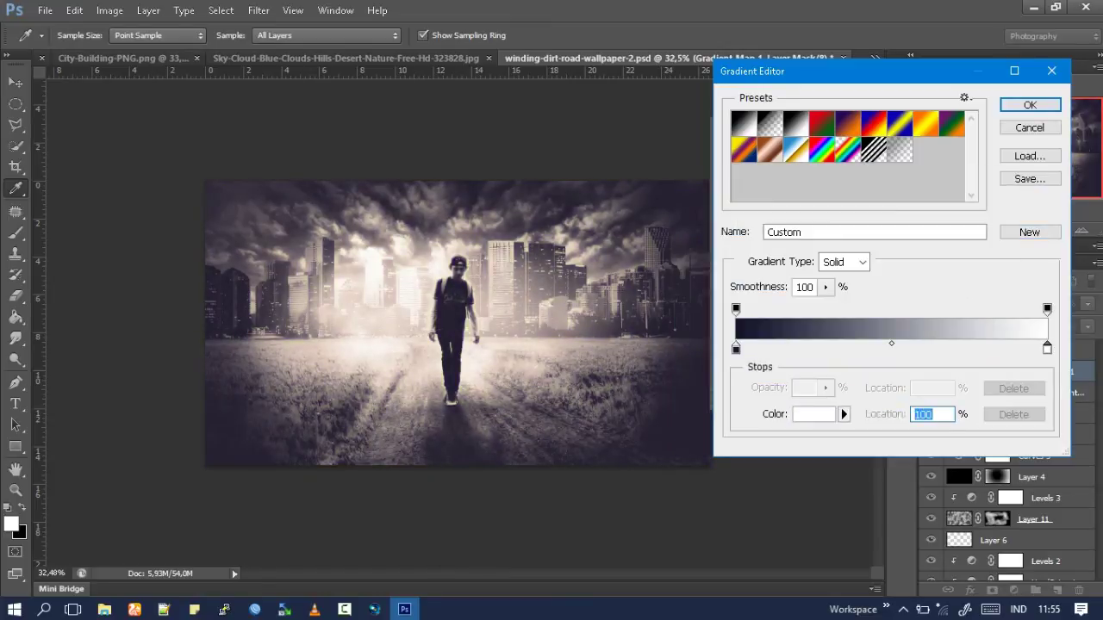
pyautogui.click(814, 414)
pyautogui.moveTo(913, 307); pyautogui.dragTo(913, 246)
pyautogui.click(834, 341)
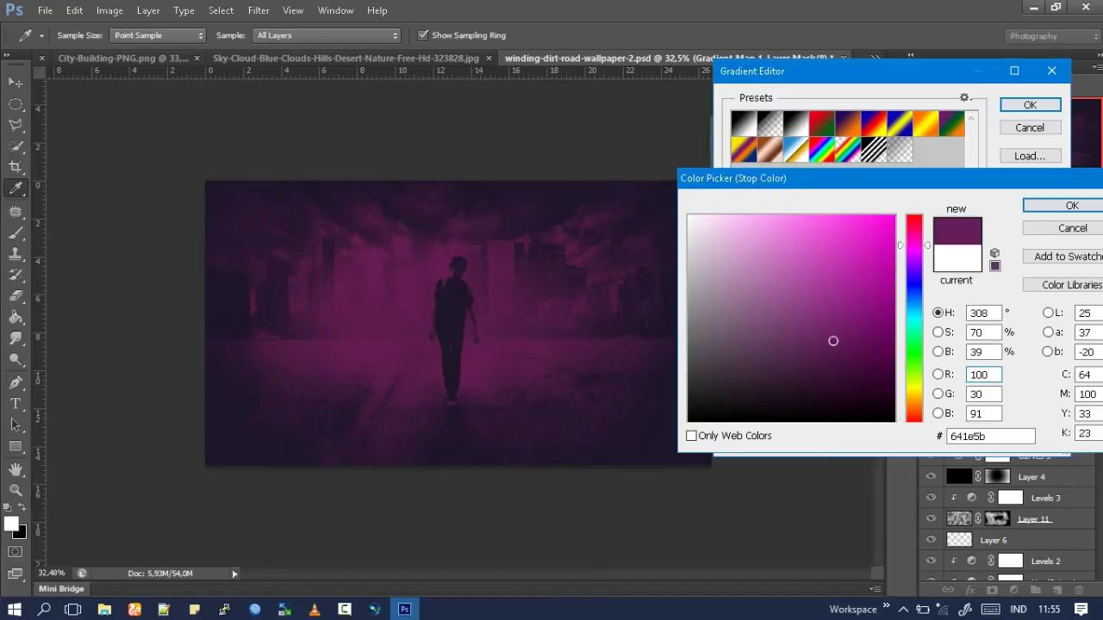
pyautogui.moveTo(913, 246); pyautogui.dragTo(914, 220)
pyautogui.click(830, 289)
pyautogui.moveTo(830, 289)
pyautogui.mouseDown()
pyautogui.moveTo(815, 268)
pyautogui.moveTo(851, 244)
pyautogui.mouseUp()
pyautogui.click(1072, 205)
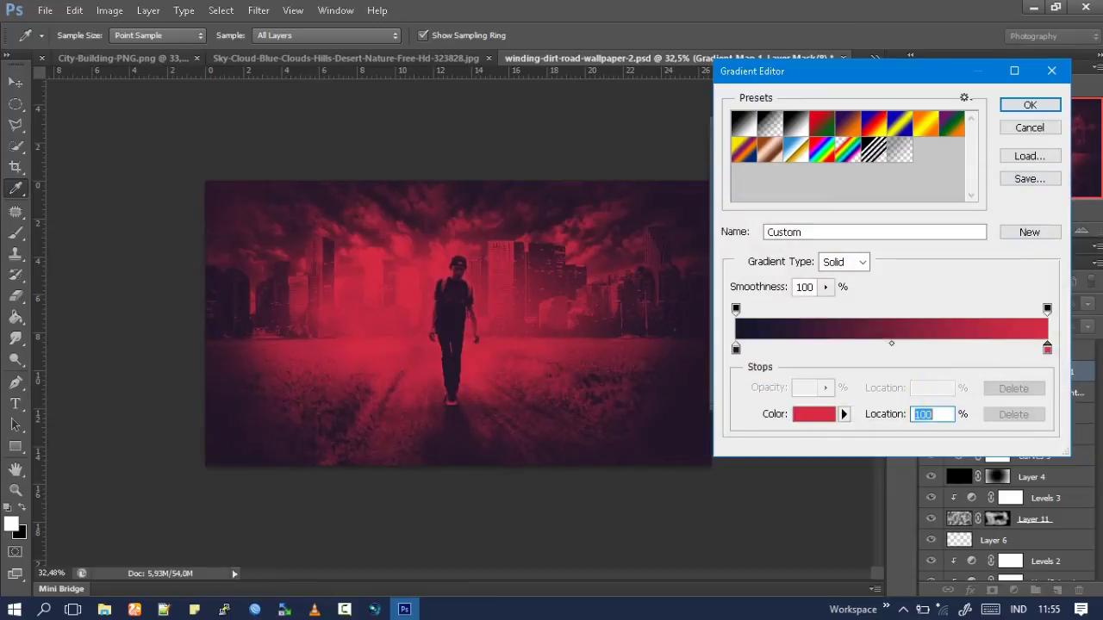
# Add a pale pink middle stop and confirm the navy-to-red gradient.
pyautogui.click(815, 414)
pyautogui.click(745, 291)
pyautogui.moveTo(745, 292); pyautogui.dragTo(712, 238)
pyautogui.click(1072, 205)
pyautogui.click(1029, 105)
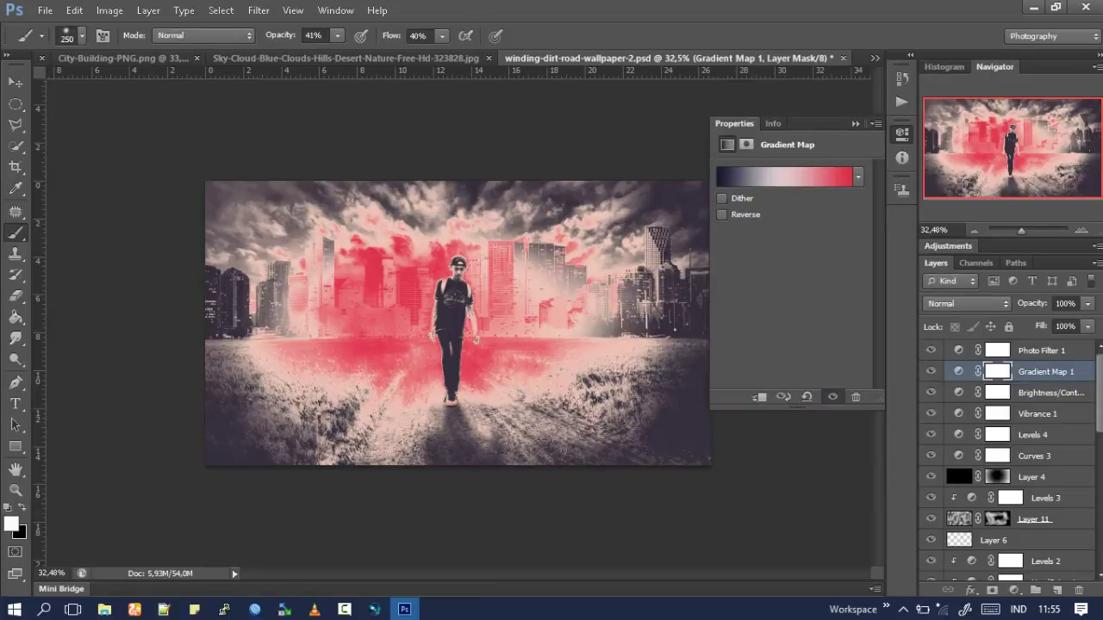
# Blend Gradient Map 1 in Soft Light, keeping the gradient unreversed.
pyautogui.click(722, 215)
pyautogui.click(967, 304)
pyautogui.click(939, 214)
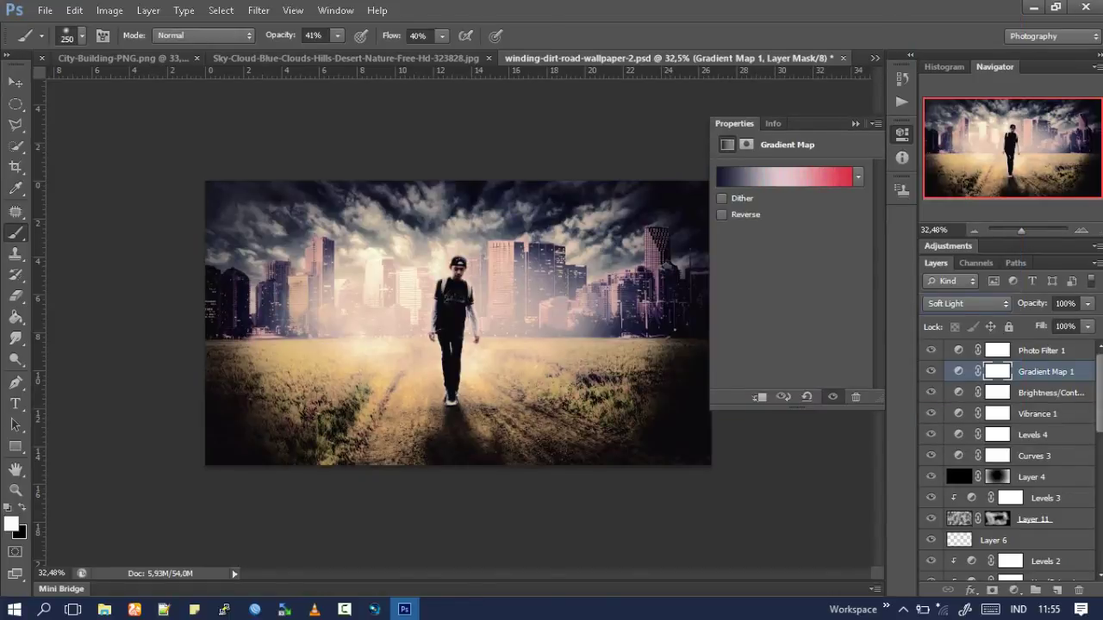
pyautogui.press('Down')
pyautogui.press('Up')
pyautogui.click(722, 214)
pyautogui.click(722, 215)
# Make both the navy and red ends of the gradient partly transparent.
pyautogui.click(784, 177)
pyautogui.click(736, 308)
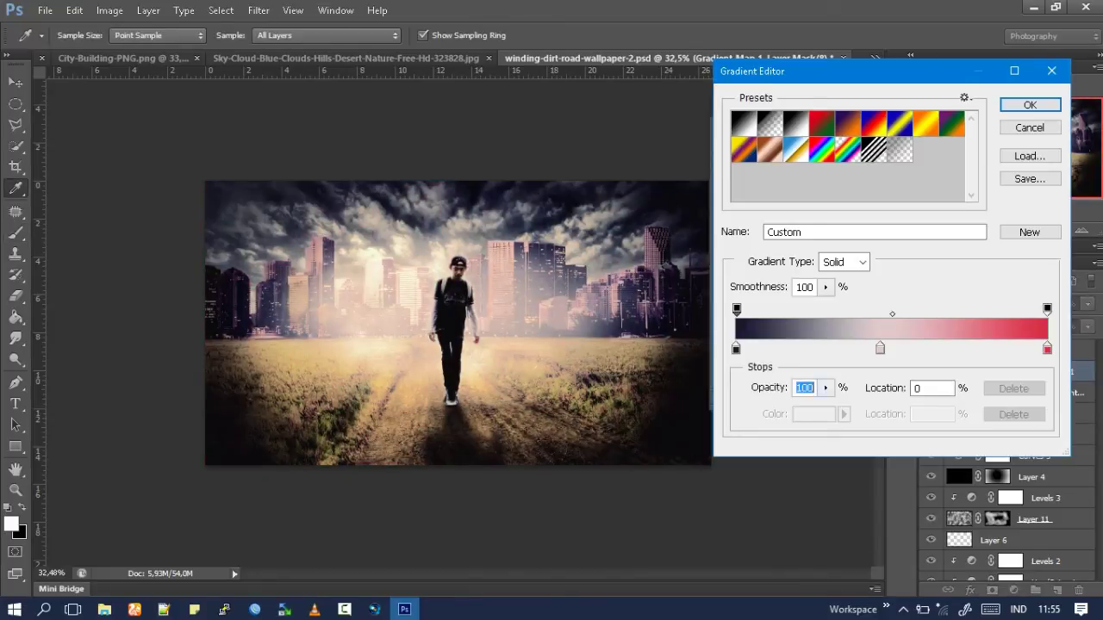
pyautogui.moveTo(826, 387); pyautogui.dragTo(796, 405)
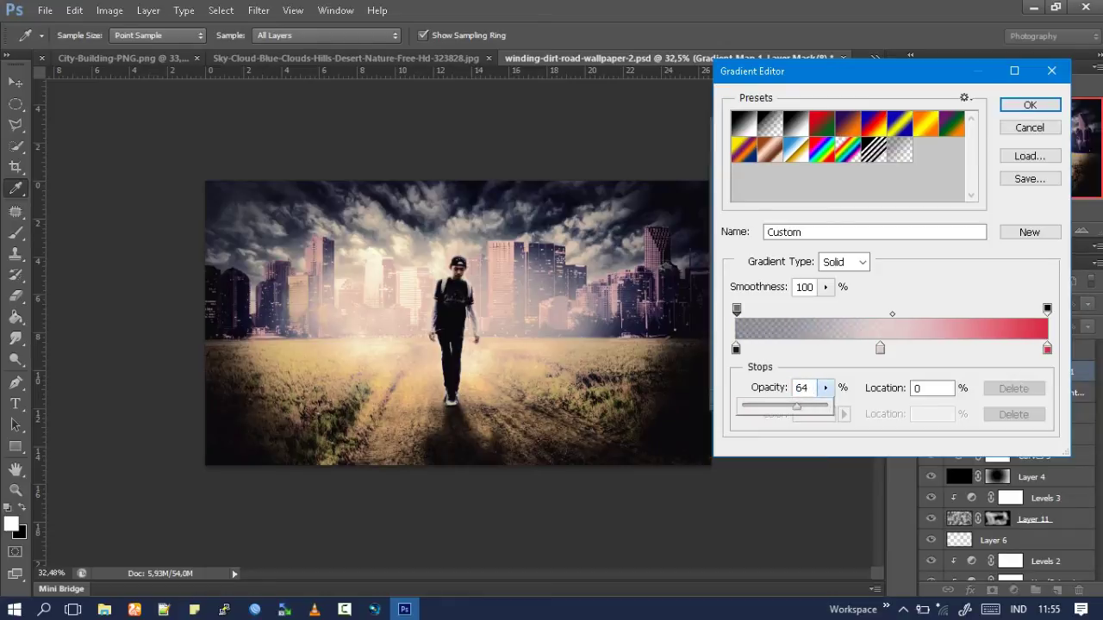
pyautogui.click(880, 348)
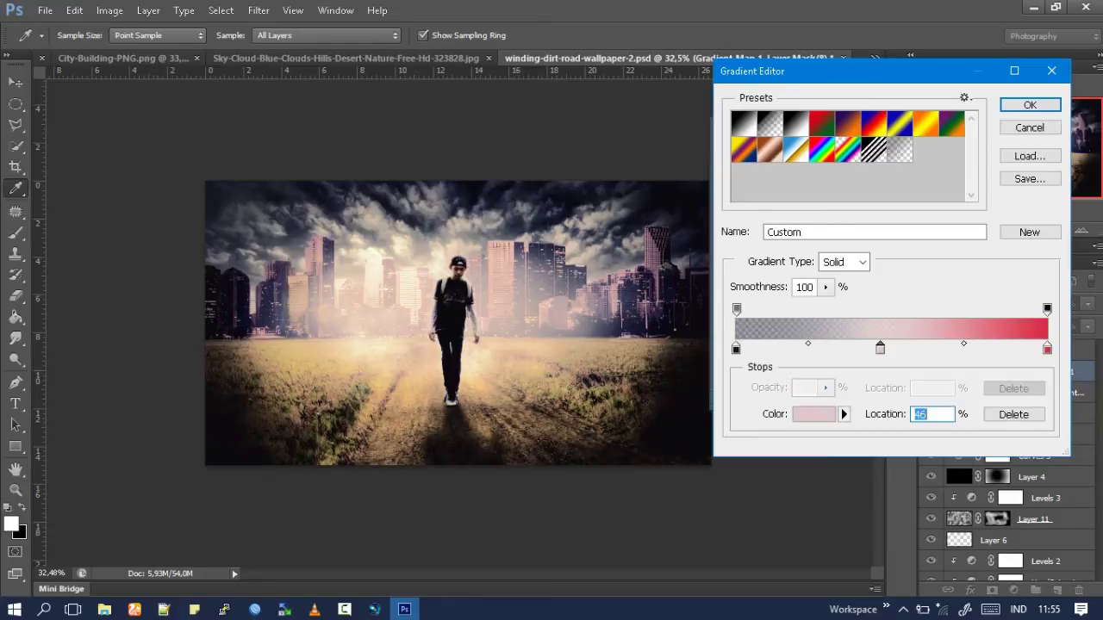
pyautogui.click(1047, 309)
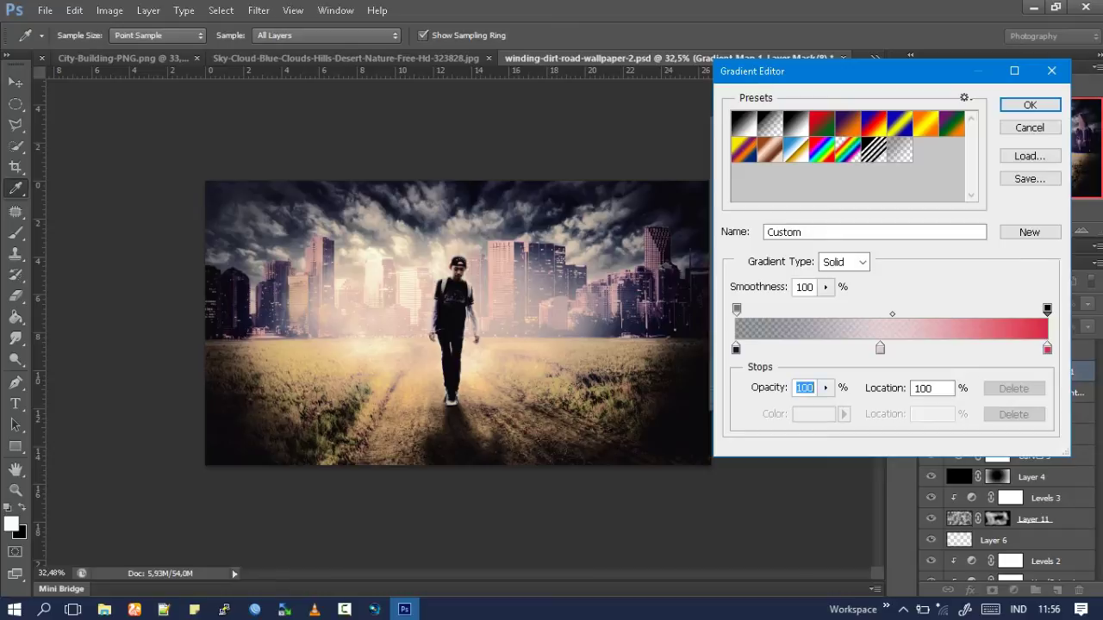
pyautogui.moveTo(825, 388); pyautogui.dragTo(794, 406)
pyautogui.press('Return')
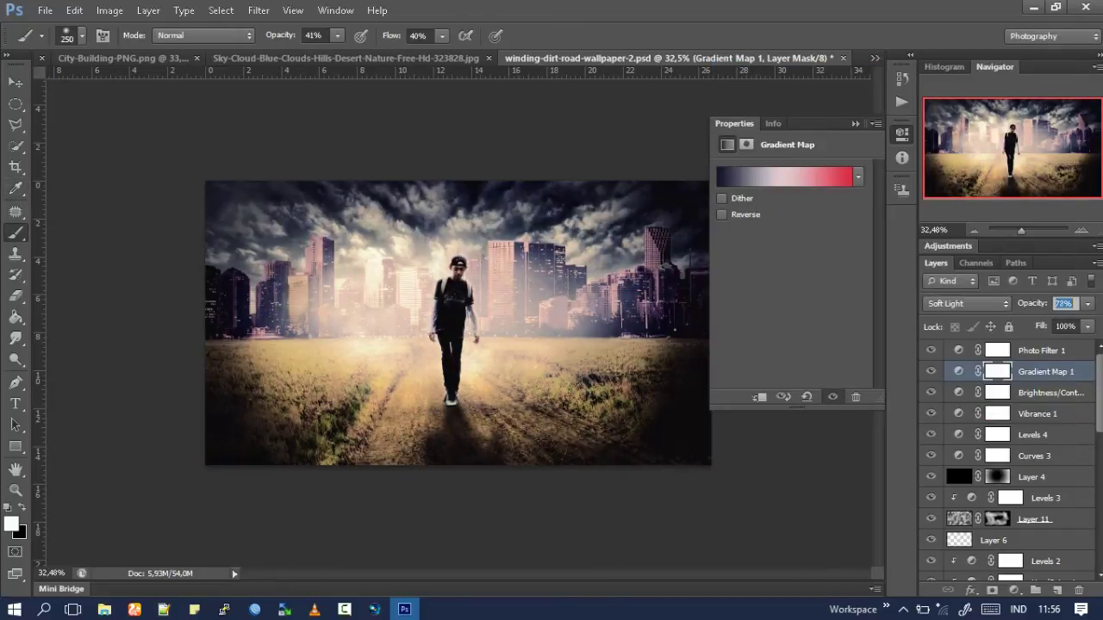
# Set Gradient Map 1 to 24% opacity, compare it on and off, then select Photo Filter 1's mask.
pyautogui.write('24')
pyautogui.press('Return')
pyautogui.hotkey('ctrl', '2')
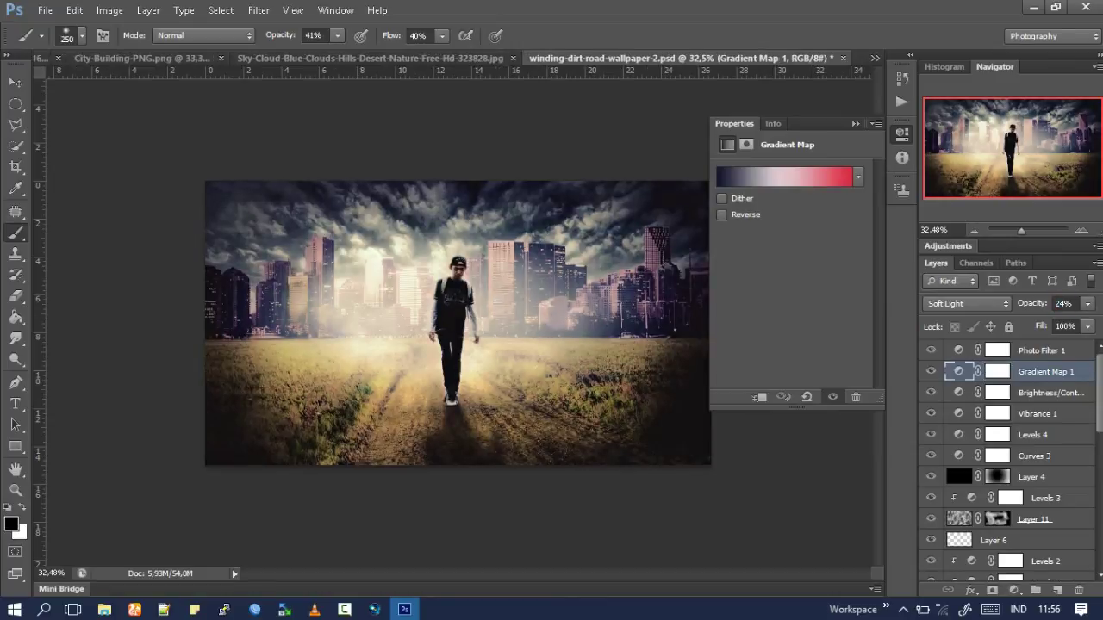
pyautogui.click(931, 371)
pyautogui.click(931, 371)
pyautogui.click(931, 372)
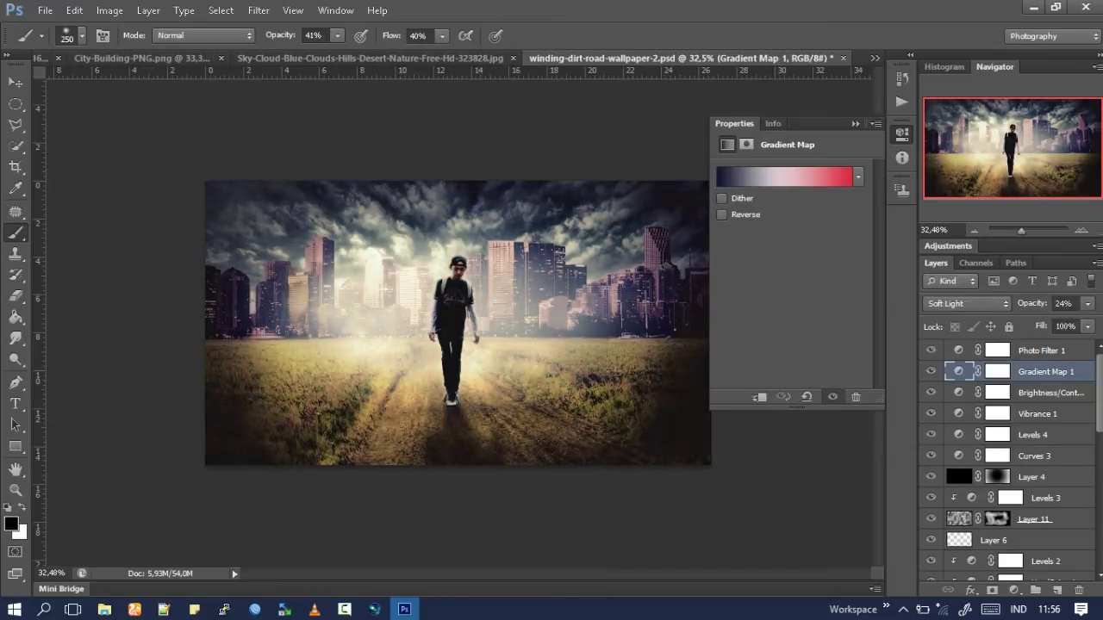
pyautogui.click(901, 133)
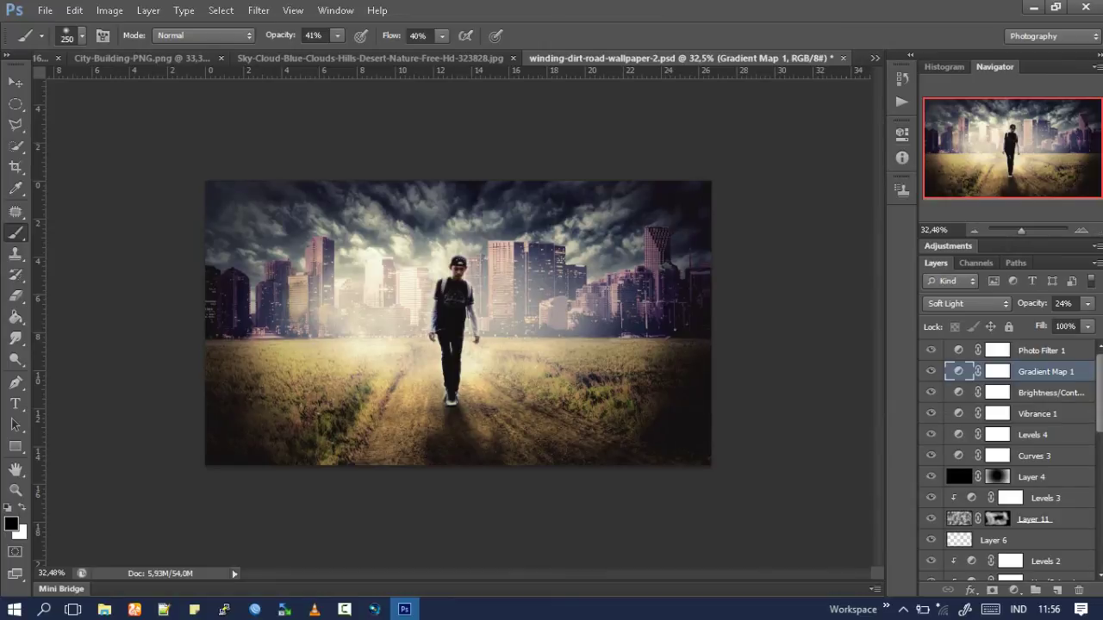
pyautogui.click(997, 350)
pyautogui.press('x')
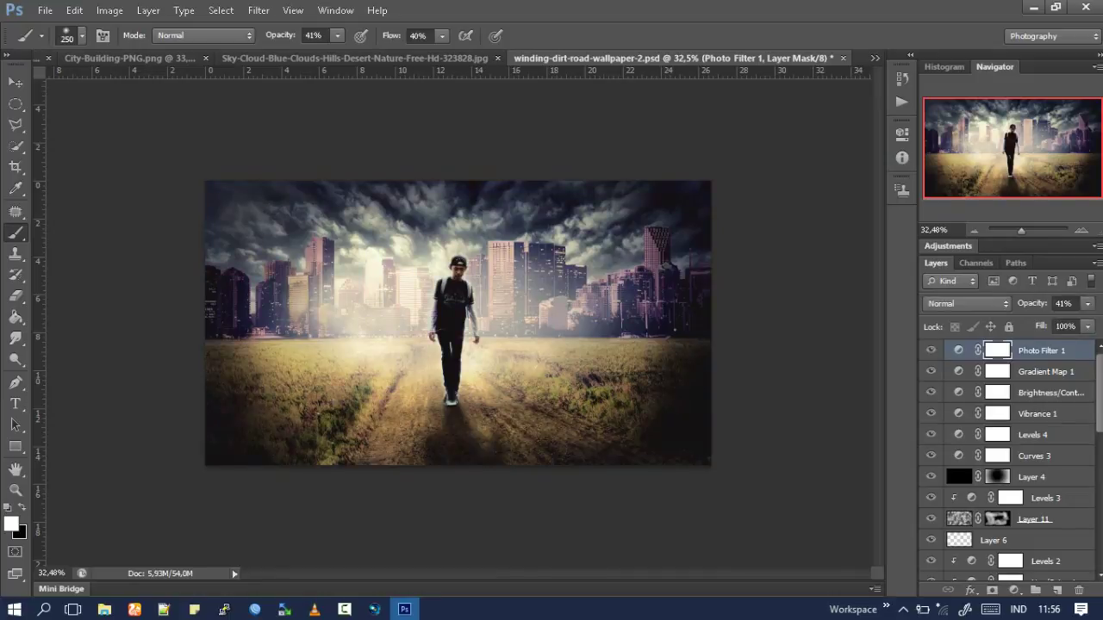
# Stamp all visible layers into a merged Layer 12 and duplicate it.
pyautogui.hotkey('ctrl', '0')
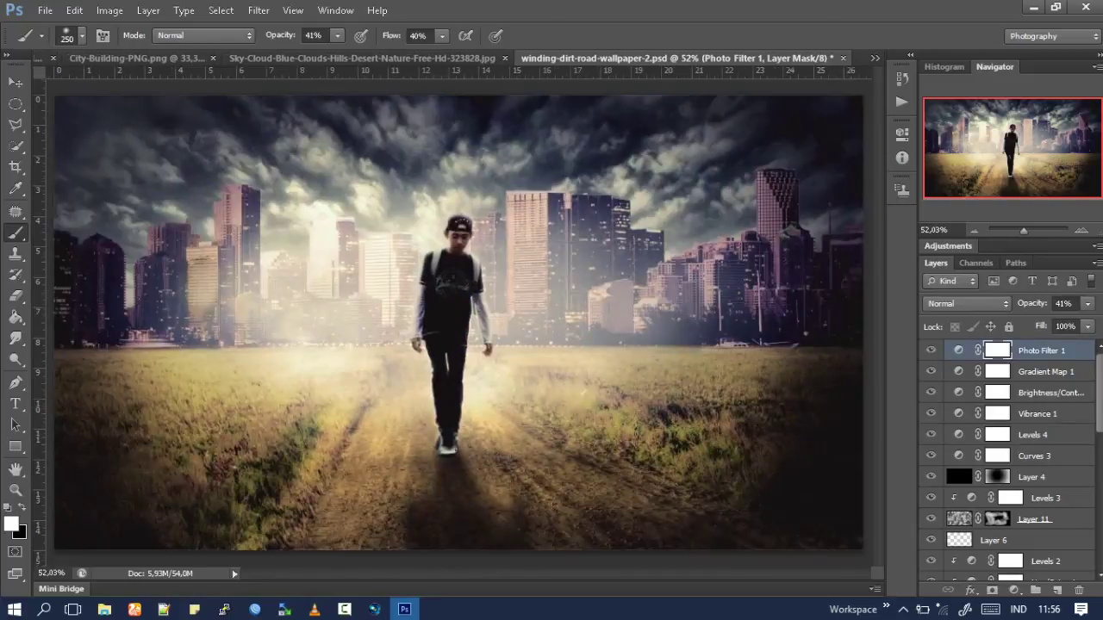
pyautogui.scroll(-1, 458, 322)
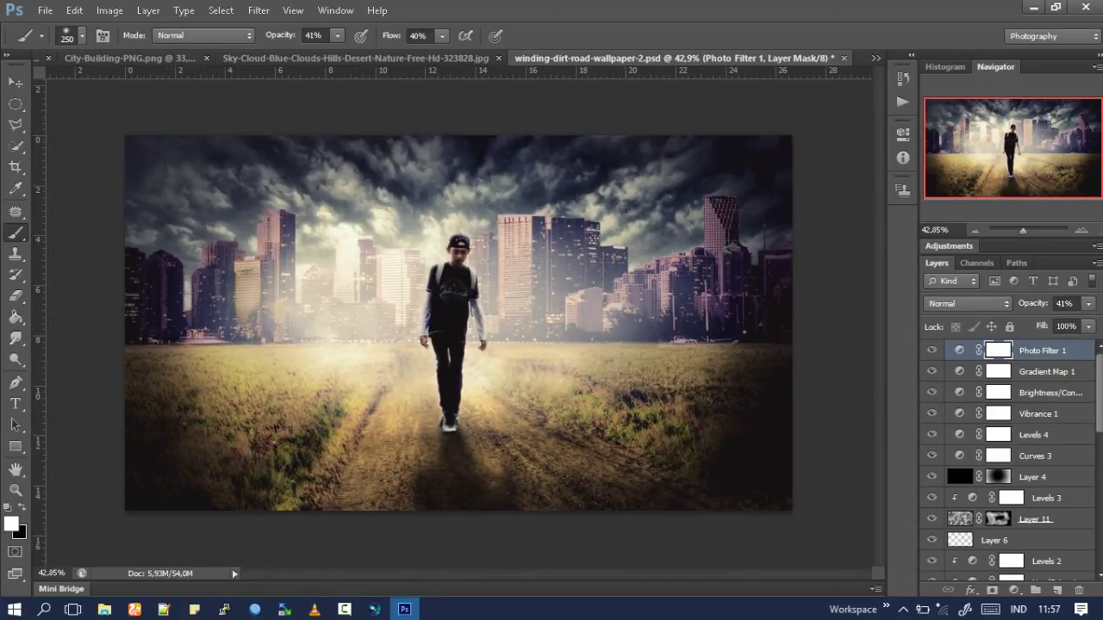
pyautogui.hotkey('ctrl', 'shift', 'alt', 'e')
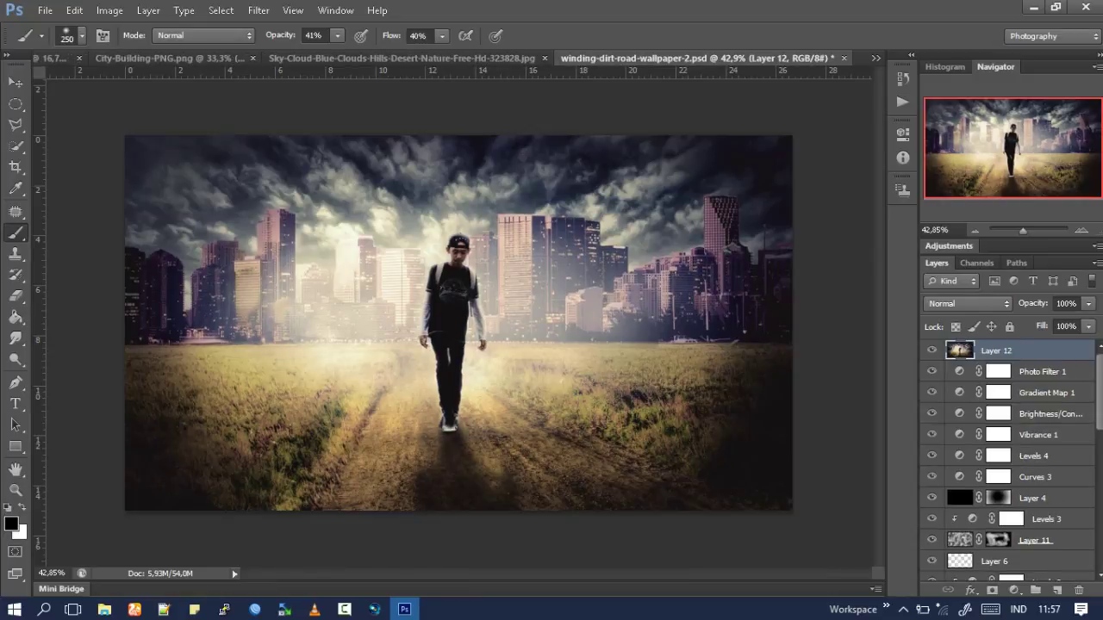
pyautogui.hotkey('ctrl', 'j')
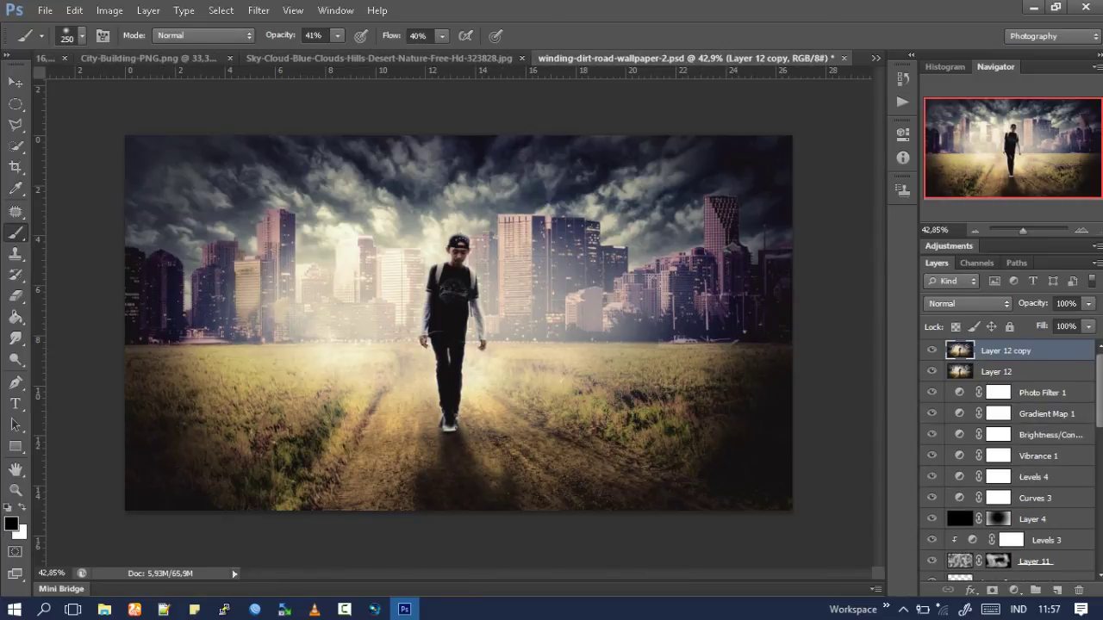
# Sharpen with a Hard Light High Pass copy at 2.0 px, then delete the copy and hide Layer 12.
pyautogui.click(968, 304)
pyautogui.click(948, 229)
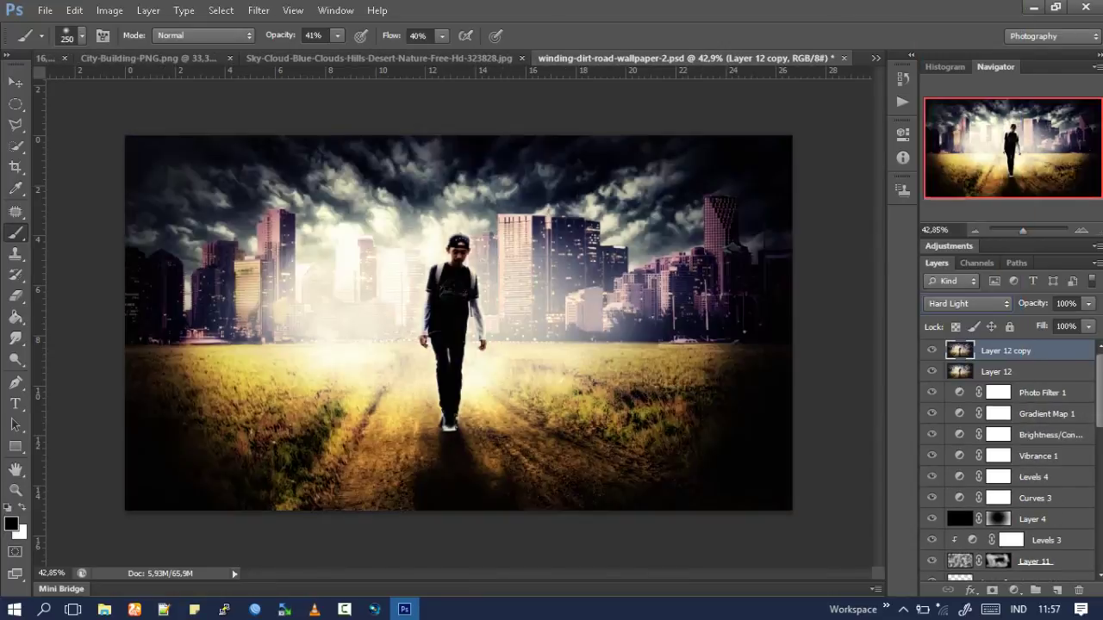
pyautogui.click(292, 10)
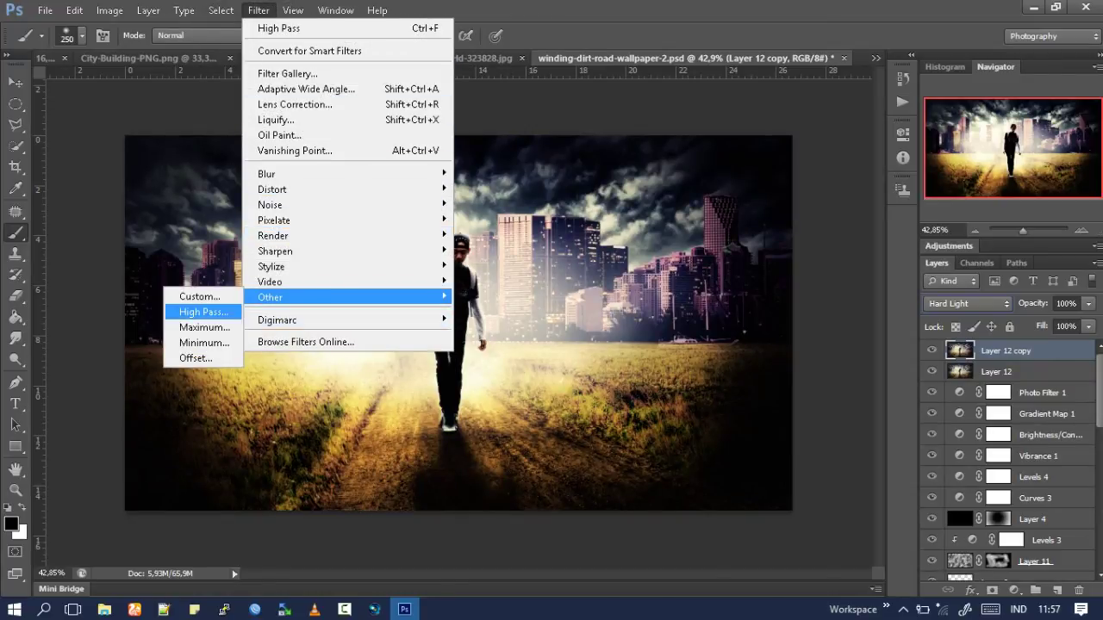
pyautogui.click(204, 312)
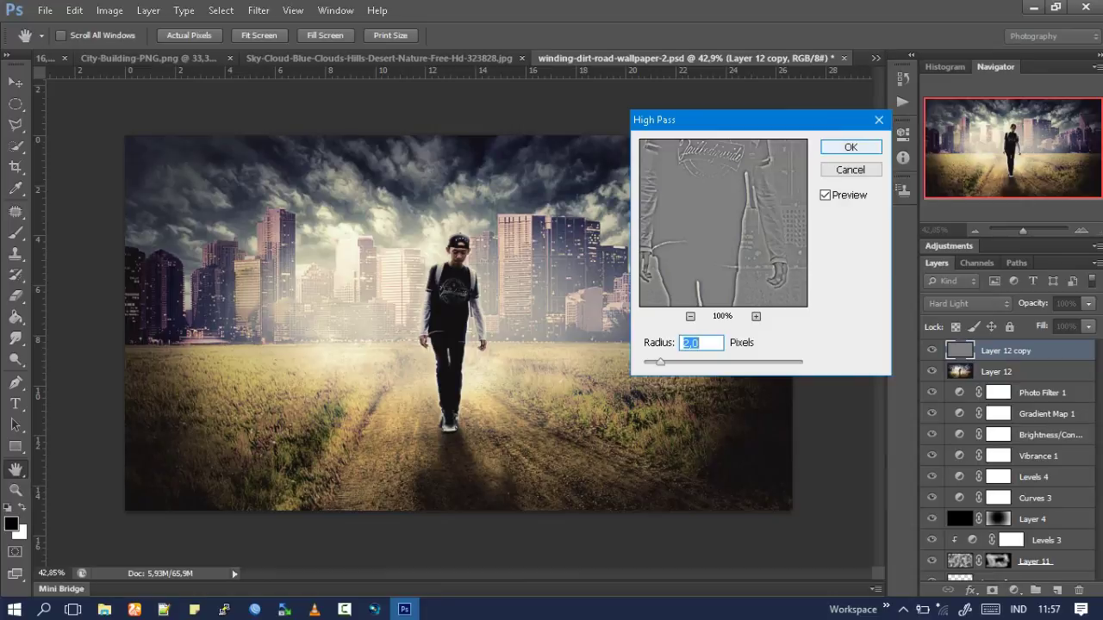
pyautogui.press('Right')
pyautogui.press('Return')
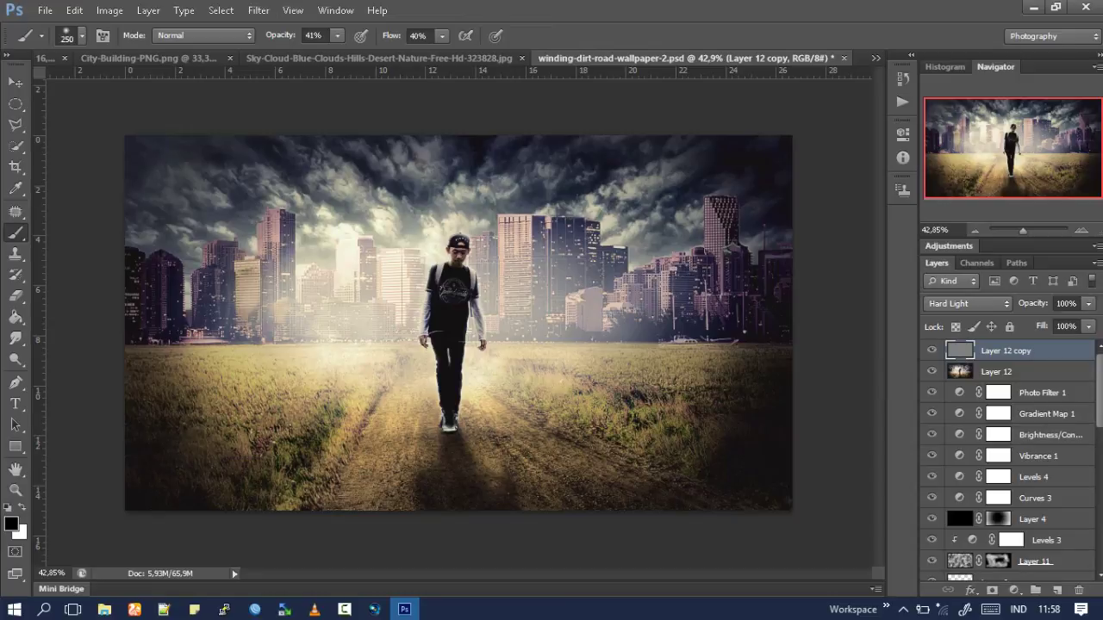
pyautogui.press('Delete')
pyautogui.click(932, 351)
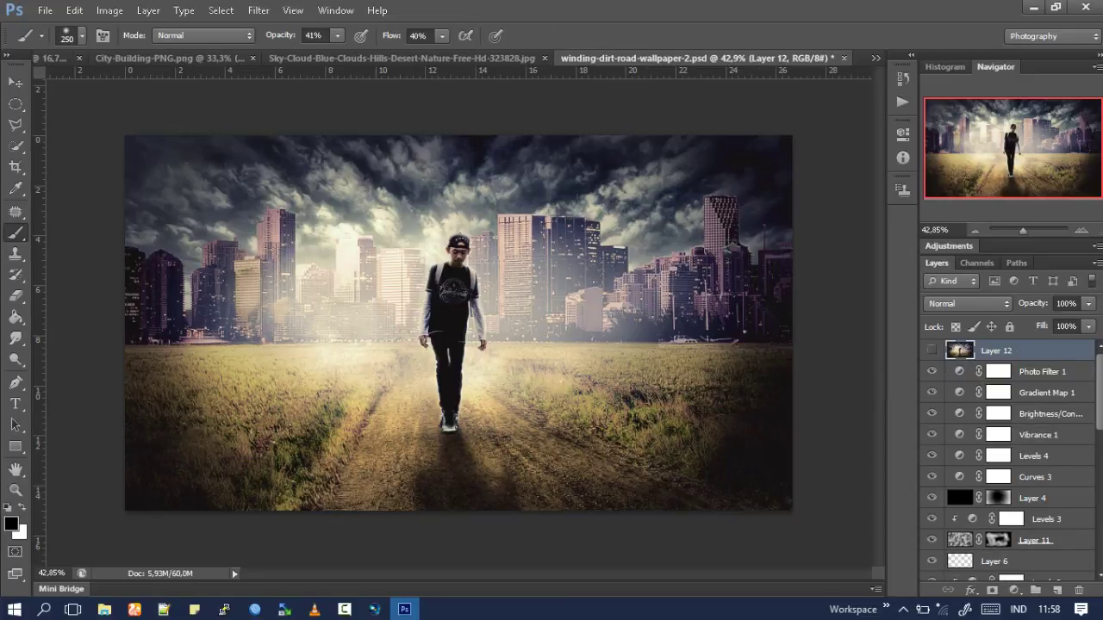
# Show Layer 12 again and fit the finished sharpened composite on screen.
pyautogui.click(932, 351)
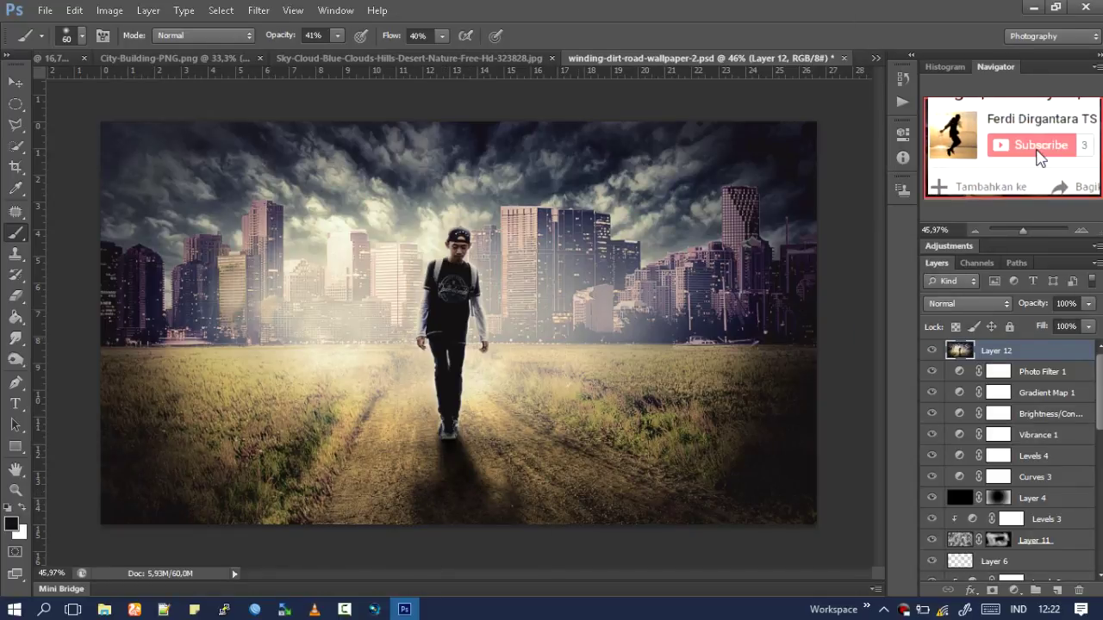
pyautogui.hotkey('ctrl', '0')
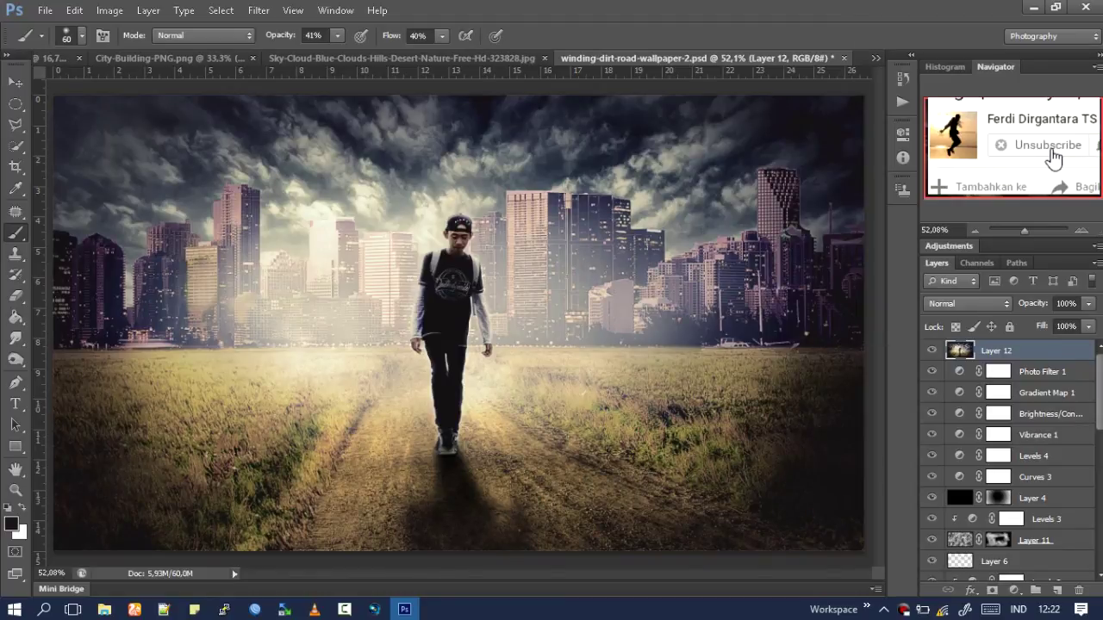